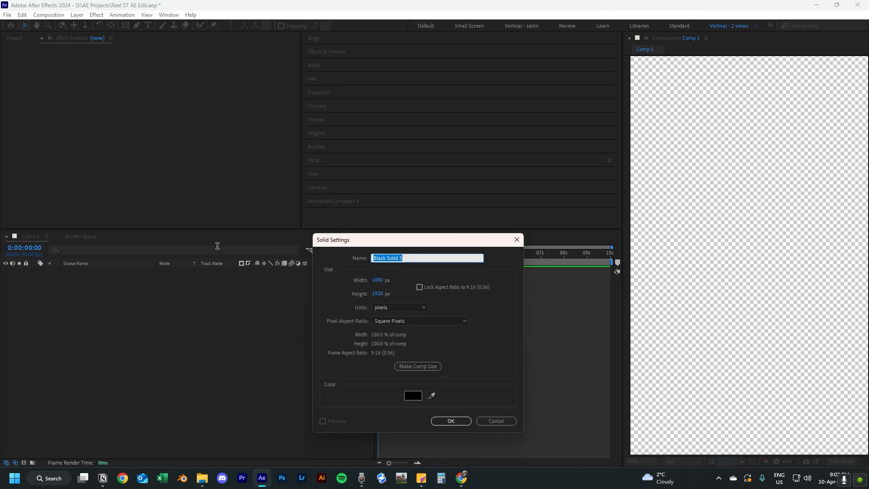
# Name the new black solid BG and create it in Comp 1.
pyautogui.write('BG')
pyautogui.click(466, 423)
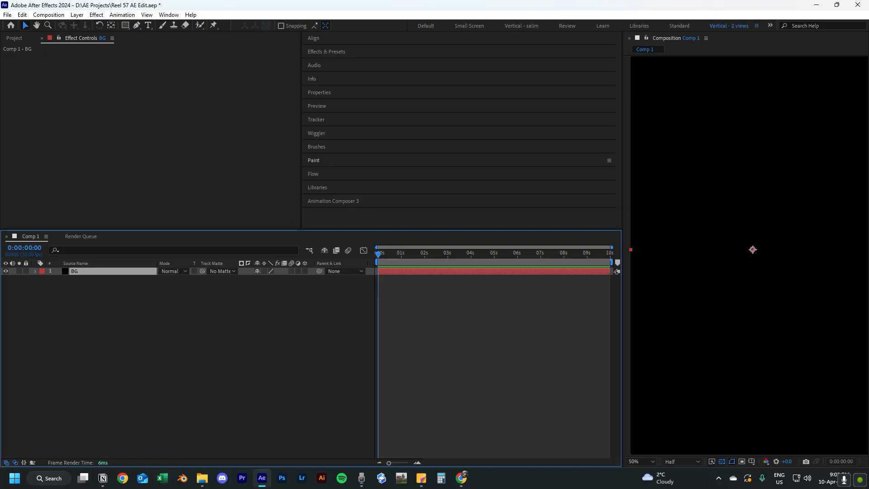
pyautogui.click(860, 480)
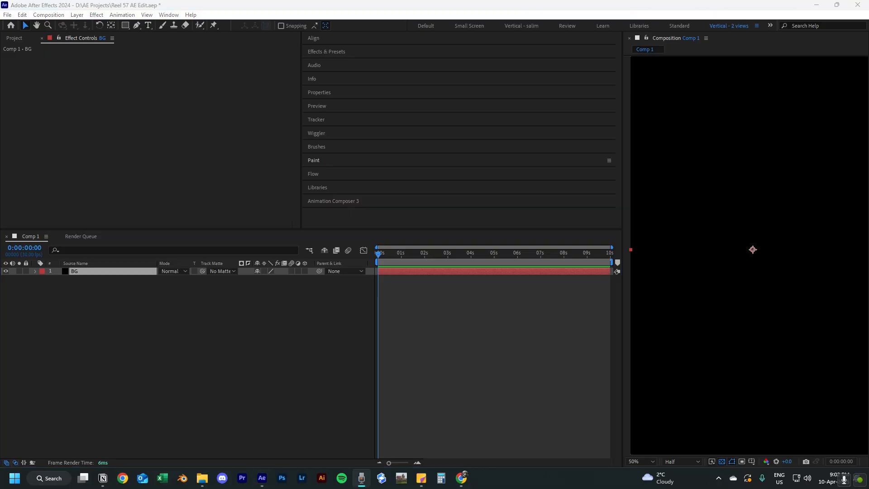
# Find the 4-Color Gradient effect and apply it to the BG layer.
pyautogui.click(145, 290)
pyautogui.click(122, 274)
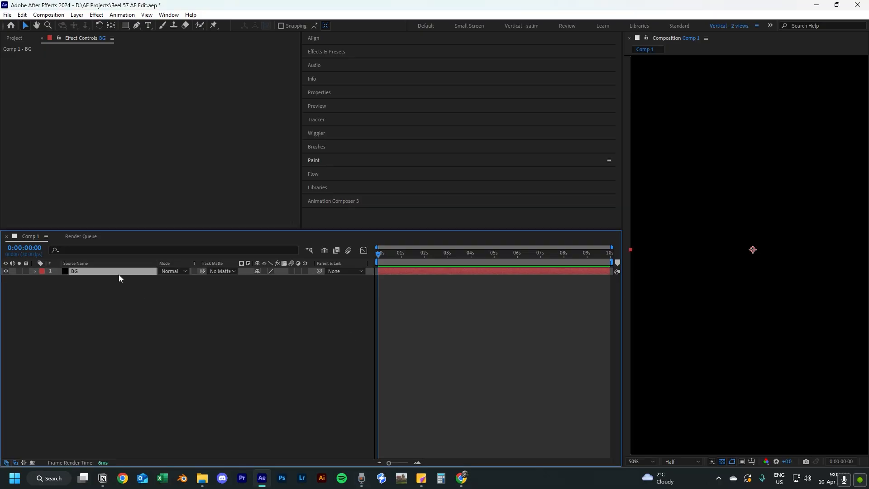
pyautogui.hotkey('ctrl', 'space')
pyautogui.write('4 colo')
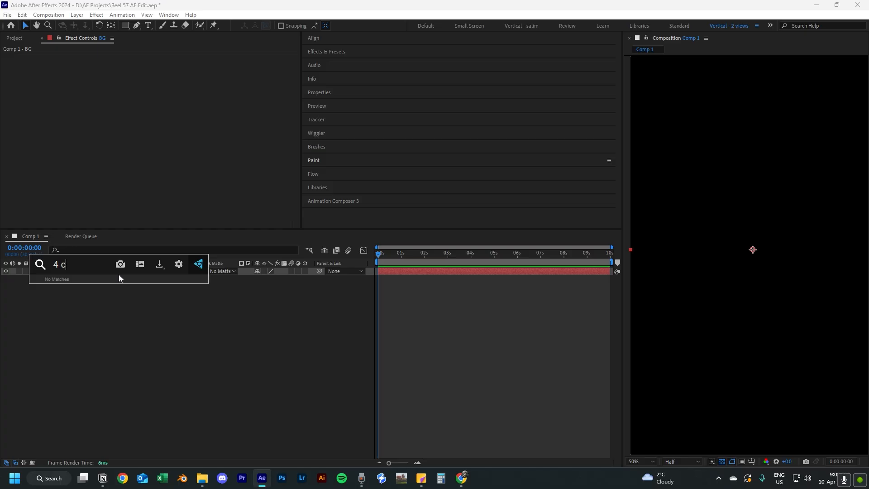
pyautogui.press('BackSpace')
pyautogui.press('BackSpace')
pyautogui.press('BackSpace')
pyautogui.press('BackSpace')
pyautogui.press('BackSpace')
pyautogui.click(107, 287)
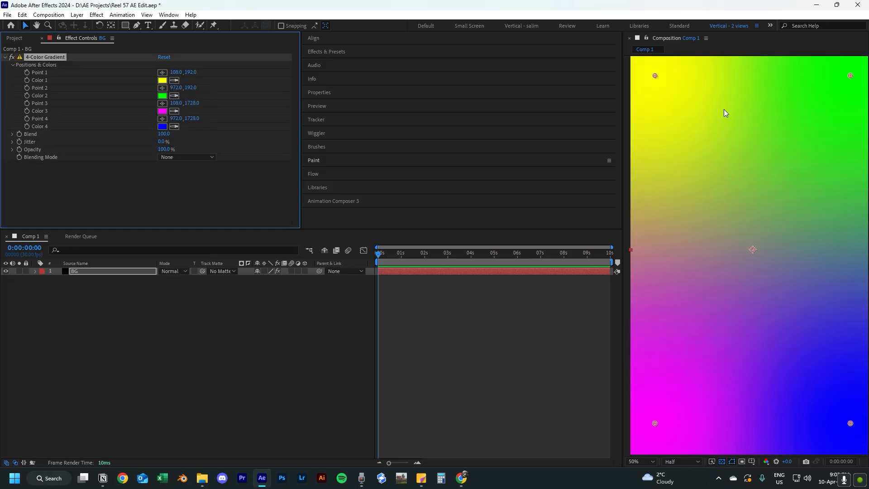
# Move the four gradient points just outside the composition corners, at about -92,-84; 1128,-36; -60,1964 and 1172,2000.
pyautogui.press(',')
pyautogui.press(',')
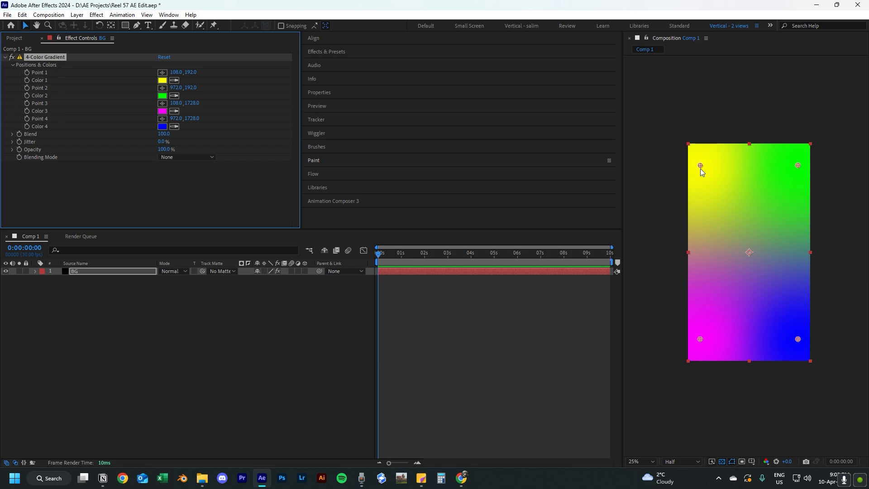
pyautogui.moveTo(700, 166); pyautogui.dragTo(677, 134)
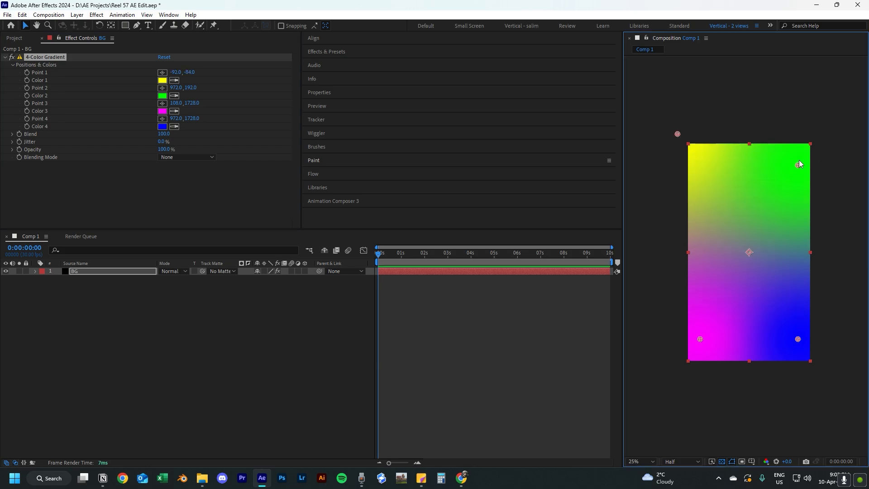
pyautogui.moveTo(798, 166); pyautogui.dragTo(815, 140)
pyautogui.moveTo(797, 339); pyautogui.dragTo(820, 369)
pyautogui.moveTo(700, 340); pyautogui.dragTo(682, 366)
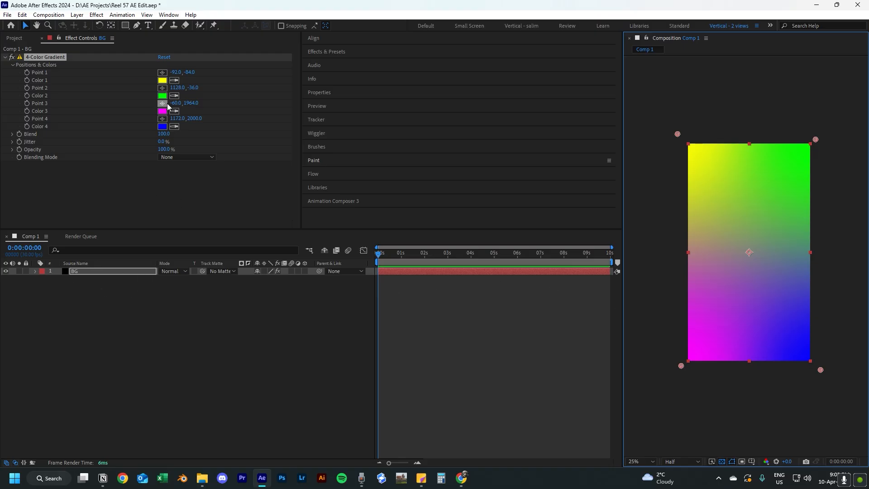
# Set the gradient's Color 1 to a near-black yellow, about 101000.
pyautogui.click(162, 80)
pyautogui.moveTo(419, 359); pyautogui.dragTo(455, 381)
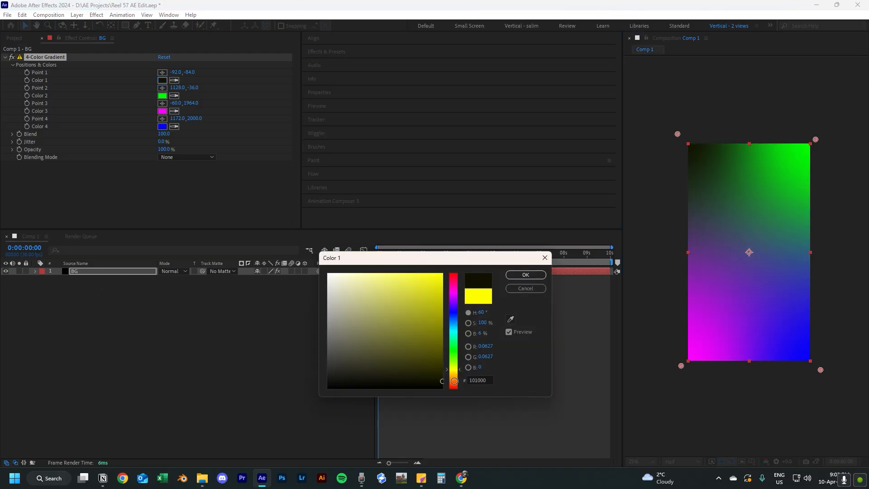
pyautogui.click(525, 274)
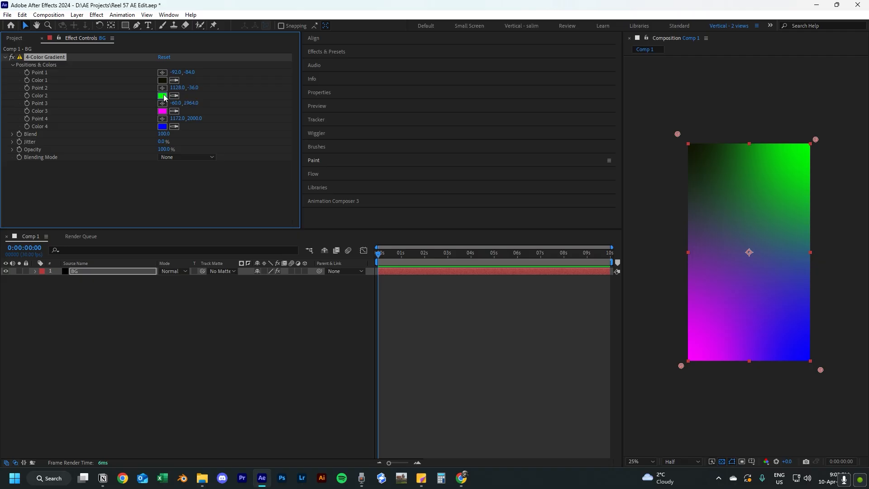
# Set the gradient's Color 2 to a near-black blue with a hue of about 234°.
pyautogui.click(162, 96)
pyautogui.moveTo(410, 338); pyautogui.dragTo(455, 383)
pyautogui.moveTo(453, 351); pyautogui.dragTo(453, 313)
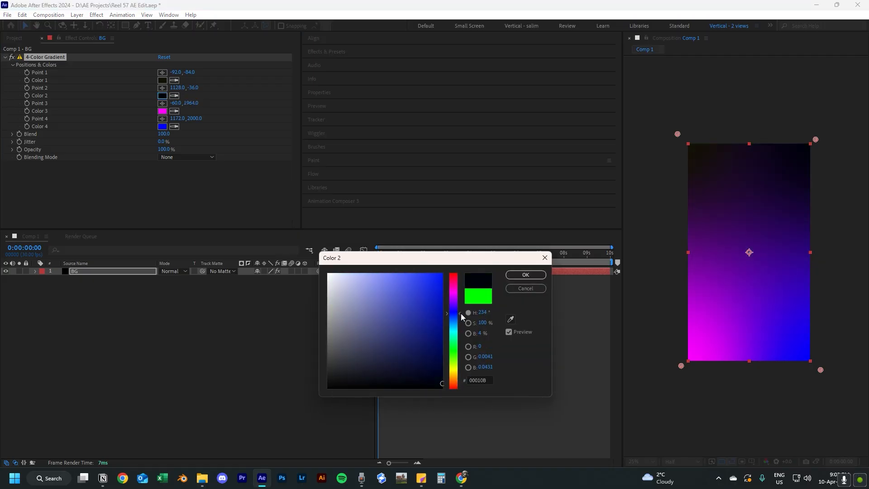
pyautogui.click(443, 380)
pyautogui.moveTo(444, 380); pyautogui.dragTo(447, 384)
pyautogui.click(536, 277)
# Set Color 3 to a near-black magenta, about 0B000B, and Color 4 to a very dark blue, about 00001F.
pyautogui.click(162, 111)
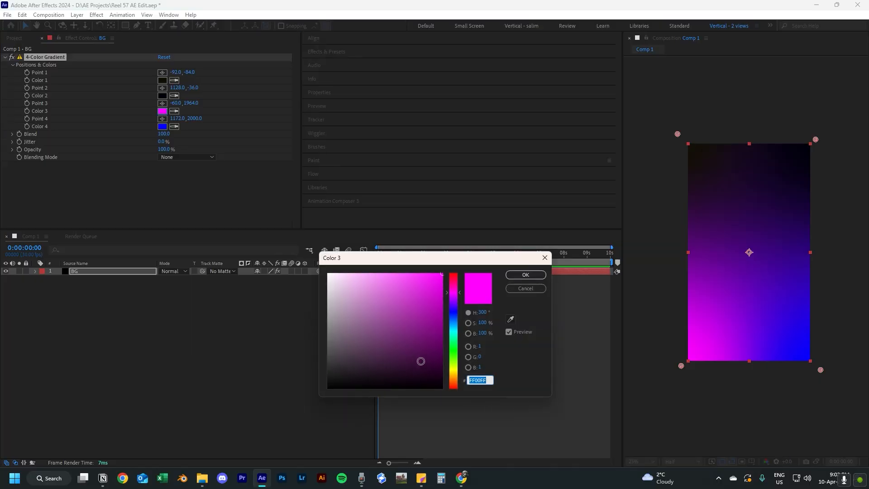
pyautogui.moveTo(419, 361); pyautogui.dragTo(461, 383)
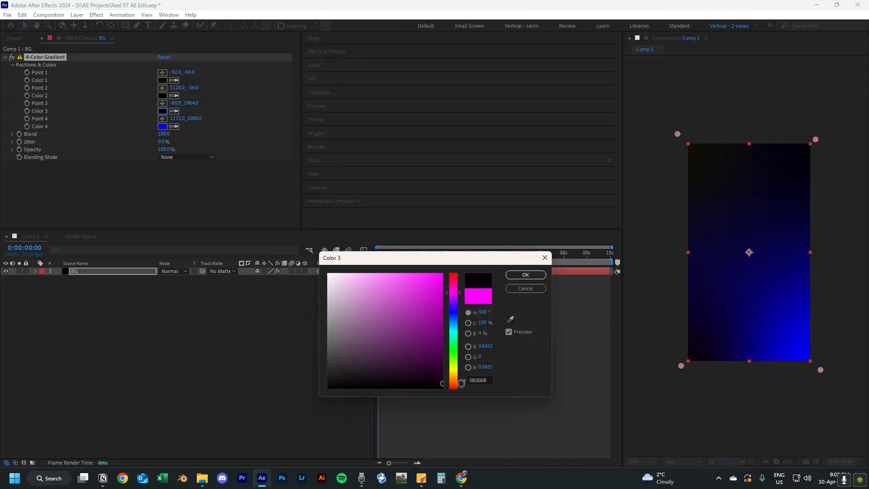
pyautogui.click(525, 275)
pyautogui.click(162, 126)
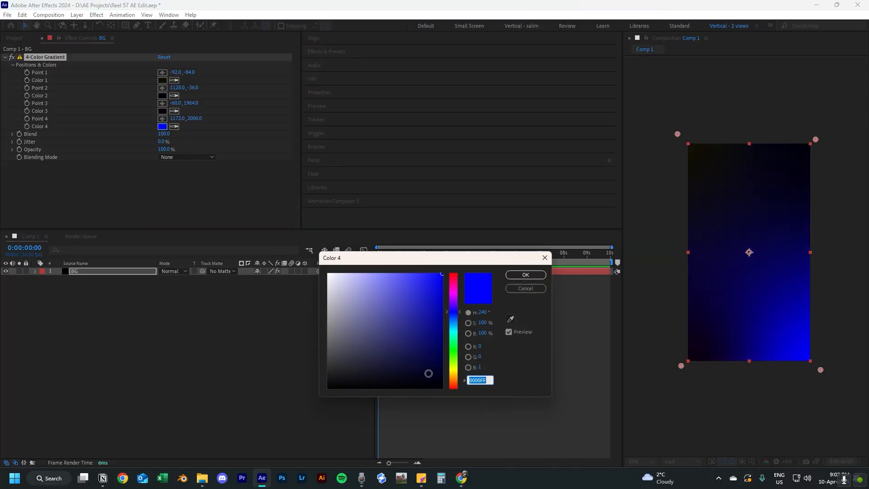
pyautogui.moveTo(427, 373)
pyautogui.mouseDown()
pyautogui.moveTo(446, 382)
pyautogui.moveTo(454, 374)
pyautogui.mouseUp()
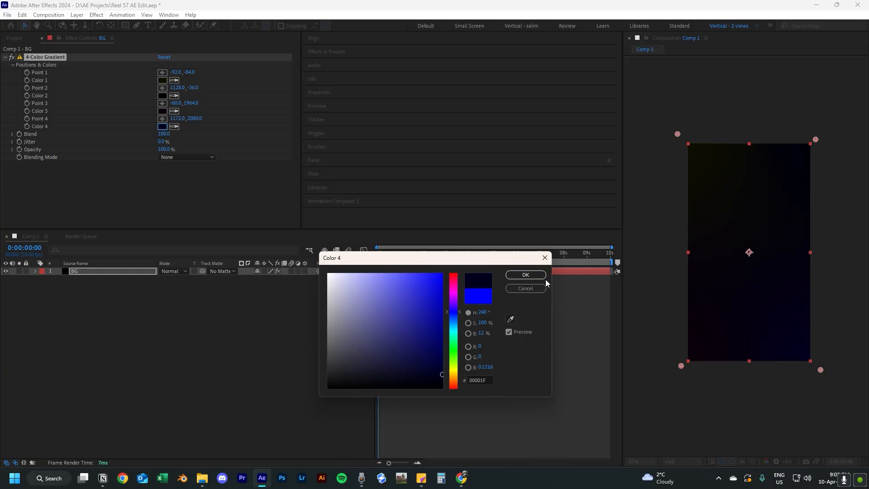
pyautogui.click(525, 275)
# Fit the whole composition in the viewer and preview the dark gradient background.
pyautogui.click(740, 392)
pyautogui.hotkey('shift', '/')
pyautogui.press('space')
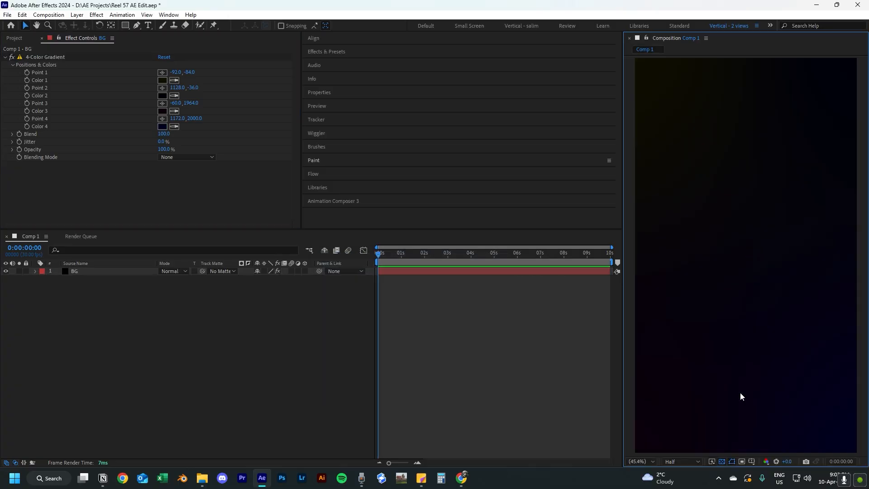
pyautogui.click(405, 271)
pyautogui.press('space')
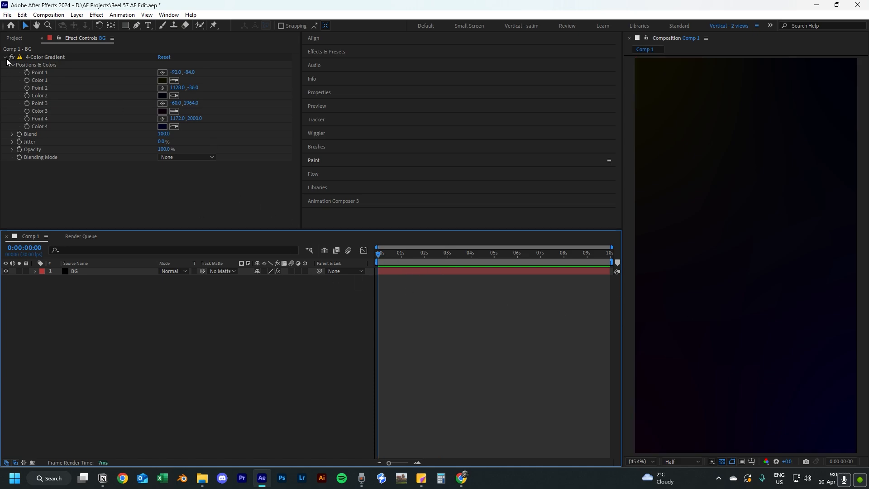
# Collapse the 4-Color Gradient settings and clear the layer selection.
pyautogui.click(5, 57)
pyautogui.click(547, 303)
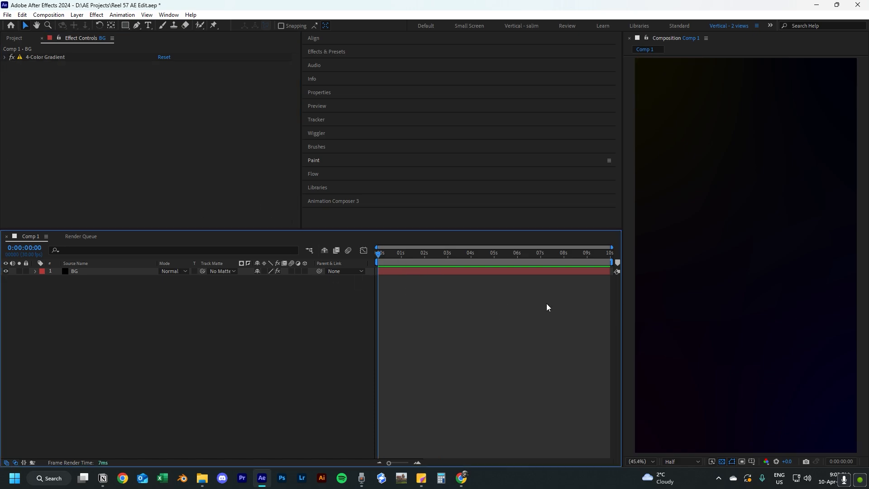
pyautogui.click(730, 278)
pyautogui.click(494, 374)
pyautogui.hotkey('ctrl', 'a')
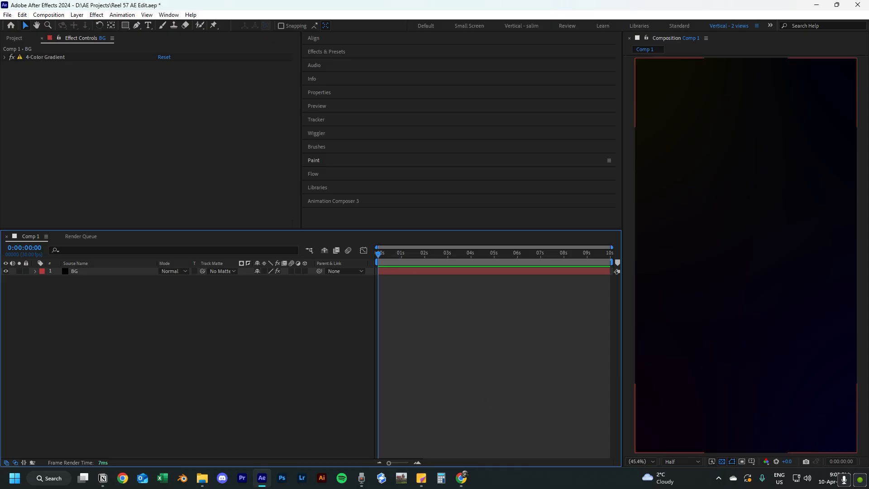
pyautogui.hotkey('ctrl', 'shift', 'a')
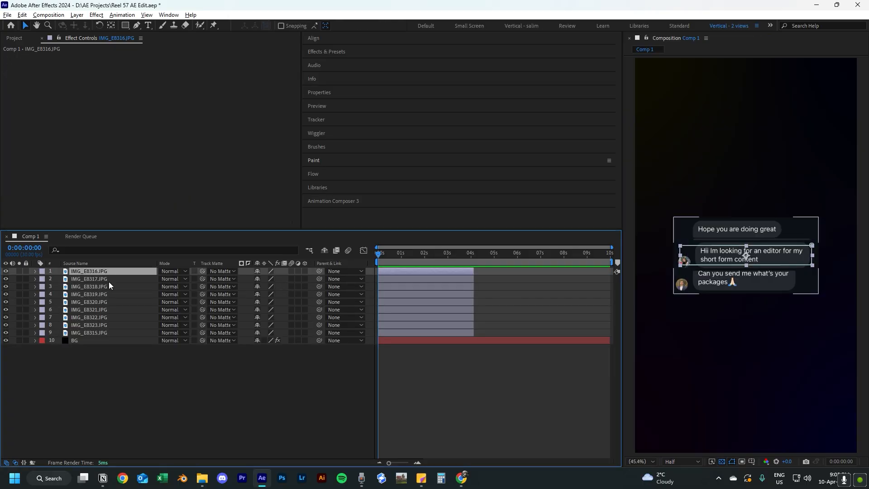
# Hide every chat image layer except IMG_E8316.JPG, keeping the BG layer visible.
pyautogui.hotkey('ctrl', 'a')
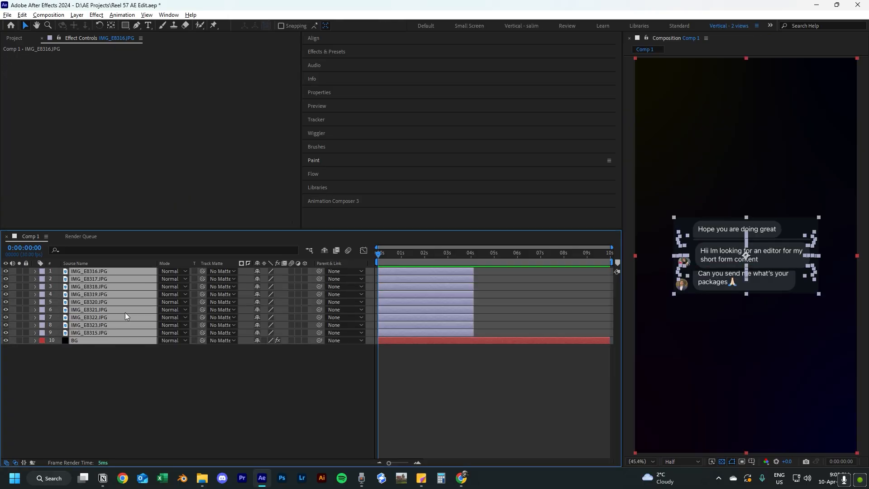
pyautogui.click(194, 370)
pyautogui.moveTo(6, 278); pyautogui.dragTo(7, 333)
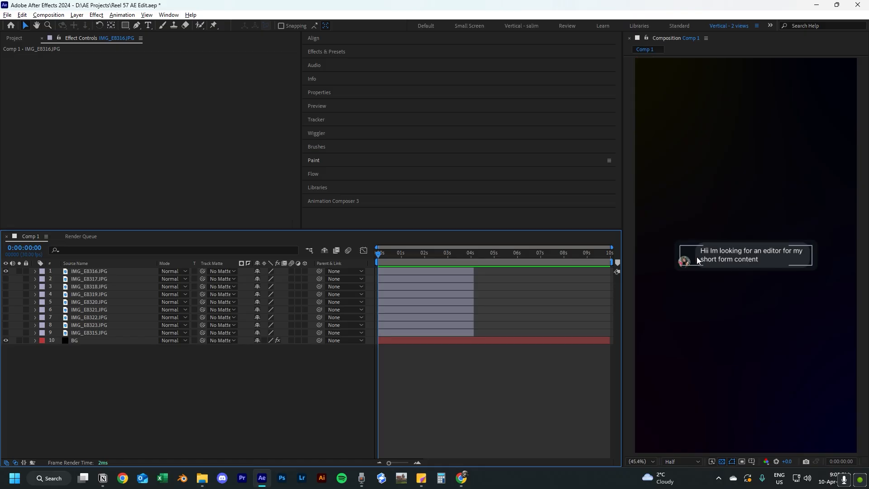
# Apply Linear Color Key to IMG_E8316.JPG and sample the dark backdrop beside the chat bubble as the key color.
pyautogui.click(94, 272)
pyautogui.hotkey('ctrl', 'space')
pyautogui.write('l')
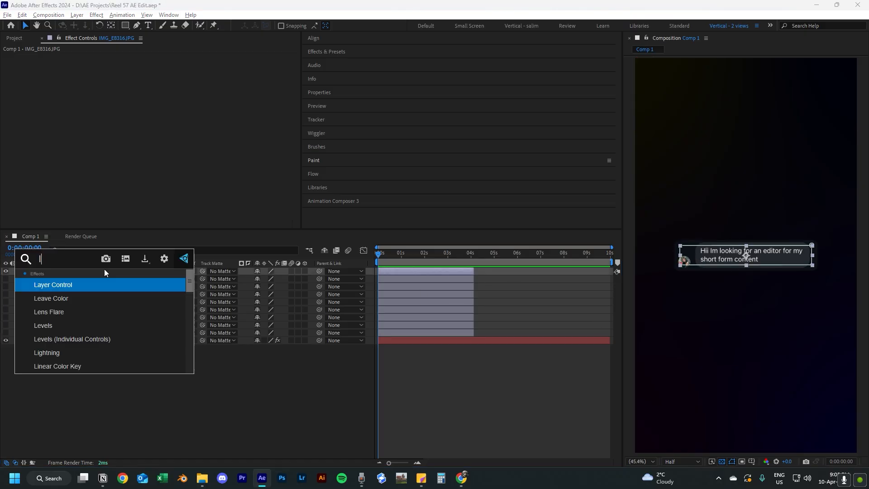
pyautogui.write('inea')
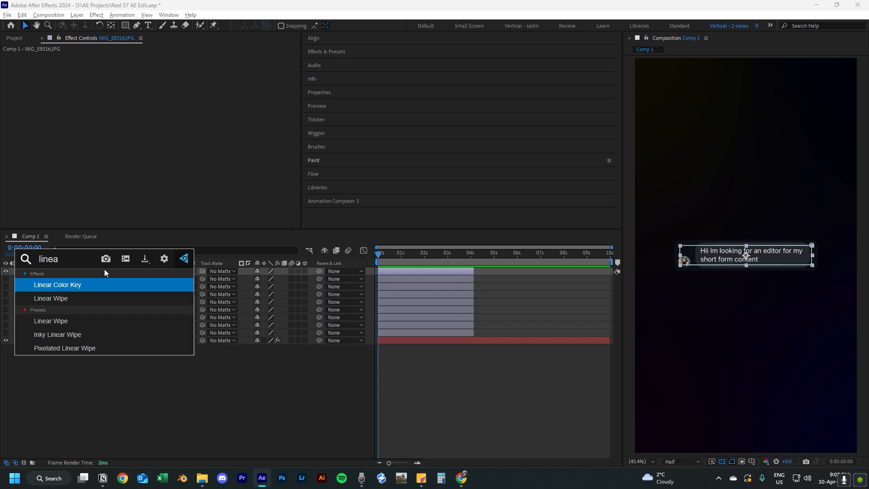
pyautogui.click(131, 284)
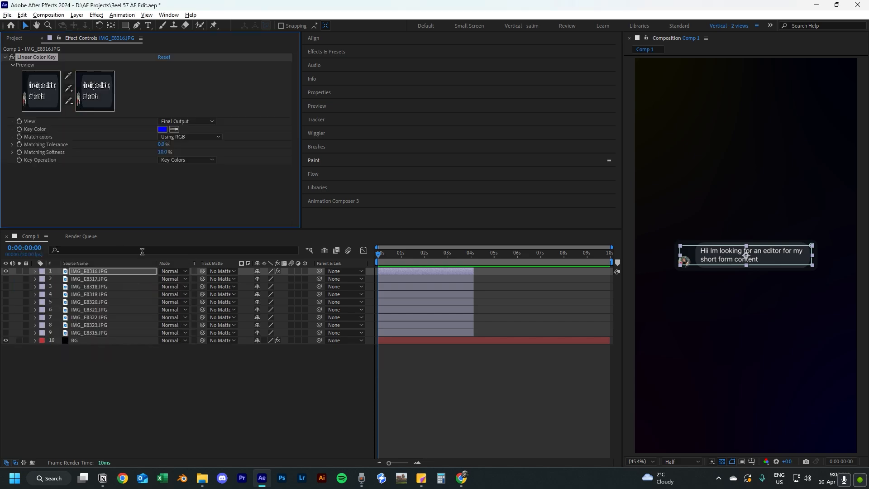
pyautogui.click(174, 130)
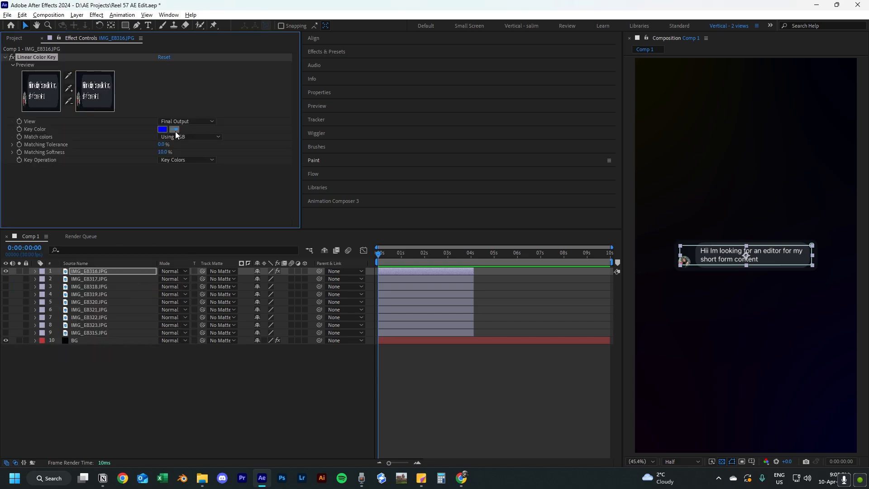
pyautogui.click(691, 250)
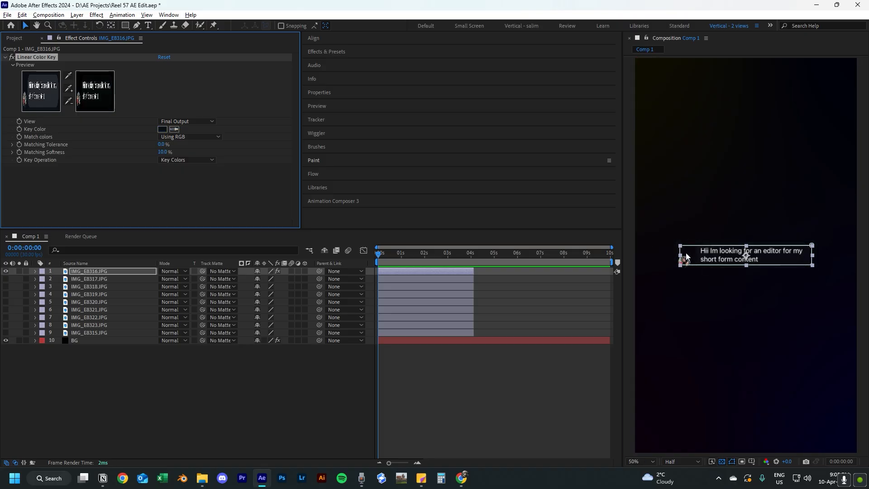
# Set the Linear Color Key's Matching Softness to 1%.
pyautogui.scroll(5, 685, 252)
pyautogui.scroll(-1, 687, 265)
pyautogui.scroll(-4, 691, 284)
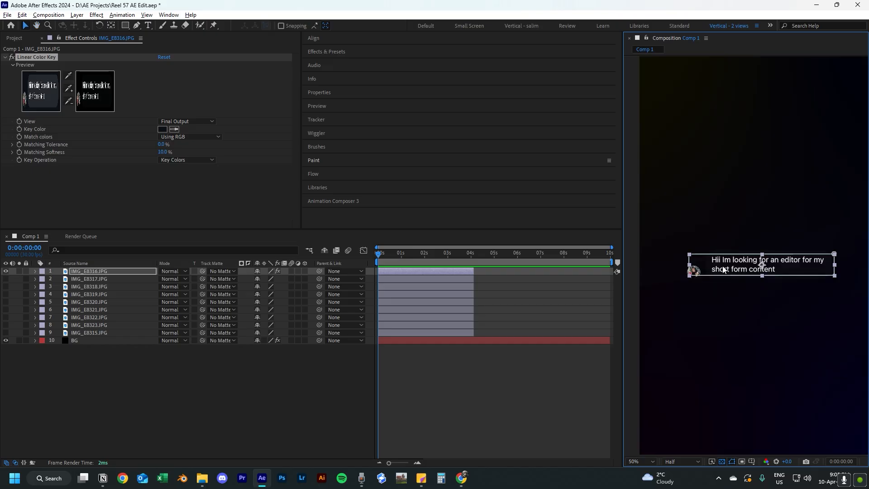
pyautogui.moveTo(731, 261); pyautogui.dragTo(725, 267)
pyautogui.scroll(1, 713, 273)
pyautogui.scroll(-1, 696, 286)
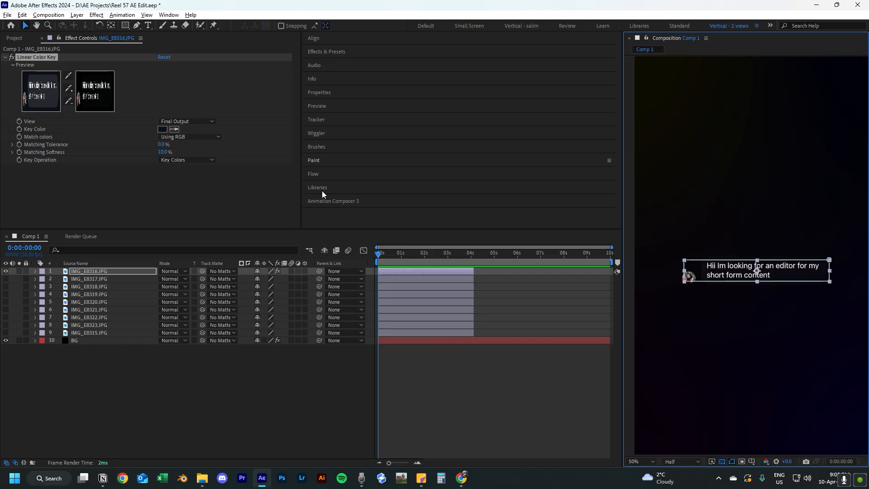
pyautogui.click(163, 152)
pyautogui.write('1')
pyautogui.press('Return')
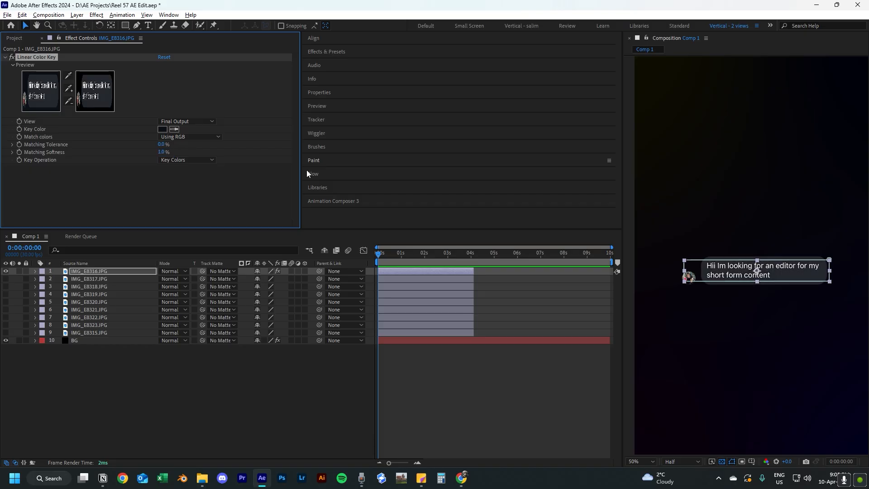
# Examine the keyed edges around the profile picture and chat bubble up close, and fit the composition in the viewer again.
pyautogui.click(498, 380)
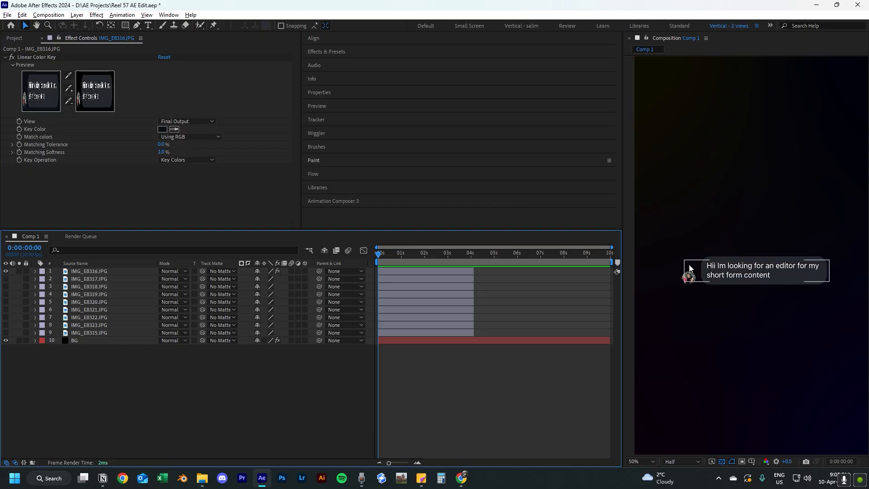
pyautogui.scroll(3, 689, 266)
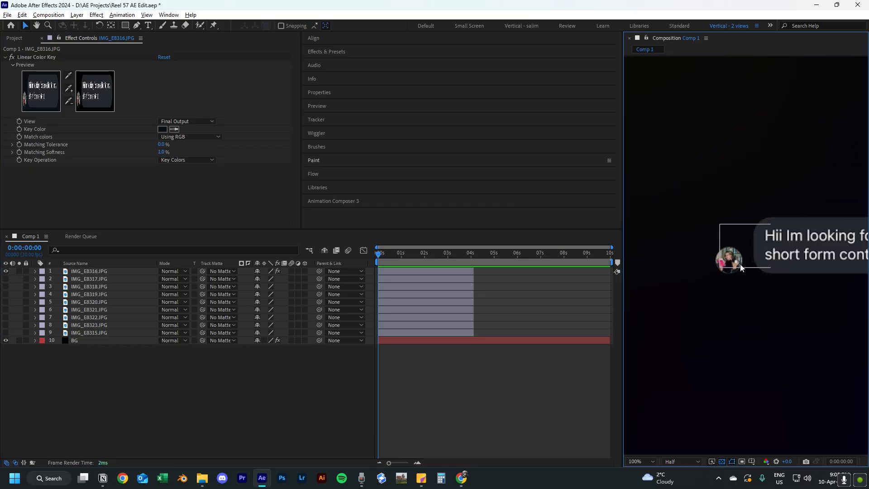
pyautogui.scroll(-3, 741, 264)
pyautogui.moveTo(776, 253); pyautogui.dragTo(721, 285)
pyautogui.scroll(2, 721, 285)
pyautogui.click(724, 353)
pyautogui.hotkey('shift', '/')
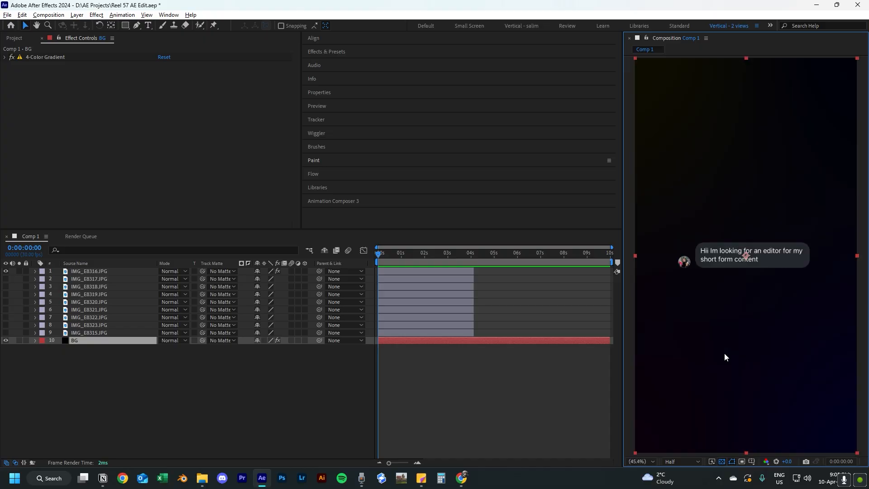
# Select the IMG_E8316.JPG layer and collapse its Linear Color Key settings.
pyautogui.click(477, 404)
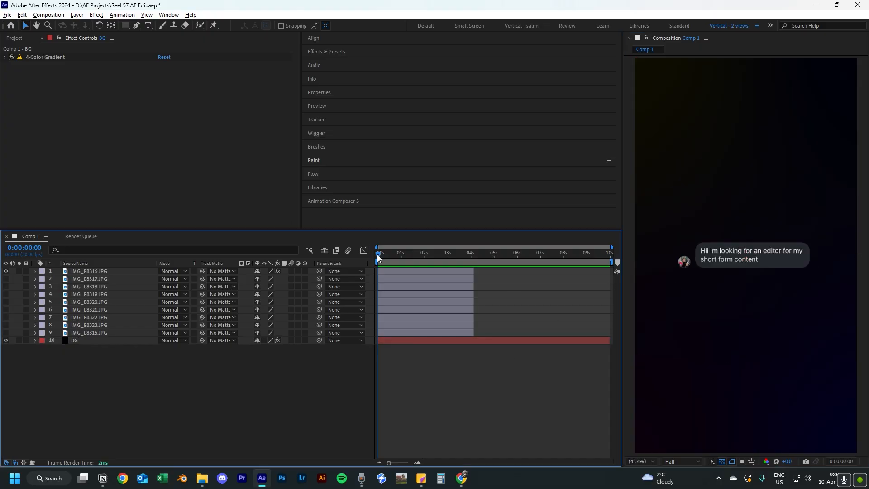
pyautogui.click(100, 271)
pyautogui.click(6, 57)
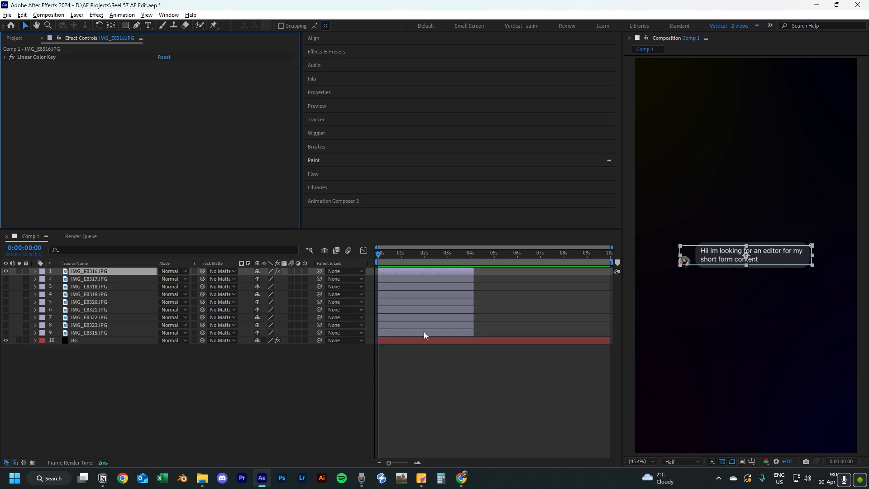
# Apply CC Light Sweep to IMG_E8316.JPG and move its center above the chat bubble's upper-left corner, at about 116, 885.
pyautogui.click(117, 271)
pyautogui.hotkey('ctrl', 'space')
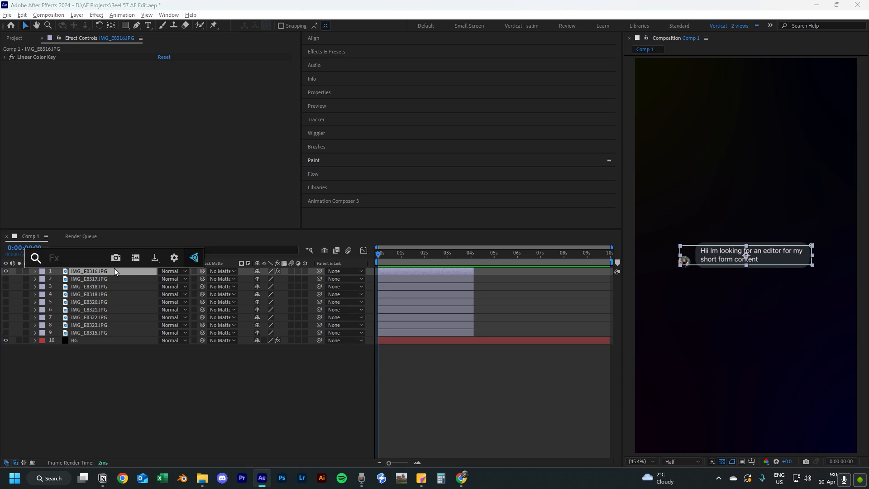
pyautogui.write('sweep')
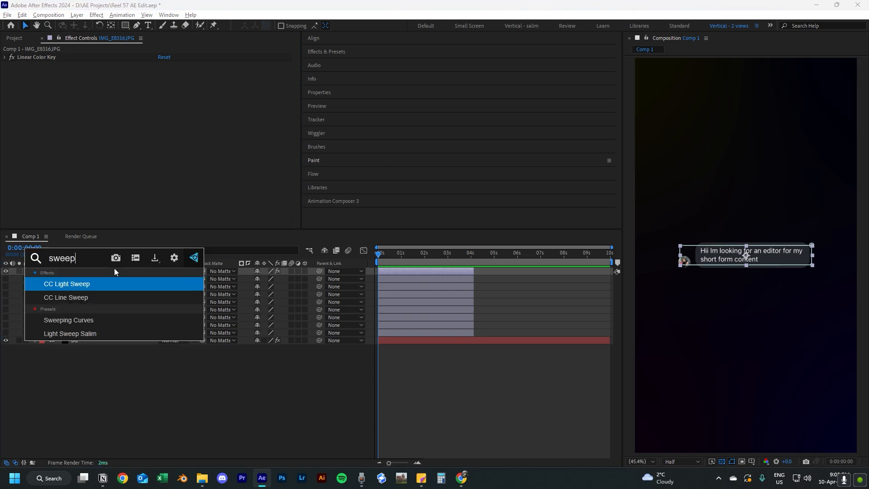
pyautogui.press('Return')
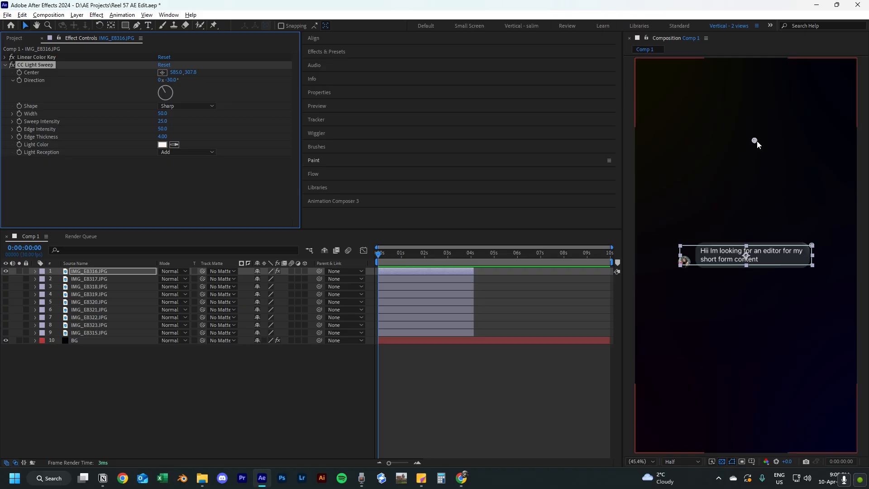
pyautogui.moveTo(754, 140); pyautogui.dragTo(684, 224)
pyautogui.click(510, 384)
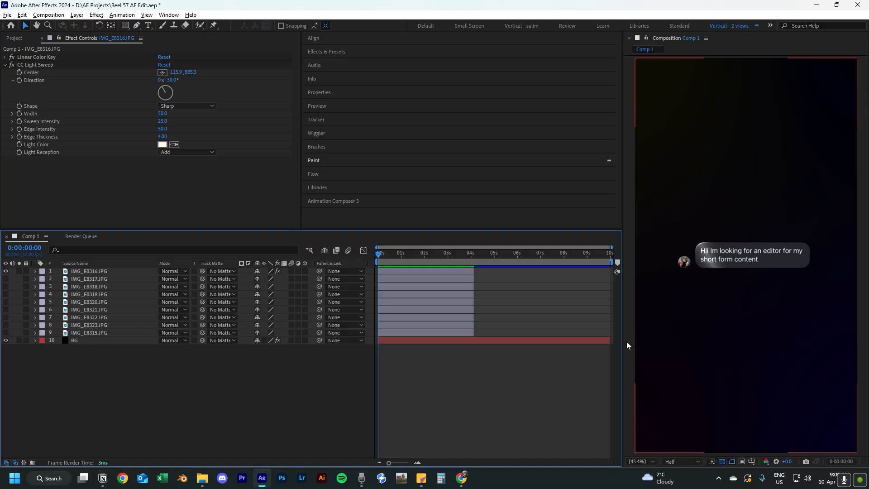
# Set CC Light Sweep's Width to 85 and its Sweep Intensity to 0 on IMG_E8316.JPG.
pyautogui.click(428, 270)
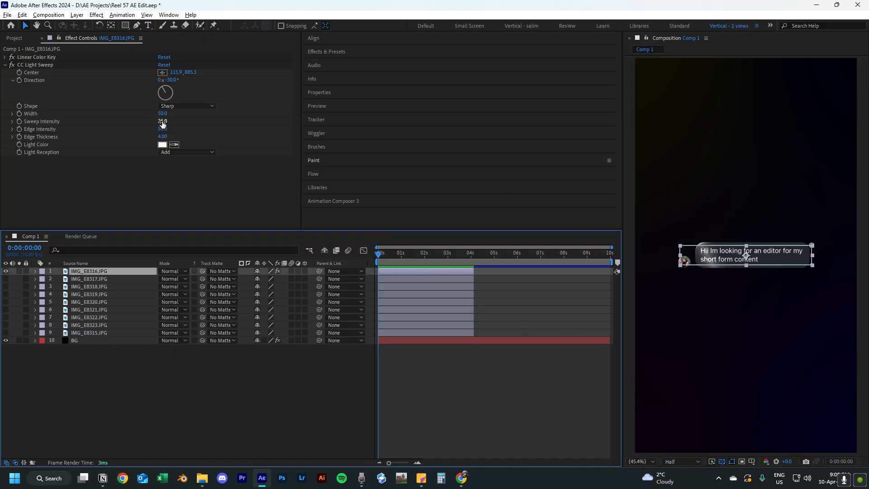
pyautogui.moveTo(162, 114); pyautogui.dragTo(74, 135)
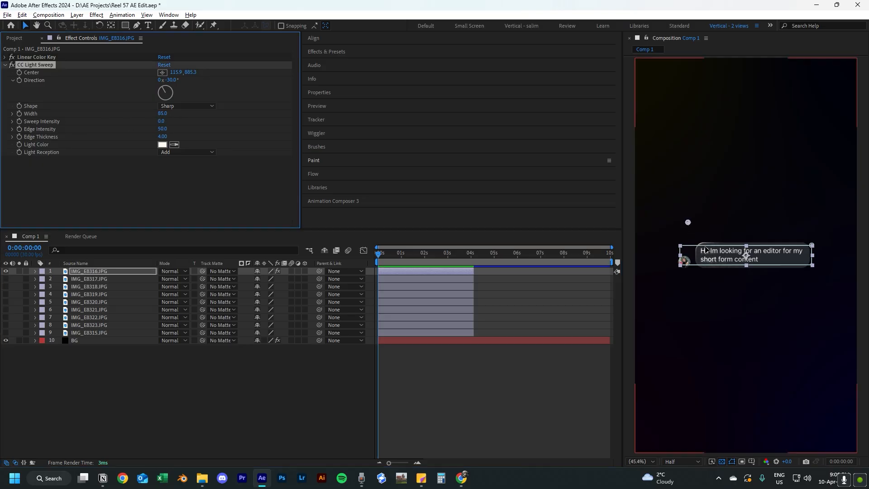
pyautogui.click(533, 365)
pyautogui.click(388, 274)
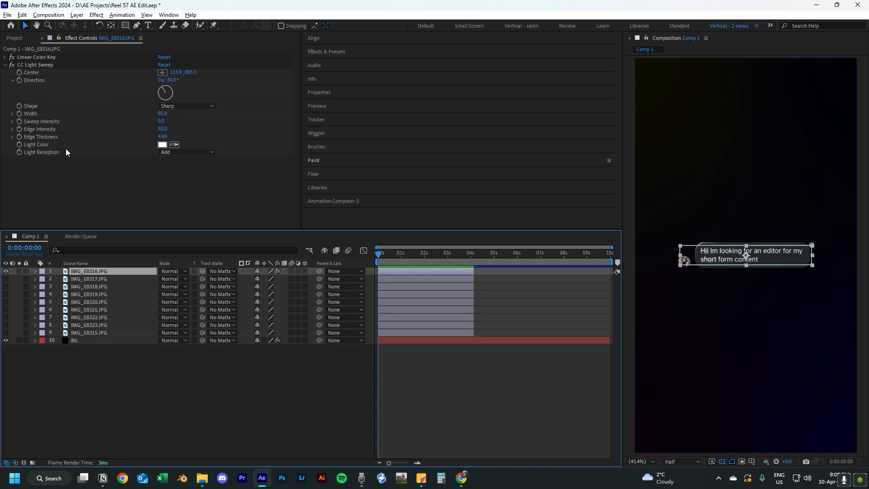
# Examine the light sweep along the chat bubble's edge with layer controls hidden, comparing it with the effect switched off.
pyautogui.press('.')
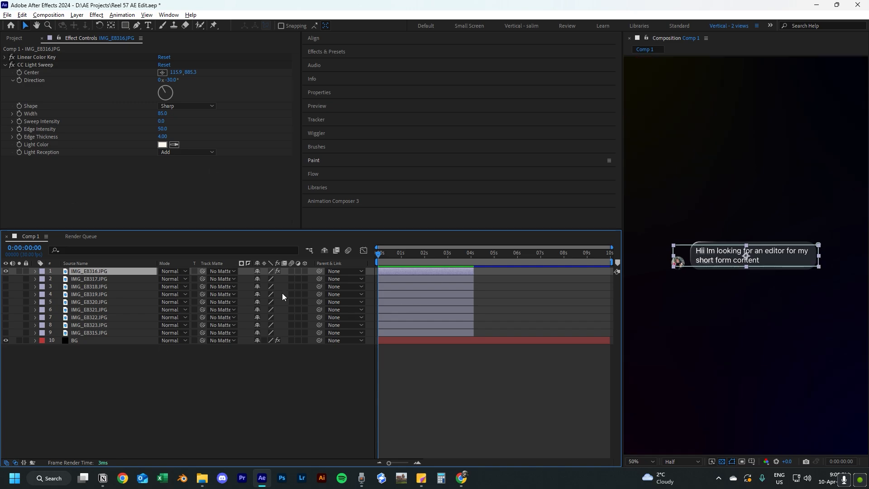
pyautogui.hotkey('ctrl', 'shift', 'h')
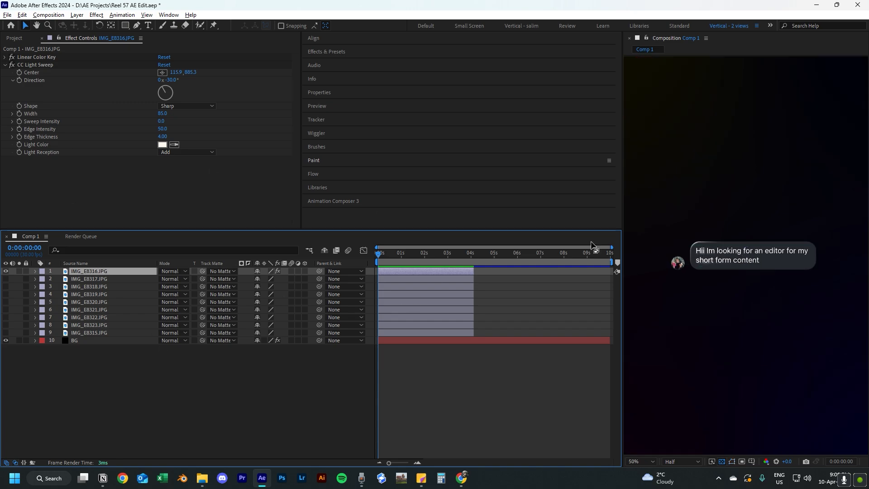
pyautogui.click(12, 67)
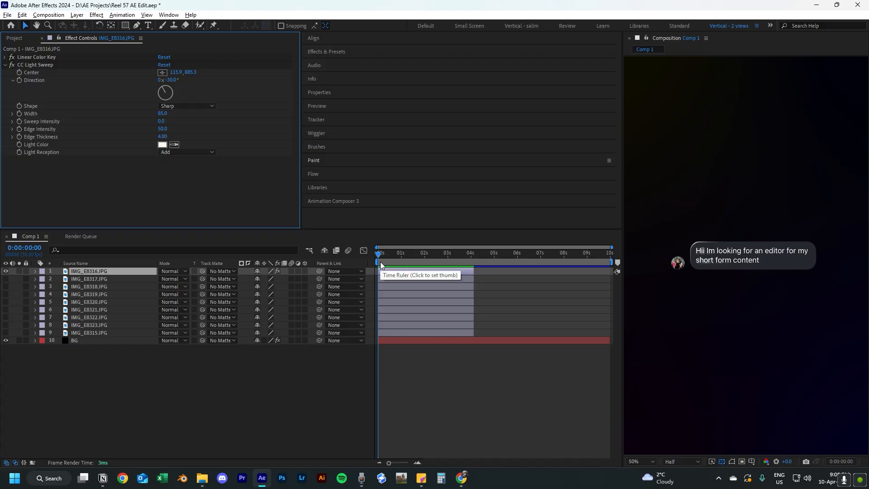
pyautogui.click(381, 271)
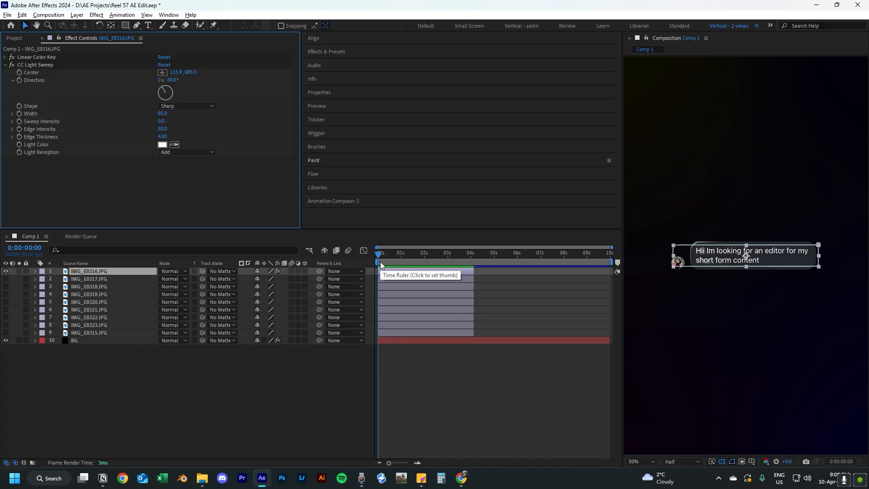
pyautogui.click(394, 382)
pyautogui.click(411, 271)
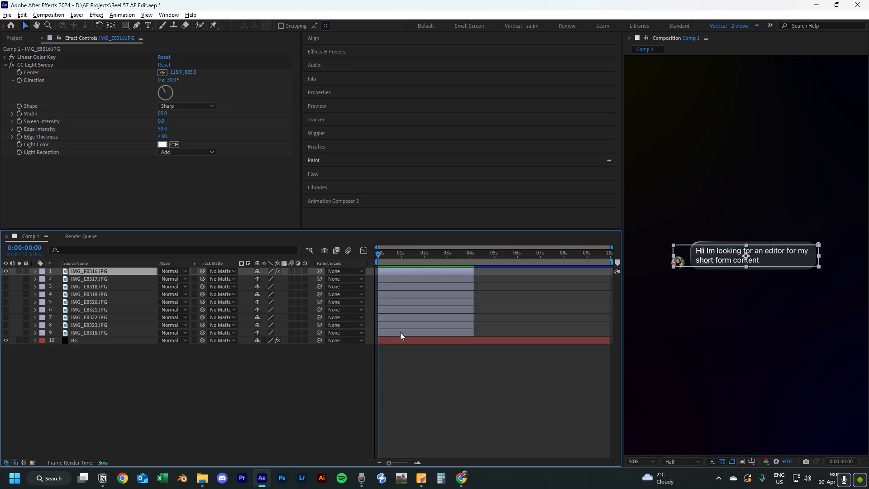
pyautogui.hotkey('ctrl', 'shift', 'h')
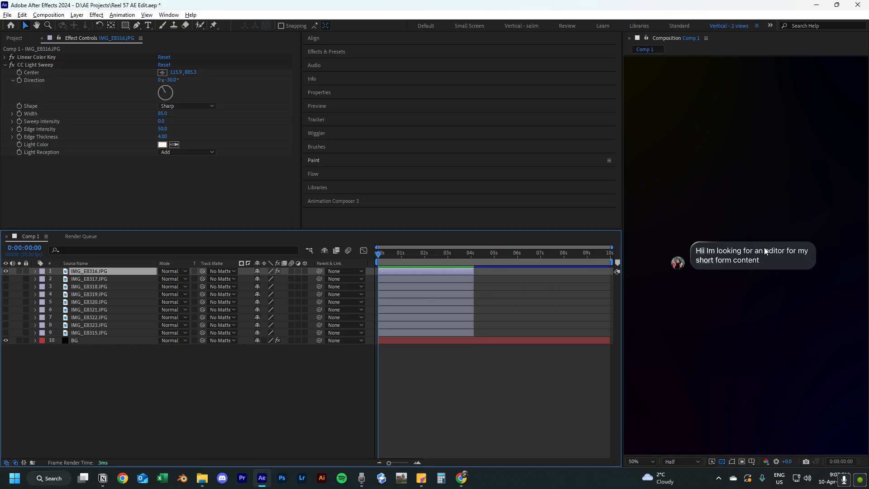
# Move the IMG_E8316.JPG chat bubble slightly up and to the left in the composition.
pyautogui.moveTo(752, 274)
pyautogui.mouseDown()
pyautogui.moveTo(760, 270)
pyautogui.moveTo(750, 268)
pyautogui.mouseUp()
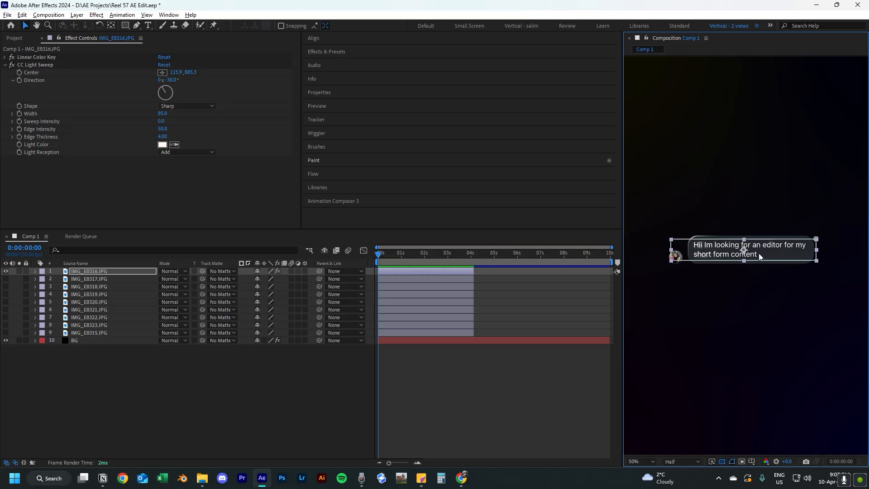
pyautogui.click(489, 362)
pyautogui.click(438, 269)
# Duplicate CC Light Sweep and move the copy's center below the bubble's lower-right corner, at about 1006, 1311.
pyautogui.click(39, 65)
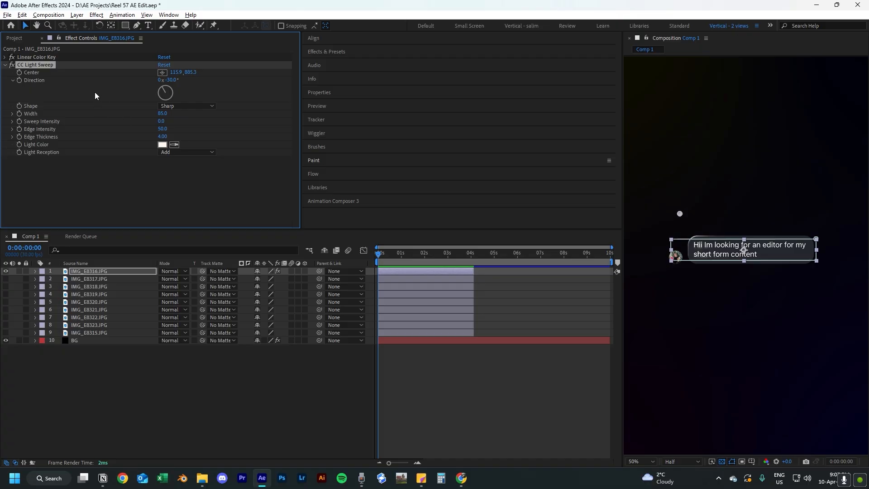
pyautogui.rightClick(39, 65)
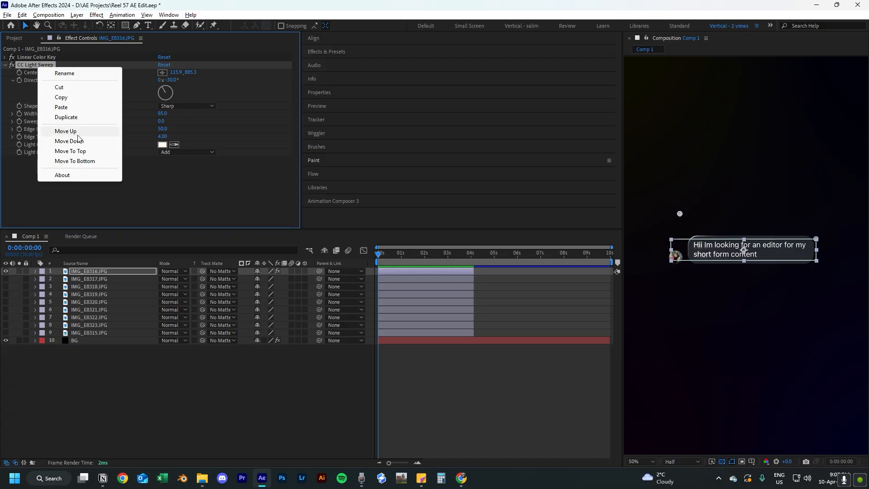
pyautogui.click(66, 117)
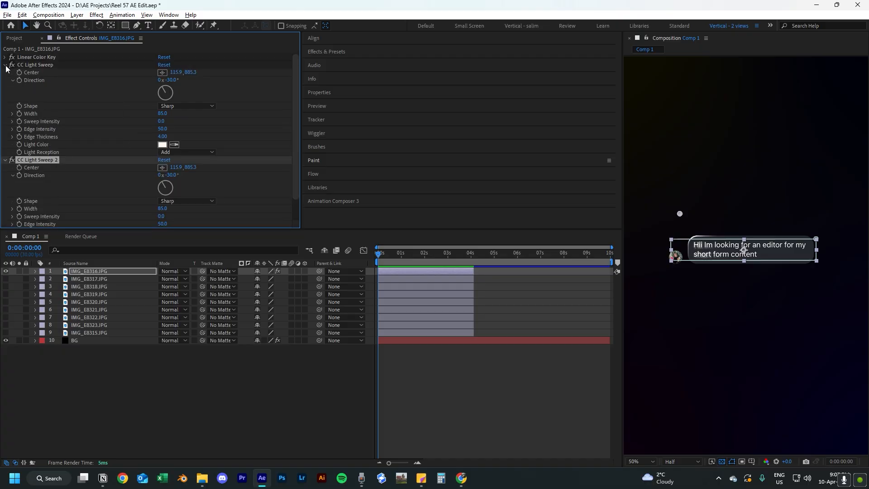
pyautogui.click(6, 65)
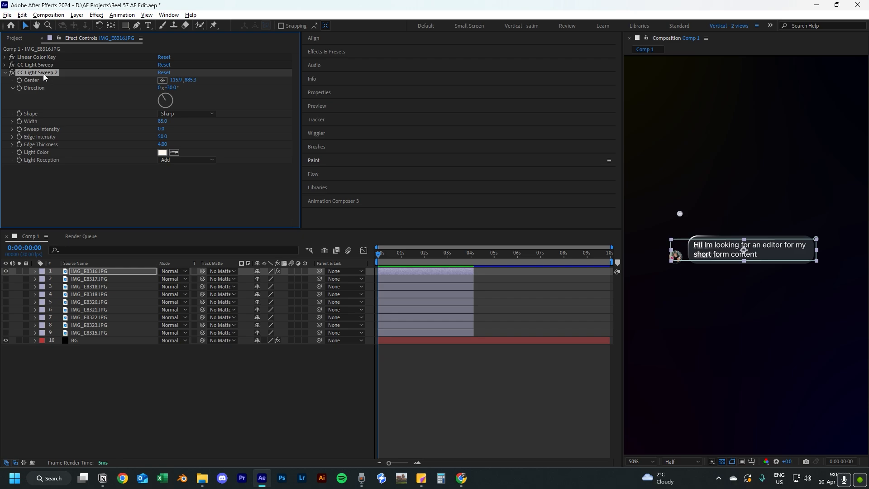
pyautogui.moveTo(679, 213); pyautogui.dragTo(819, 283)
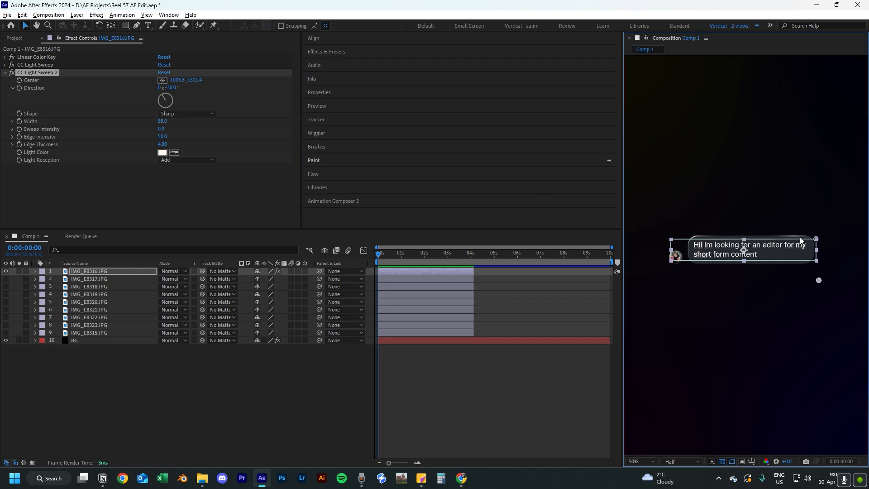
# Set CC Light Sweep 2's Direction to 140° and fine-tune its Edge Thickness.
pyautogui.scroll(1, 787, 252)
pyautogui.scroll(-1, 786, 252)
pyautogui.click(164, 99)
pyautogui.moveTo(164, 100); pyautogui.dragTo(176, 114)
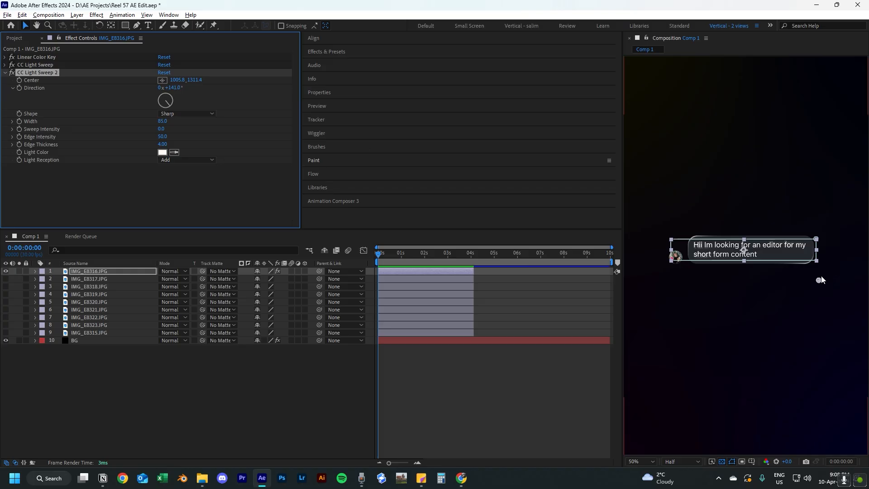
pyautogui.moveTo(165, 100); pyautogui.dragTo(170, 106)
pyautogui.click(181, 87)
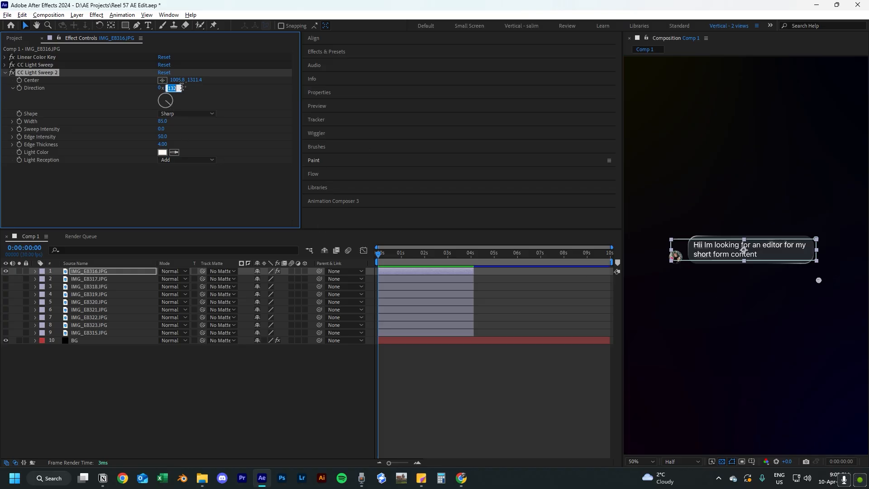
pyautogui.write('140')
pyautogui.press('Return')
pyautogui.moveTo(162, 144)
pyautogui.mouseDown()
pyautogui.moveTo(175, 145)
pyautogui.moveTo(168, 146)
pyautogui.mouseUp()
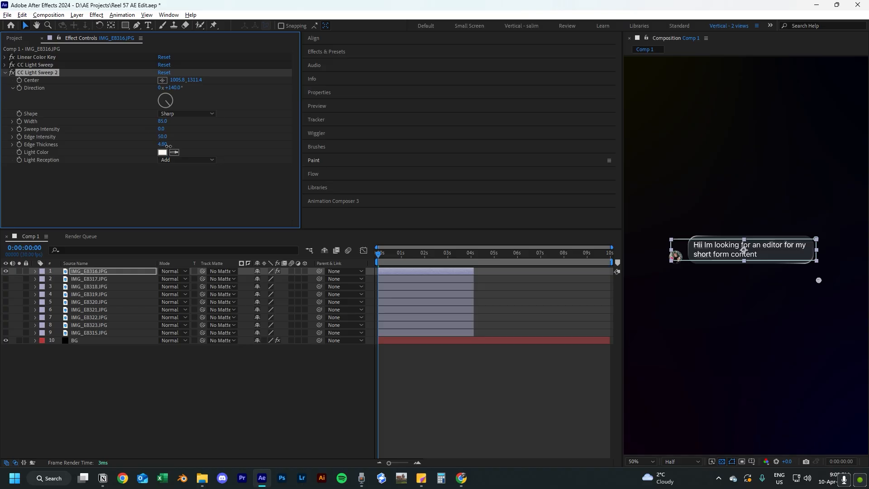
pyautogui.click(5, 73)
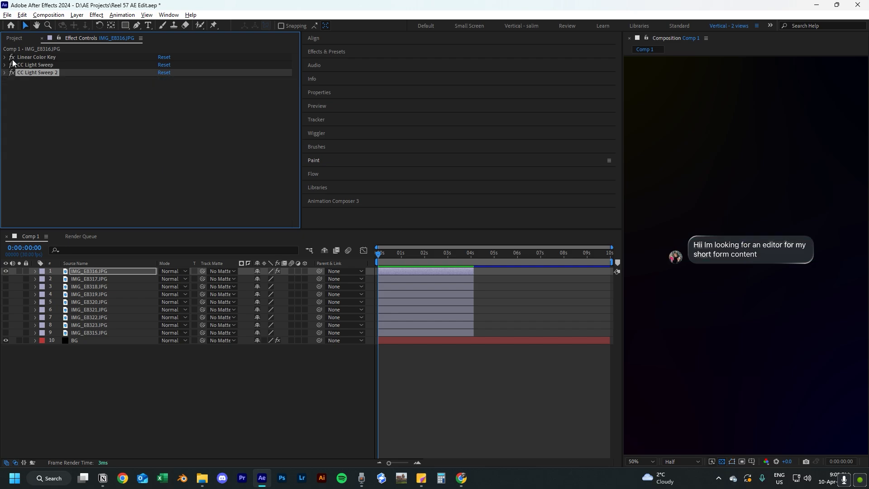
# Try the Deep Glow effect on the IMG_E8316.JPG chat bubble and delete it again.
pyautogui.click(120, 272)
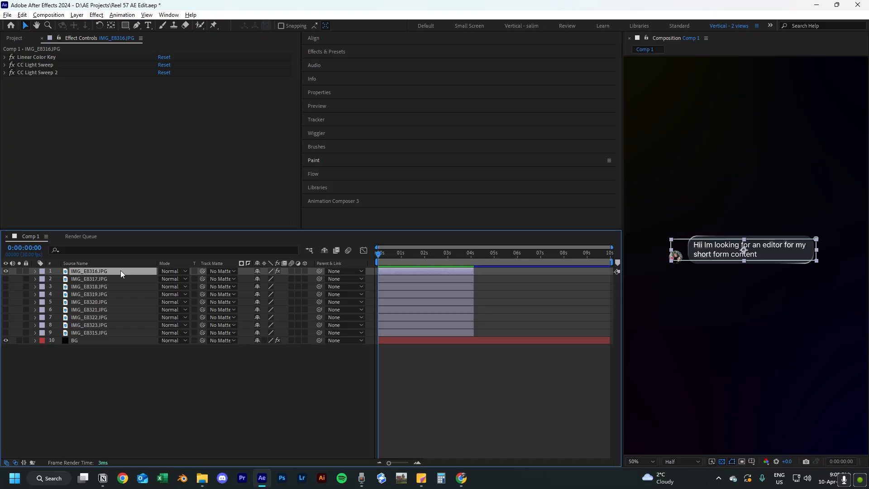
pyautogui.hotkey('ctrl', 'space')
pyautogui.write('deep')
pyautogui.click(113, 289)
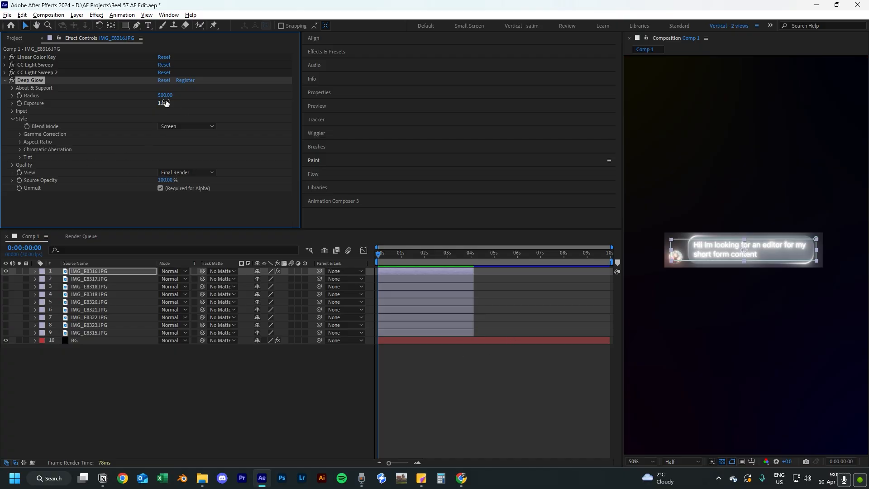
pyautogui.click(529, 342)
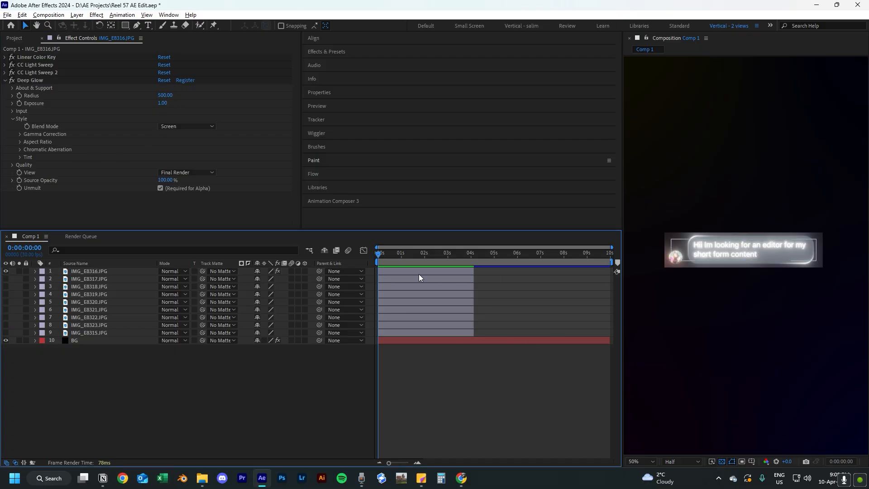
pyautogui.click(115, 270)
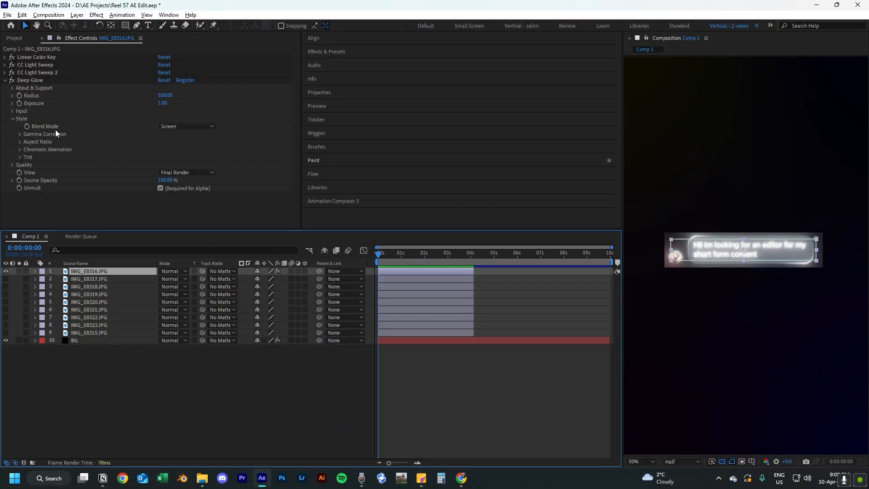
pyautogui.click(36, 81)
pyautogui.press('Delete')
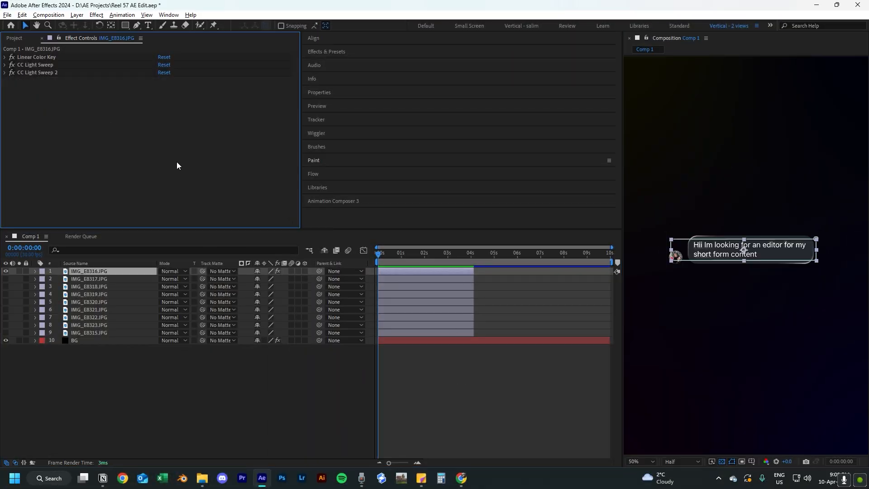
# Apply Grow Bounds to IMG_E8316.JPG and set its Pixels value to 500.
pyautogui.hotkey('ctrl', 'space')
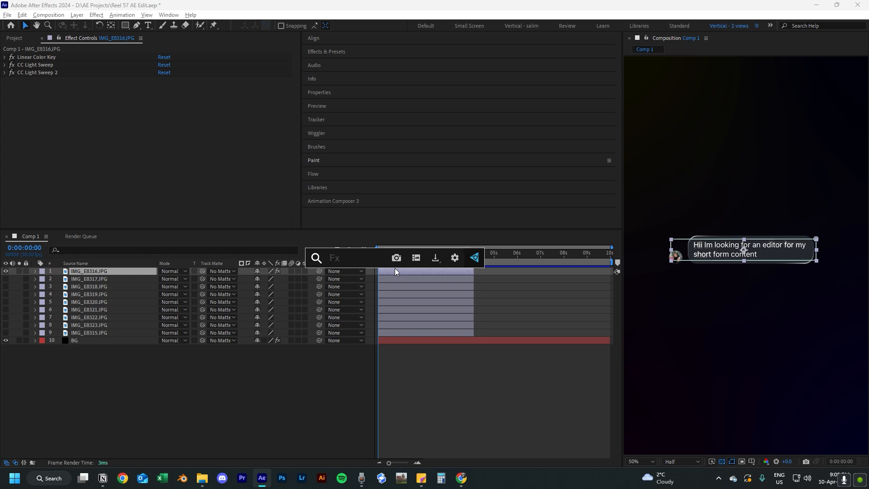
pyautogui.write('grow')
pyautogui.click(386, 280)
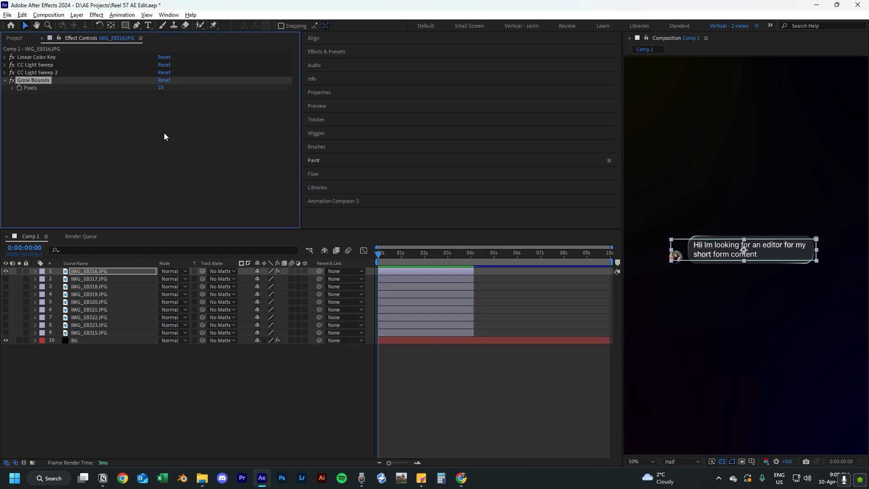
pyautogui.click(161, 88)
pyautogui.write('500')
pyautogui.press('Return')
pyautogui.click(212, 132)
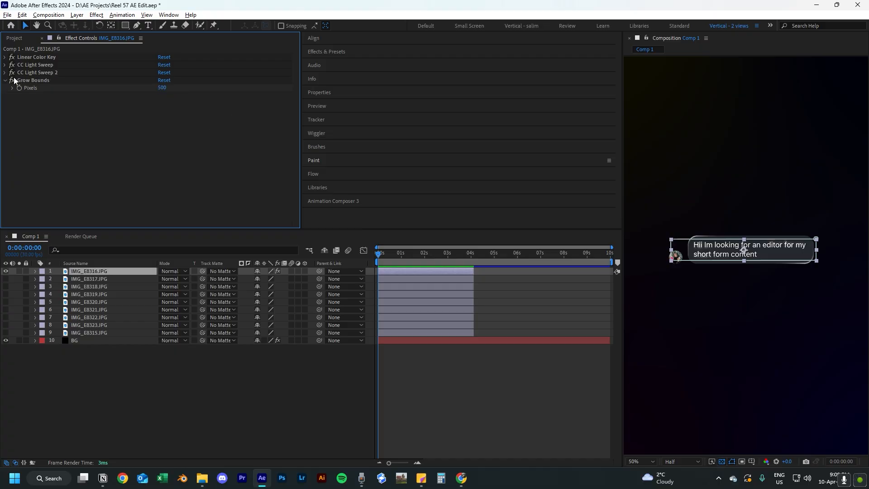
# Apply CC Radial Fast Blur to IMG_E8316.JPG after the Grow Bounds effect.
pyautogui.click(122, 272)
pyautogui.hotkey('ctrl', 'space')
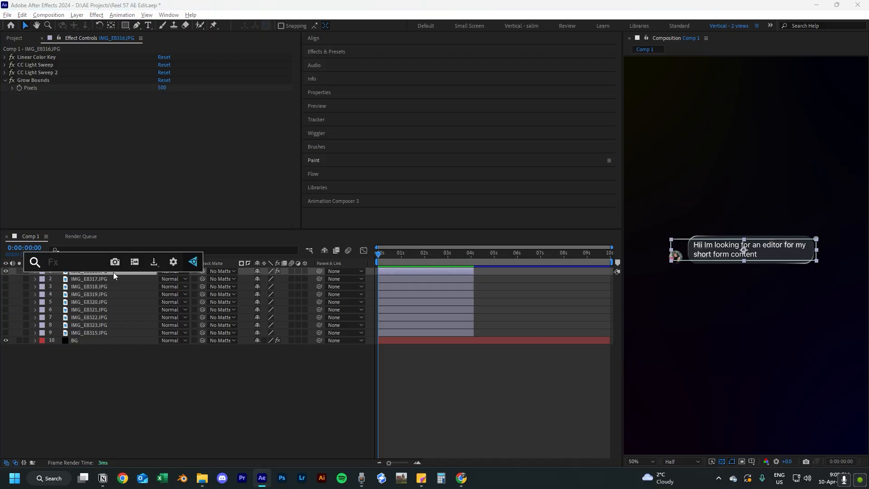
pyautogui.write('ra')
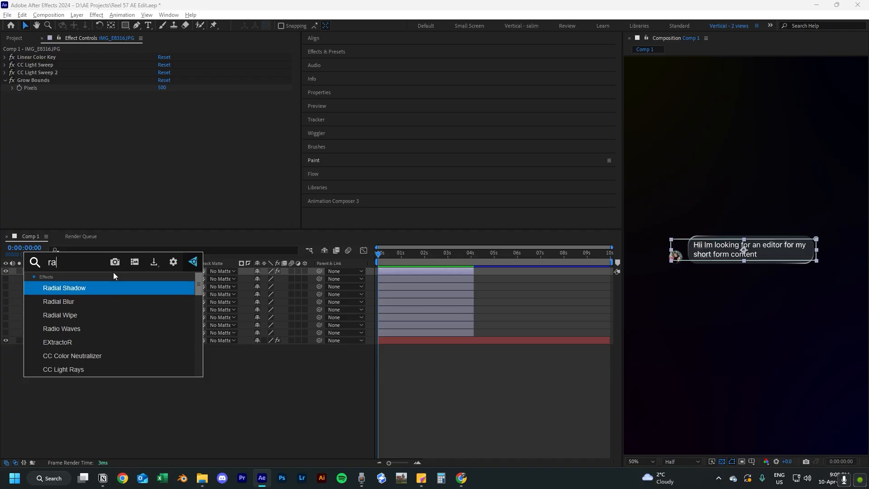
pyautogui.write('dia')
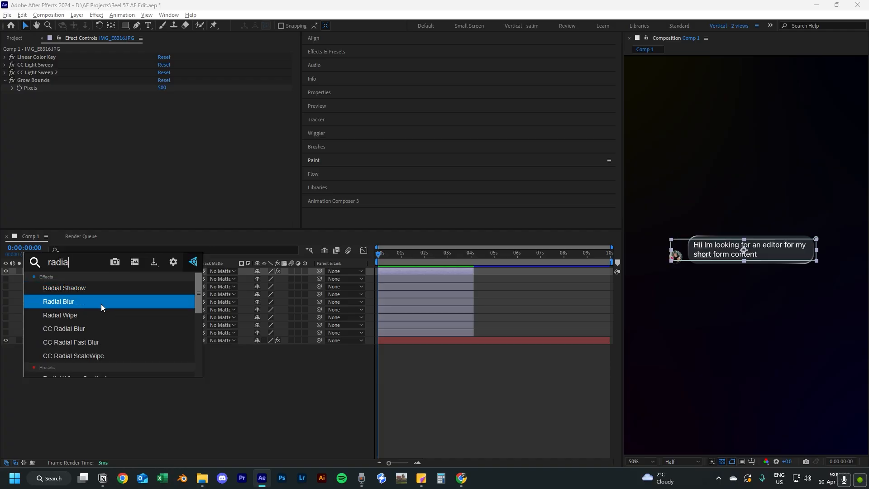
pyautogui.click(89, 342)
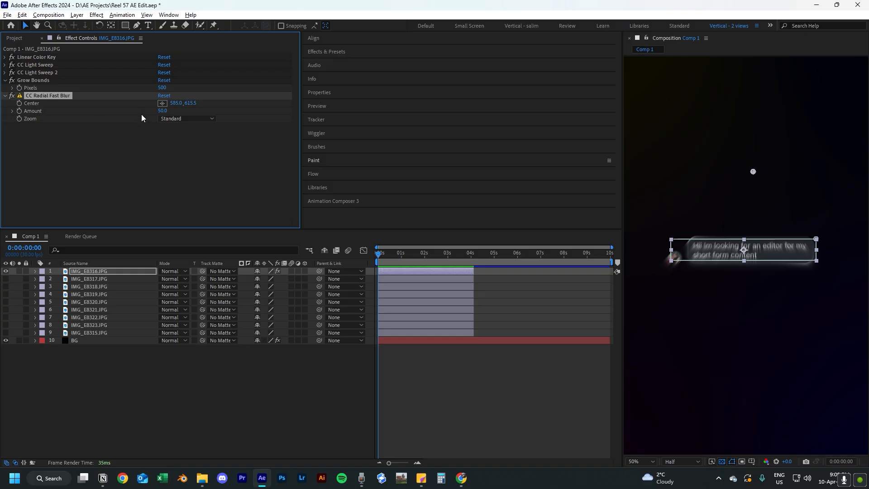
# Set CC Radial Fast Blur's Amount to 1 on IMG_E8316.JPG.
pyautogui.click(163, 112)
pyautogui.write('1')
pyautogui.press('Return')
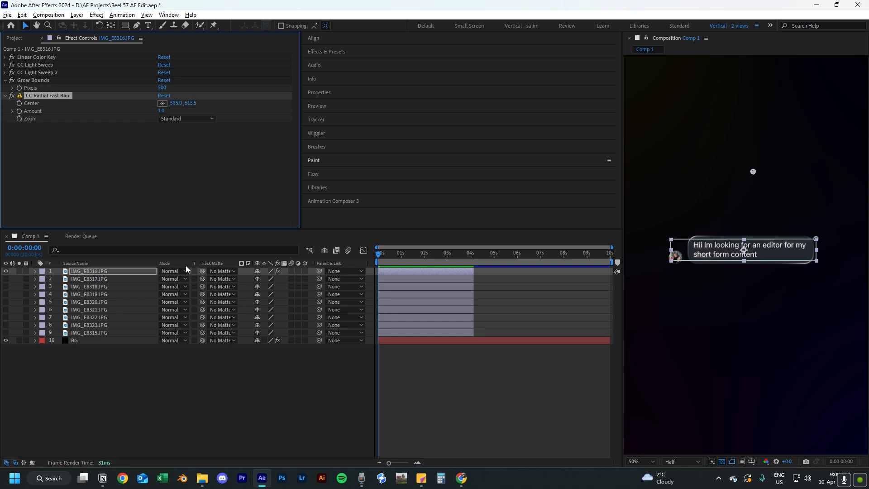
# Apply Deep Glow to IMG_E8316.JPG and collapse the Grow Bounds and CC Radial Fast Blur settings.
pyautogui.click(119, 267)
pyautogui.hotkey('ctrl', 'space')
pyautogui.write('dee')
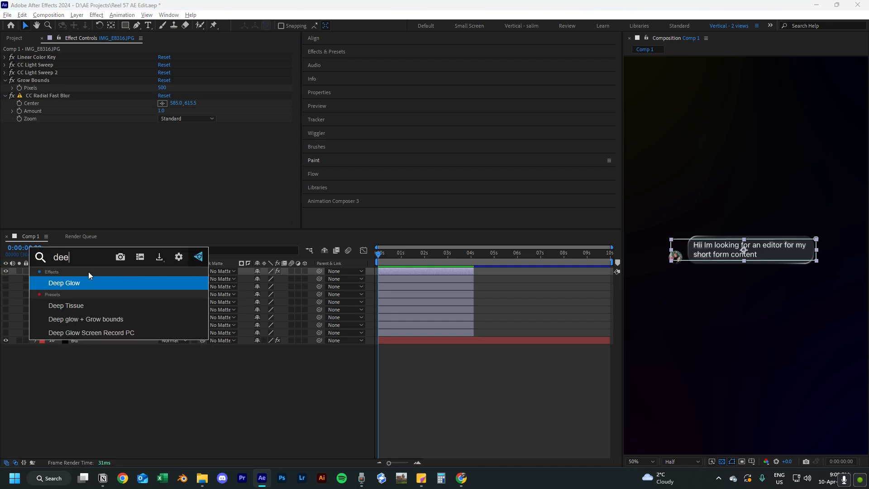
pyautogui.press('Return')
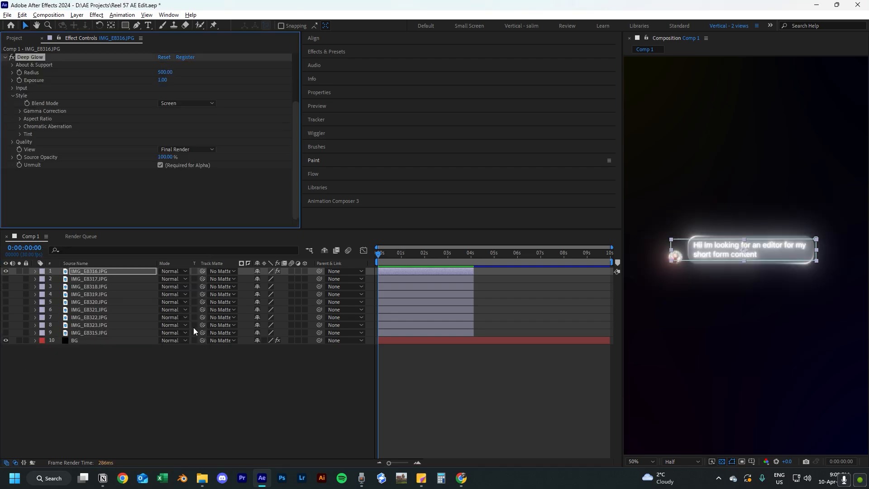
pyautogui.click(99, 173)
pyautogui.scroll(3, 68, 171)
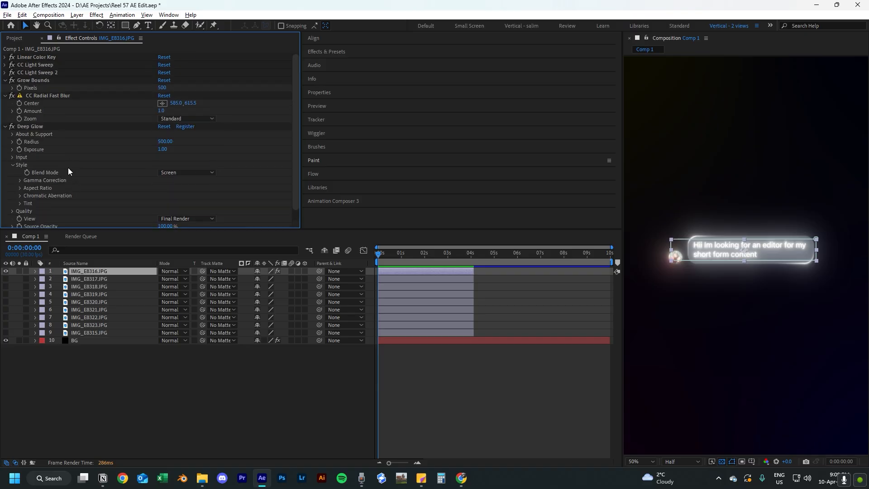
pyautogui.click(5, 95)
pyautogui.click(5, 80)
pyautogui.click(45, 96)
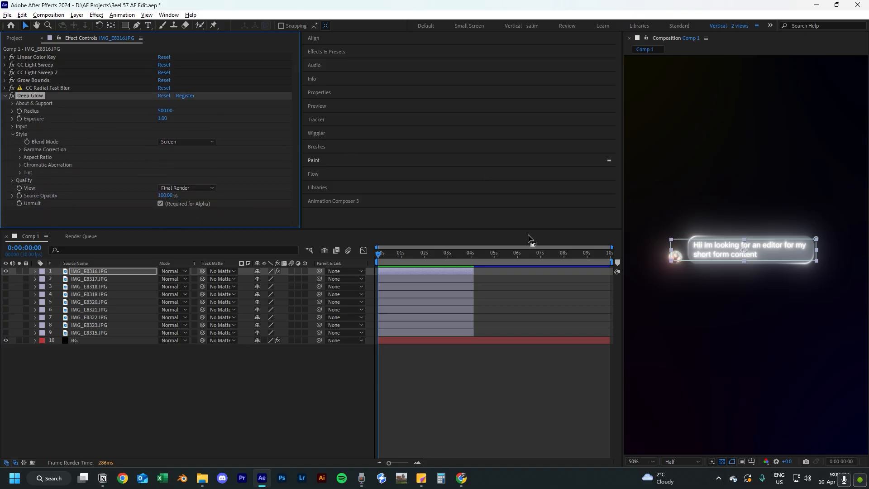
# Set Deep Glow's Radius to 550 and Exposure to 0.05 on IMG_E8316.JPG.
pyautogui.click(170, 113)
pyautogui.write('55')
pyautogui.click(161, 119)
pyautogui.write('0.05')
pyautogui.press('Return')
pyautogui.click(251, 361)
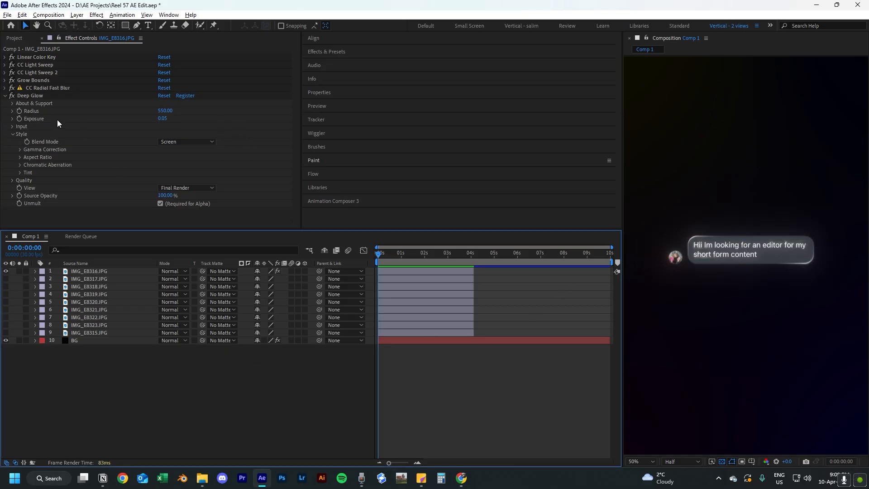
# Compare the IMG_E8316.JPG chat bubble with Deep Glow disabled and enabled, leaving the effect on.
pyautogui.click(36, 95)
pyautogui.click(11, 96)
pyautogui.click(12, 95)
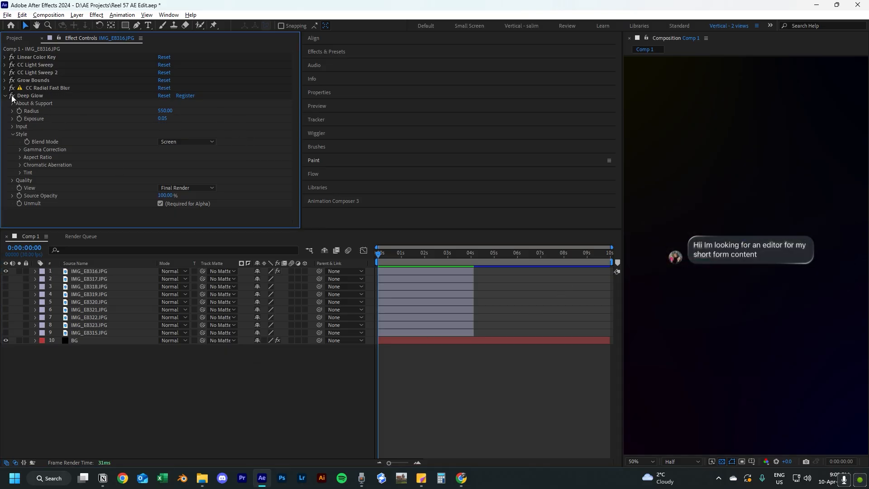
pyautogui.click(12, 95)
pyautogui.click(12, 96)
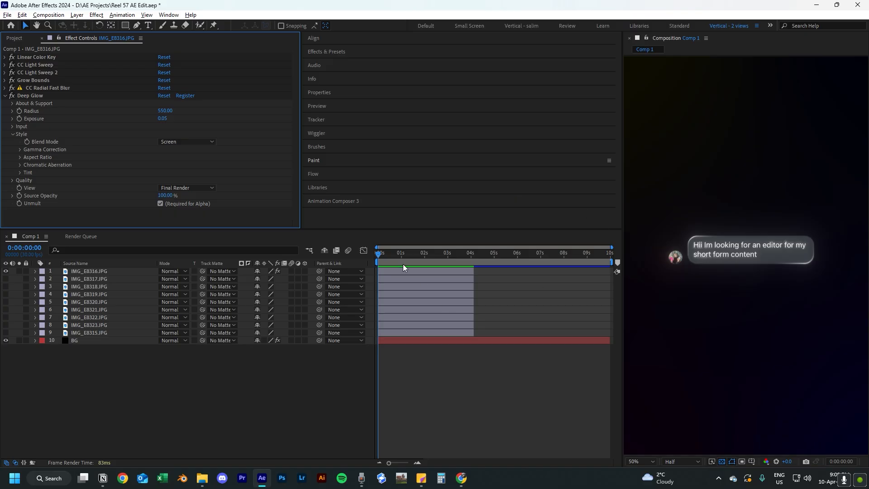
# Copy all effects from IMG_E8316.JPG, Linear Color Key through Deep Glow, onto the other eight chat bubble layers.
pyautogui.click(112, 273)
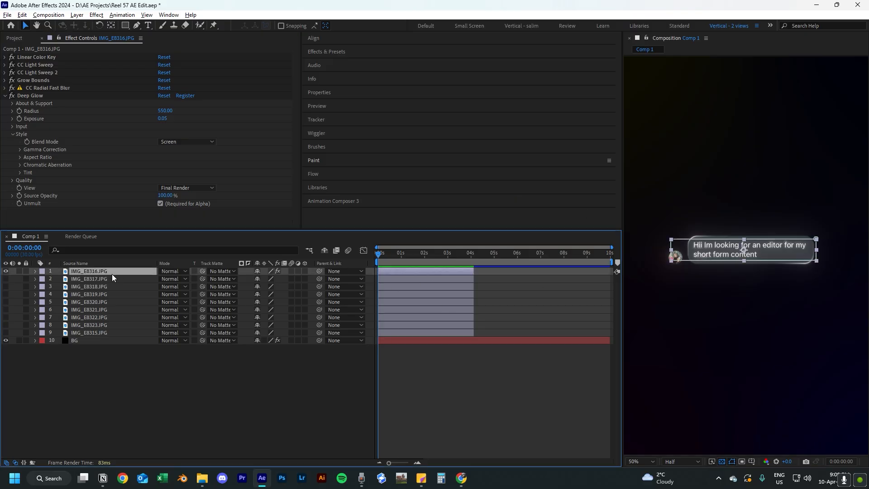
pyautogui.click(34, 97)
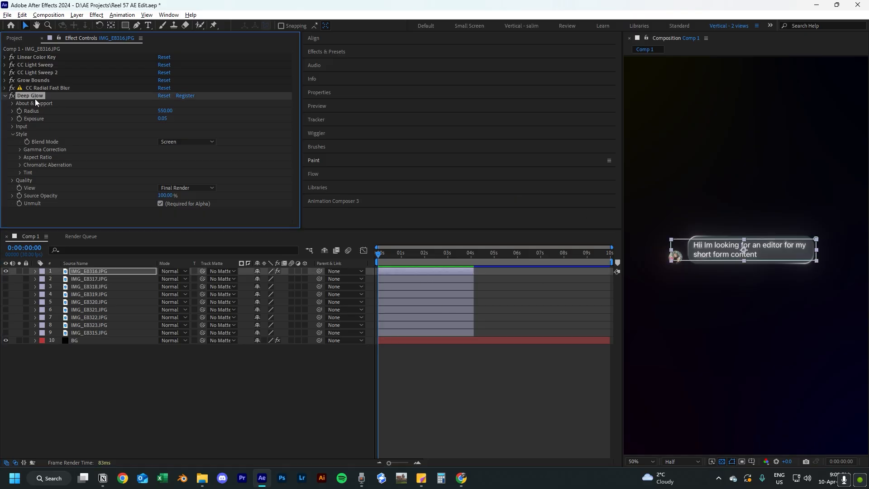
pyautogui.keyDown('shift'); pyautogui.click(40, 56); pyautogui.keyUp('shift')
pyautogui.click(5, 96)
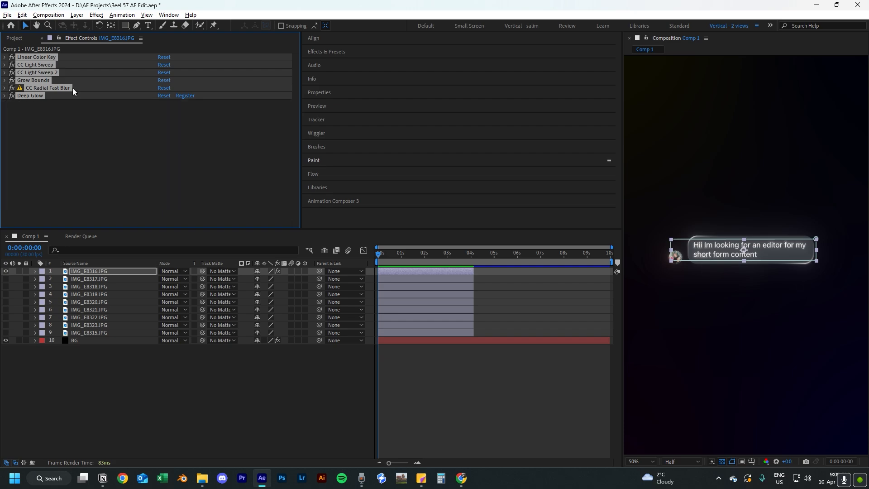
pyautogui.click(94, 279)
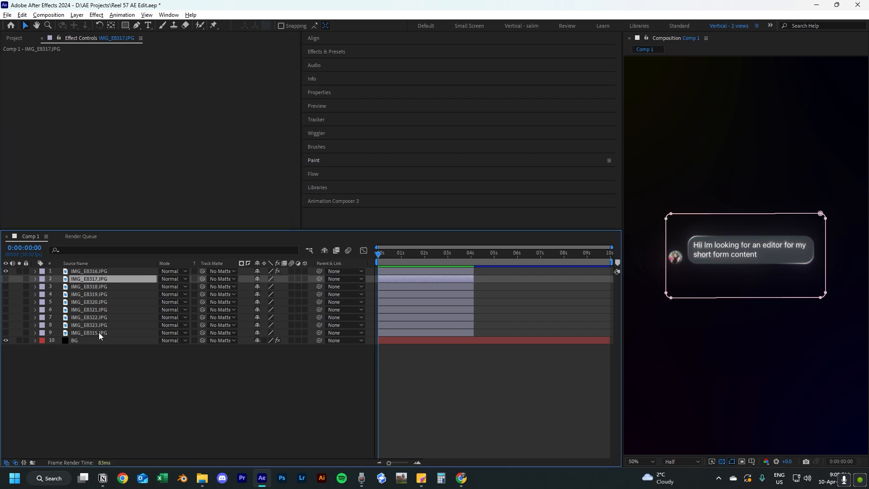
pyautogui.keyDown('shift'); pyautogui.click(98, 332); pyautogui.keyUp('shift')
pyautogui.hotkey('ctrl', 'v')
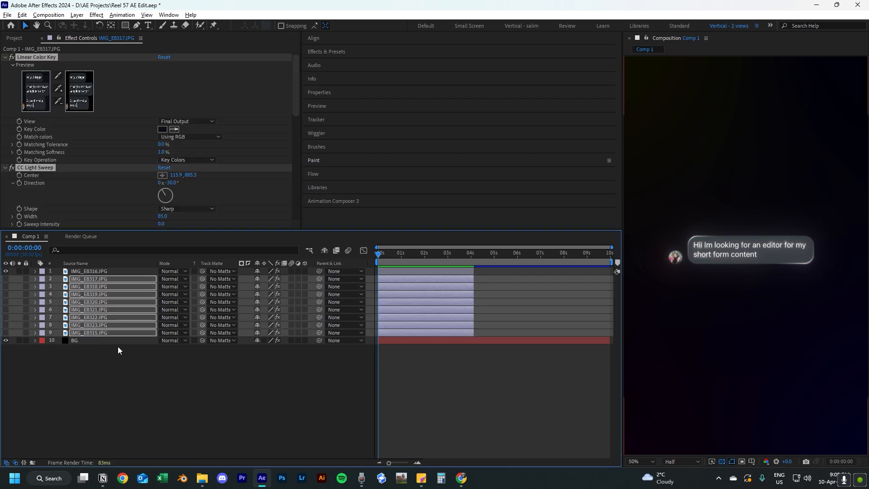
pyautogui.click(125, 365)
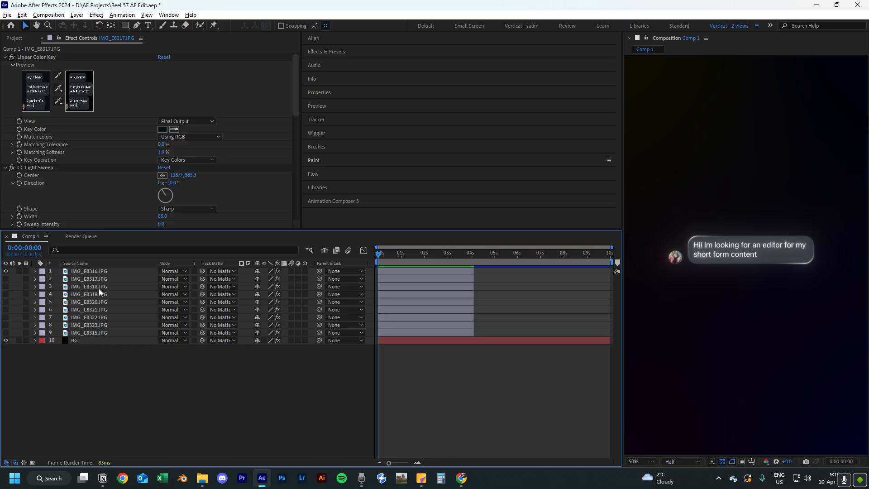
# Show IMG_E8317.JPG instead of IMG_E8316.JPG and move its CC Light Sweep center to about 6, 926.
pyautogui.click(6, 271)
pyautogui.click(6, 279)
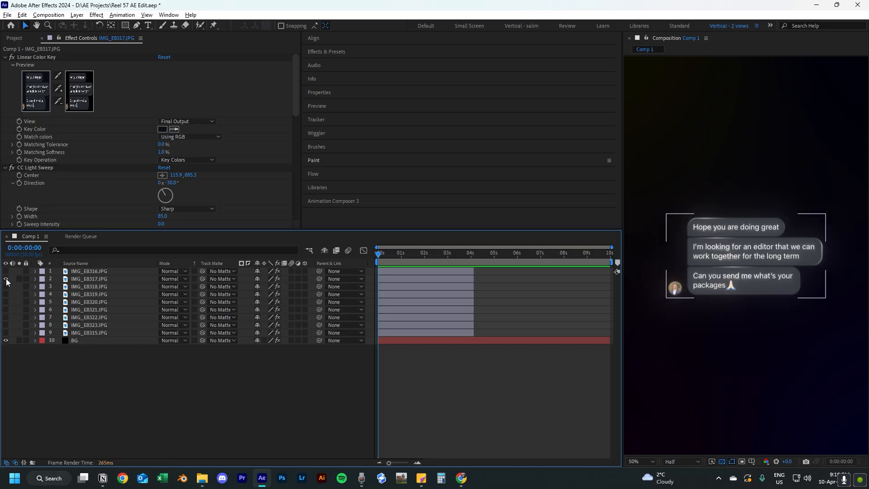
pyautogui.click(726, 262)
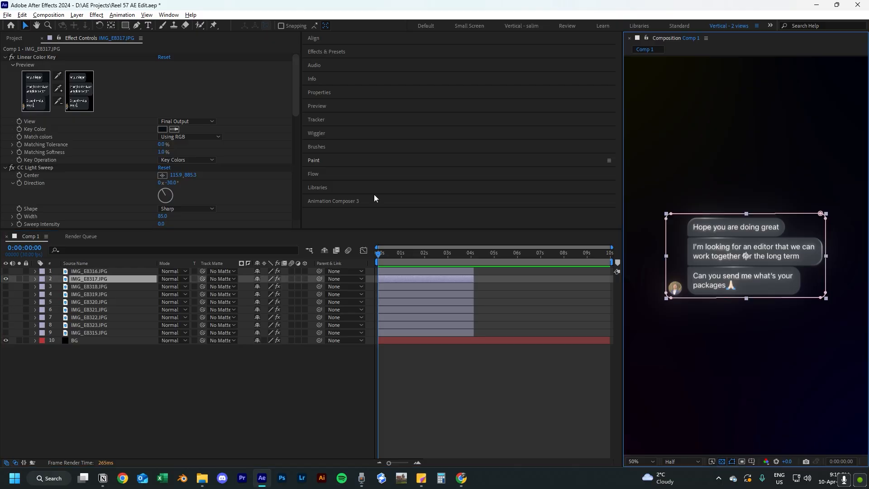
pyautogui.click(37, 168)
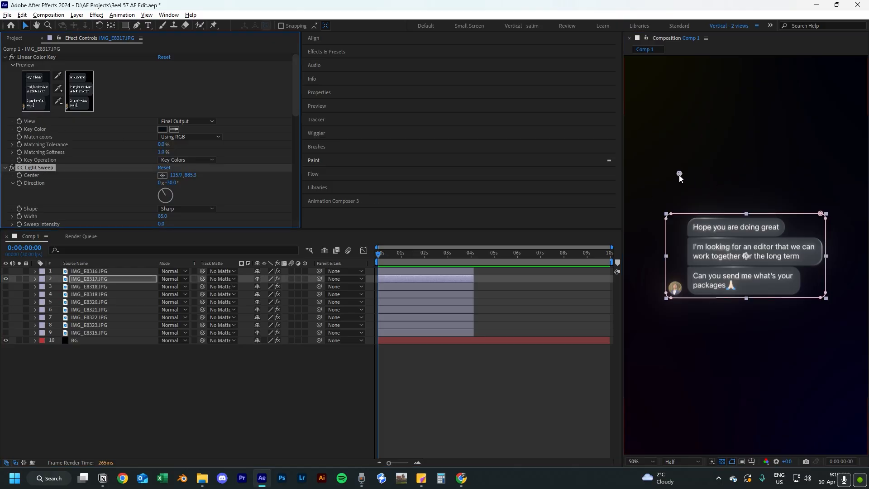
pyautogui.moveTo(679, 175); pyautogui.dragTo(661, 180)
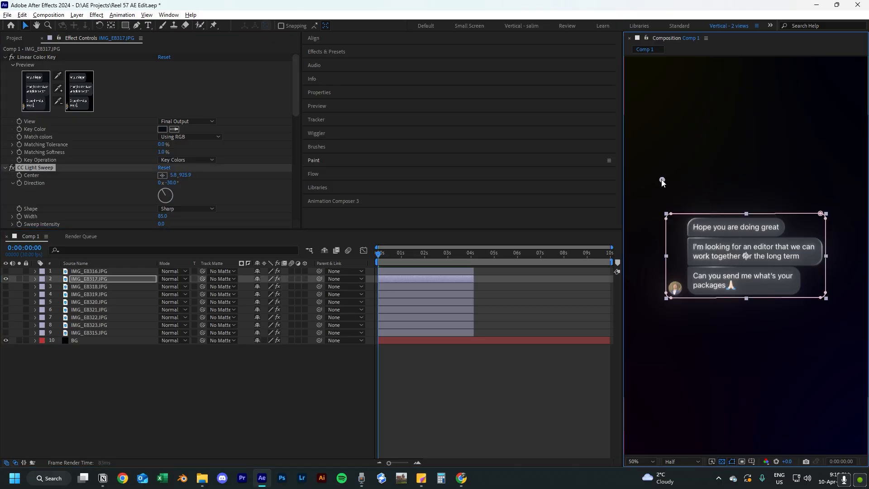
# Move the CC Light Sweep 2 center on IMG_E8317.JPG to about 1017, 1758, below the lowest bubble.
pyautogui.scroll(-5, 65, 210)
pyautogui.click(40, 120)
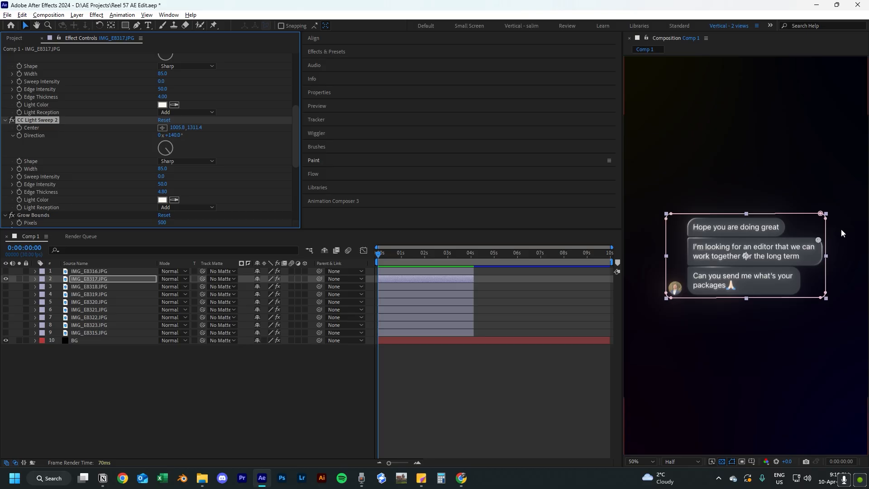
pyautogui.moveTo(818, 243); pyautogui.dragTo(819, 312)
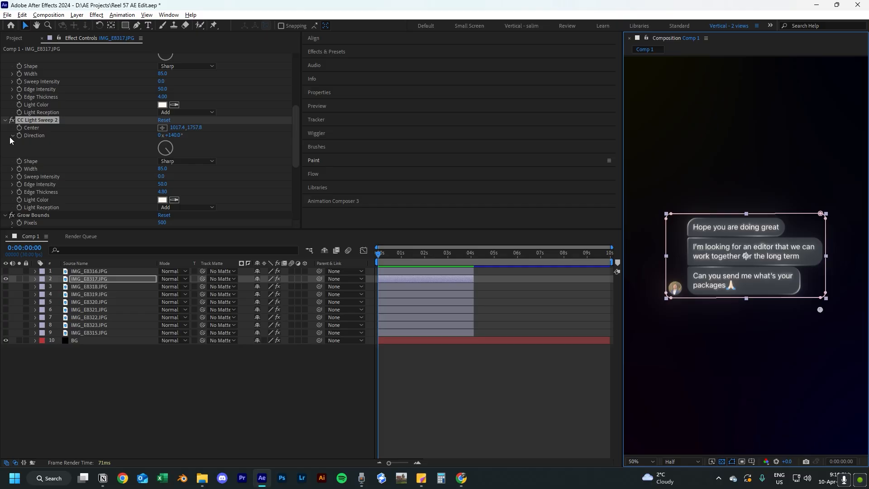
pyautogui.click(6, 120)
# Hide IMG_E8317.JPG and inspect the layers IMG_E8318.JPG through IMG_E8321.JPG one at a time.
pyautogui.click(6, 279)
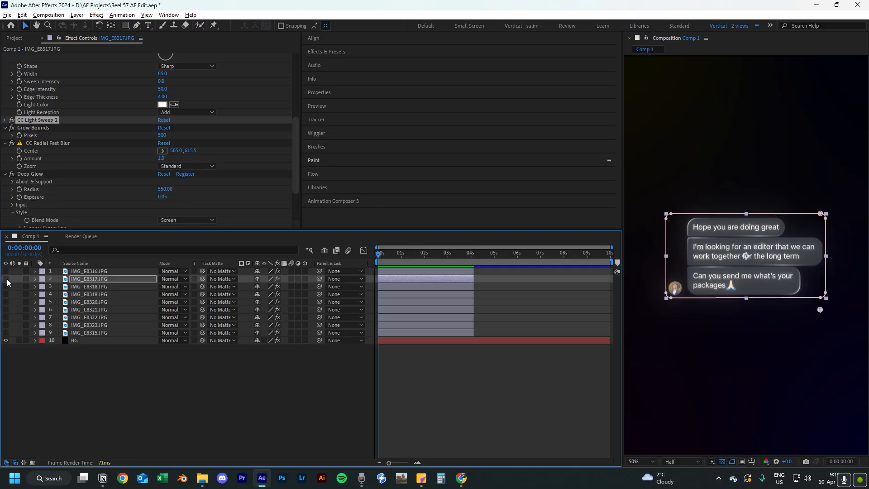
pyautogui.click(6, 287)
pyautogui.click(7, 287)
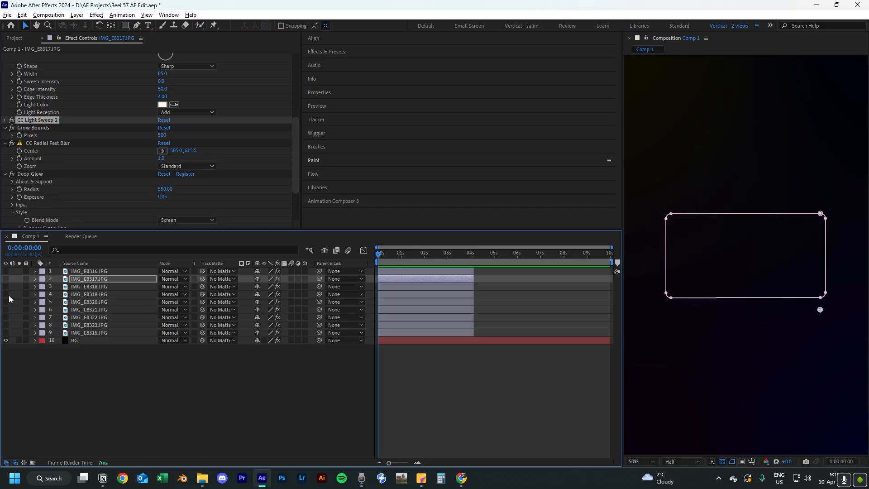
pyautogui.click(8, 295)
pyautogui.click(6, 295)
pyautogui.click(6, 301)
pyautogui.click(6, 302)
pyautogui.click(6, 309)
pyautogui.click(6, 309)
pyautogui.click(6, 309)
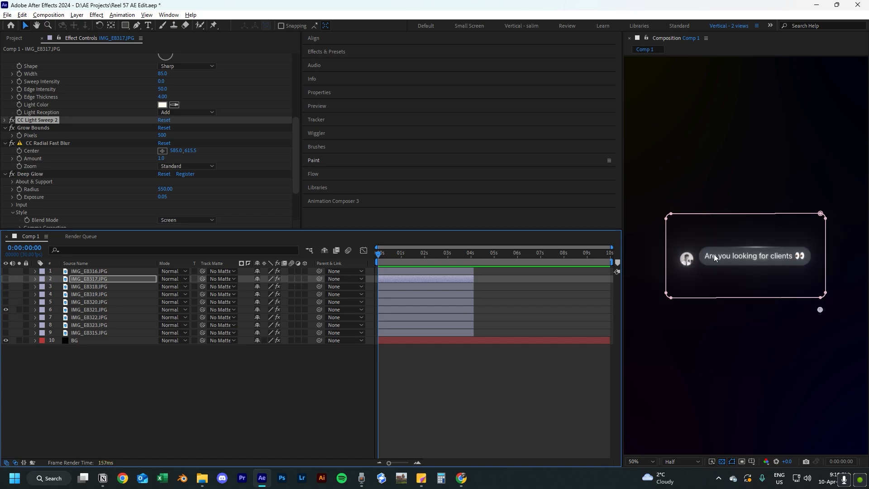
# On IMG_E8321.JPG, move the CC Light Sweep center to the bubble's upper left and CC Light Sweep 2's center to about 1000, 1810.
pyautogui.click(737, 266)
pyautogui.click(35, 167)
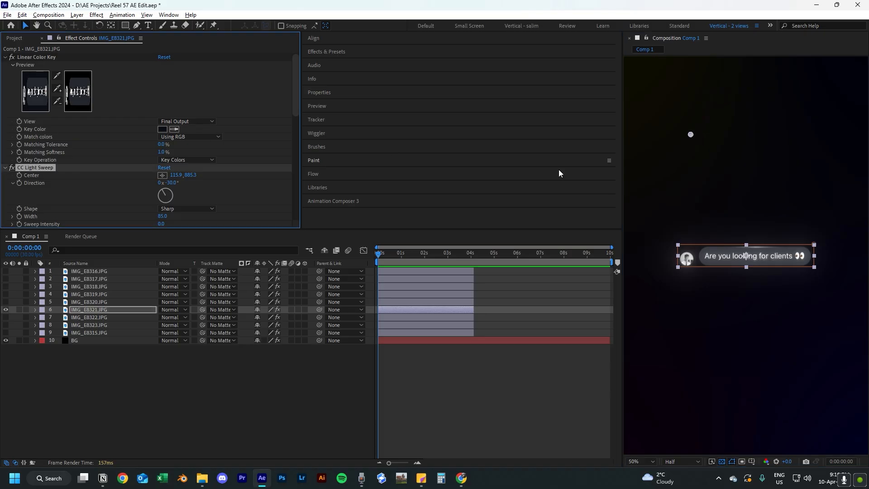
pyautogui.moveTo(688, 133); pyautogui.dragTo(646, 178)
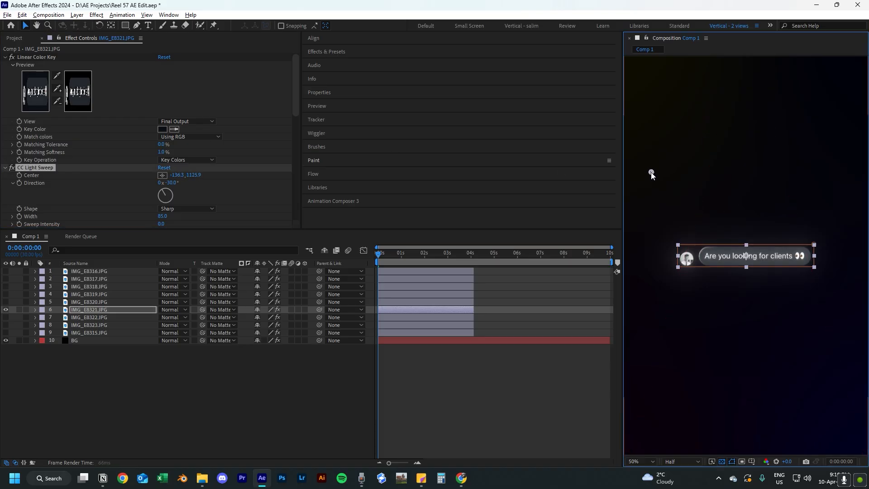
pyautogui.scroll(-5, 122, 183)
pyautogui.click(40, 120)
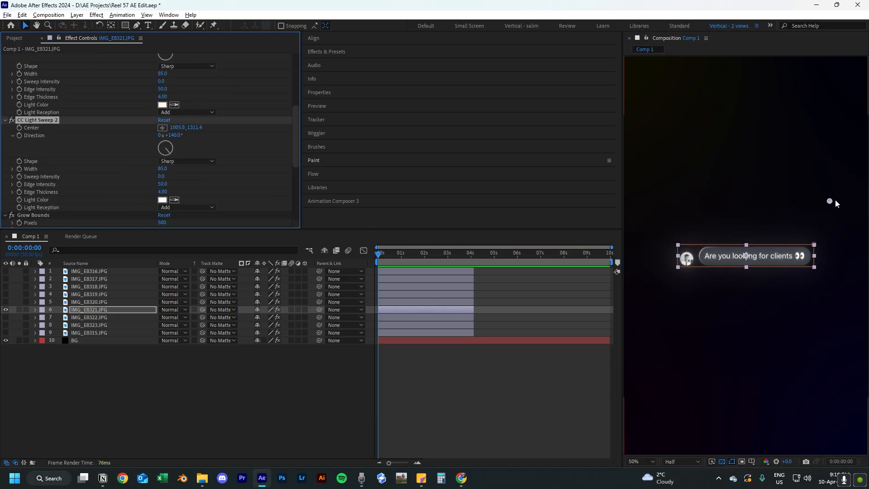
pyautogui.moveTo(830, 201); pyautogui.dragTo(828, 278)
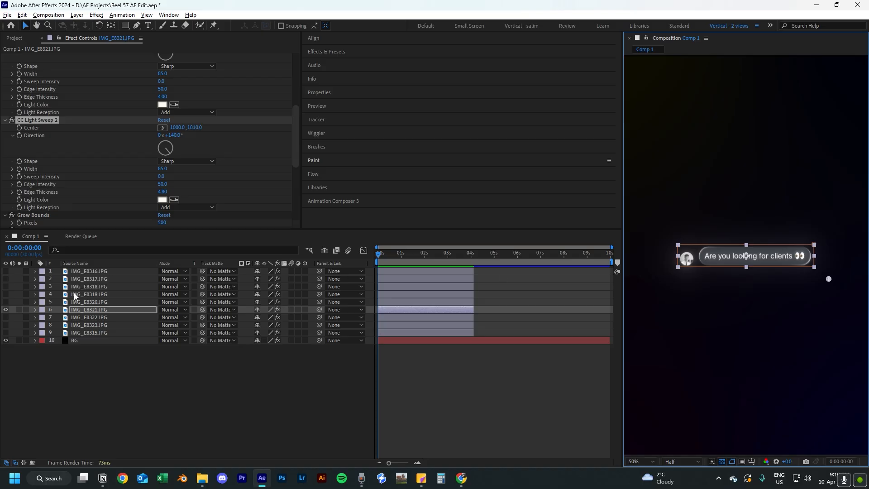
# Inspect IMG_E8322.JPG, IMG_E8323.JPG and IMG_E8315.JPG one at a time, then show only the IMG_E8316.JPG bubble.
pyautogui.click(5, 309)
pyautogui.click(5, 317)
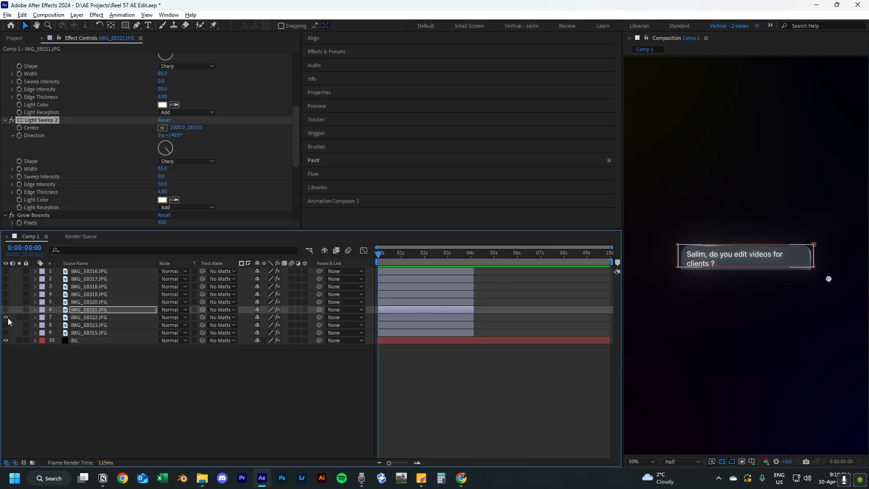
pyautogui.click(6, 317)
pyautogui.click(6, 324)
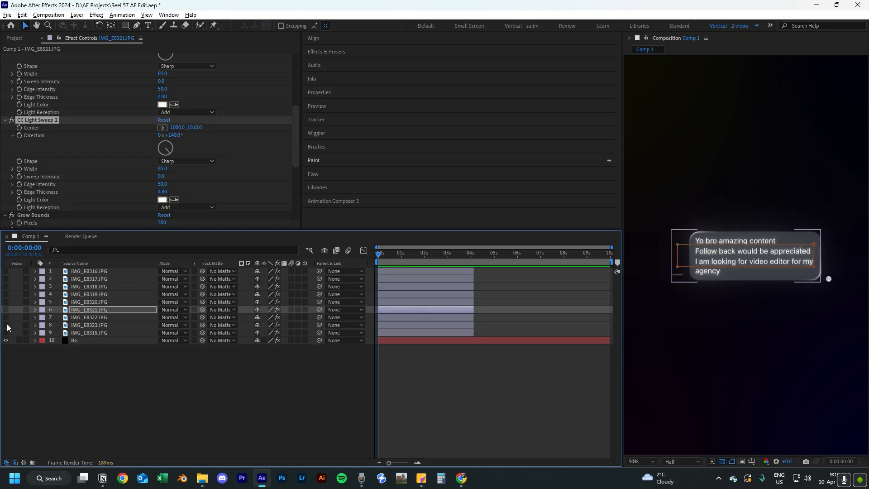
pyautogui.click(6, 325)
pyautogui.click(6, 333)
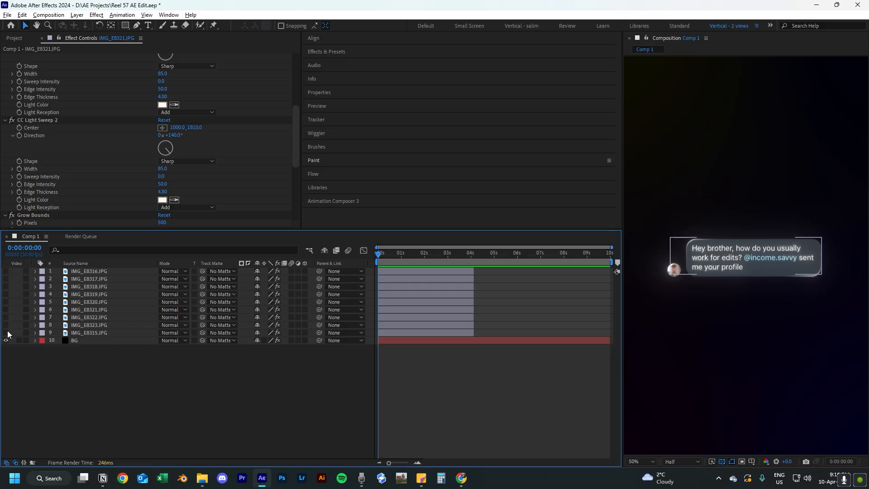
pyautogui.click(6, 332)
pyautogui.click(5, 271)
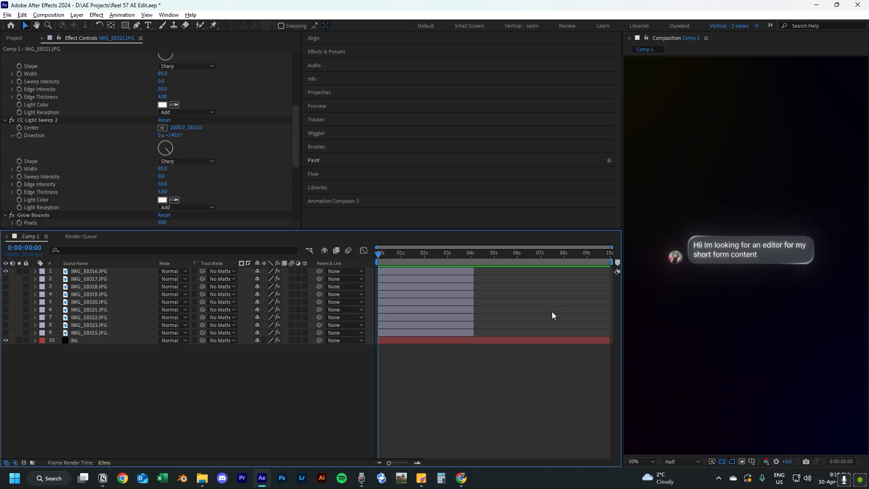
# Make all nine chat bubble layers visible and lock the BG layer.
pyautogui.click(113, 271)
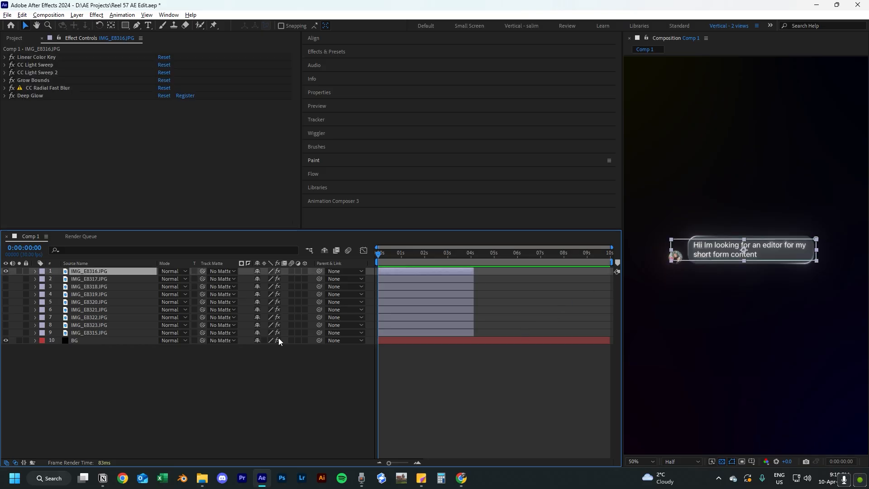
pyautogui.keyDown('shift'); pyautogui.click(89, 332); pyautogui.keyUp('shift')
pyautogui.click(6, 279)
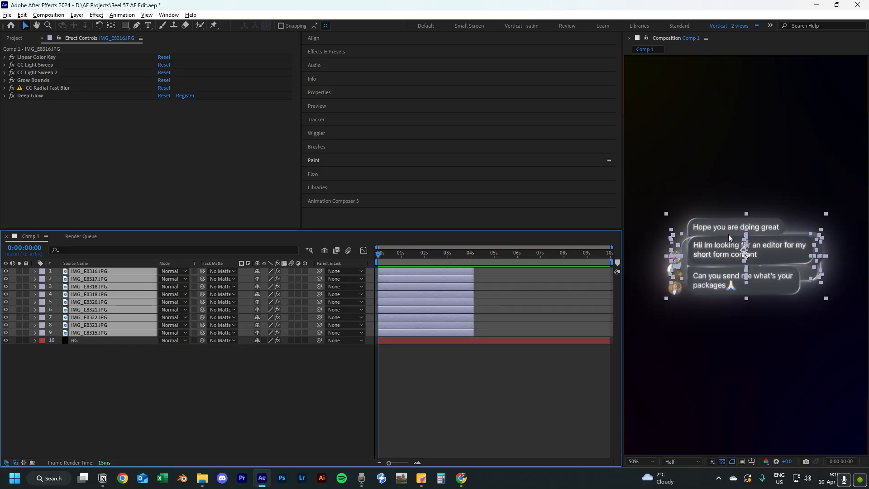
pyautogui.click(439, 389)
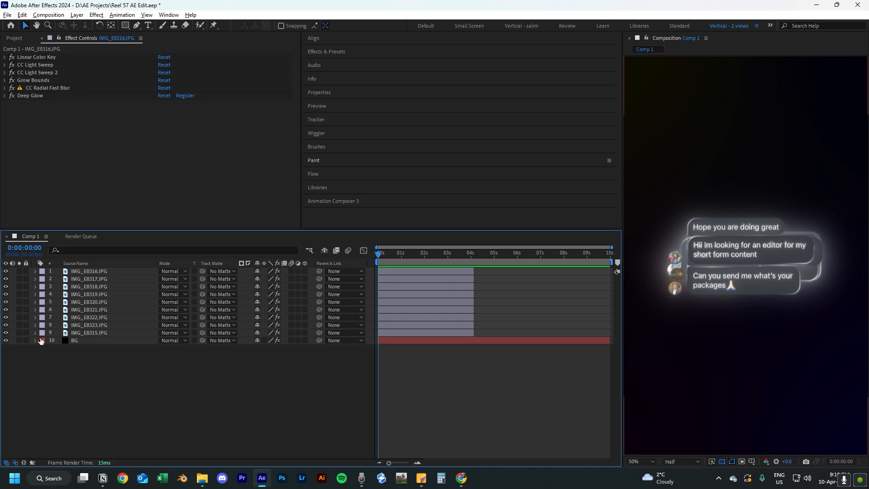
pyautogui.click(26, 341)
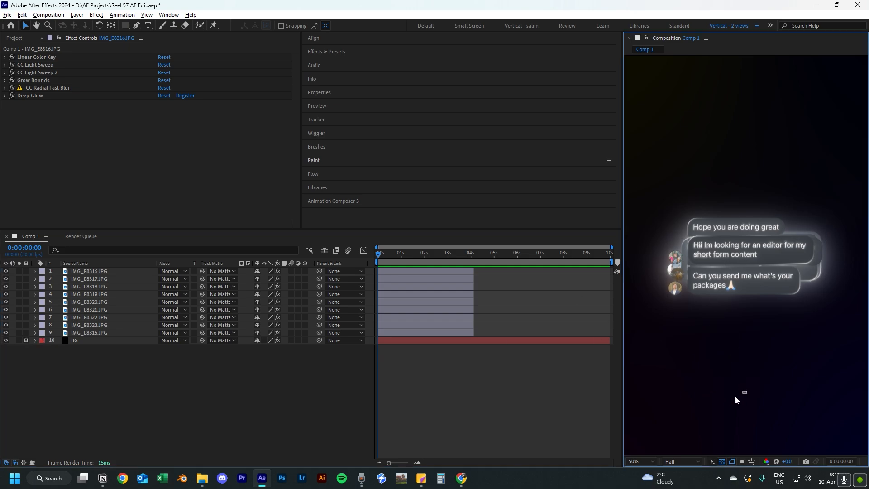
# Spread the stacked chat bubbles out across the full height of the vertical composition.
pyautogui.click(528, 362)
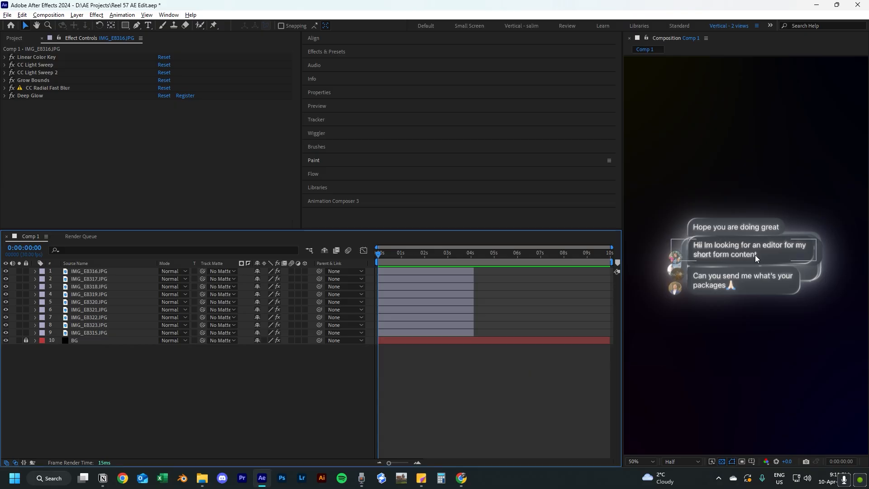
pyautogui.moveTo(747, 257); pyautogui.dragTo(718, 130)
pyautogui.moveTo(730, 262); pyautogui.dragTo(768, 364)
pyautogui.moveTo(751, 274); pyautogui.dragTo(768, 216)
pyautogui.moveTo(754, 249); pyautogui.dragTo(718, 298)
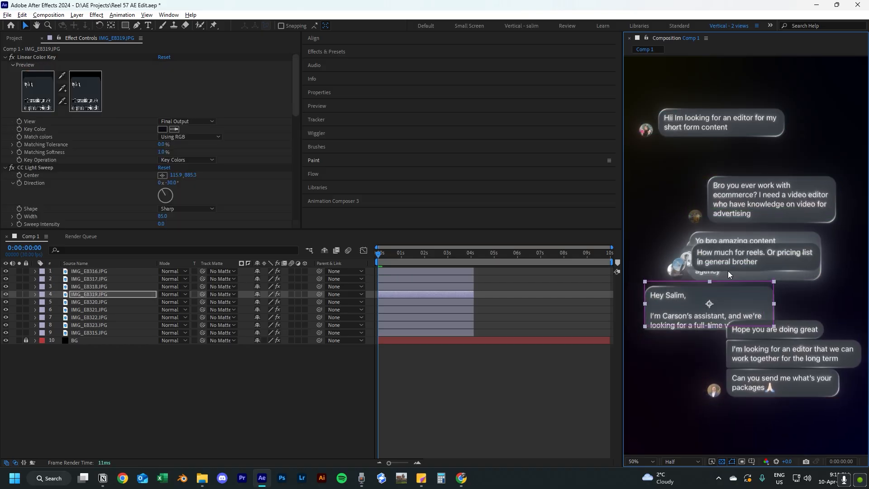
pyautogui.moveTo(733, 261); pyautogui.dragTo(755, 300)
pyautogui.moveTo(742, 257)
pyautogui.mouseDown()
pyautogui.moveTo(742, 154)
pyautogui.moveTo(765, 157)
pyautogui.moveTo(704, 201)
pyautogui.moveTo(696, 192)
pyautogui.moveTo(752, 244)
pyautogui.mouseUp()
pyautogui.moveTo(765, 199); pyautogui.dragTo(775, 212)
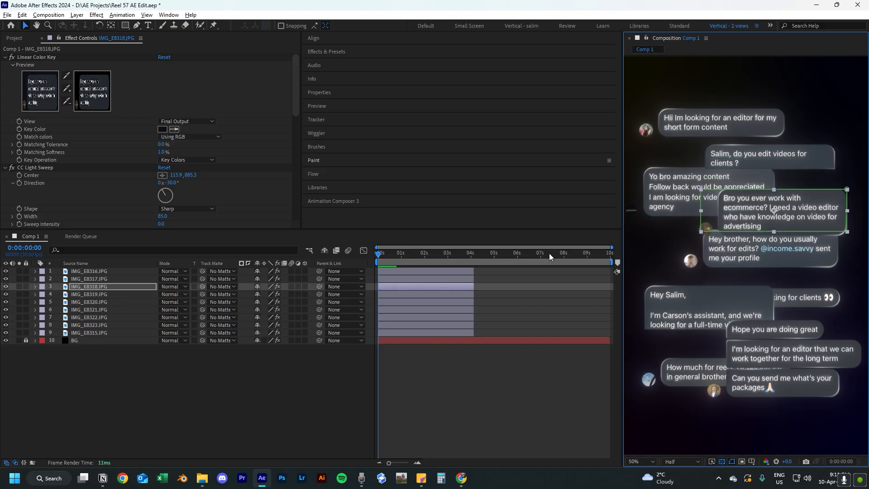
# Turn all nine chat bubble layers, IMG_E8316.JPG through IMG_E8315.JPG, into 3D layers.
pyautogui.click(137, 271)
pyautogui.keyDown('shift'); pyautogui.click(108, 332); pyautogui.keyUp('shift')
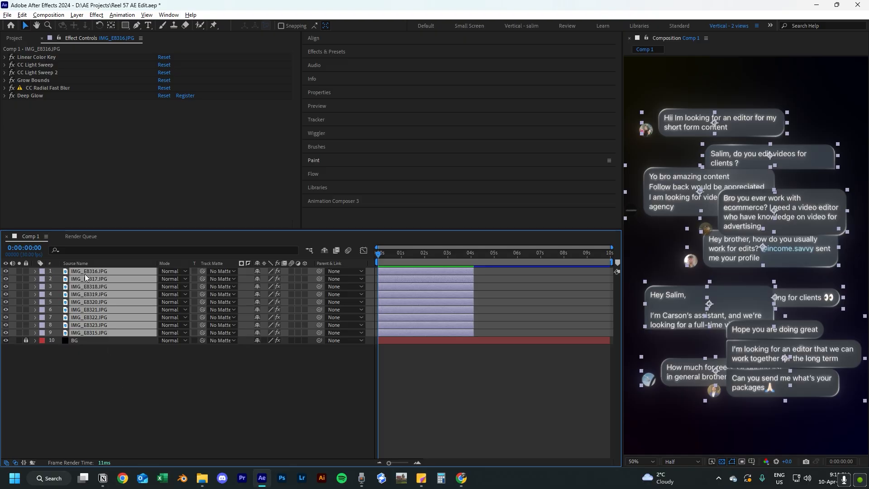
pyautogui.click(6, 463)
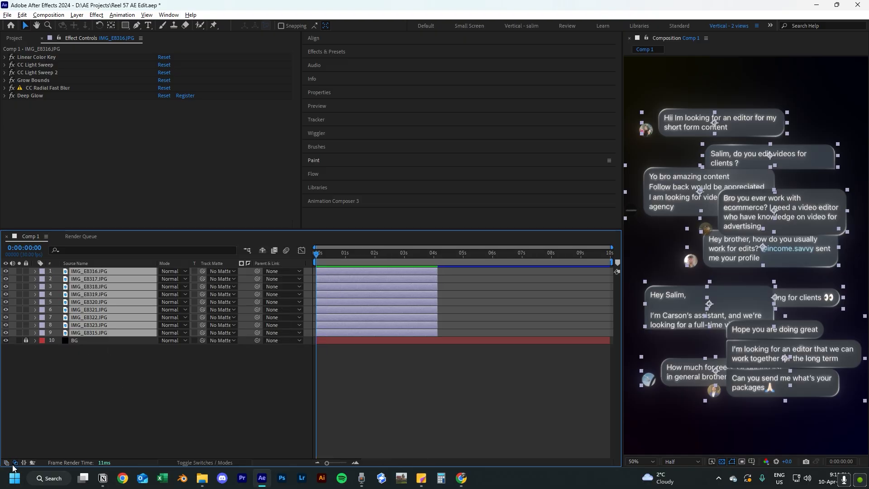
pyautogui.click(15, 462)
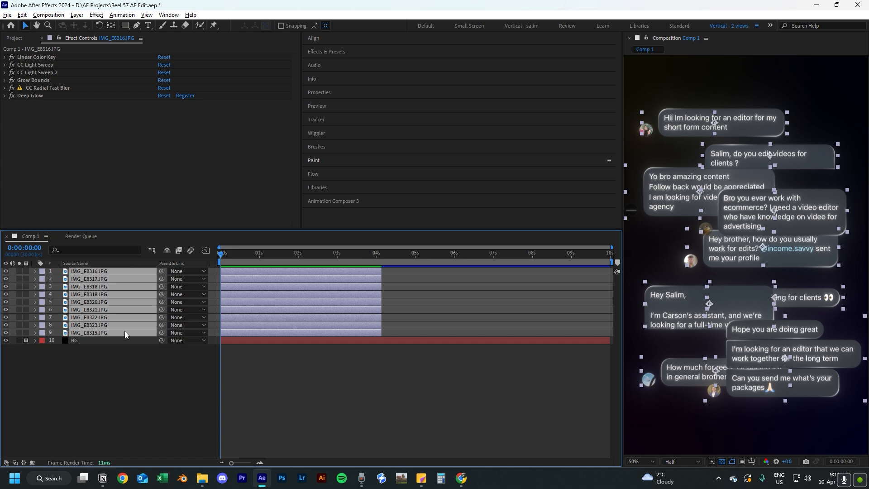
pyautogui.click(15, 462)
pyautogui.click(6, 463)
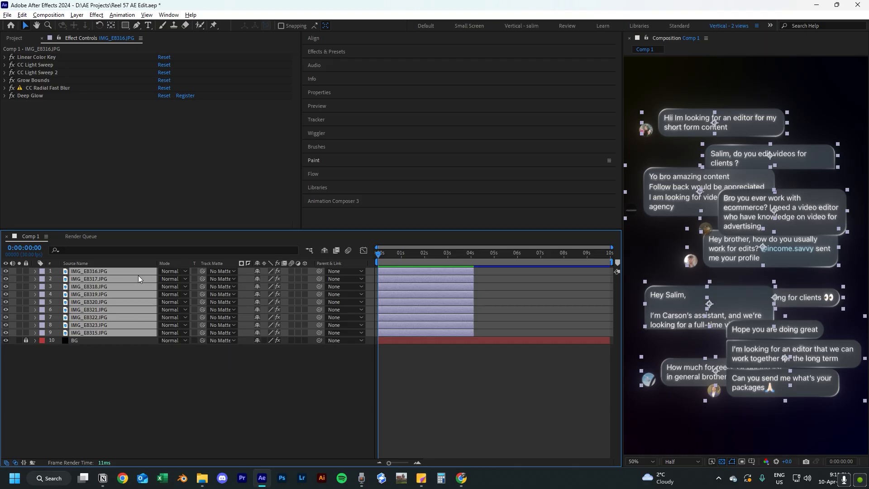
pyautogui.click(305, 270)
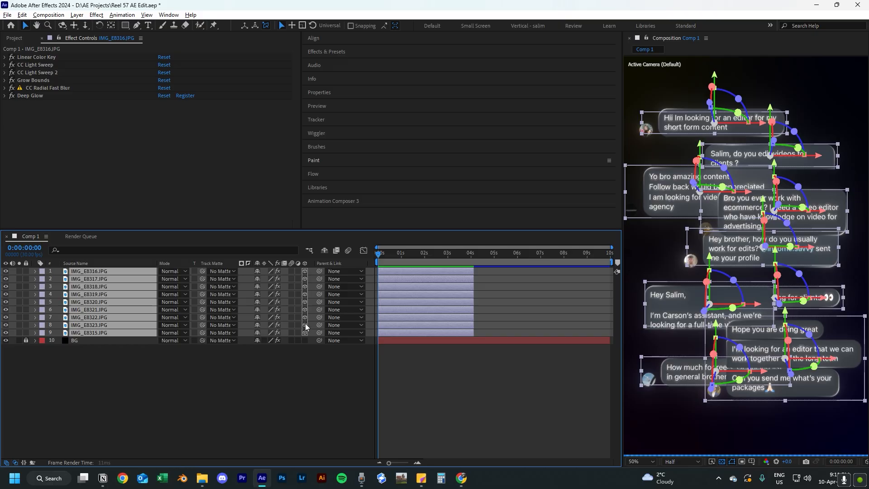
pyautogui.click(272, 392)
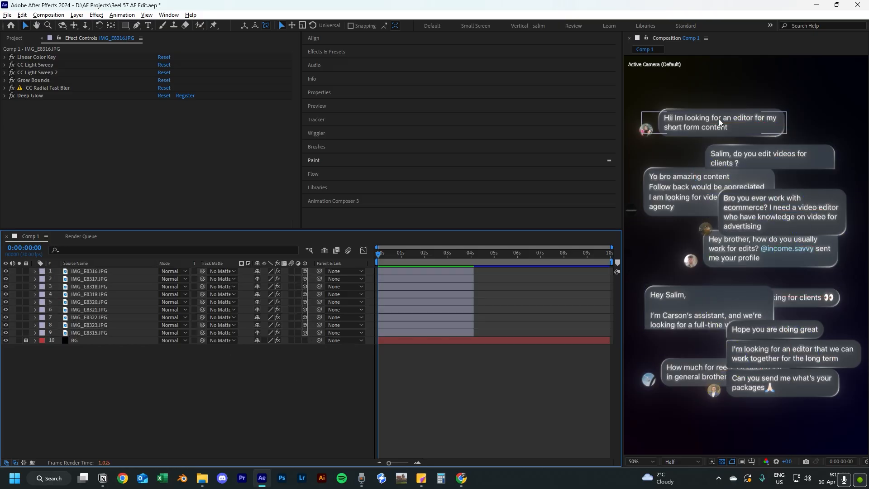
# Push IMG_E8316.JPG back in depth to Z 276 and place it near the frame's upper left, at about 324, 210.
pyautogui.moveTo(700, 127); pyautogui.dragTo(704, 119)
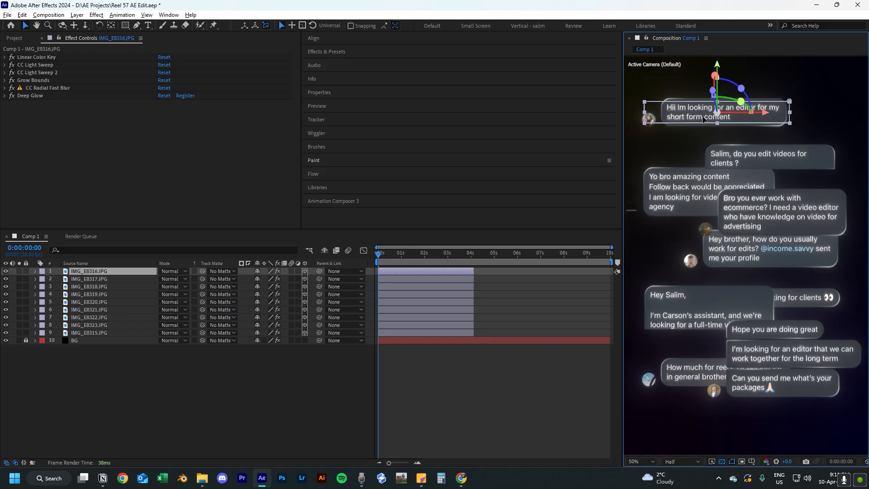
pyautogui.press('p')
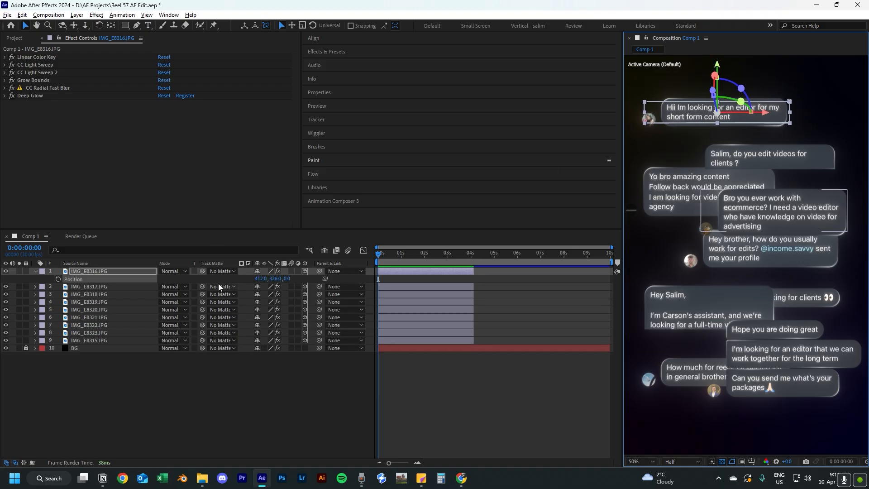
pyautogui.moveTo(289, 283); pyautogui.dragTo(410, 276)
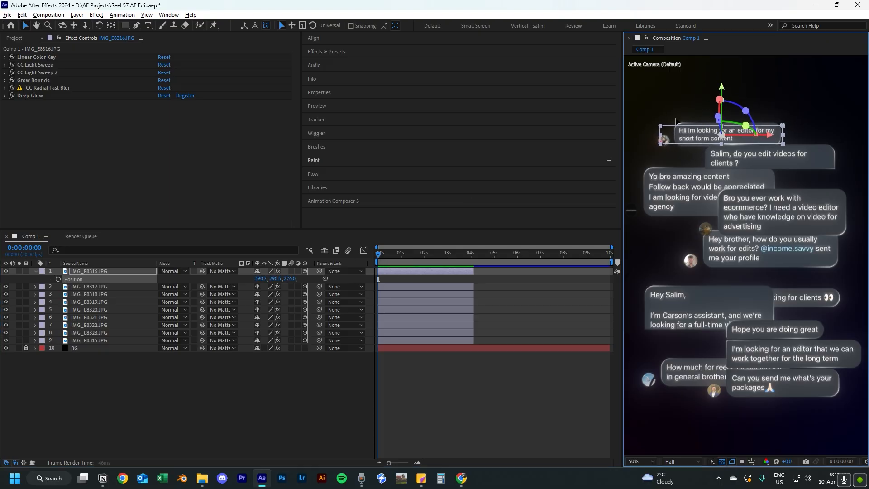
pyautogui.moveTo(734, 119); pyautogui.dragTo(717, 97)
# Bring IMG_E8322.JPG forward to Z -506, scale it to 33% and place it near the frame's right edge below the first bubble.
pyautogui.click(741, 161)
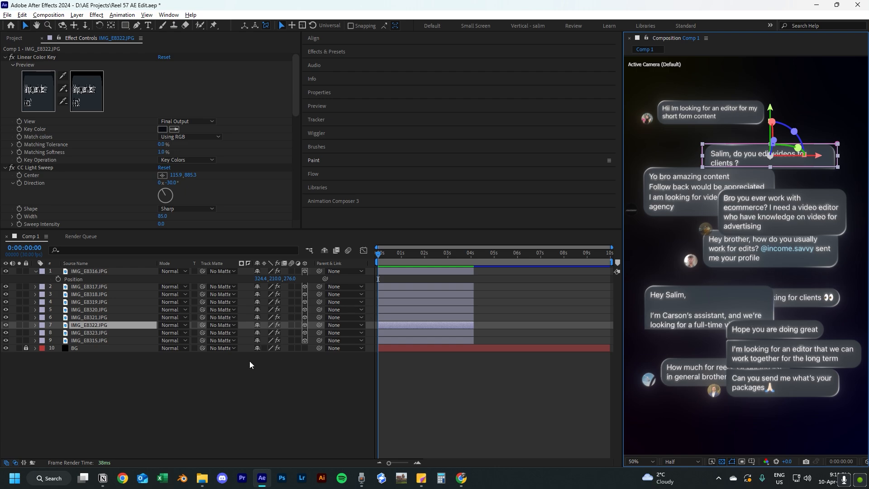
pyautogui.press('p')
pyautogui.moveTo(290, 333); pyautogui.dragTo(150, 422)
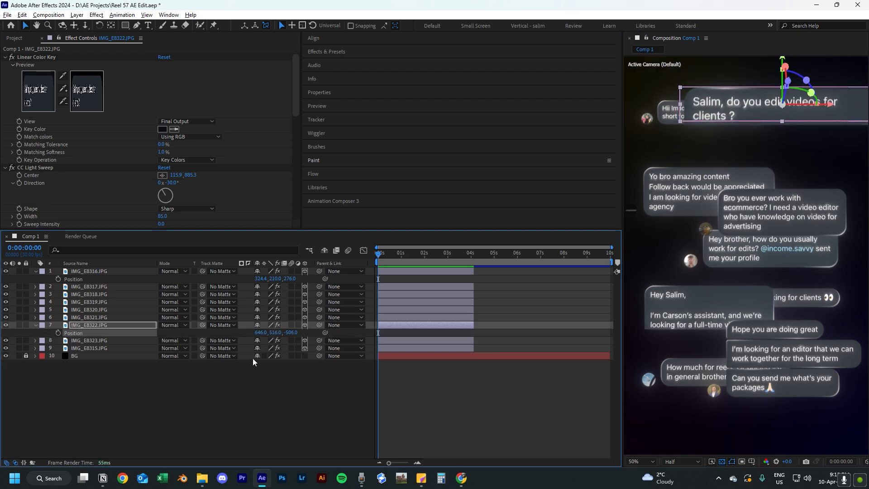
pyautogui.press('s')
pyautogui.moveTo(270, 333); pyautogui.dragTo(262, 337)
pyautogui.moveTo(755, 105); pyautogui.dragTo(765, 150)
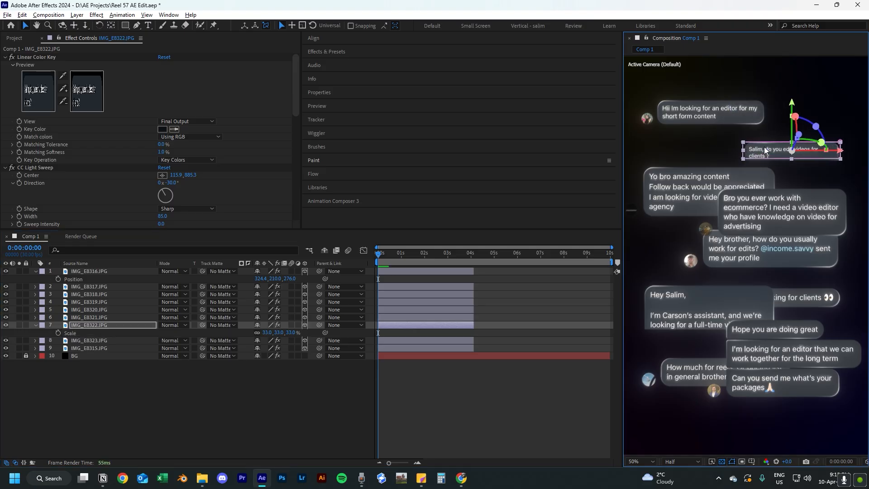
# Scale IMG_E8323.JPG down, bring it forward to Z -451 and place it near the frame's left edge.
pyautogui.click(699, 217)
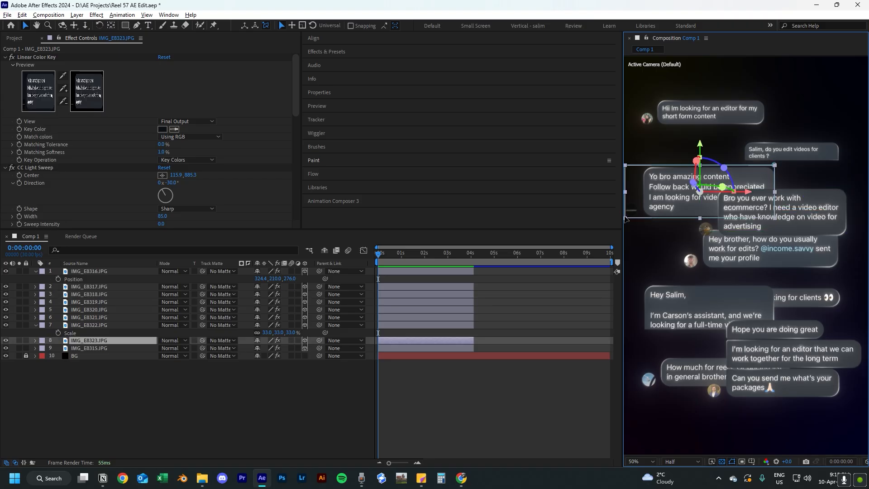
pyautogui.moveTo(625, 218); pyautogui.dragTo(635, 217)
pyautogui.hotkey('ctrl', 'z')
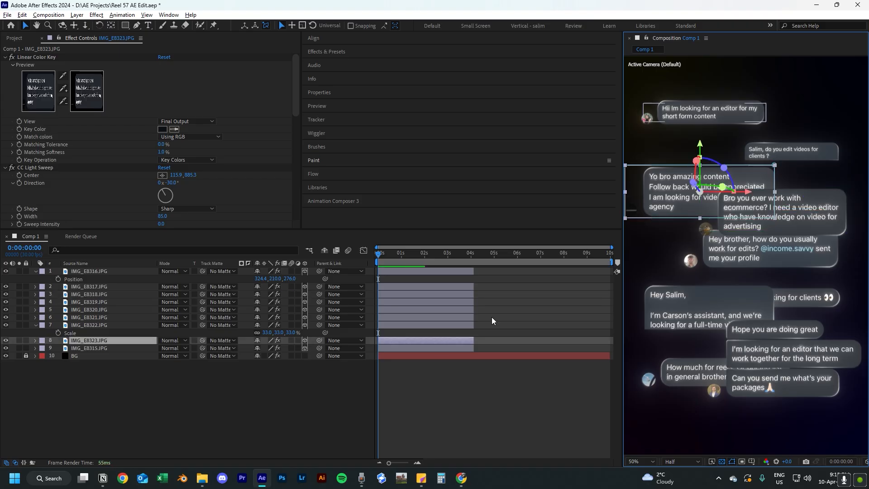
pyautogui.press('s')
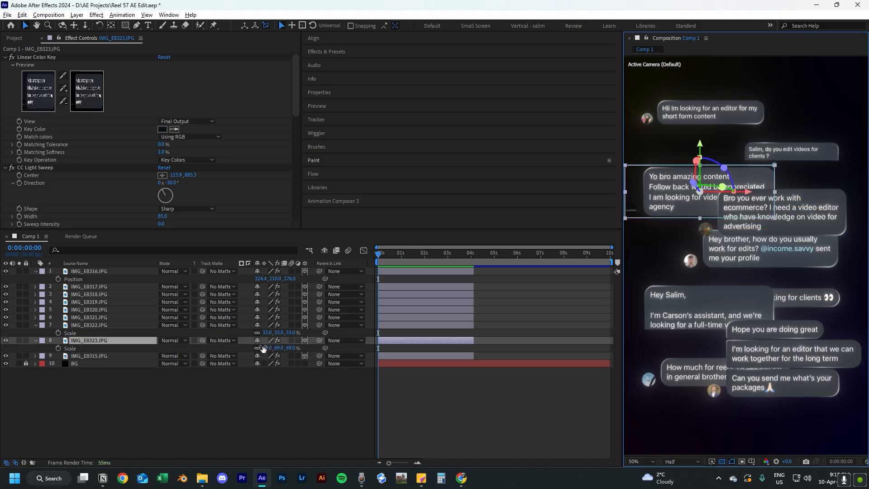
pyautogui.moveTo(263, 349); pyautogui.dragTo(149, 394)
pyautogui.press('p')
pyautogui.moveTo(634, 177); pyautogui.dragTo(635, 208)
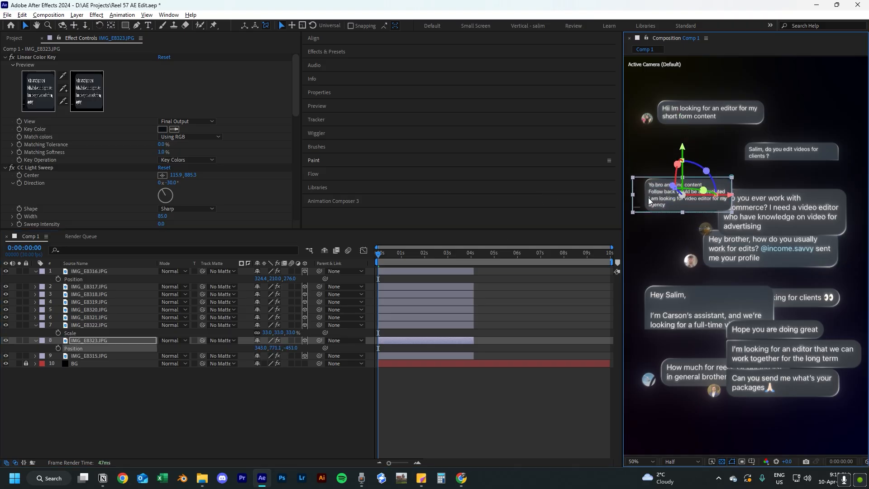
pyautogui.click(669, 276)
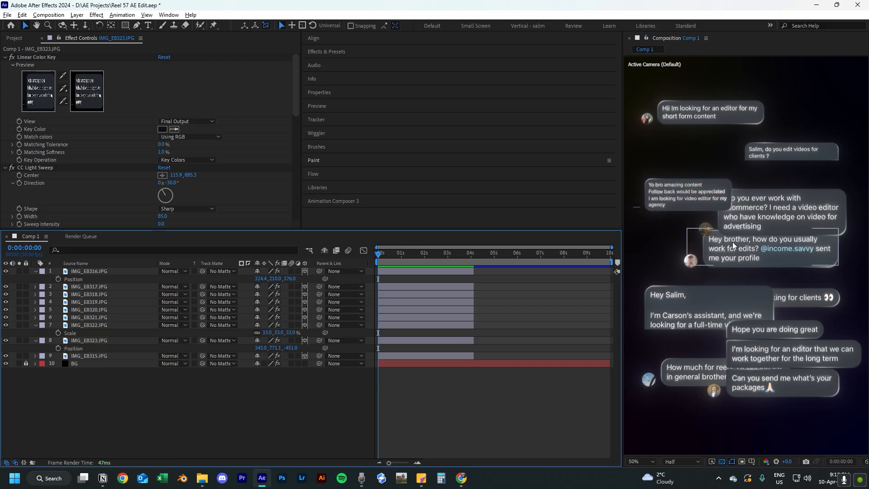
# Scale IMG_E8317.JPG to 48% and position it in the frame's lower right at about 790, 1618.
pyautogui.click(772, 368)
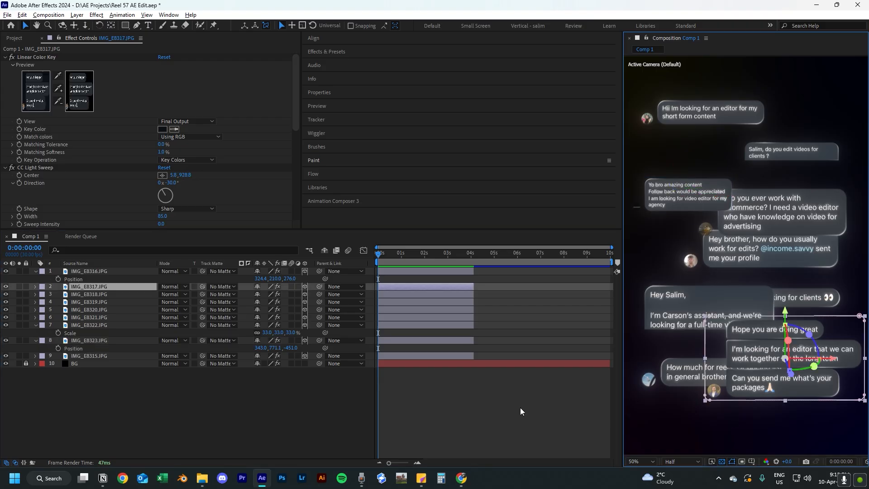
pyautogui.press('p')
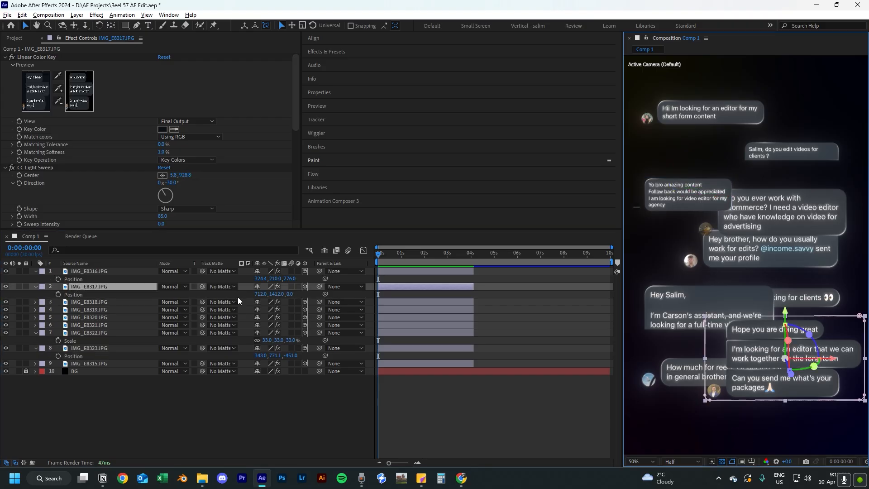
pyautogui.hotkey('shift', 's')
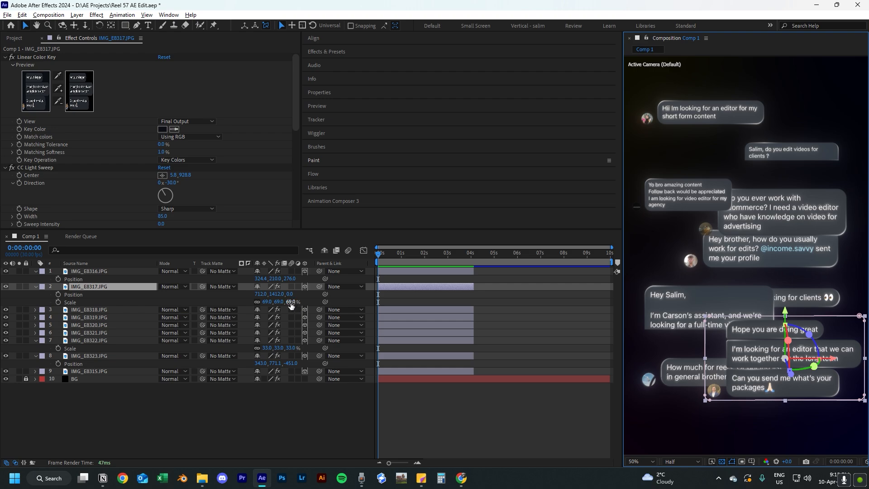
pyautogui.moveTo(291, 302); pyautogui.dragTo(282, 302)
# Scale IMG_E8320.JPG to 52% and IMG_E8321.JPG to 47%, and push IMG_E8319.JPG back to Z 307.
pyautogui.click(692, 372)
pyautogui.press('s')
pyautogui.click(678, 298)
pyautogui.press('p')
pyautogui.moveTo(805, 297); pyautogui.dragTo(814, 329)
pyautogui.press('s')
# Move IMG_E8315.JPG slightly left and down, shrink it and IMG_E8318.JPG, and collapse the layer properties.
pyautogui.moveTo(711, 247); pyautogui.dragTo(694, 256)
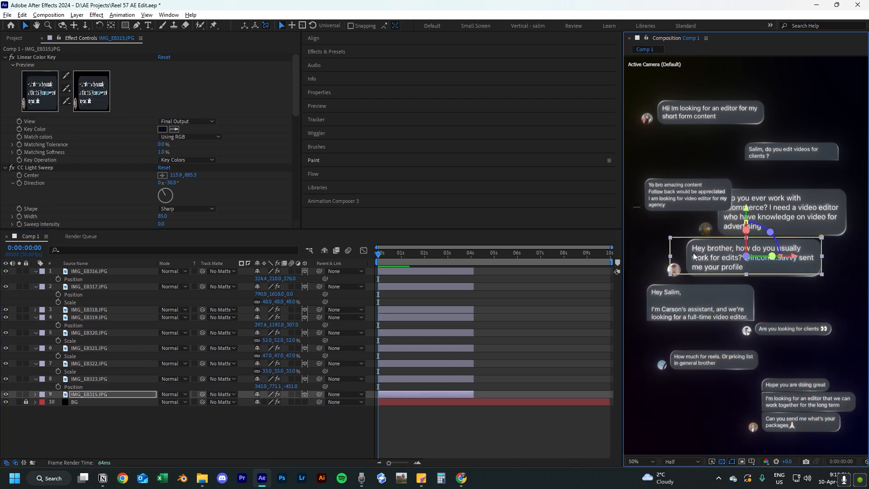
pyautogui.press('s')
pyautogui.moveTo(281, 402); pyautogui.dragTo(272, 402)
pyautogui.click(787, 212)
pyautogui.press('s')
pyautogui.moveTo(281, 317); pyautogui.dragTo(273, 317)
pyautogui.press('u')
pyautogui.press('space')
pyautogui.press('space')
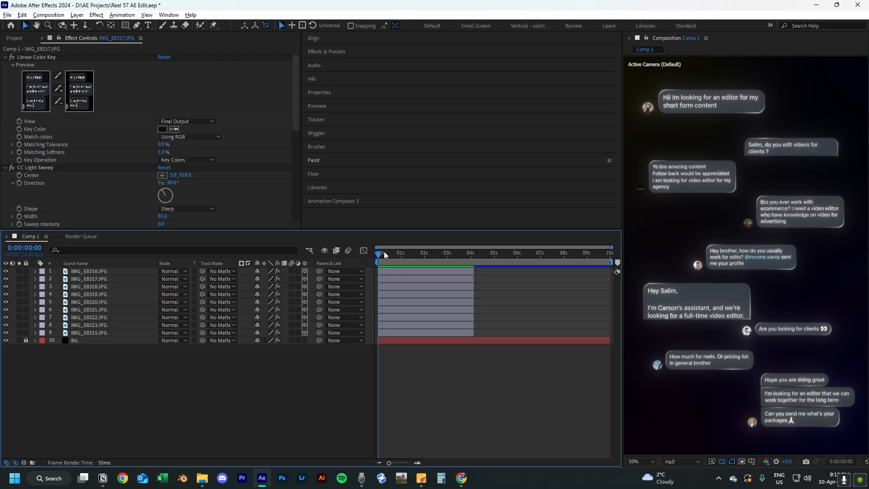
# Move IMG_E8315.JPG to the top of the layer stack, with the playhead at the composition's start.
pyautogui.moveTo(387, 255); pyautogui.dragTo(357, 258)
pyautogui.click(739, 256)
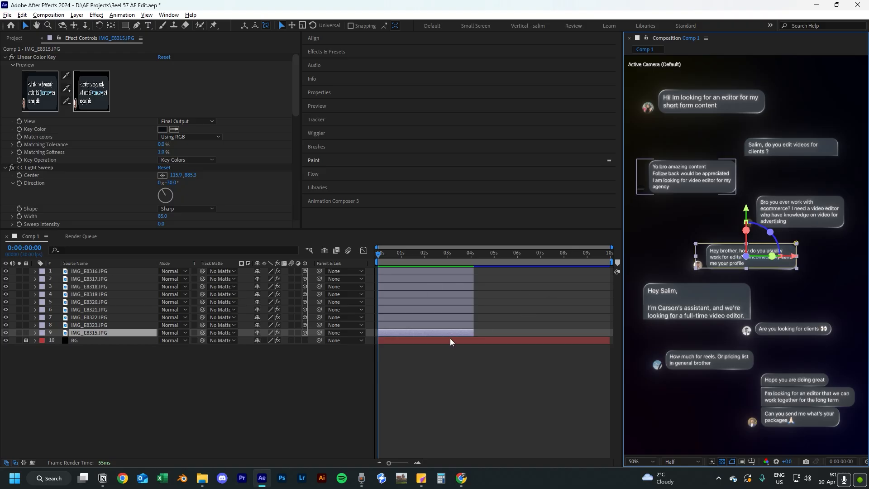
pyautogui.moveTo(134, 330); pyautogui.dragTo(120, 269)
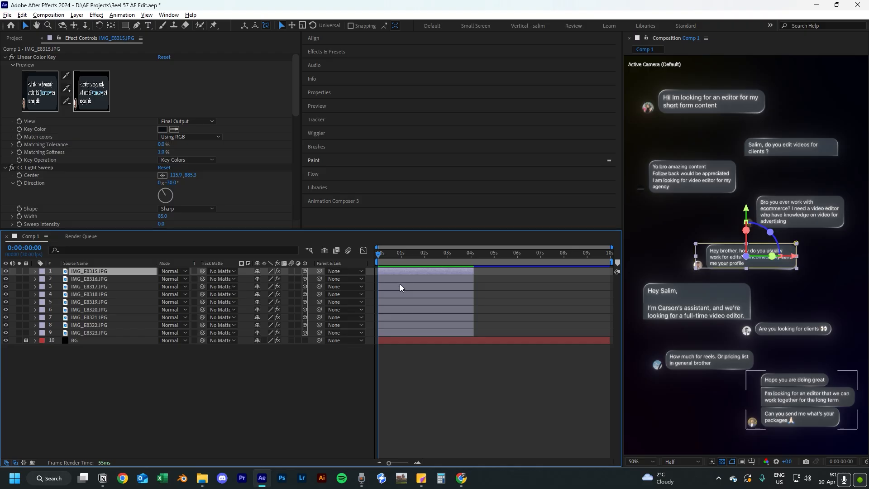
pyautogui.click(379, 256)
pyautogui.moveTo(380, 256); pyautogui.dragTo(374, 257)
# Reorder IMG_E8318.JPG to sit directly below IMG_E8315.JPG in the layer stack.
pyautogui.click(387, 279)
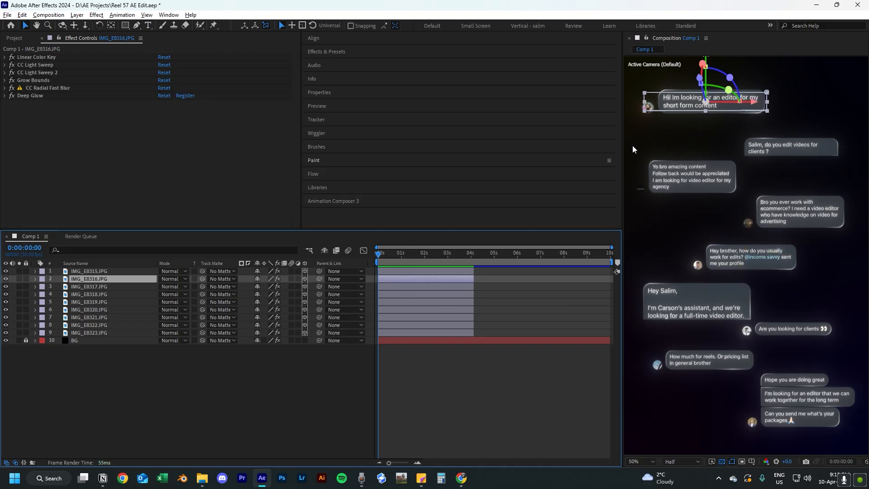
pyautogui.click(786, 216)
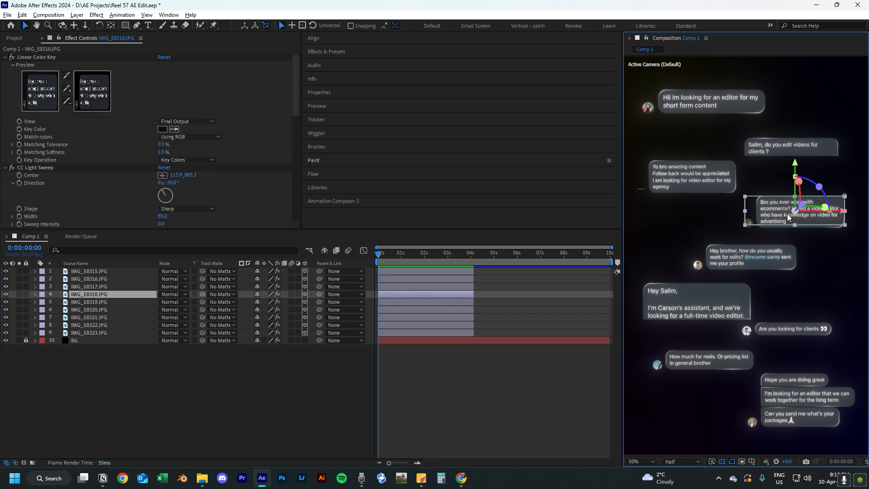
pyautogui.moveTo(113, 294); pyautogui.dragTo(102, 277)
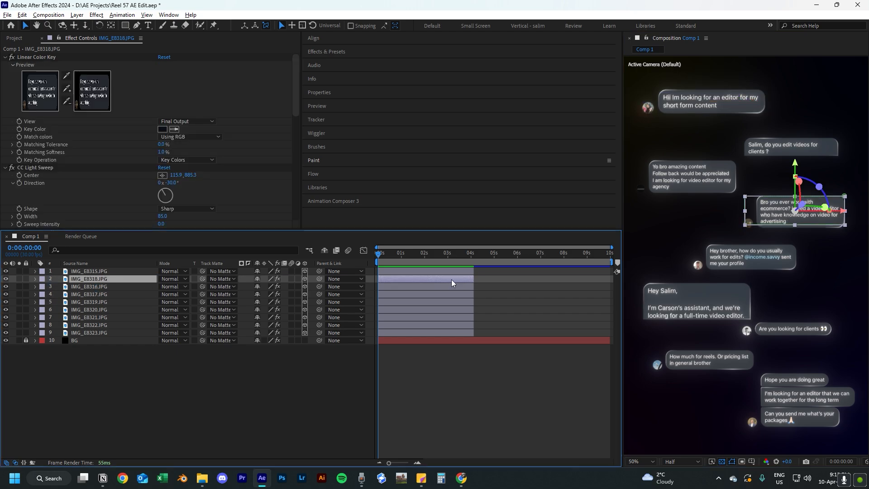
pyautogui.click(484, 279)
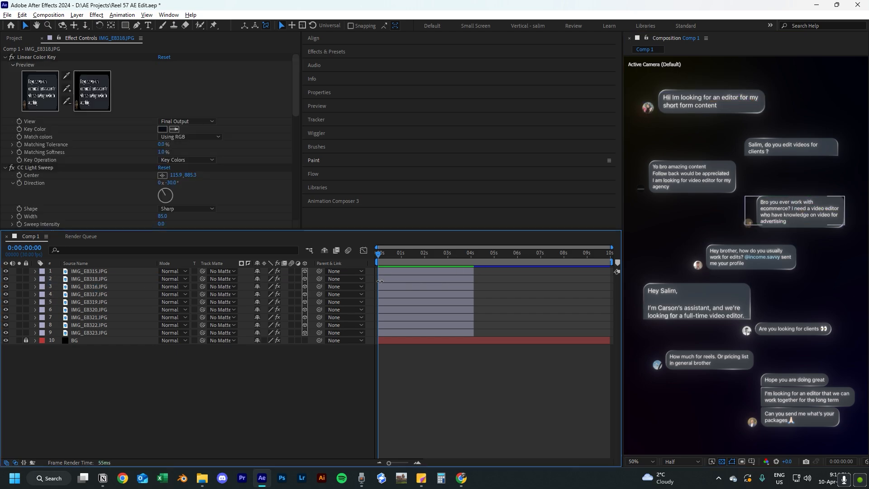
# Trim the start of IMG_E8318.JPG so it begins about 13 frames into the composition.
pyautogui.scroll(4, 400, 295)
pyautogui.scroll(-3, 400, 295)
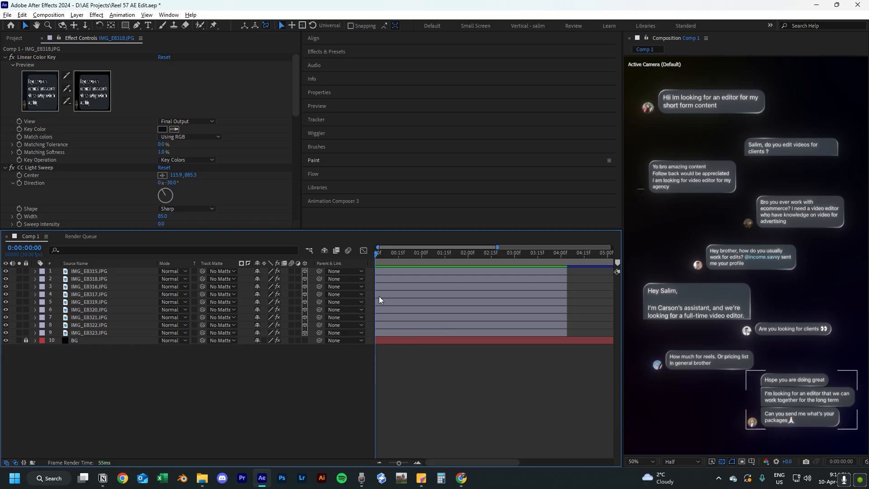
pyautogui.click(376, 278)
pyautogui.moveTo(376, 278); pyautogui.dragTo(400, 280)
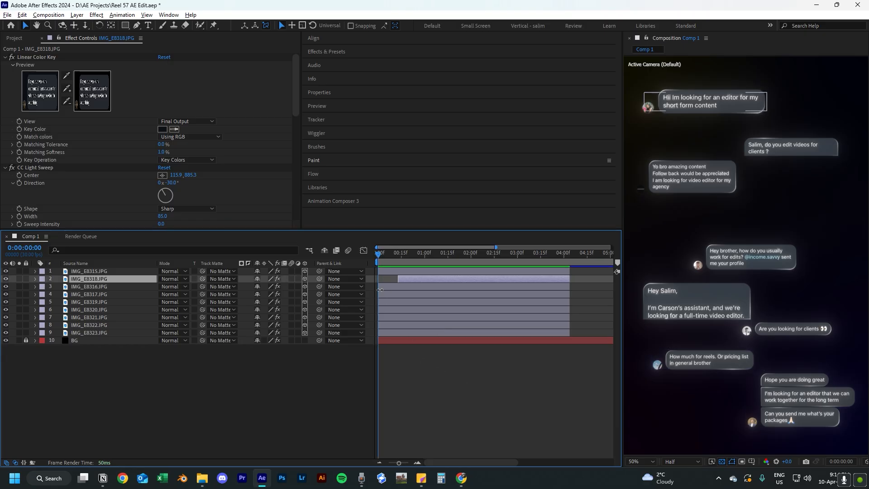
# Reorder IMG_E8323.JPG to sit directly below IMG_E8318.JPG in the layer stack.
pyautogui.click(383, 291)
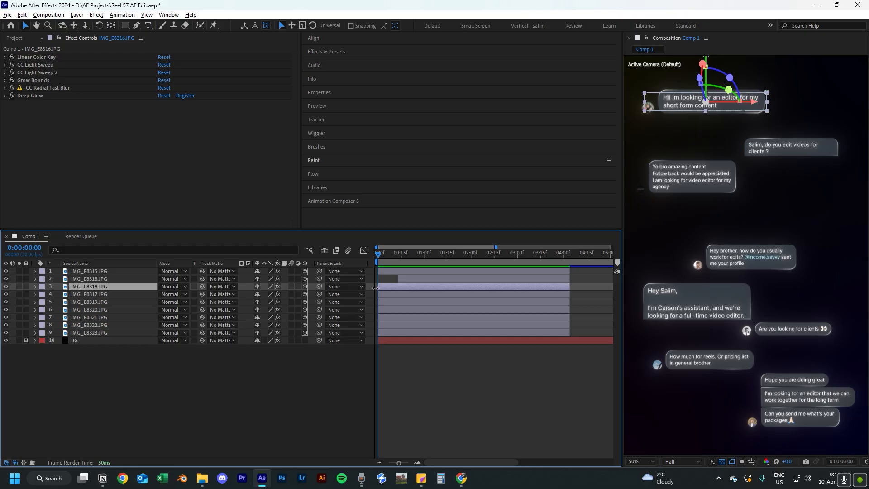
pyautogui.click(715, 178)
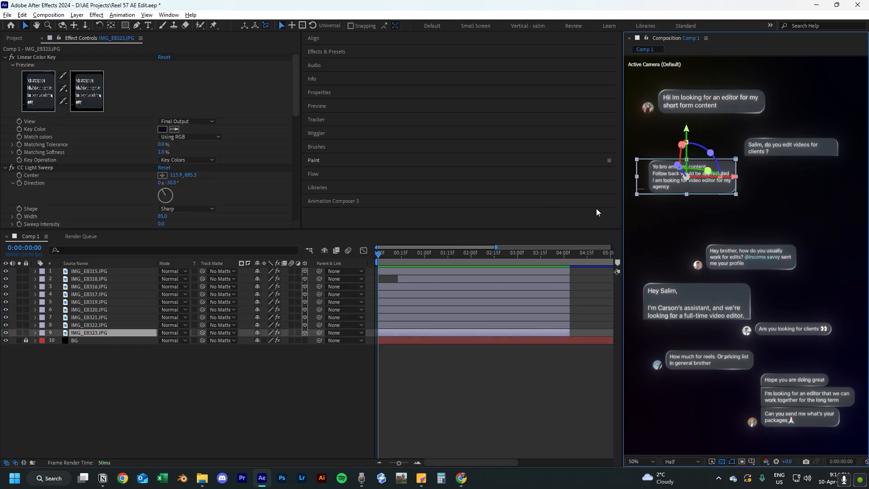
pyautogui.click(419, 255)
pyautogui.moveTo(89, 332); pyautogui.dragTo(89, 283)
# Trim the starts of layers 3 to 9 into a staircase, from about 24 frames to about 3 seconds 10 frames.
pyautogui.moveTo(379, 287); pyautogui.dragTo(416, 286)
pyautogui.moveTo(379, 294); pyautogui.dragTo(452, 302)
pyautogui.moveTo(378, 310); pyautogui.dragTo(469, 310)
pyautogui.moveTo(379, 317); pyautogui.dragTo(486, 317)
pyautogui.moveTo(379, 333); pyautogui.dragTo(532, 333)
pyautogui.moveTo(420, 261); pyautogui.dragTo(365, 262)
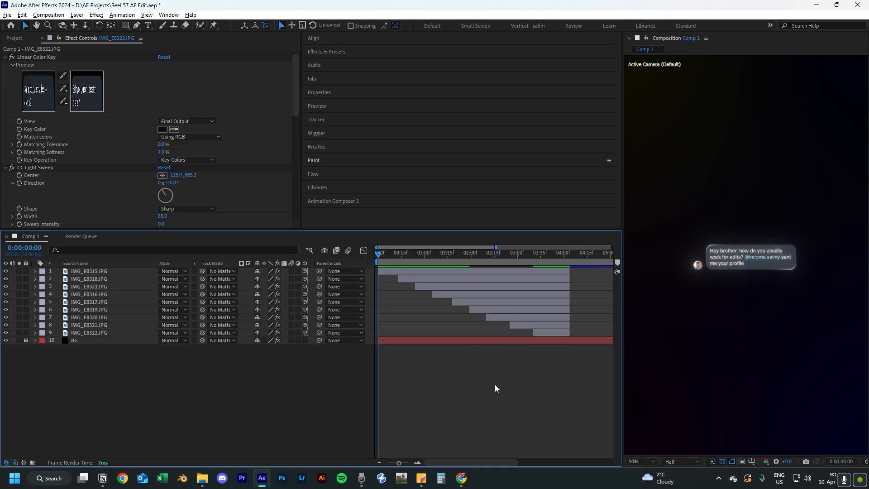
pyautogui.press('-')
pyautogui.press('-')
pyautogui.moveTo(395, 260); pyautogui.dragTo(351, 257)
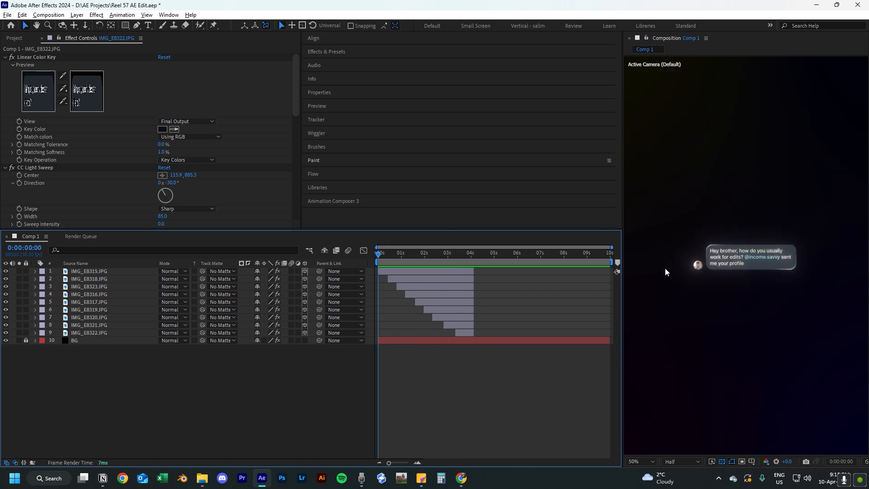
# Enable Scale keyframing on IMG_E8315.JPG at the composition's start.
pyautogui.click(454, 270)
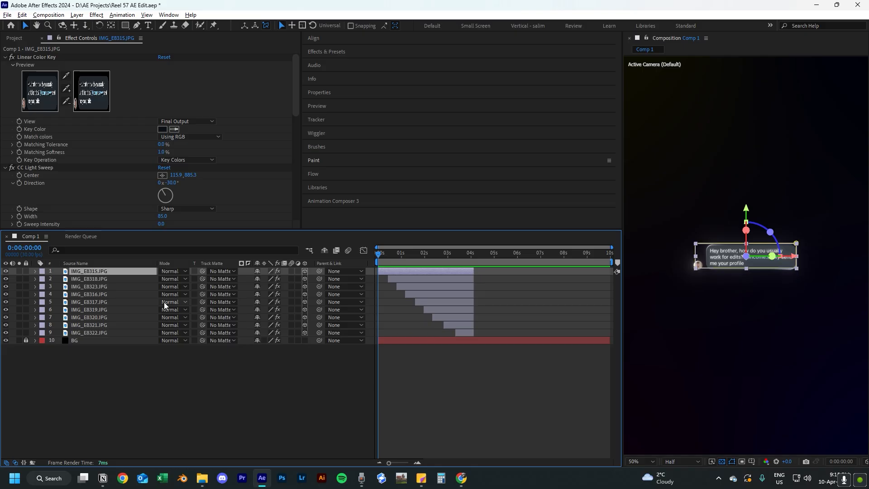
pyautogui.press('s')
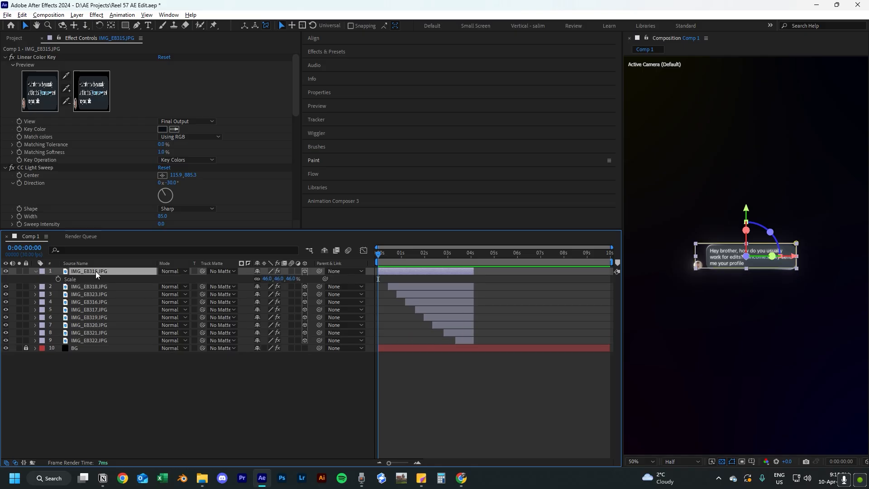
pyautogui.click(57, 279)
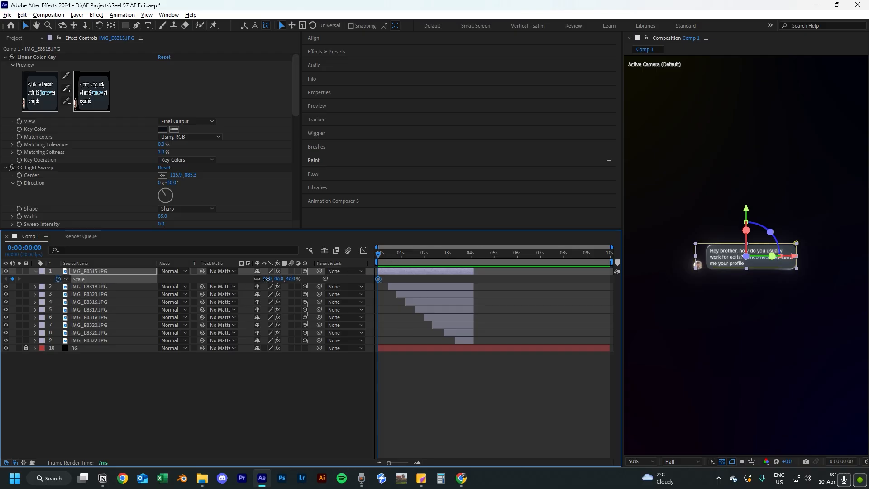
pyautogui.click(271, 376)
pyautogui.click(293, 278)
# Add a 66% Scale keyframe to IMG_E8315.JPG at frame 7.
pyautogui.moveTo(379, 257); pyautogui.dragTo(383, 258)
pyautogui.press('=')
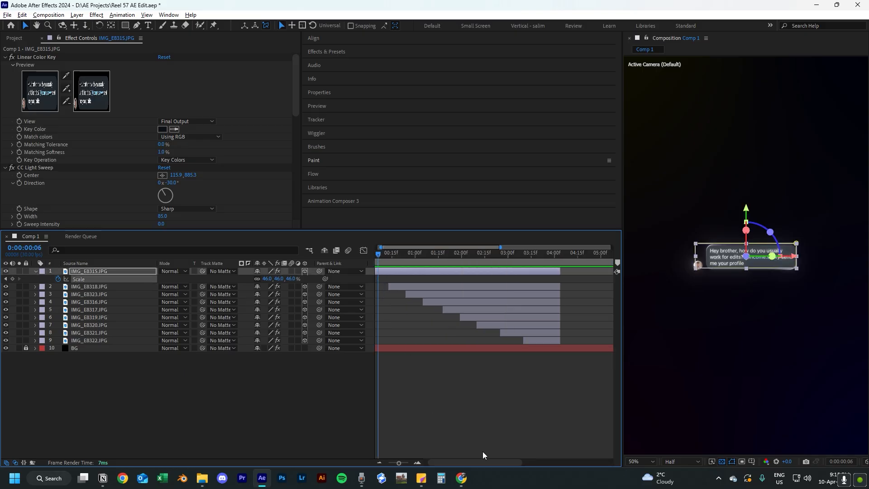
pyautogui.moveTo(482, 462); pyautogui.dragTo(475, 461)
pyautogui.moveTo(385, 258)
pyautogui.mouseDown()
pyautogui.moveTo(378, 258)
pyautogui.moveTo(387, 256)
pyautogui.mouseUp()
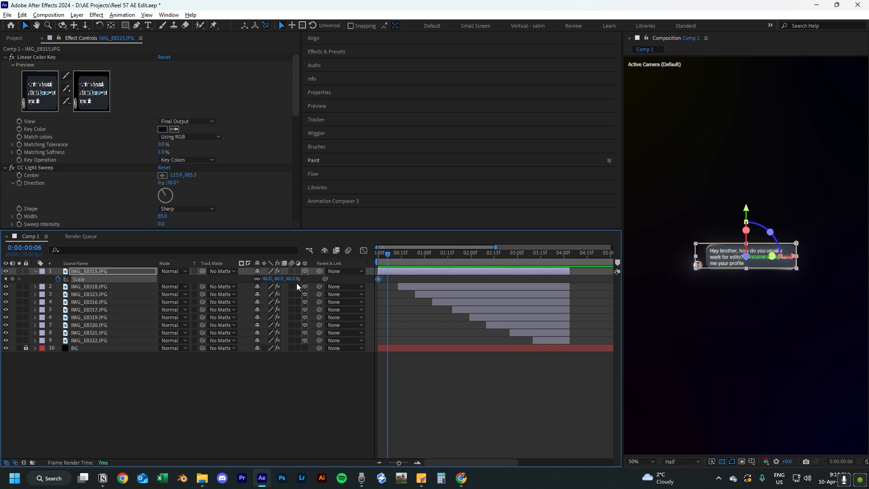
pyautogui.click(389, 258)
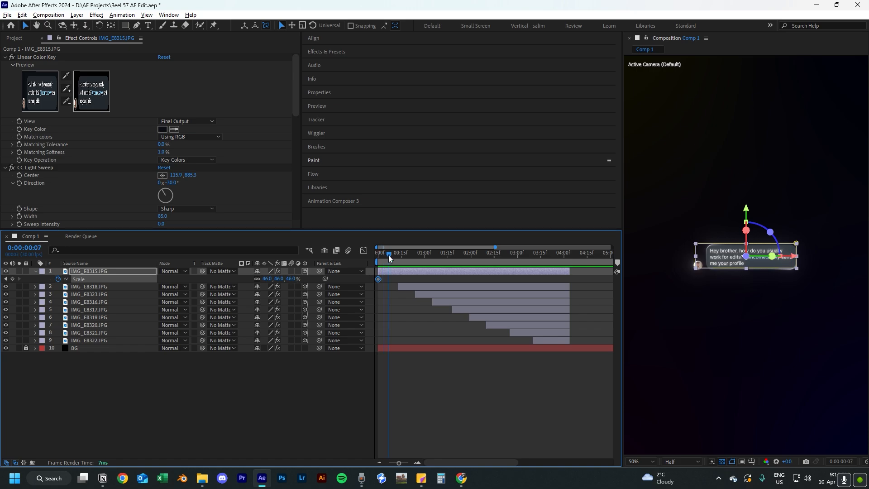
pyautogui.click(280, 278)
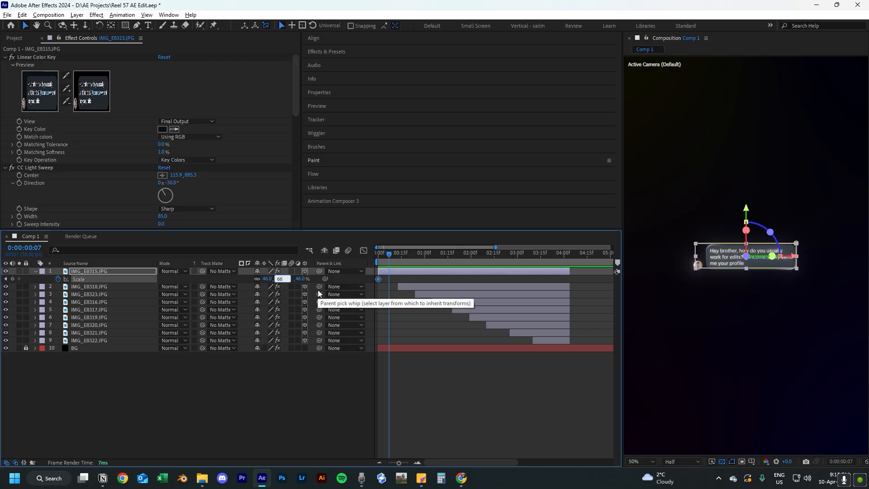
pyautogui.press('Return')
# Set IMG_E8315.JPG's Scale at the composition's start to 0%.
pyautogui.click(379, 258)
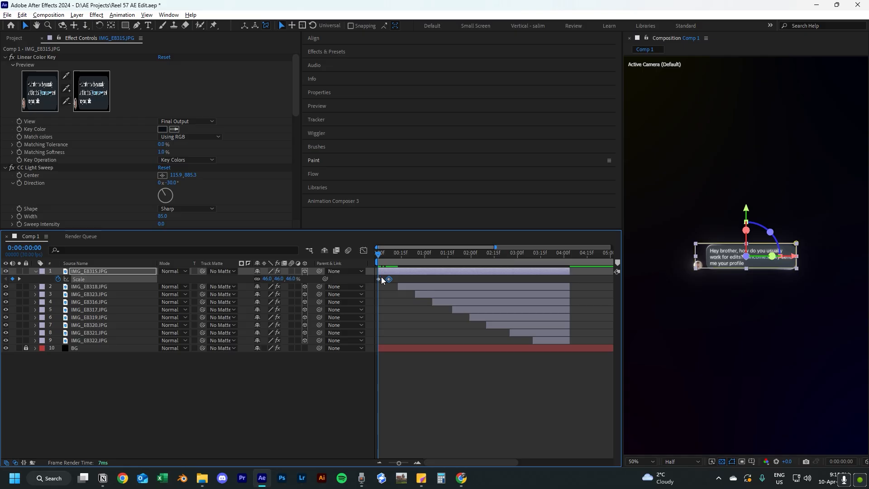
pyautogui.click(267, 279)
pyautogui.write('0')
pyautogui.press('Return')
# Add a 46% Scale keyframe to IMG_E8315.JPG at frame 10 and shift it to about frame 13.
pyautogui.moveTo(383, 255); pyautogui.dragTo(393, 253)
pyautogui.click(292, 279)
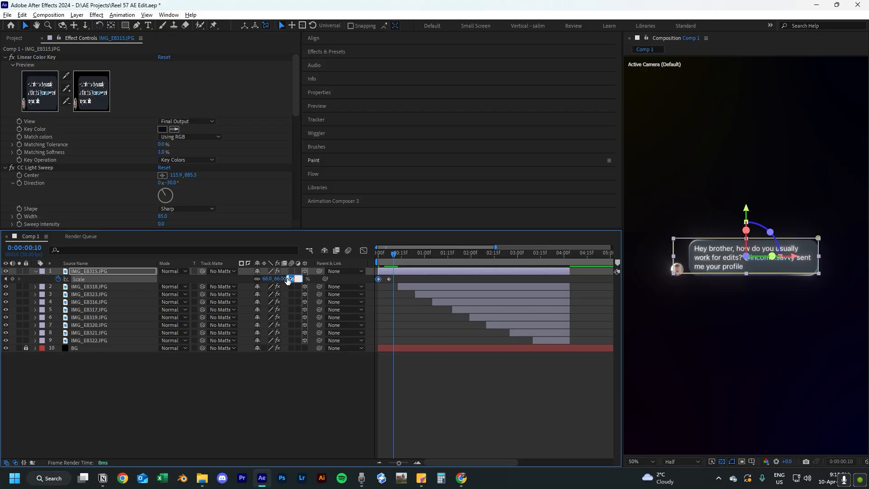
pyautogui.write('46')
pyautogui.press('Return')
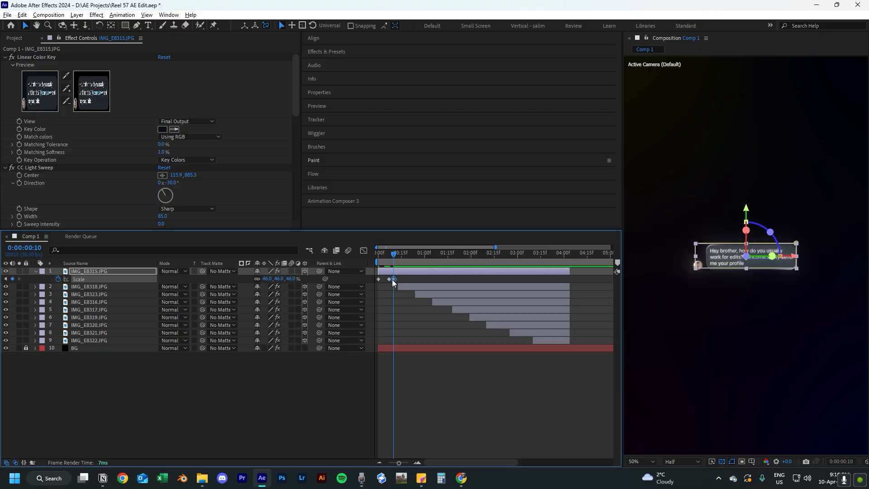
pyautogui.moveTo(393, 279); pyautogui.dragTo(364, 287)
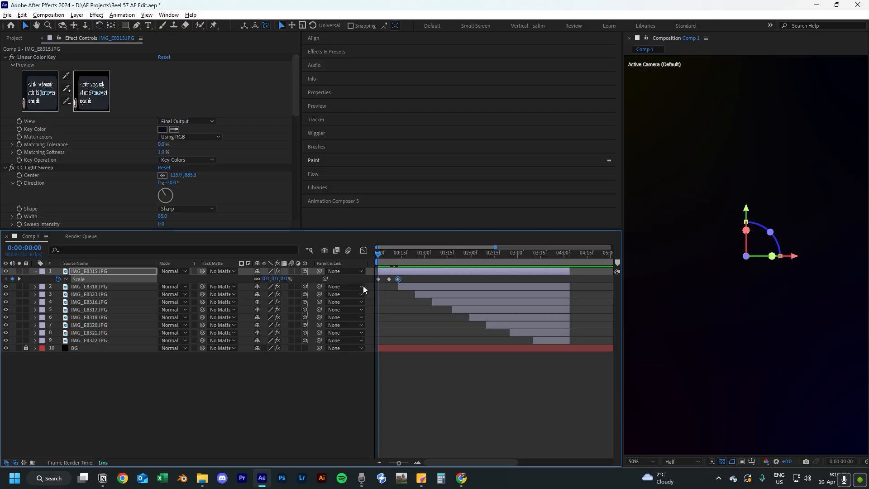
# Play back the first bubble's scale animation and return to the composition's start.
pyautogui.press('space')
pyautogui.press('space')
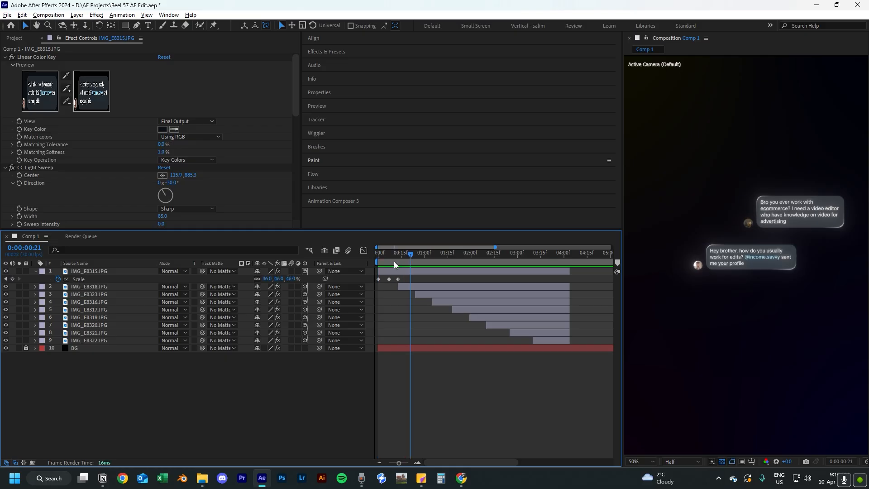
pyautogui.moveTo(393, 262); pyautogui.dragTo(372, 258)
# Move IMG_E8315.JPG's middle Scale keyframe to about frame 5 and its last one to about frame 10.
pyautogui.scroll(1, 387, 295)
pyautogui.moveTo(441, 461); pyautogui.dragTo(439, 461)
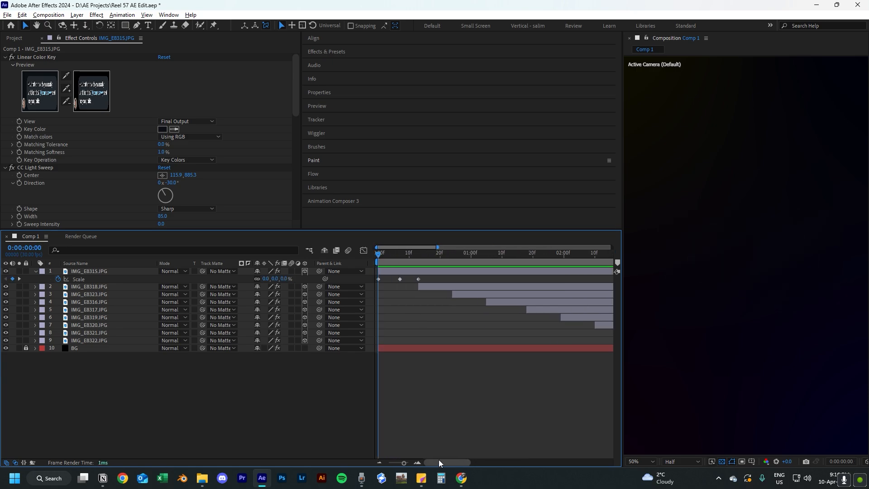
pyautogui.moveTo(399, 279); pyautogui.dragTo(409, 280)
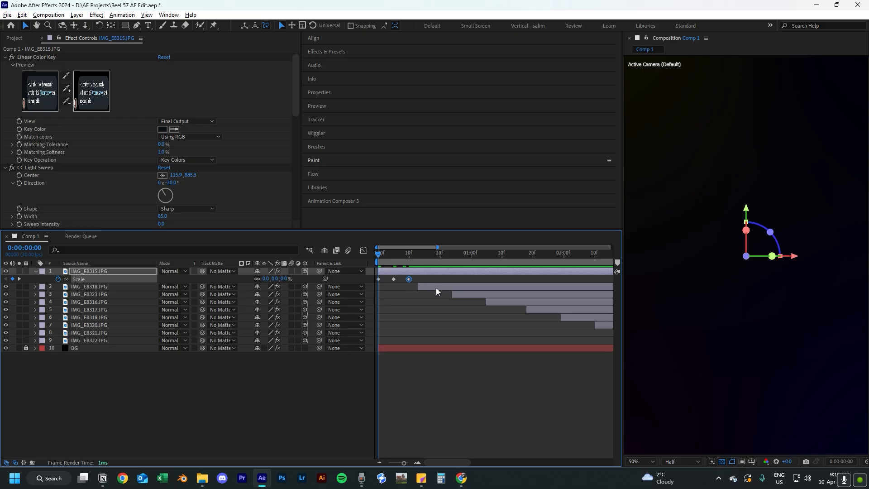
pyautogui.moveTo(405, 267); pyautogui.dragTo(417, 264)
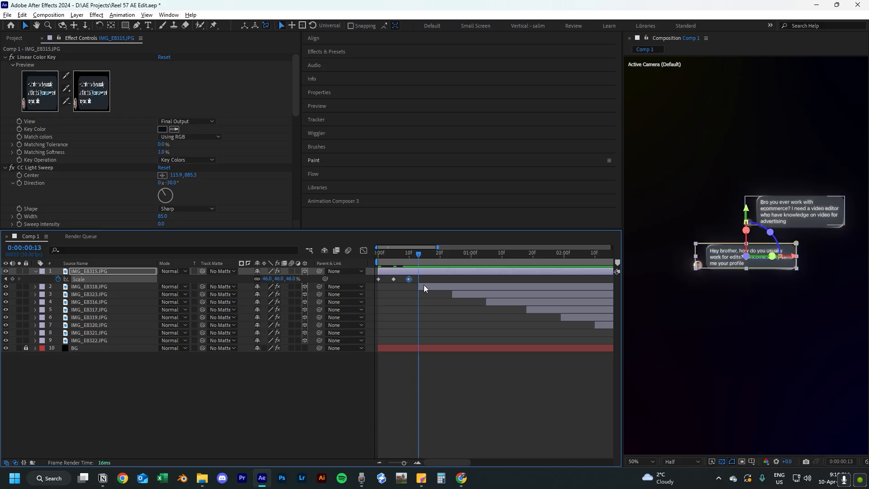
pyautogui.moveTo(416, 256); pyautogui.dragTo(362, 261)
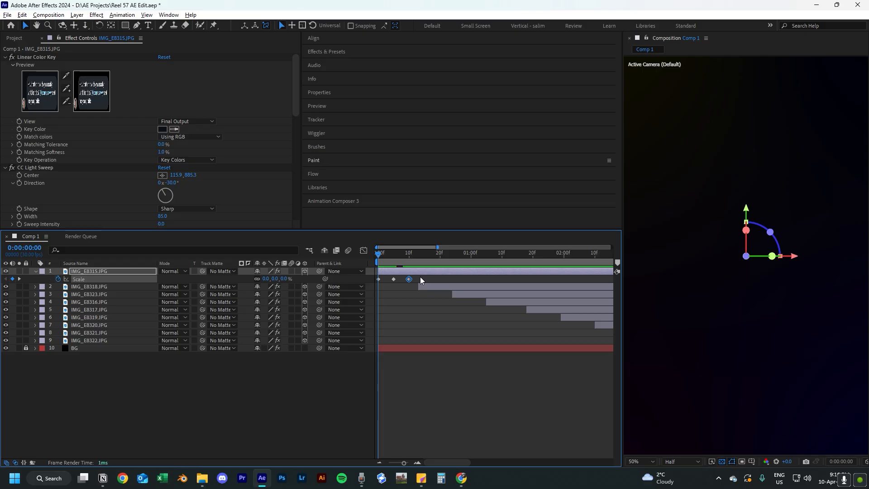
# Apply Easy Ease to IMG_E8315.JPG's three Scale keyframes and move the last one to about frame 12.
pyautogui.moveTo(419, 276); pyautogui.dragTo(374, 280)
pyautogui.press('F9')
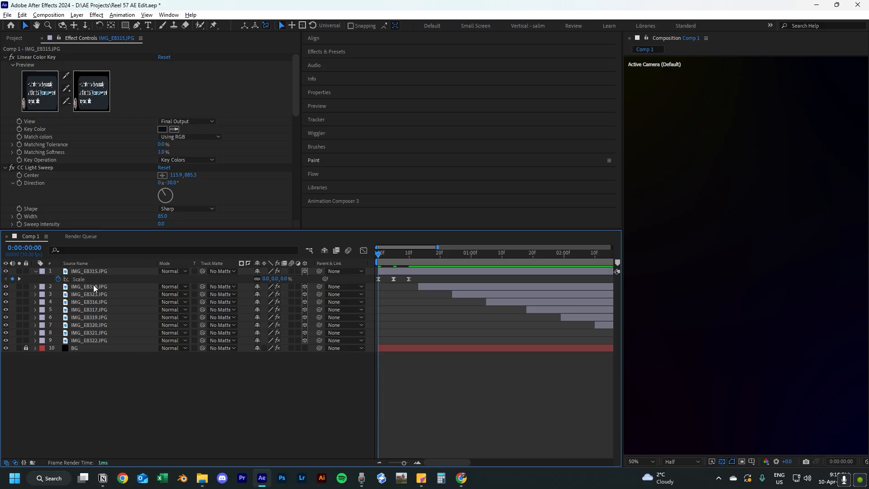
pyautogui.click(364, 250)
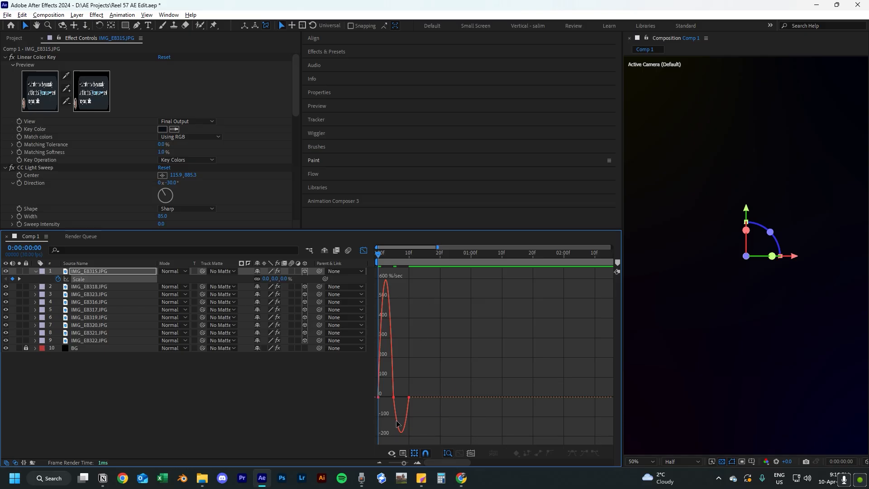
pyautogui.click(363, 250)
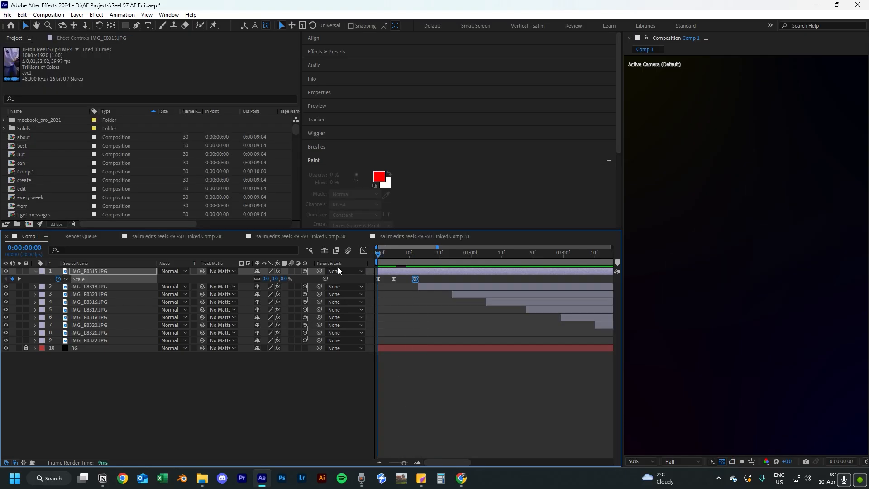
pyautogui.press('space')
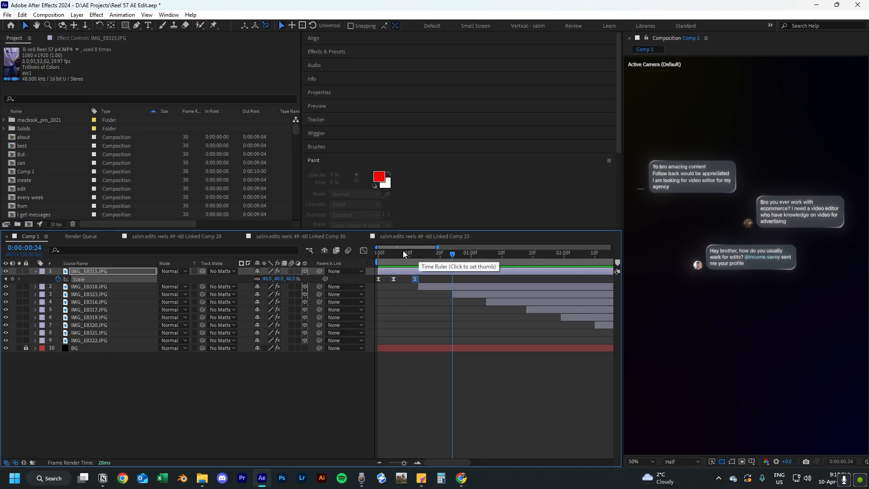
pyautogui.moveTo(403, 251); pyautogui.dragTo(378, 251)
# Copy IMG_E8315.JPG's three Scale keyframes and paste them onto IMG_E8318.JPG at frame 13, where it begins.
pyautogui.click(425, 282)
pyautogui.moveTo(425, 282); pyautogui.dragTo(358, 277)
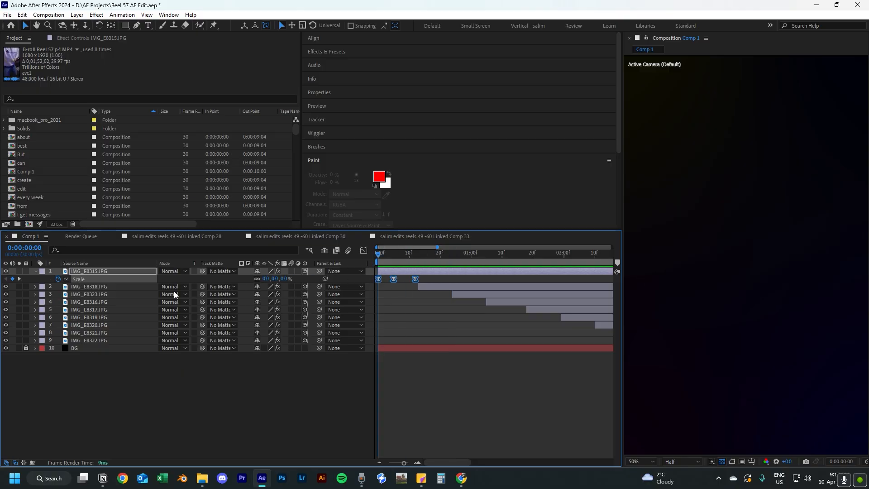
pyautogui.moveTo(386, 252); pyautogui.dragTo(417, 259)
pyautogui.click(427, 287)
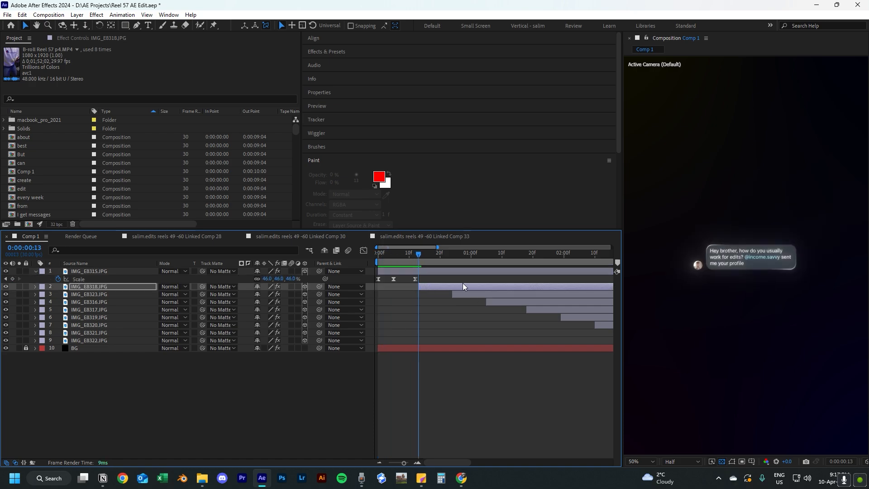
pyautogui.hotkey('ctrl', 'v')
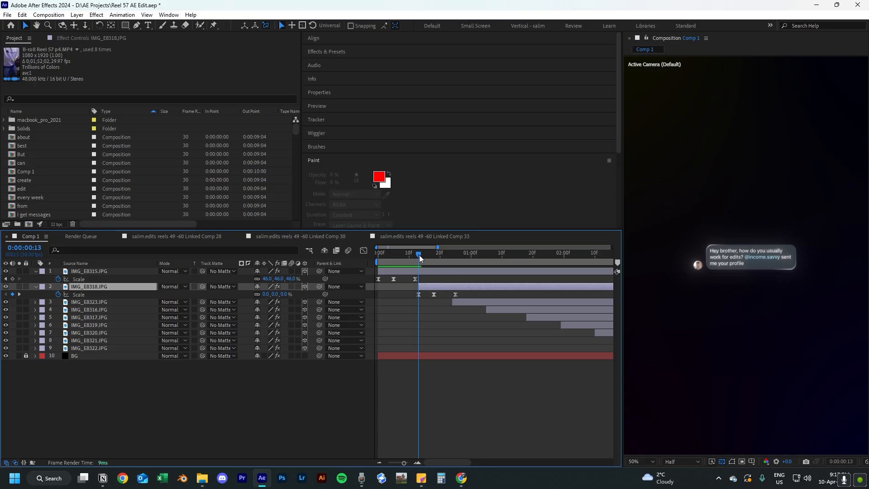
# Play back the second bubble's pop-in and move IMG_E8318.JPG's last Scale keyframe to about frame 24.
pyautogui.press('space')
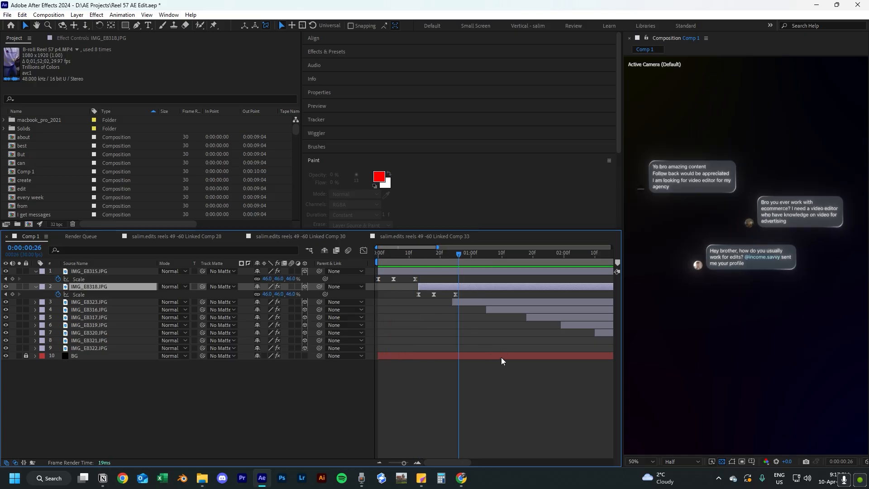
pyautogui.press('-')
pyautogui.moveTo(430, 294); pyautogui.dragTo(427, 294)
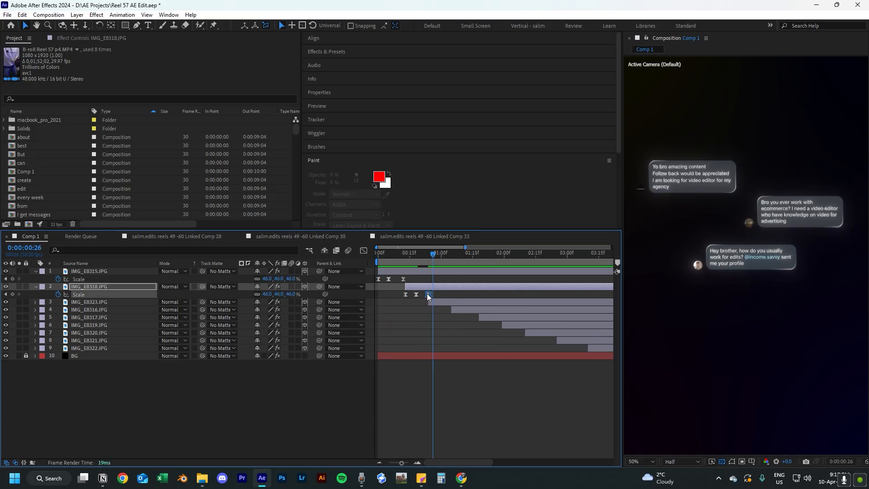
# Paste the Scale keyframes onto each remaining chat layer, IMG_E8323.JPG through IMG_E8322.JPG, at the frame where that layer begins.
pyautogui.moveTo(420, 263)
pyautogui.mouseDown()
pyautogui.moveTo(405, 262)
pyautogui.moveTo(428, 262)
pyautogui.mouseUp()
pyautogui.click(436, 300)
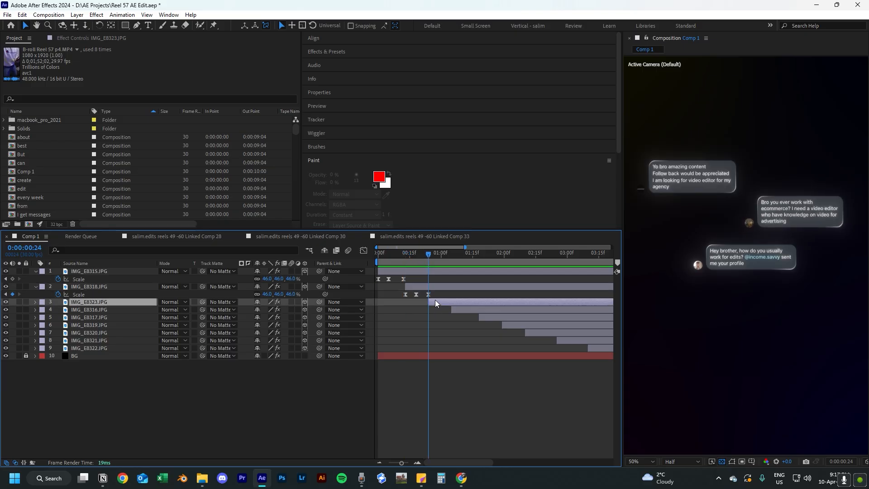
pyautogui.moveTo(427, 261); pyautogui.dragTo(479, 262)
pyautogui.click(461, 307)
pyautogui.click(493, 316)
pyautogui.click(569, 340)
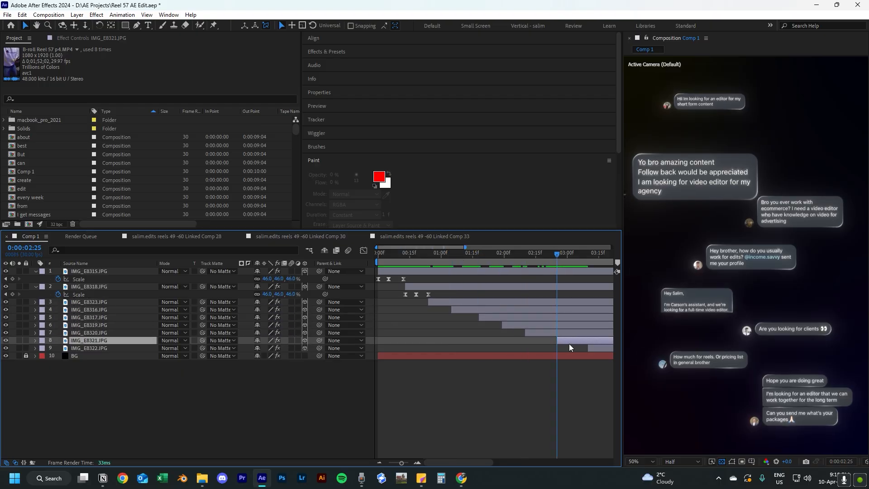
pyautogui.click(592, 348)
pyautogui.moveTo(385, 265); pyautogui.dragTo(593, 265)
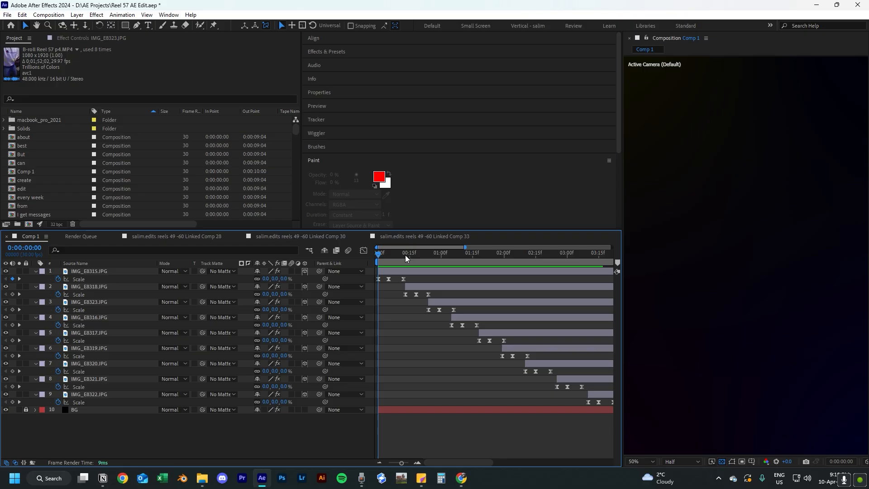
# Play back the composition from its start and scrub through the first bubbles to check the staggered pop-ins.
pyautogui.moveTo(391, 256); pyautogui.dragTo(377, 256)
pyautogui.press('space')
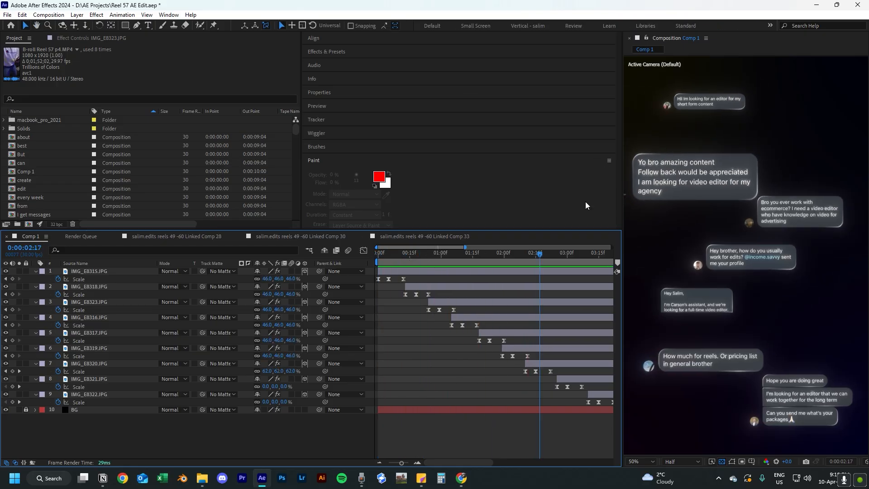
pyautogui.press('space')
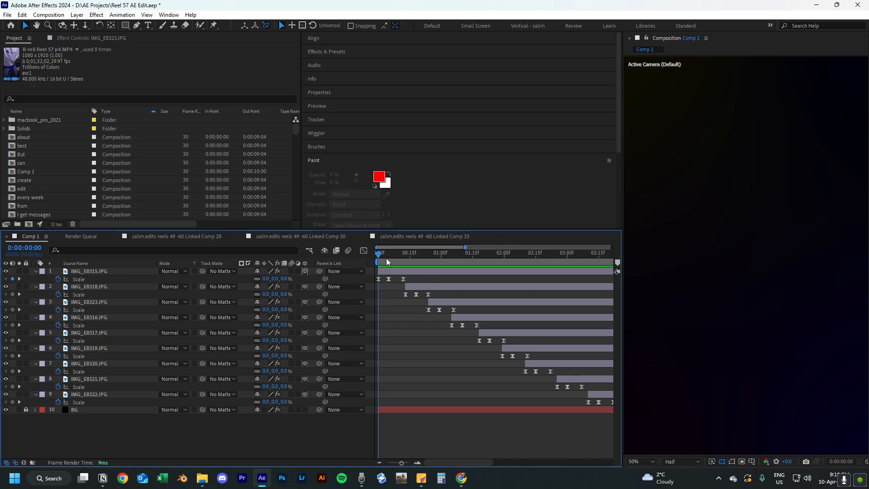
pyautogui.moveTo(386, 261); pyautogui.dragTo(426, 259)
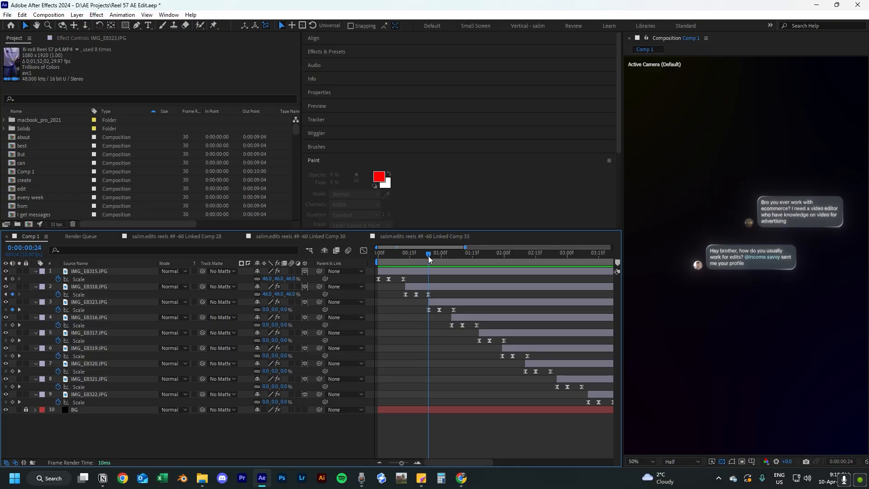
# Scrub around frame 24 and inspect the value of IMG_E8318.JPG's last Scale keyframe.
pyautogui.click(430, 259)
pyautogui.click(427, 256)
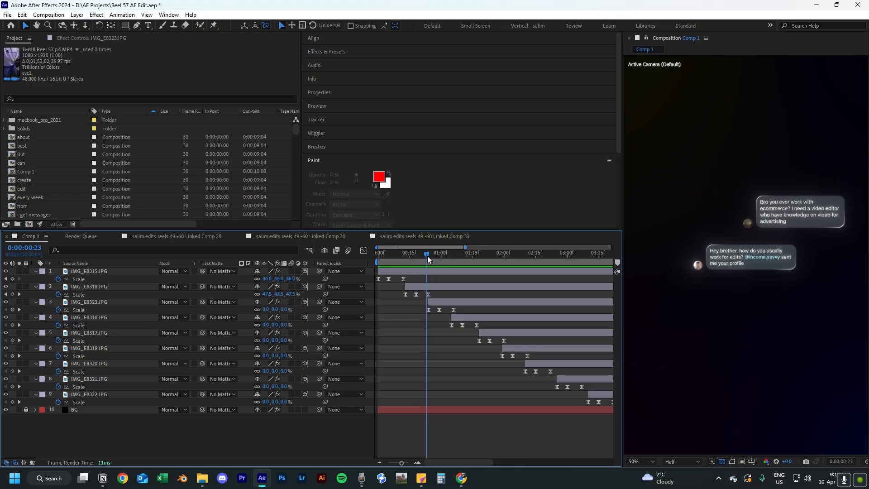
pyautogui.click(294, 294)
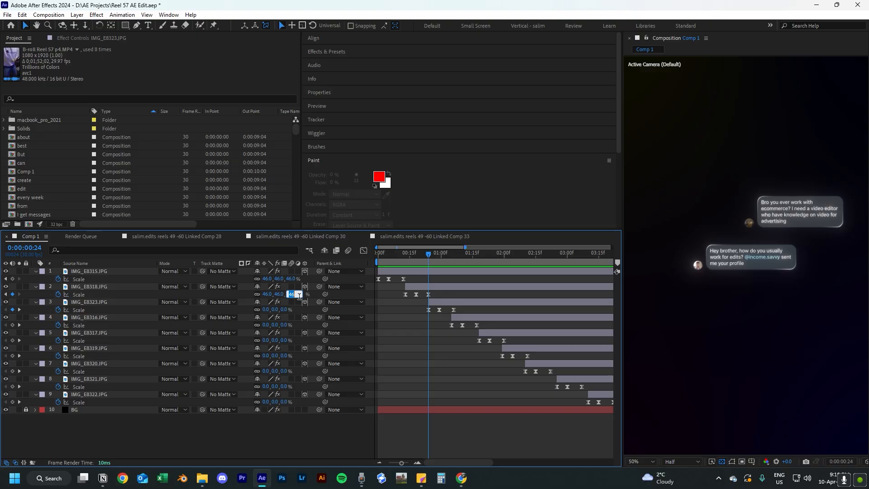
# Set IMG_E8323.JPG's last Scale keyframe at 1:06 to 30% and its middle Scale keyframe at frame 29 to 40%.
pyautogui.moveTo(428, 257); pyautogui.dragTo(453, 260)
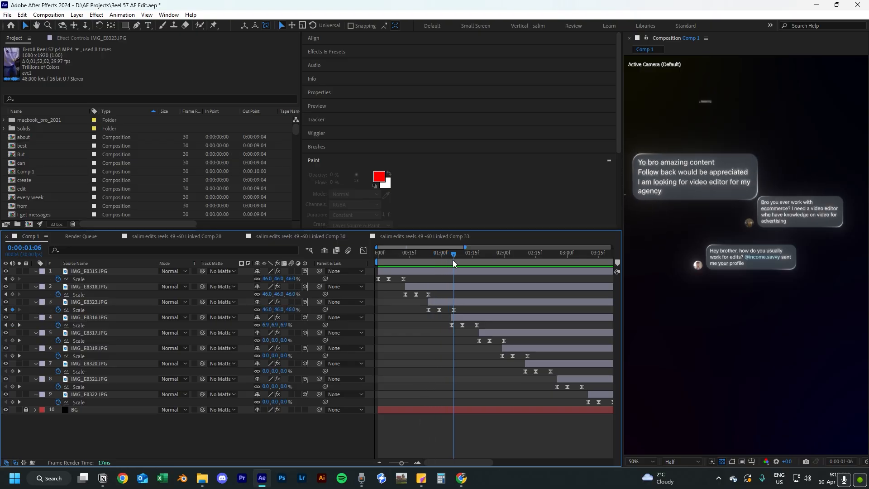
pyautogui.moveTo(291, 314); pyautogui.dragTo(285, 313)
pyautogui.click(441, 258)
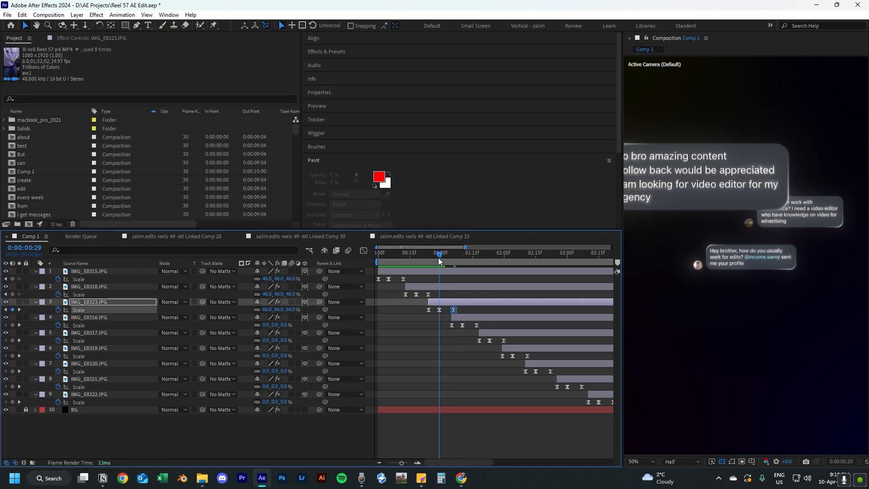
pyautogui.click(276, 310)
pyautogui.write('40')
pyautogui.press('Return')
# Scrub through the following bubbles and set IMG_E8319.JPG's last Scale keyframe at 2:11 to 40%.
pyautogui.moveTo(427, 255); pyautogui.dragTo(513, 270)
pyautogui.click(666, 312)
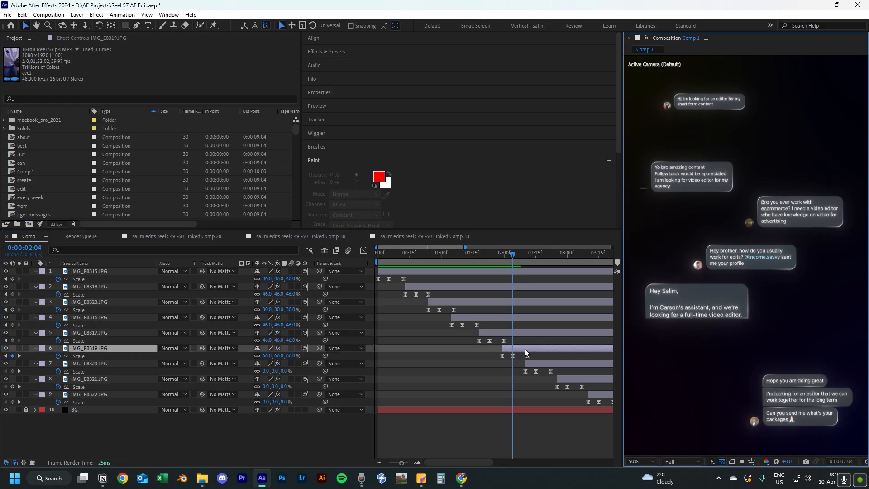
pyautogui.click(685, 303)
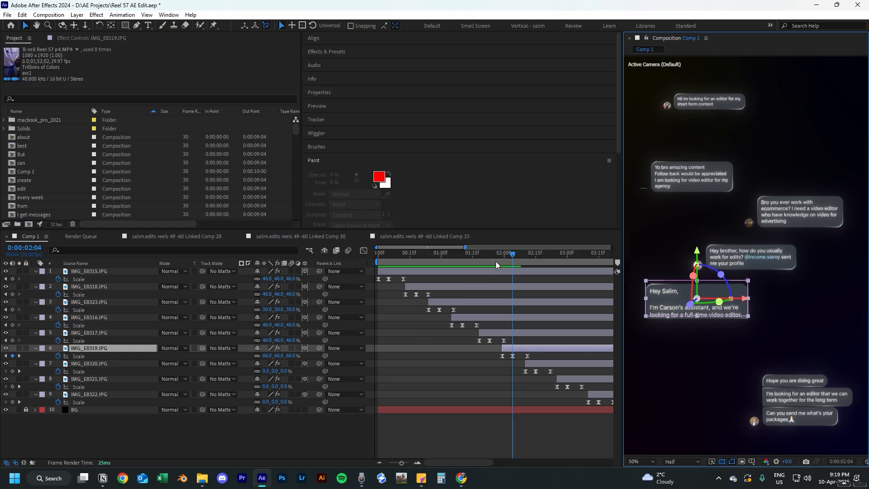
pyautogui.moveTo(503, 259); pyautogui.dragTo(528, 263)
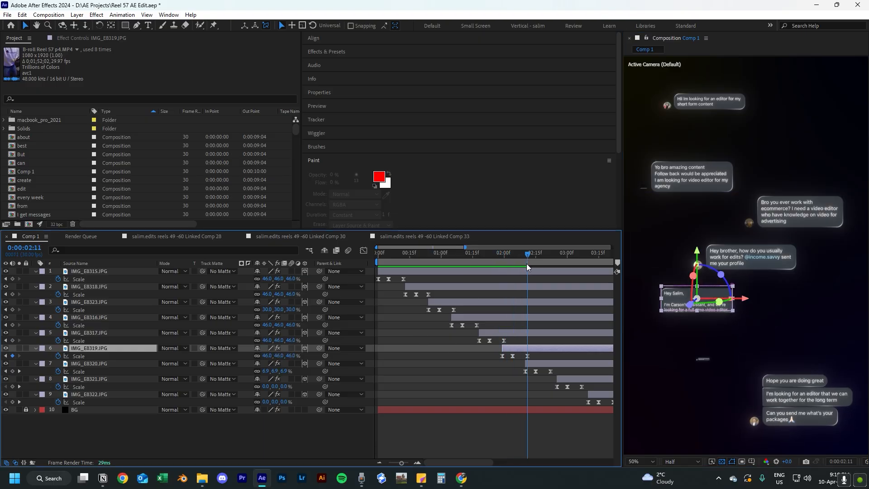
pyautogui.click(292, 356)
pyautogui.write('40')
pyautogui.press('Return')
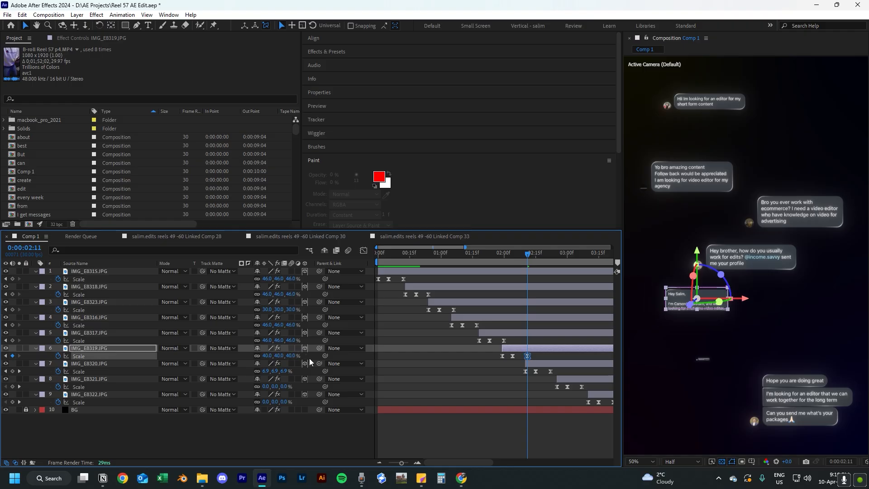
# Set IMG_E8319.JPG's middle Scale keyframe at 2:04 to 40%.
pyautogui.moveTo(527, 258); pyautogui.dragTo(512, 259)
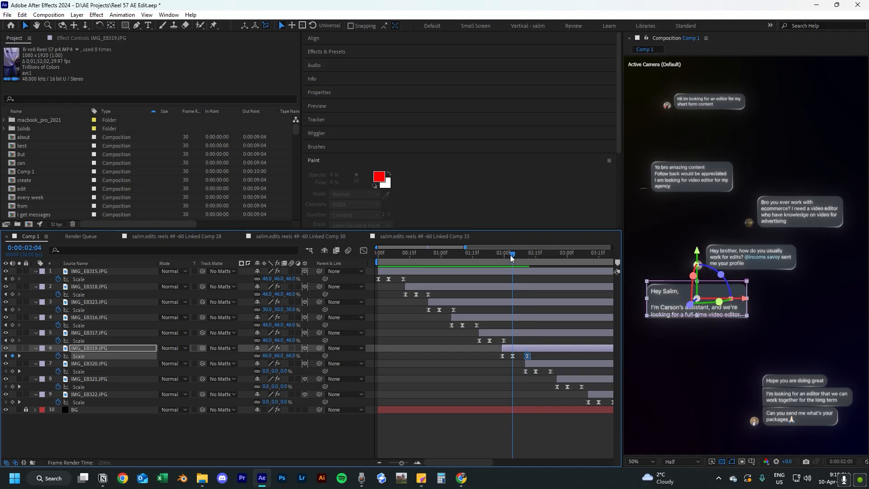
pyautogui.click(266, 355)
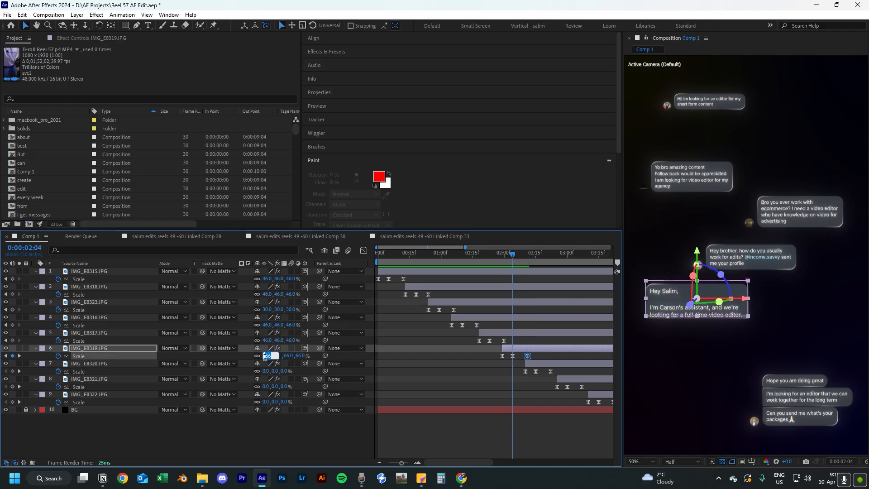
pyautogui.write('40')
pyautogui.press('Return')
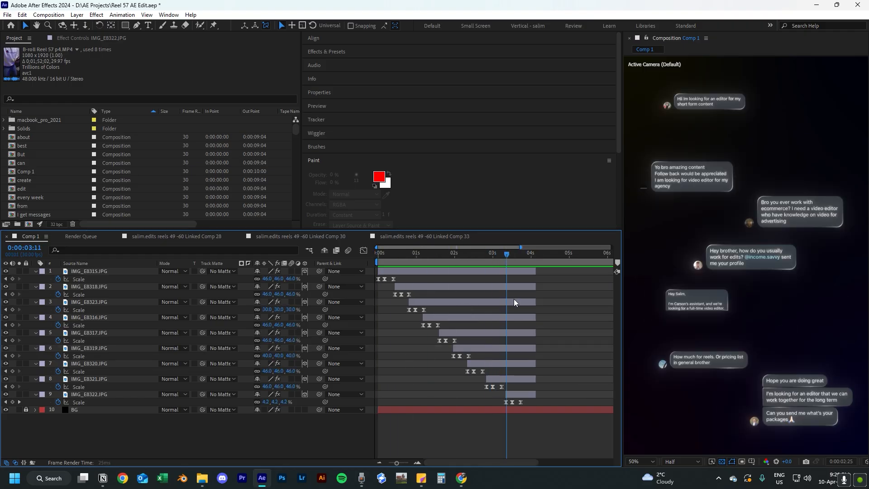
# Return to the composition's start and collapse the Scale properties of all chat layers.
pyautogui.press('Home')
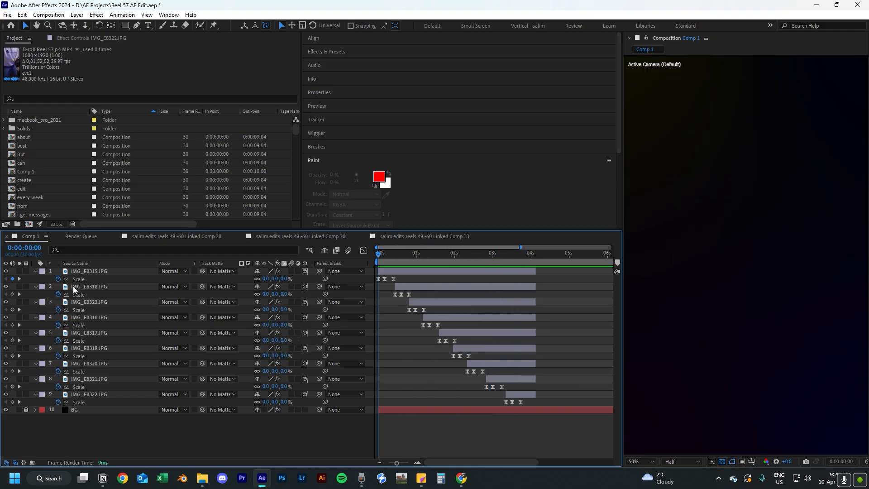
pyautogui.click(82, 273)
pyautogui.hotkey('ctrl', 'a')
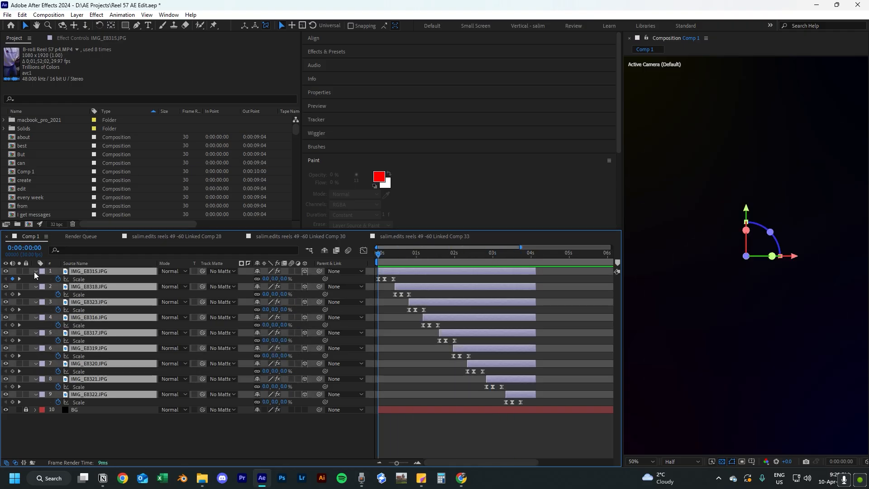
pyautogui.click(36, 271)
# Reveal IMG_E8315.JPG's Position, preview its pop-in, and add the expression wiggle(0.7,12) to that property.
pyautogui.click(105, 273)
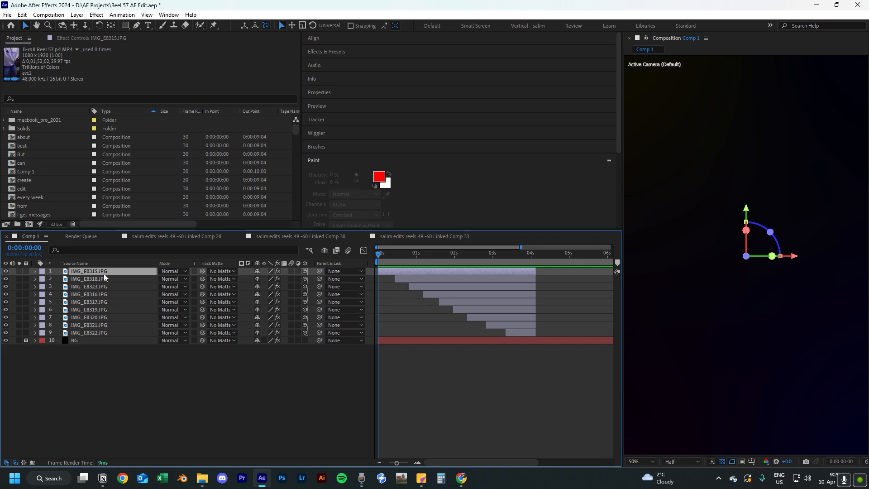
pyautogui.press('p')
pyautogui.press('space')
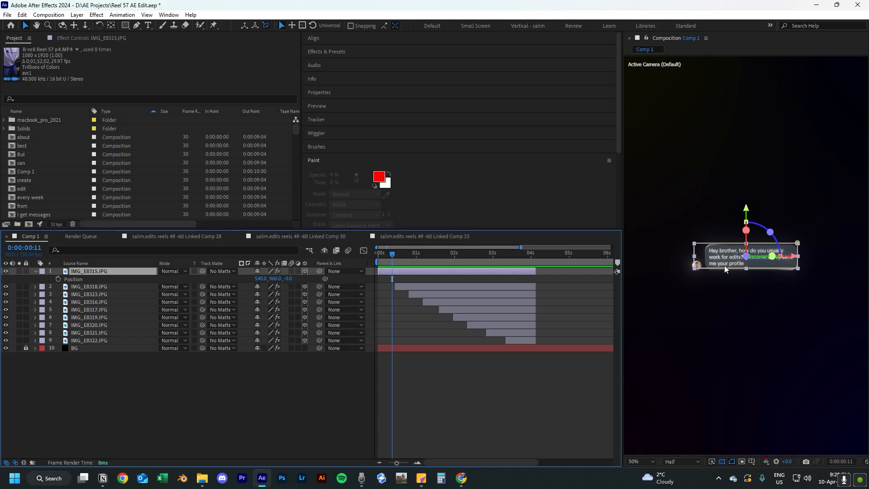
pyautogui.keyDown('alt'); pyautogui.click(57, 284); pyautogui.keyUp('alt')
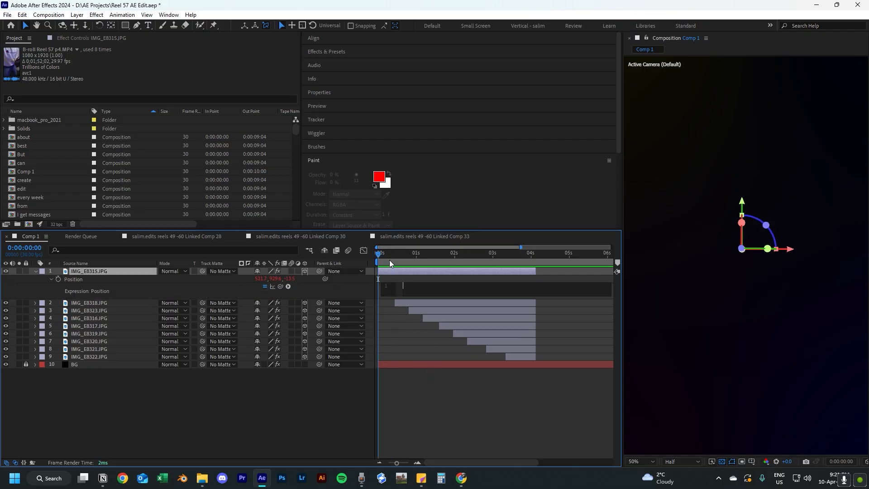
pyautogui.write('wi')
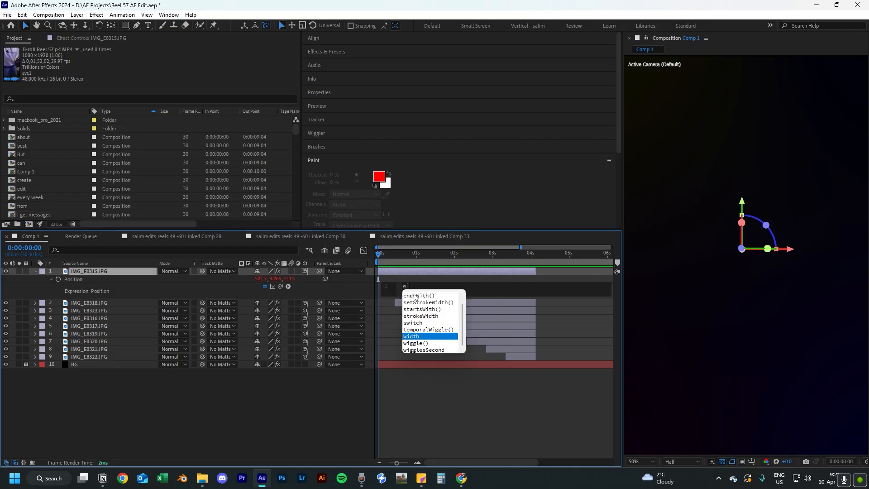
pyautogui.write('ggl')
pyautogui.press('Return')
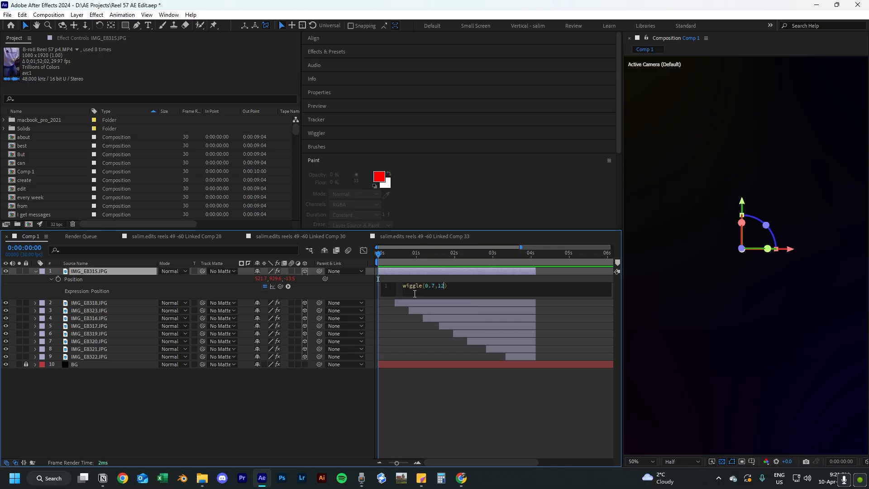
pyautogui.click(419, 411)
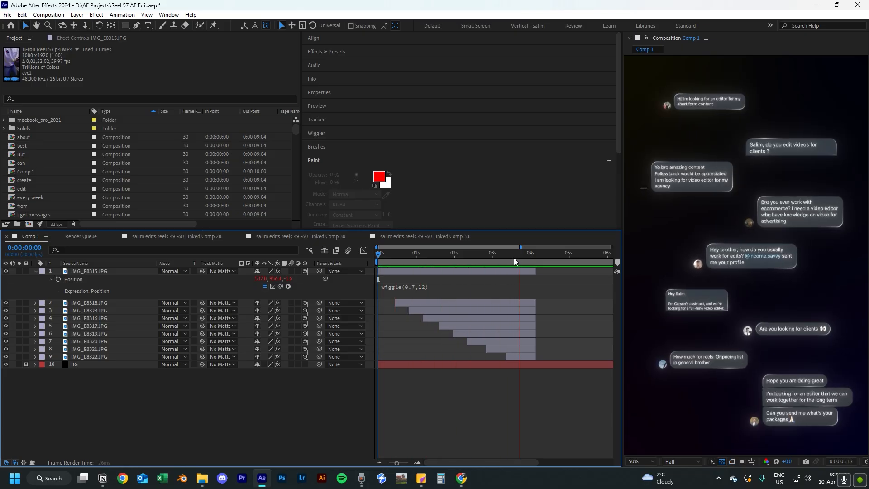
# Scrub back through the composition to check the first bubble's wiggle.
pyautogui.moveTo(514, 259); pyautogui.dragTo(480, 262)
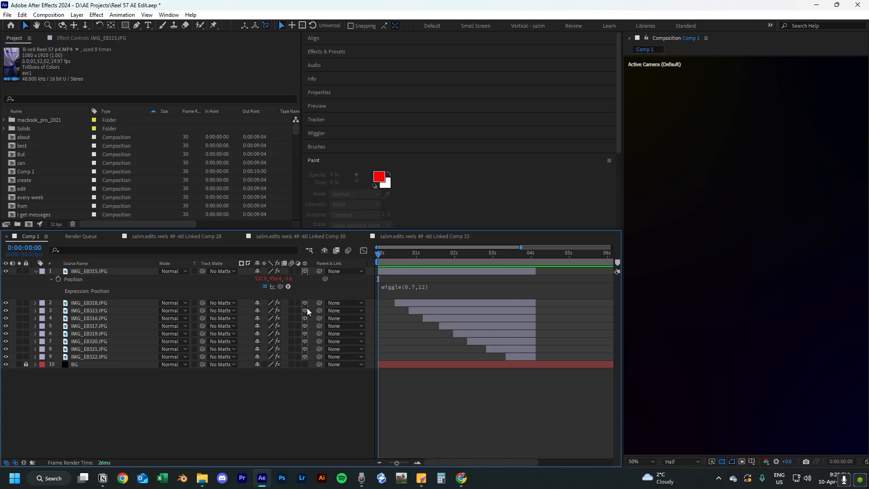
pyautogui.click(410, 288)
pyautogui.click(393, 263)
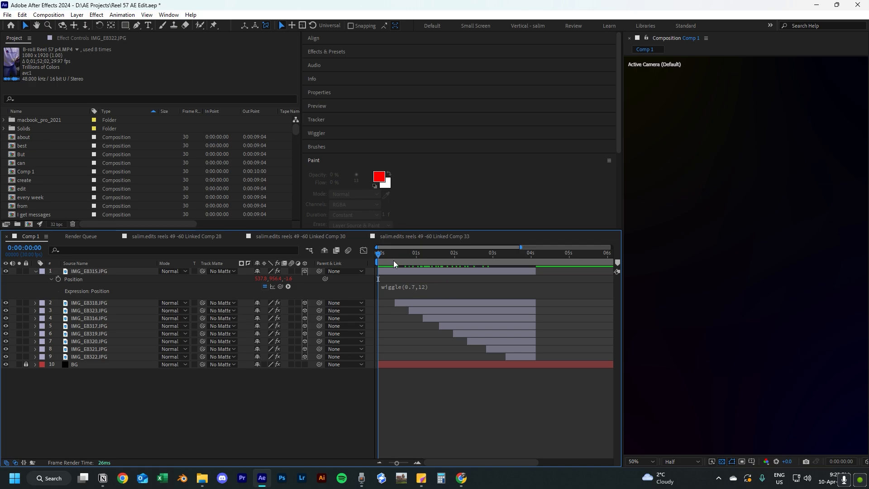
# Copy only the expression from IMG_E8315.JPG's Position and paste it onto layers IMG_E8318.JPG through IMG_E8322.JPG.
pyautogui.rightClick(85, 280)
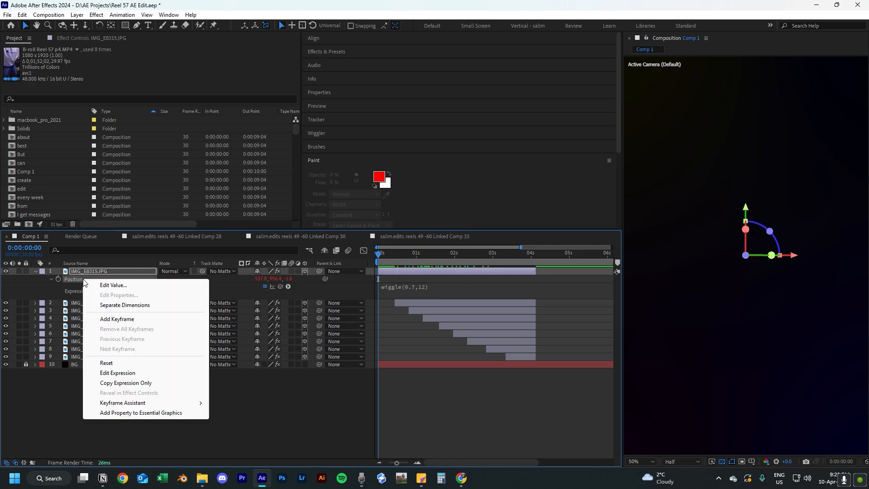
pyautogui.rightClick(79, 280)
pyautogui.rightClick(81, 279)
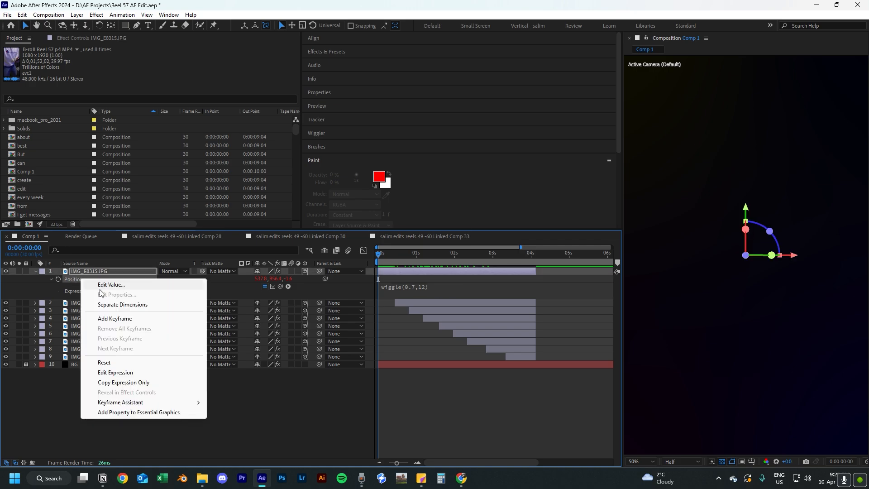
pyautogui.click(116, 382)
pyautogui.click(99, 303)
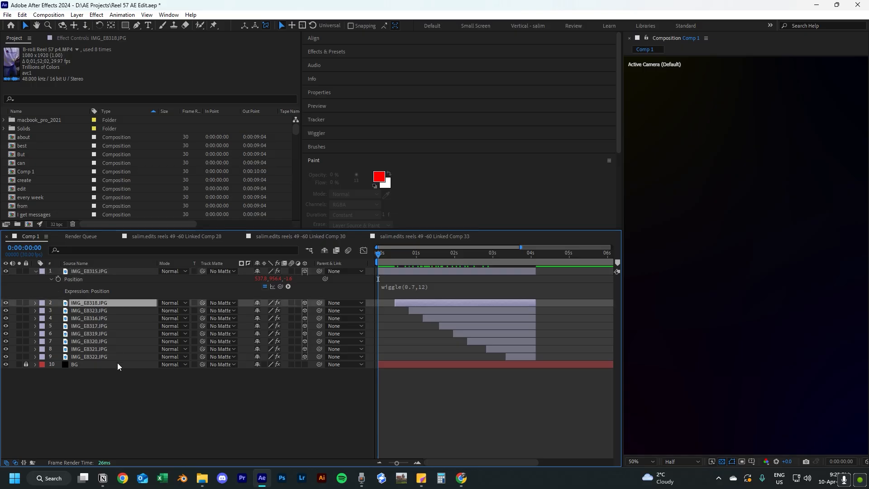
pyautogui.keyDown('shift'); pyautogui.click(93, 357); pyautogui.keyUp('shift')
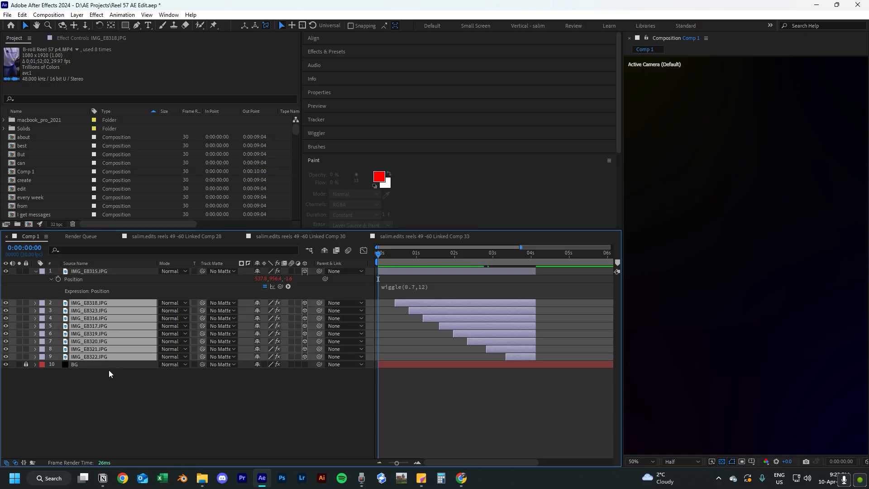
pyautogui.click(410, 420)
# Play the composition from its start and scrub through the last bubbles to check the floating motion.
pyautogui.moveTo(384, 260); pyautogui.dragTo(374, 281)
pyautogui.press('space')
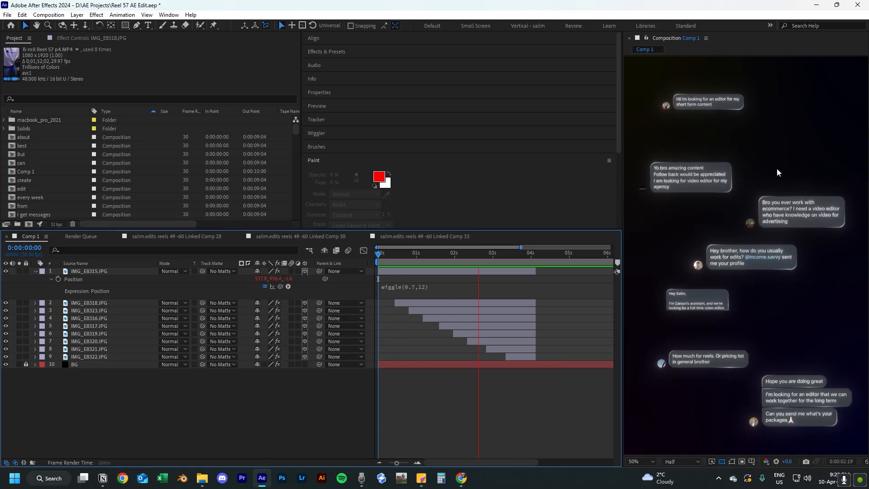
pyautogui.press('space')
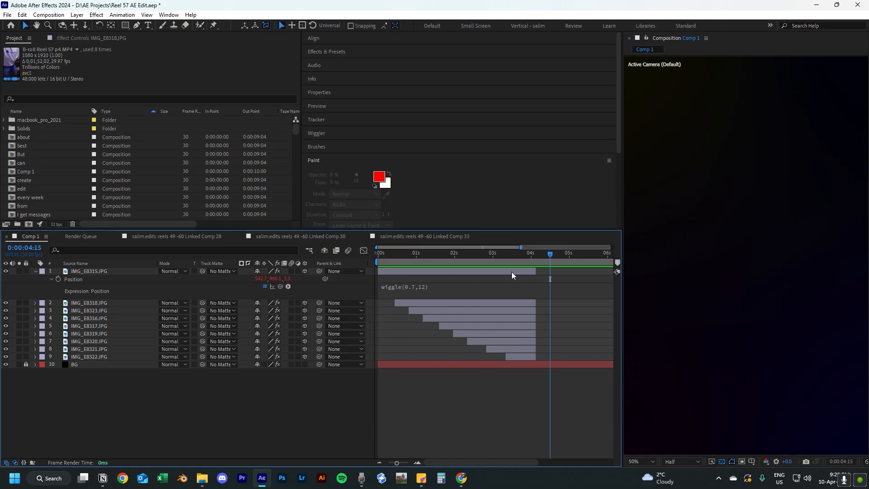
pyautogui.moveTo(531, 257); pyautogui.dragTo(492, 273)
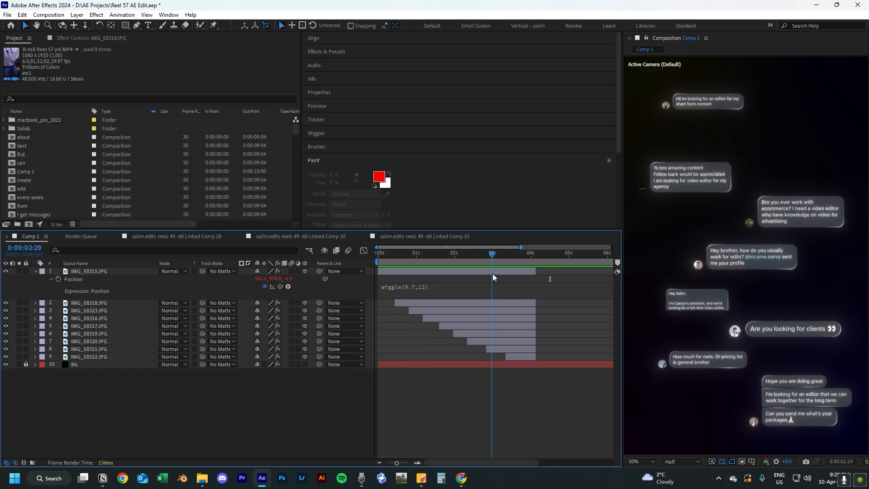
# Shorten the work area to where the chat layers end, trim the composition to it, and play the result.
pyautogui.moveTo(520, 247); pyautogui.dragTo(479, 263)
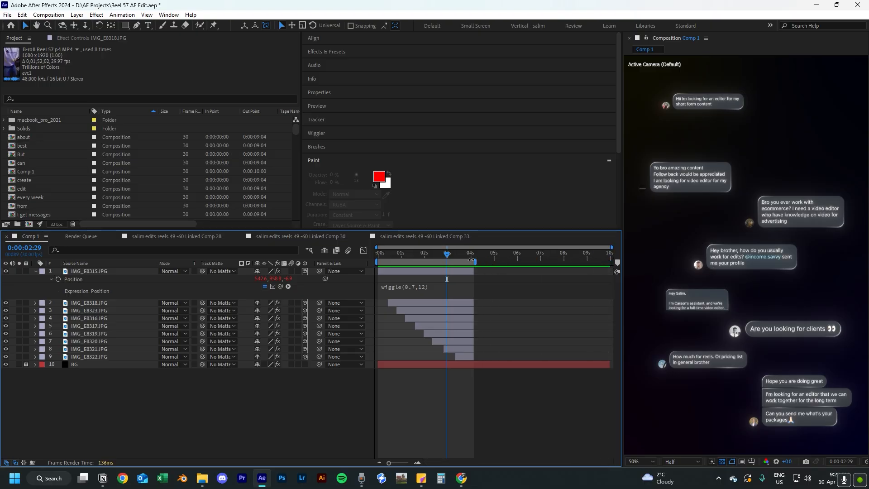
pyautogui.rightClick(471, 260)
pyautogui.click(524, 286)
pyautogui.press('space')
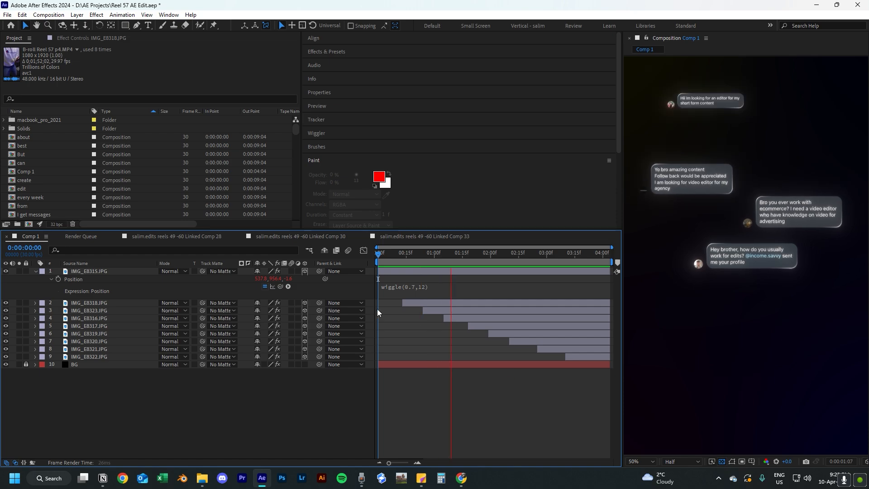
pyautogui.press('space')
# Collapse IMG_E8315.JPG's properties and add a one-node camera named Camera 1 with the 35mm preset.
pyautogui.click(36, 271)
pyautogui.rightClick(236, 390)
pyautogui.moveTo(274, 281)
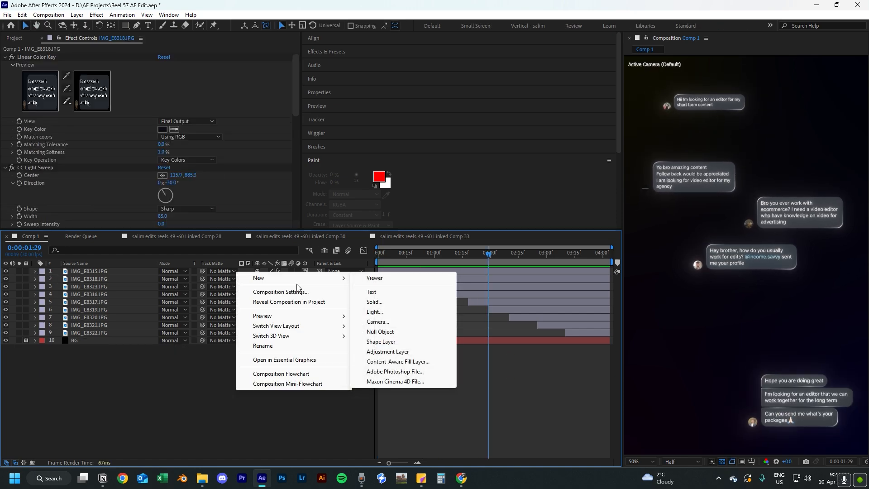
pyautogui.click(188, 379)
pyautogui.rightClick(194, 373)
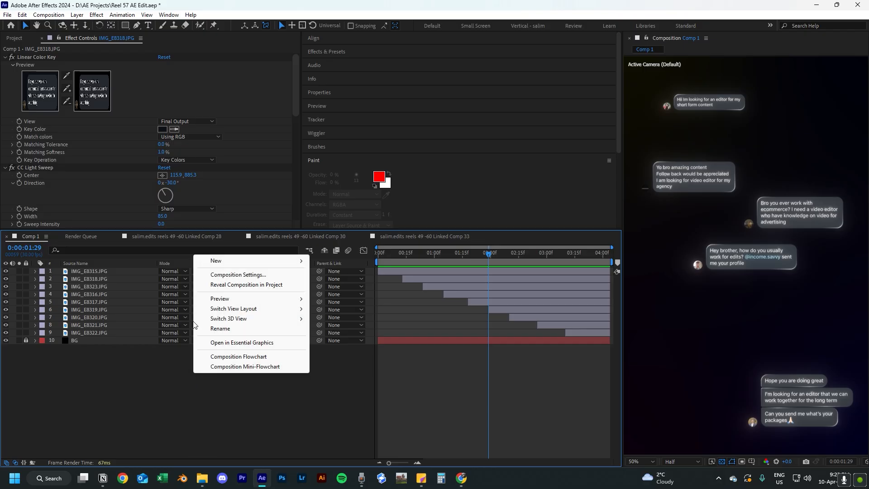
pyautogui.moveTo(224, 261)
pyautogui.click(337, 308)
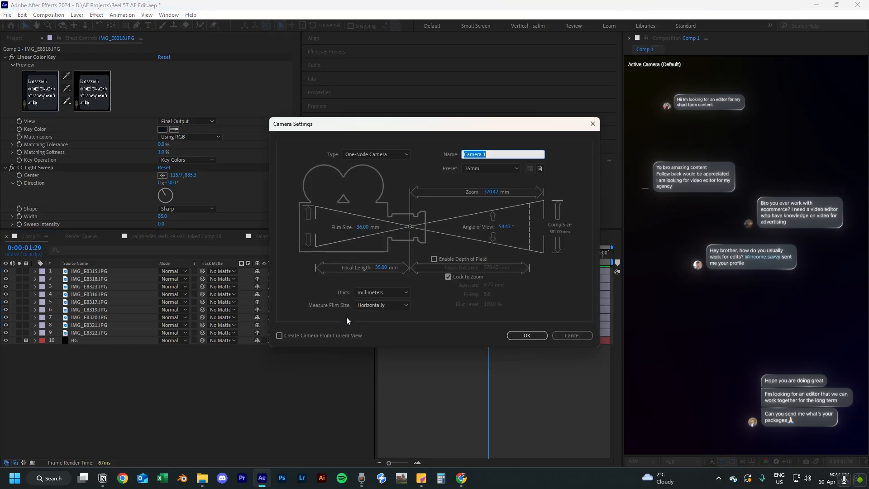
pyautogui.click(487, 170)
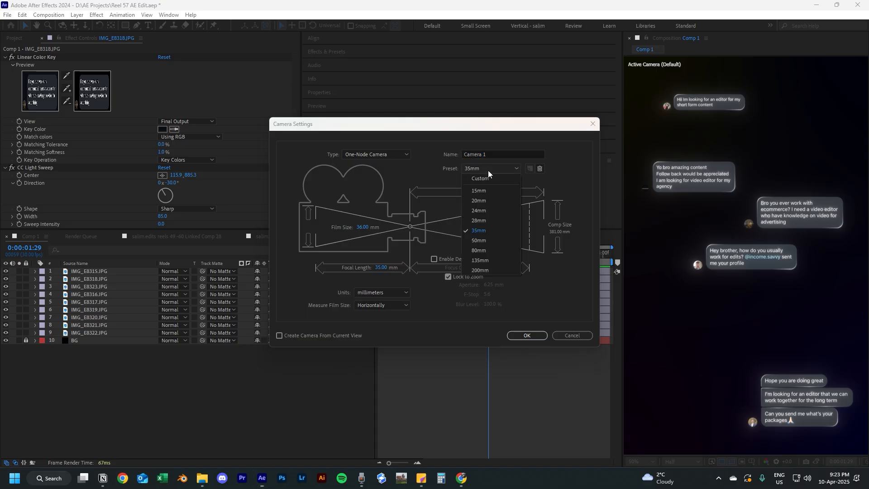
pyautogui.click(425, 171)
pyautogui.click(533, 334)
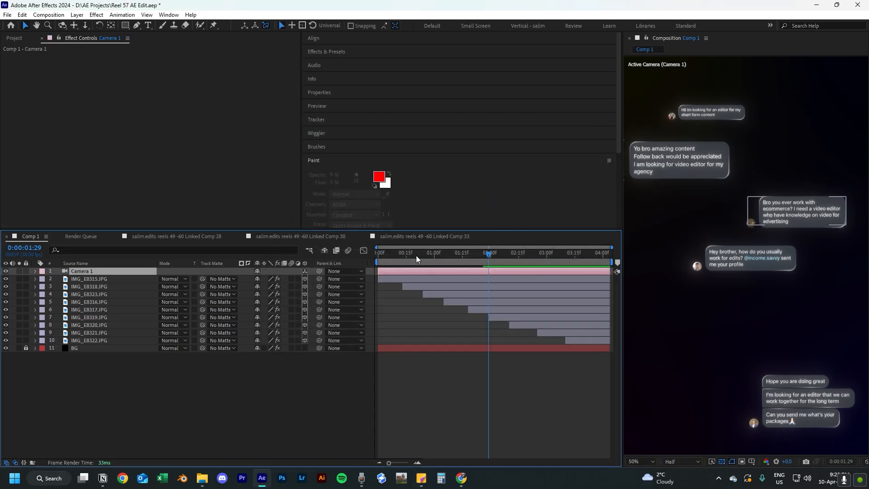
# Keyframe Camera 1's Position at 0:00:00:00, pull its Z value back to -1166 at 0:00:04:03, and play the camera move.
pyautogui.moveTo(416, 256); pyautogui.dragTo(378, 270)
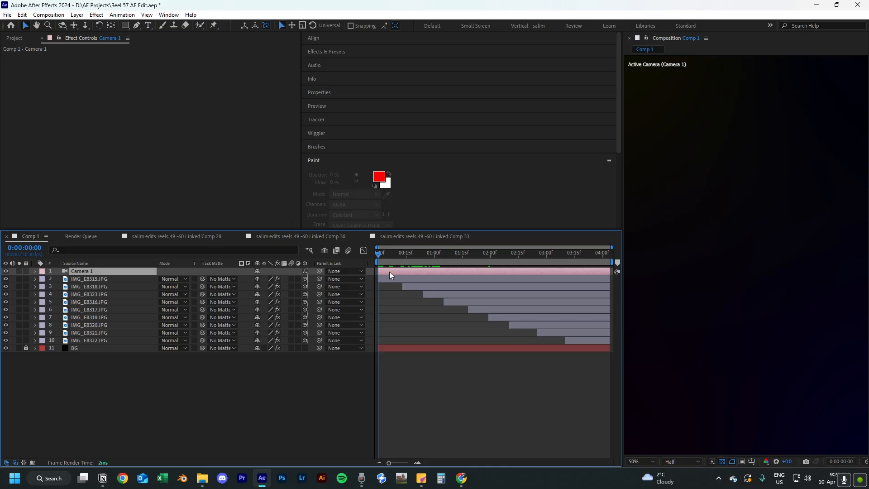
pyautogui.press('p')
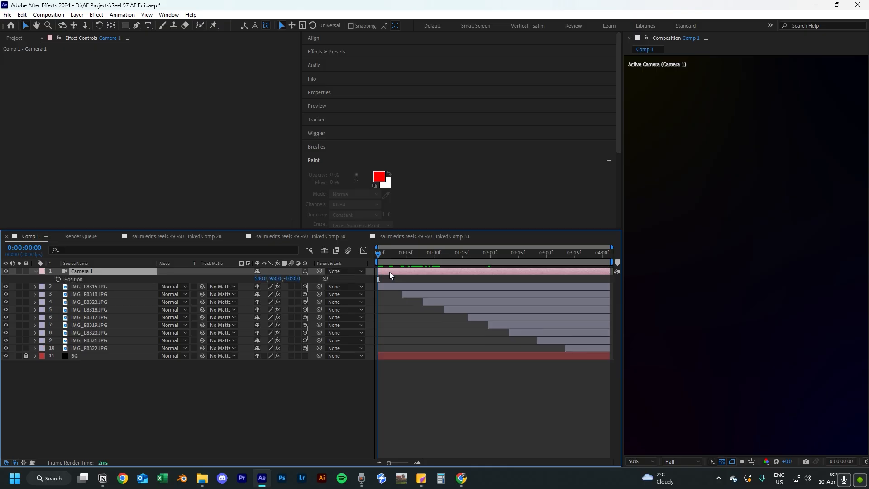
pyautogui.click(58, 279)
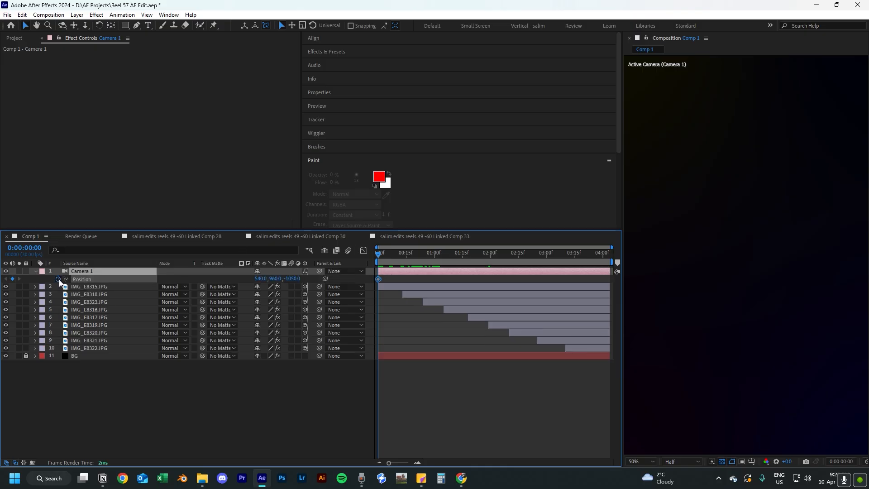
pyautogui.moveTo(382, 259); pyautogui.dragTo(609, 269)
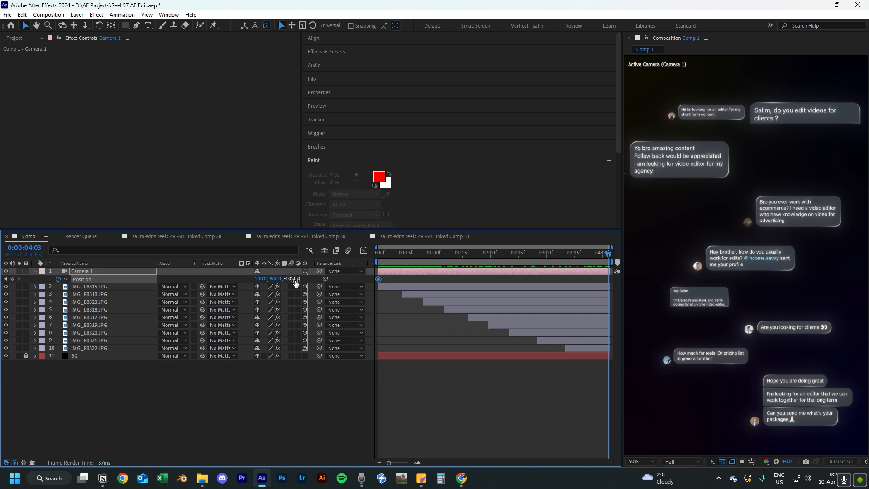
pyautogui.moveTo(293, 284); pyautogui.dragTo(253, 290)
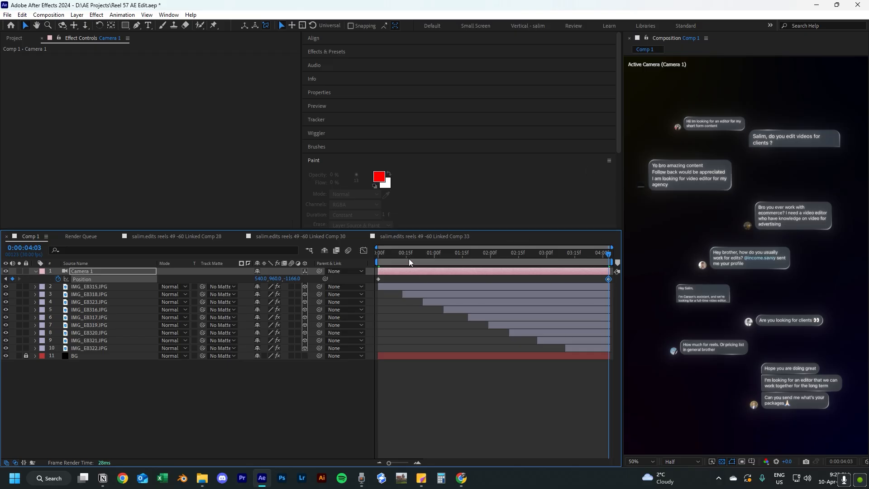
pyautogui.press('space')
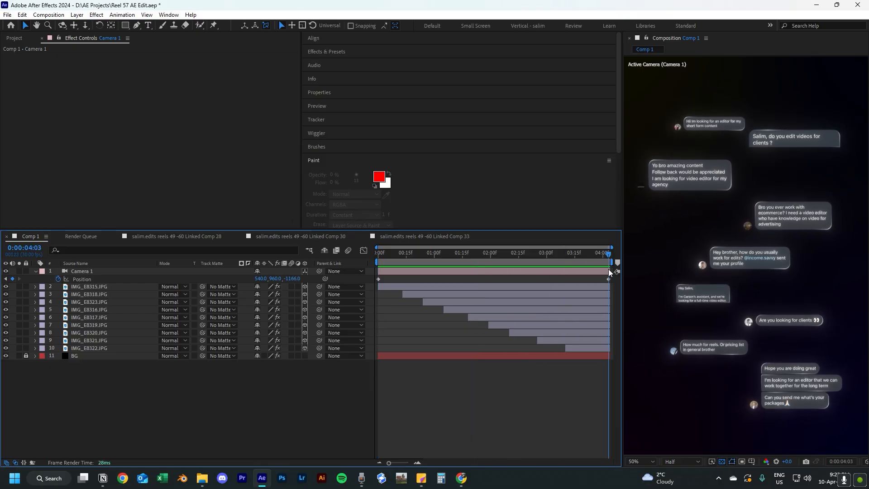
# Pull the camera's ending Z position further back to about -1252, preview the move, and collapse Camera 1's properties.
pyautogui.moveTo(292, 278); pyautogui.dragTo(270, 287)
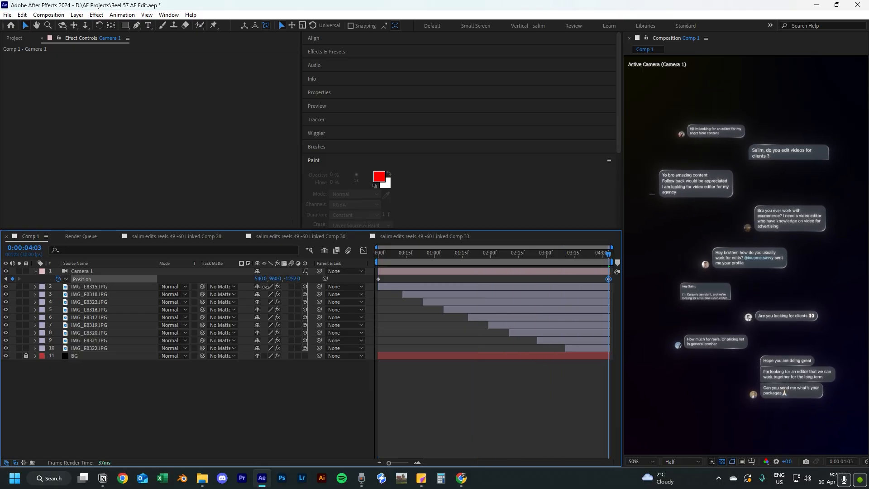
pyautogui.press('space')
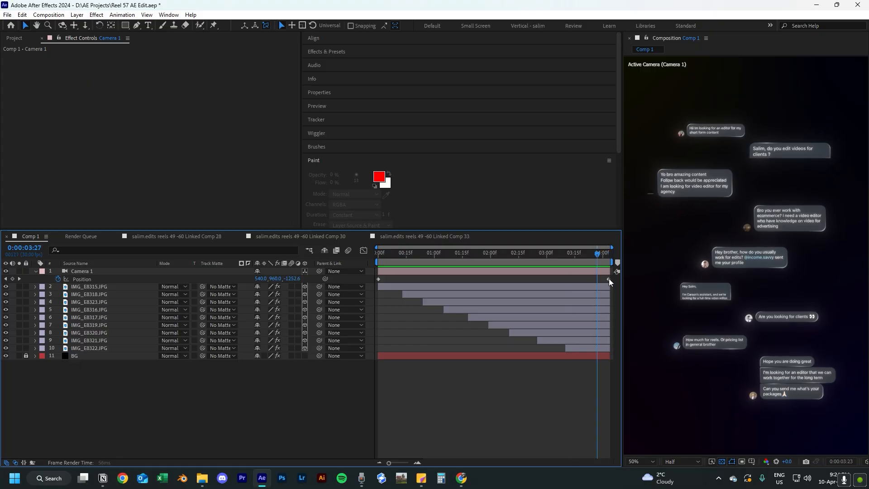
pyautogui.moveTo(608, 278); pyautogui.dragTo(327, 281)
pyautogui.click(35, 271)
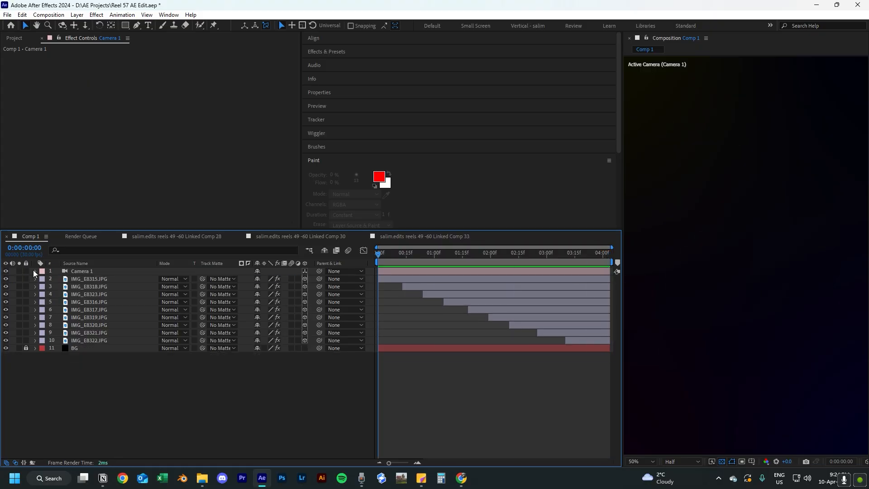
# Add a null object as a 3D layer and parent Camera 1 to it.
pyautogui.rightClick(124, 386)
pyautogui.moveTo(151, 276)
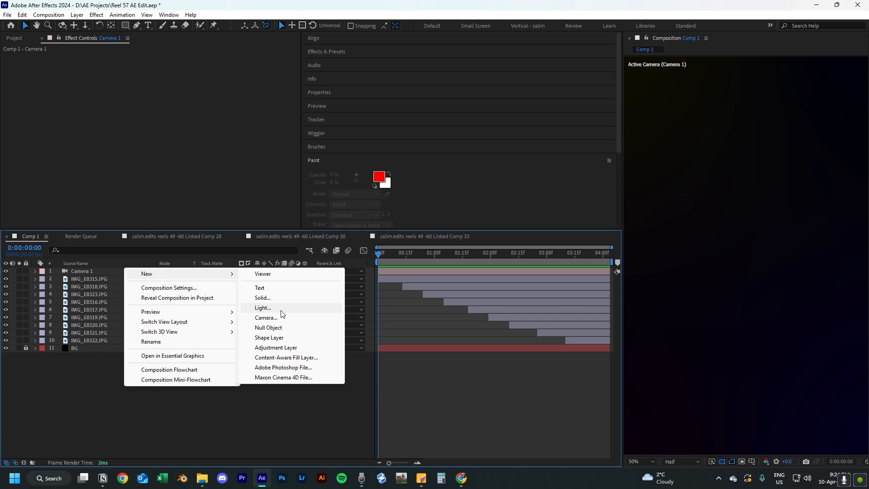
pyautogui.rightClick(192, 409)
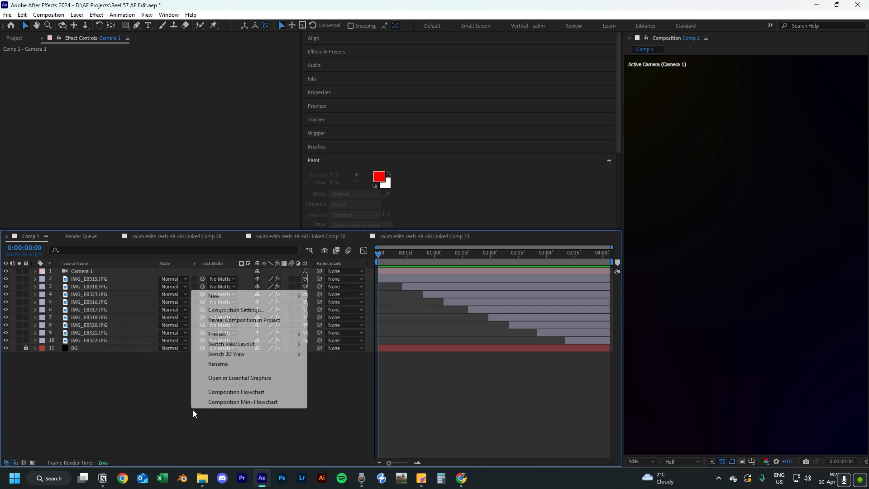
pyautogui.moveTo(234, 297)
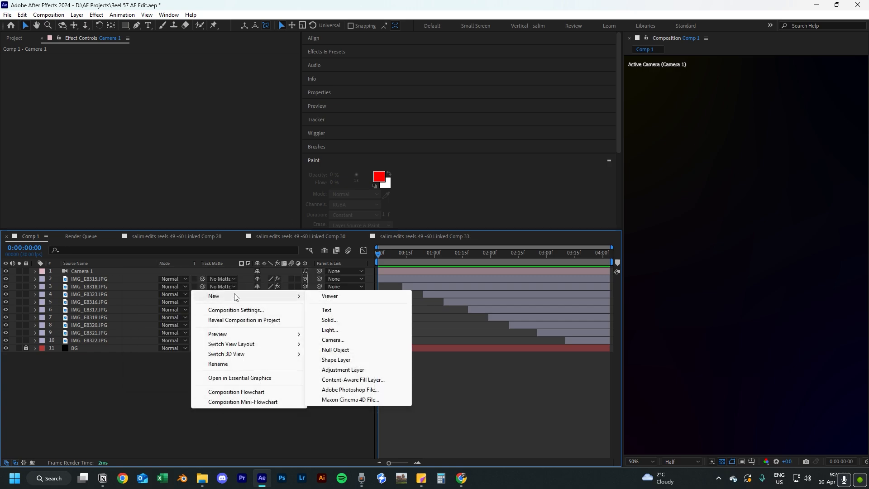
pyautogui.click(353, 354)
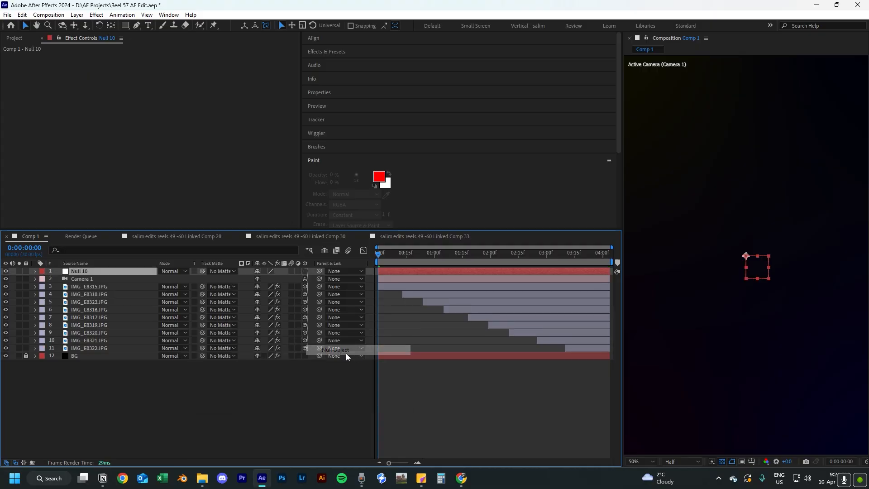
pyautogui.click(304, 271)
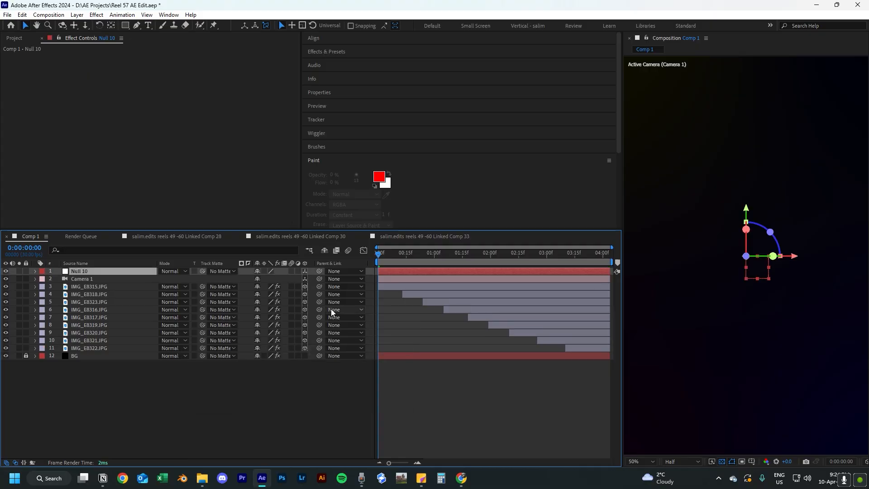
pyautogui.click(90, 277)
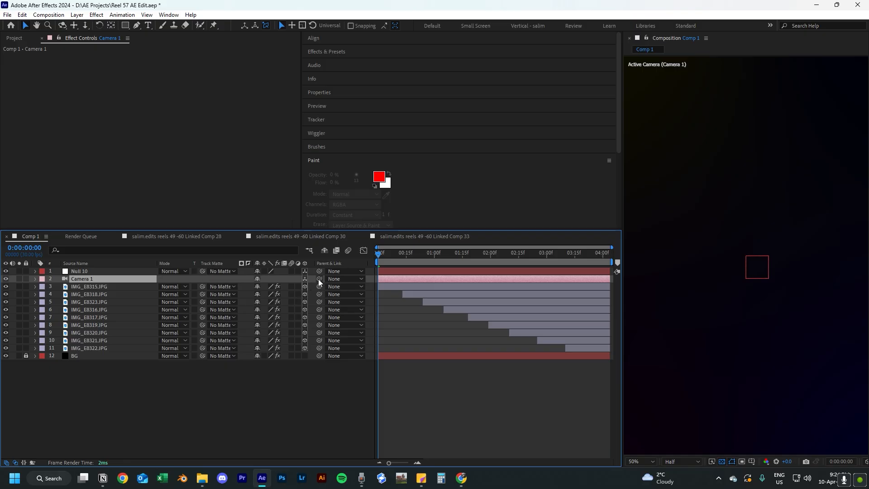
pyautogui.moveTo(319, 279); pyautogui.dragTo(87, 270)
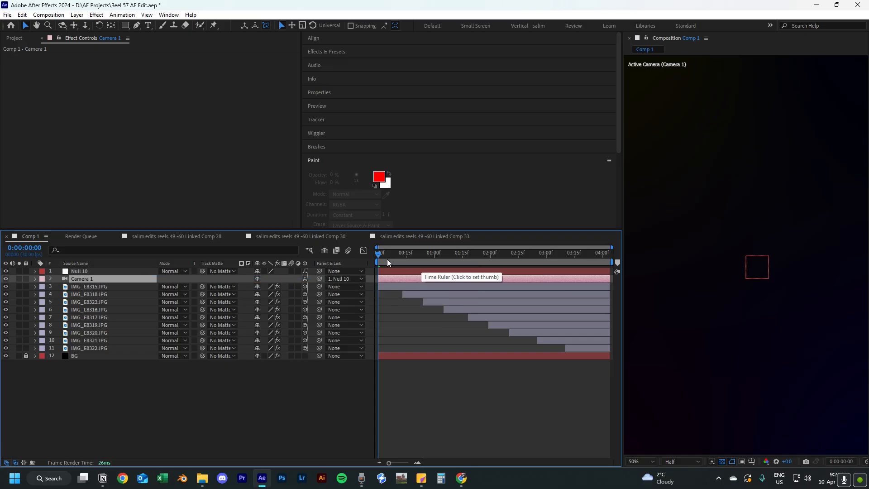
# Show the rotation properties of the null layer.
pyautogui.click(387, 271)
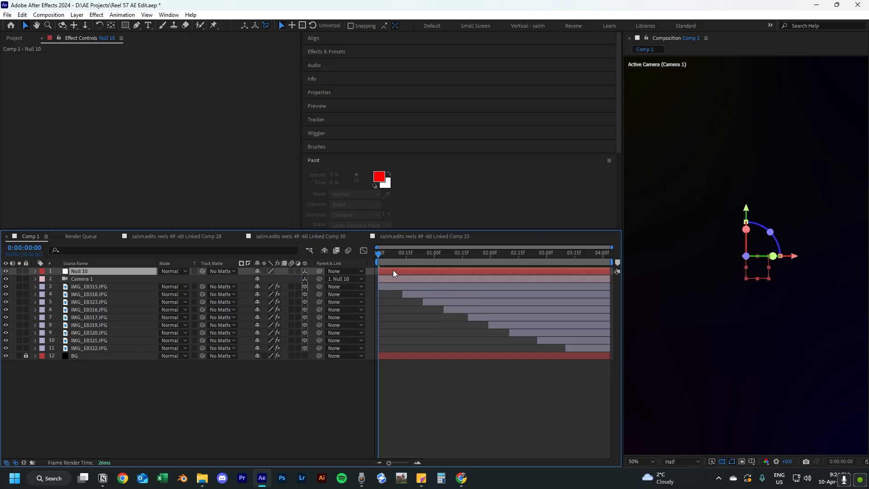
pyautogui.press('r')
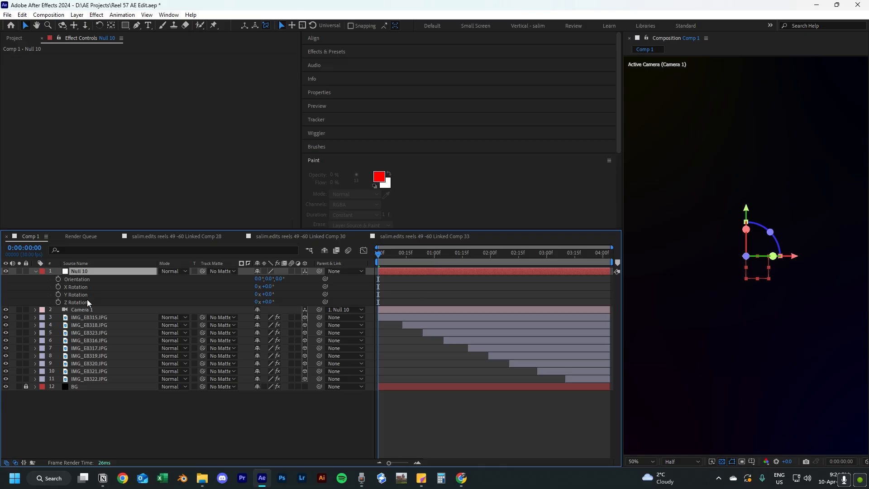
# Try rotating the null on its Y axis and tilting its Z Rotation to 9° at 0:00:00:09, and undo the test rotations.
pyautogui.click(395, 260)
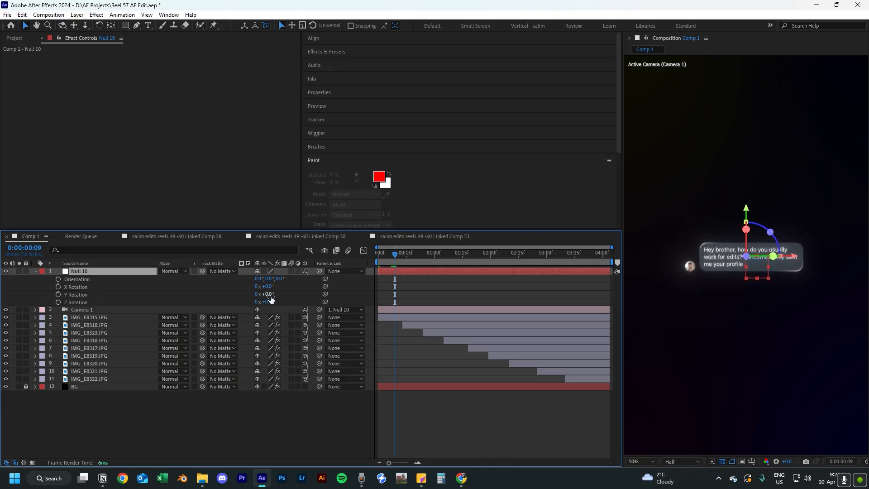
pyautogui.moveTo(267, 294)
pyautogui.mouseDown()
pyautogui.moveTo(274, 288)
pyautogui.moveTo(271, 302)
pyautogui.mouseUp()
pyautogui.hotkey('ctrl', 'z')
pyautogui.hotkey('ctrl', 'z')
pyautogui.press('Return')
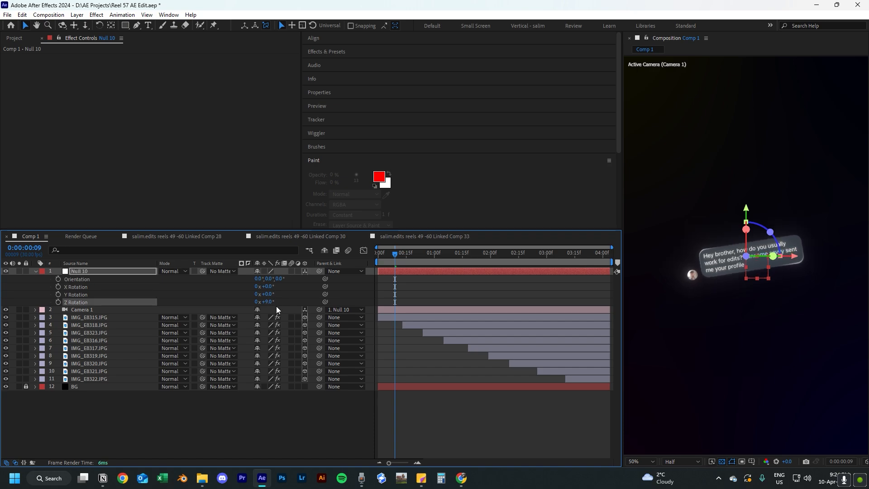
pyautogui.hotkey('ctrl', 'z')
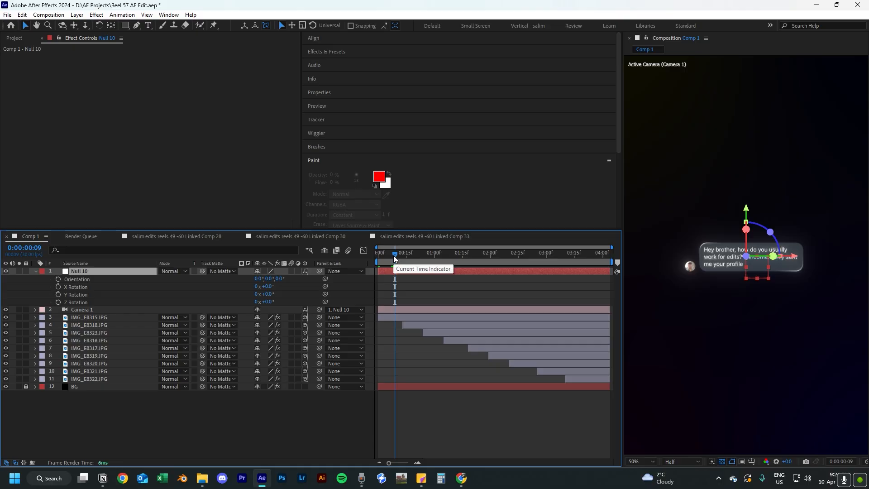
# Keyframe the null's Z Rotation from 12° at 0:00:00:00 to 0° at 0:00:00:06.
pyautogui.moveTo(393, 256); pyautogui.dragTo(371, 259)
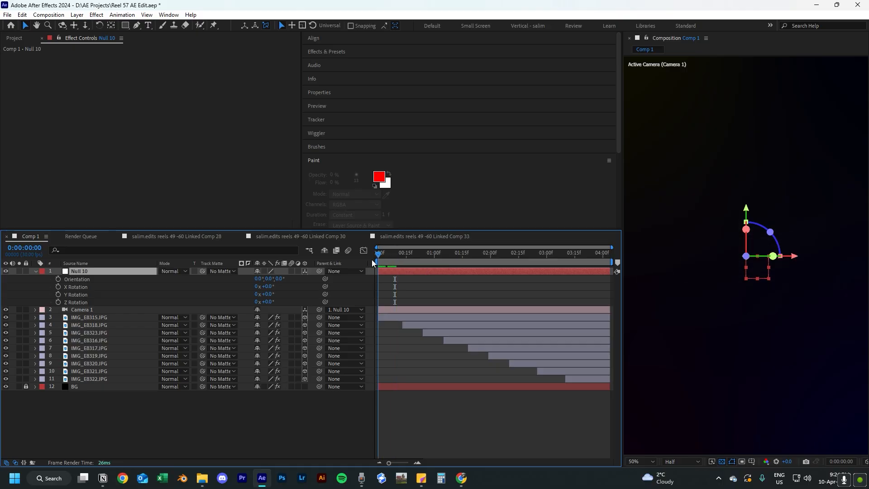
pyautogui.click(58, 302)
pyautogui.moveTo(272, 304); pyautogui.dragTo(274, 303)
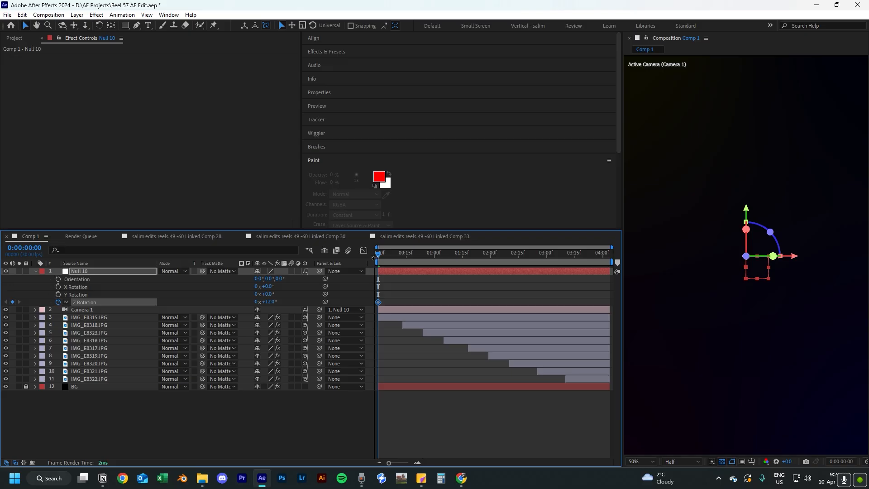
pyautogui.moveTo(375, 258); pyautogui.dragTo(391, 257)
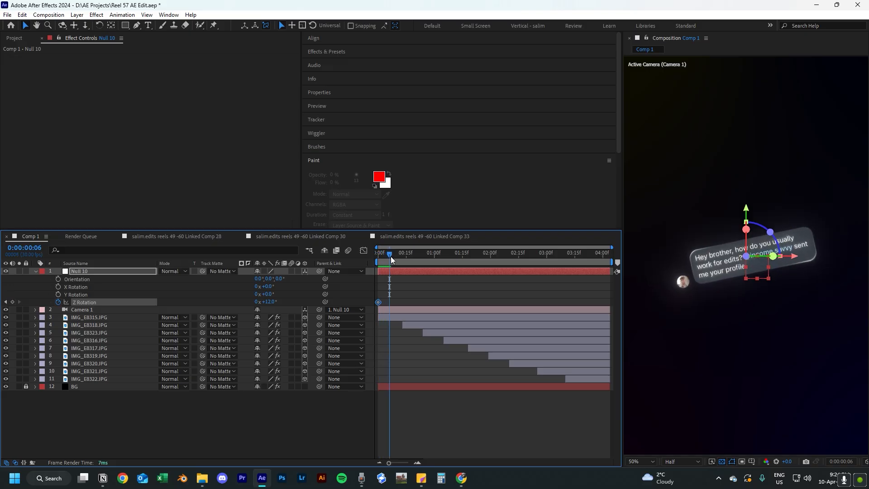
pyautogui.click(269, 302)
pyautogui.write('0')
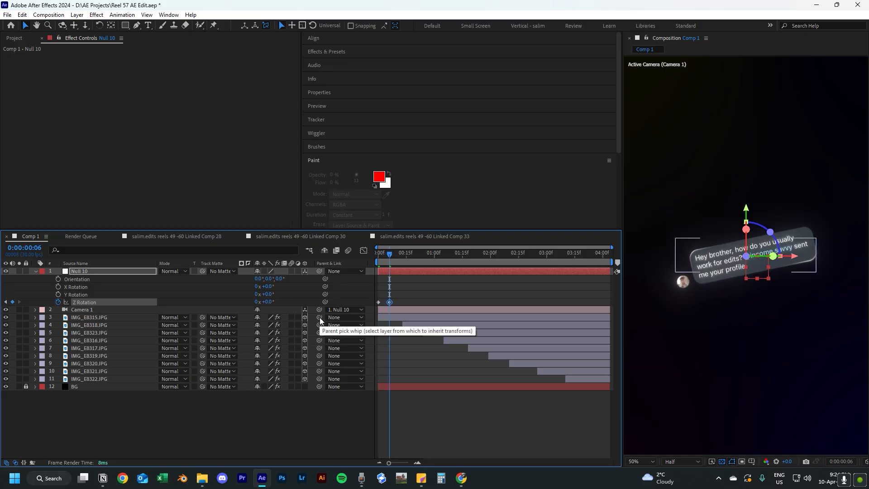
pyautogui.press('Return')
# Move the null's second Z Rotation keyframe to about 0:00:00:20, Easy Ease both keyframes, and play the tilt.
pyautogui.moveTo(385, 255); pyautogui.dragTo(378, 255)
pyautogui.press('space')
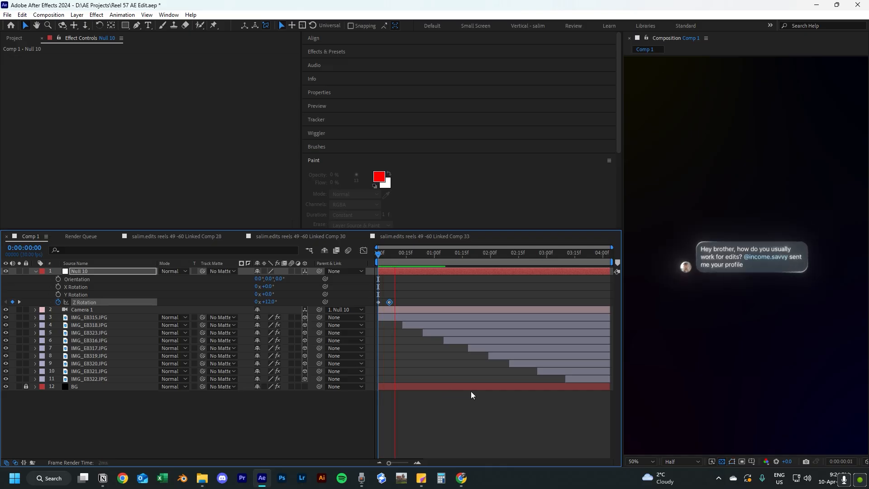
pyautogui.press('space')
pyautogui.moveTo(390, 306); pyautogui.dragTo(370, 308)
pyautogui.press('F9')
pyautogui.press('space')
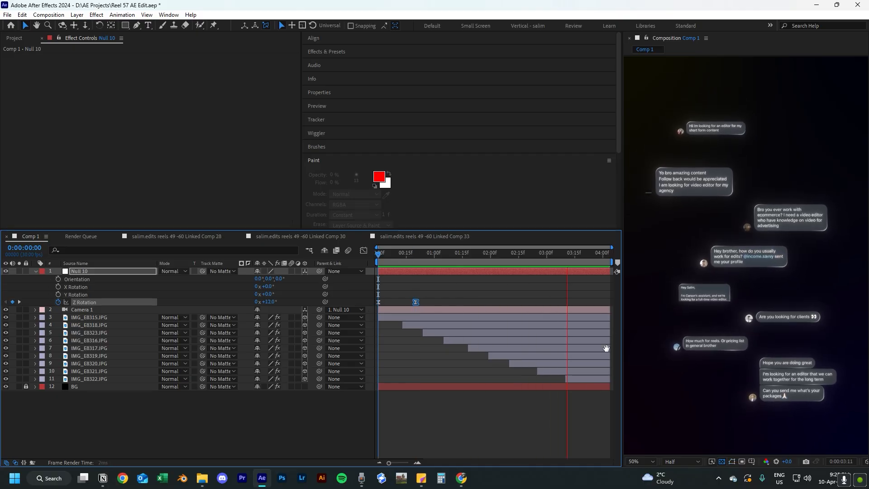
# Collapse the null's properties and add an adjustment layer above all layers, with the playhead at the composition's start.
pyautogui.click(207, 417)
pyautogui.rightClick(156, 413)
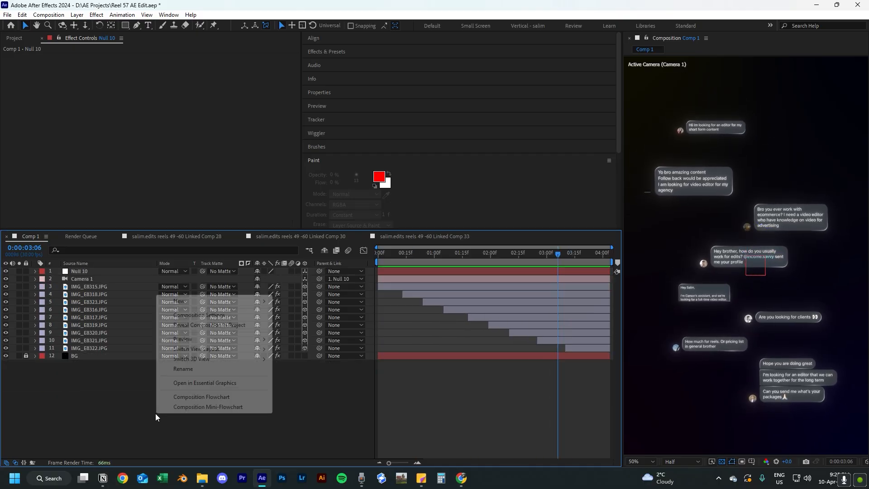
pyautogui.rightClick(122, 391)
pyautogui.rightClick(122, 391)
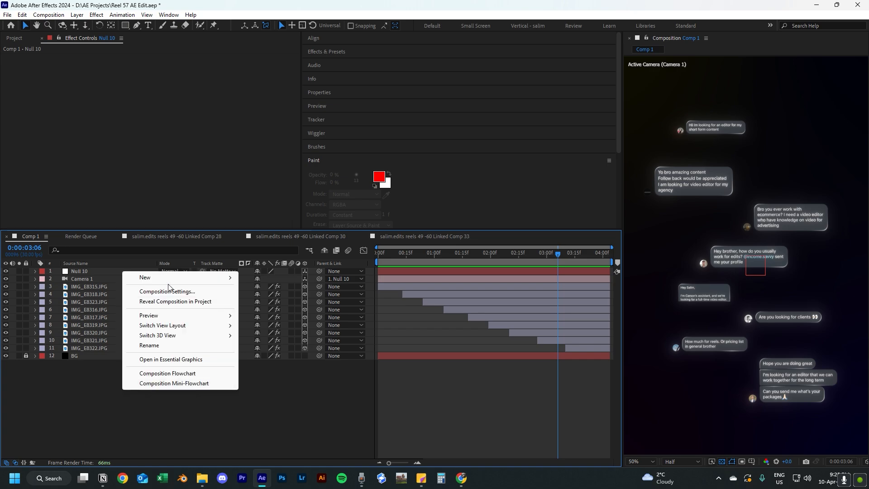
pyautogui.moveTo(171, 279)
pyautogui.click(274, 351)
pyautogui.press('Home')
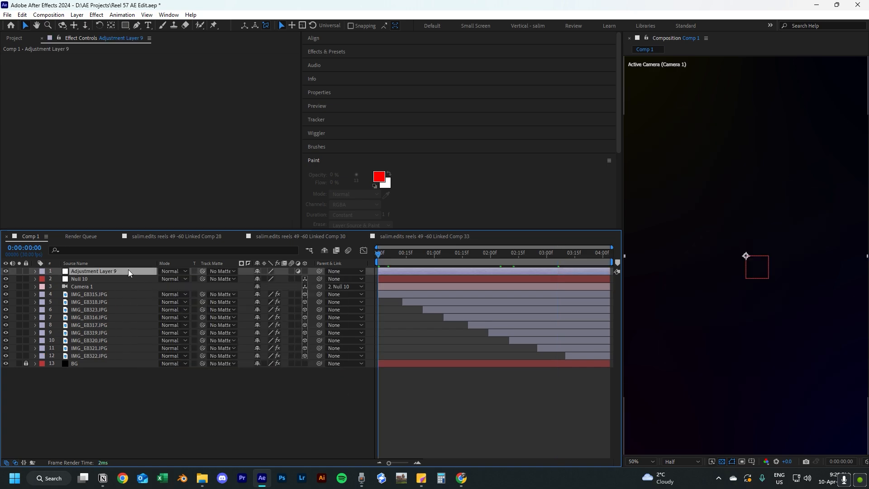
# Apply the Noise effect to the adjustment layer and set Amount of Noise to 3%.
pyautogui.hotkey('ctrl', 'space')
pyautogui.write('noise')
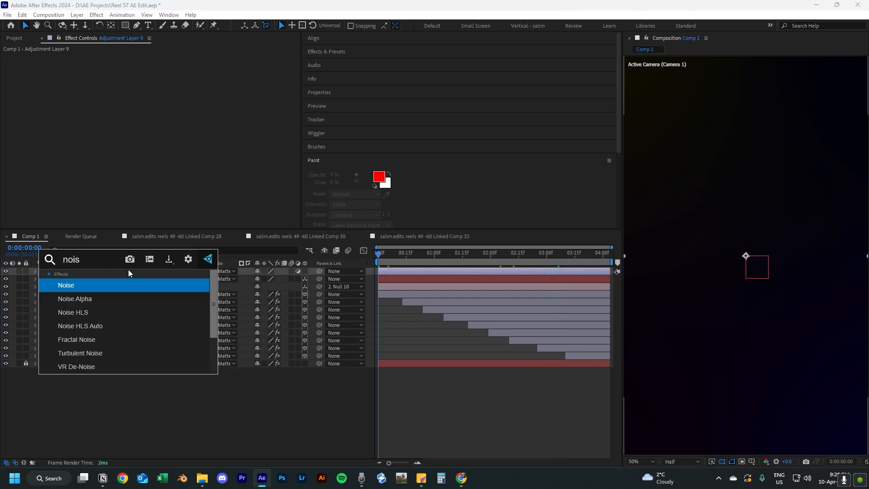
pyautogui.click(103, 276)
pyautogui.moveTo(433, 259); pyautogui.dragTo(444, 261)
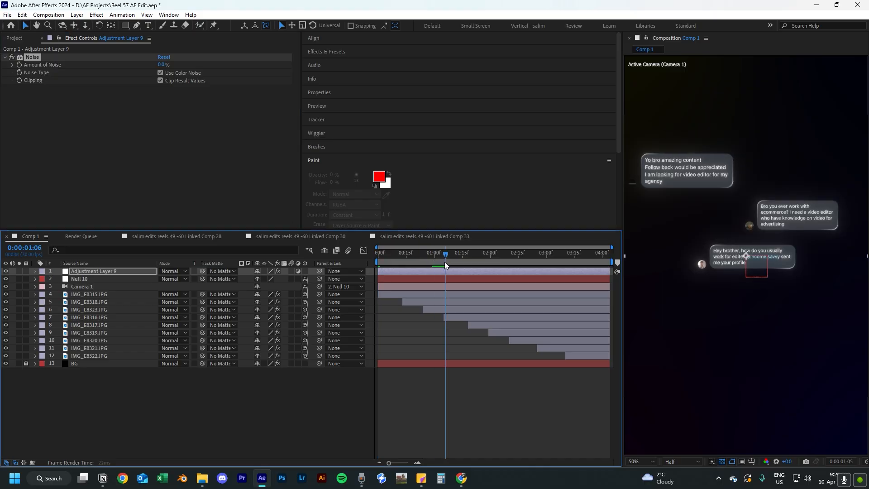
pyautogui.click(162, 65)
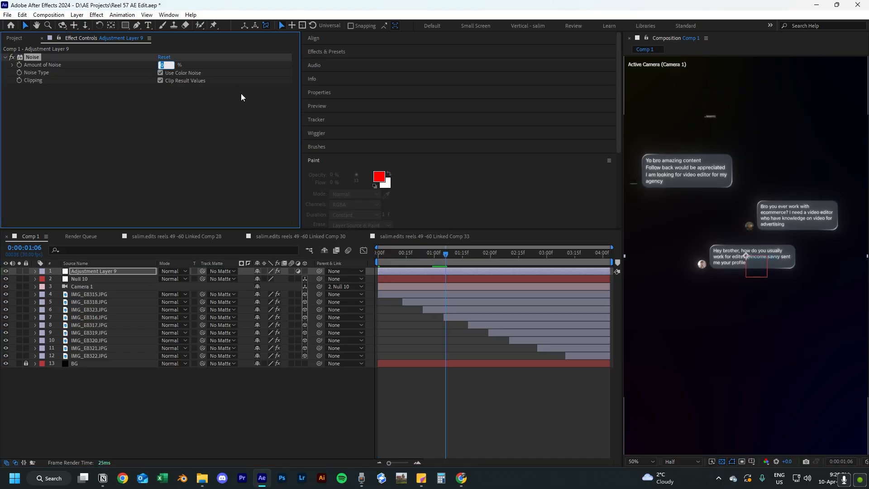
pyautogui.write('3')
pyautogui.press('Return')
# Set the composition preview resolution to Full for a close look at the message bubble text.
pyautogui.scroll(6, 726, 233)
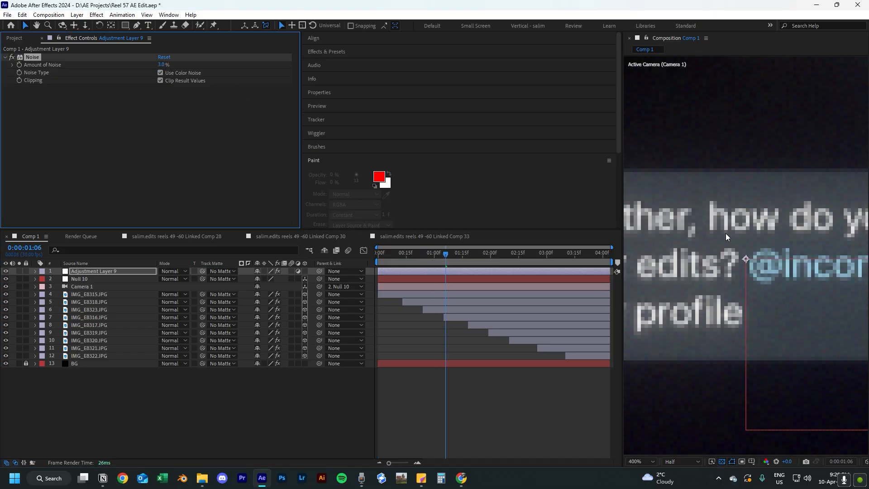
pyautogui.scroll(-2, 714, 264)
pyautogui.click(668, 460)
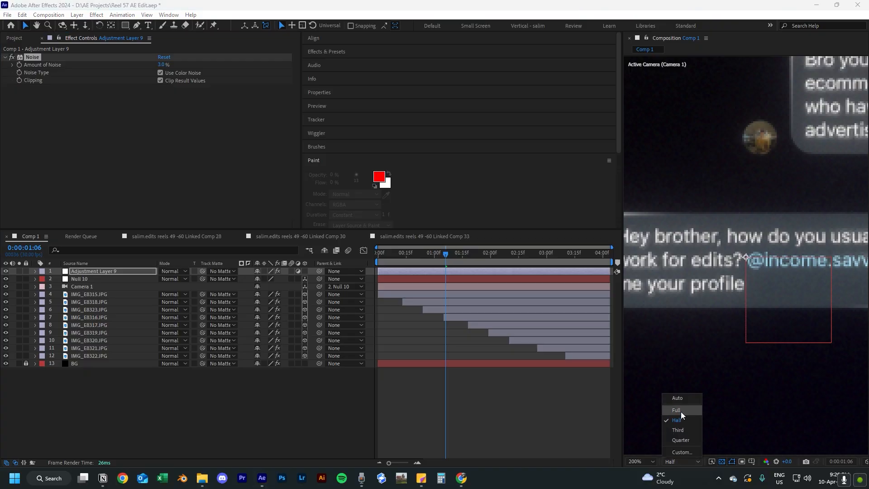
pyautogui.click(683, 409)
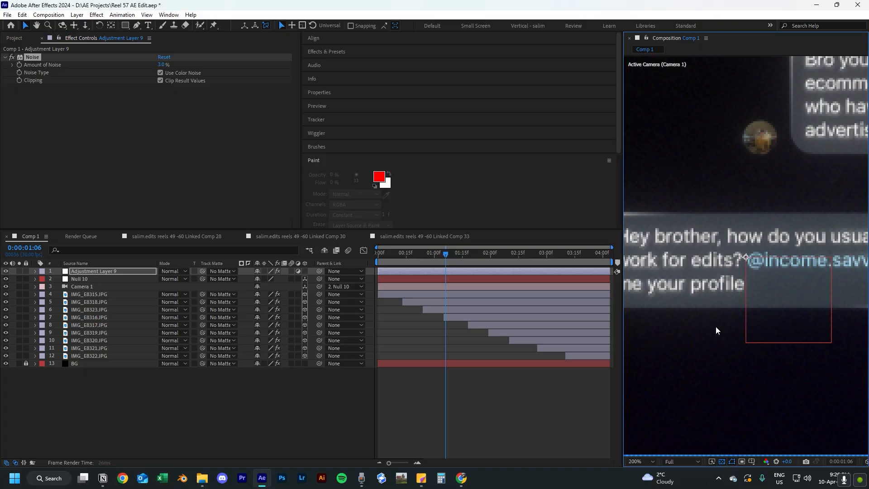
# Compare the enlarged bubble text with the Noise effect off and on, and fit the whole composition in view.
pyautogui.scroll(2, 718, 271)
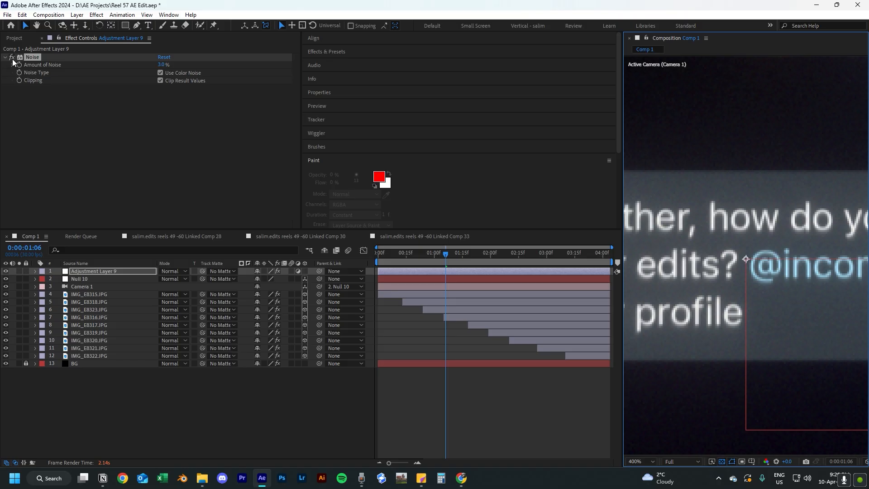
pyautogui.click(12, 58)
pyautogui.click(12, 58)
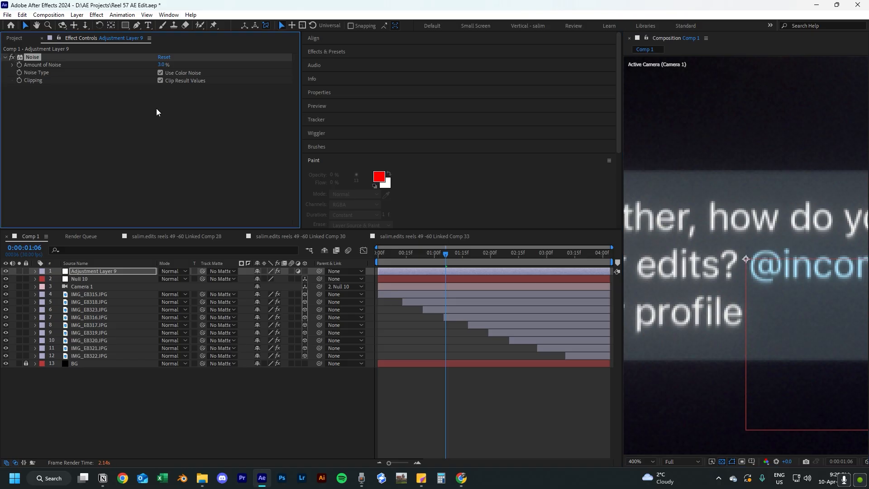
pyautogui.click(647, 370)
pyautogui.hotkey('shift', '/')
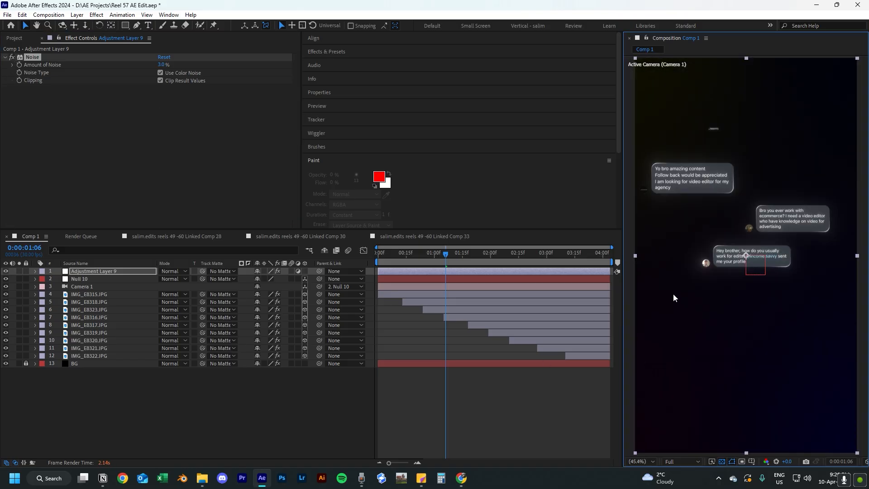
# Apply the VR Chromatic Aberrations effect to the adjustment layer, with the playhead at the composition's start.
pyautogui.moveTo(431, 261); pyautogui.dragTo(391, 270)
pyautogui.click(394, 271)
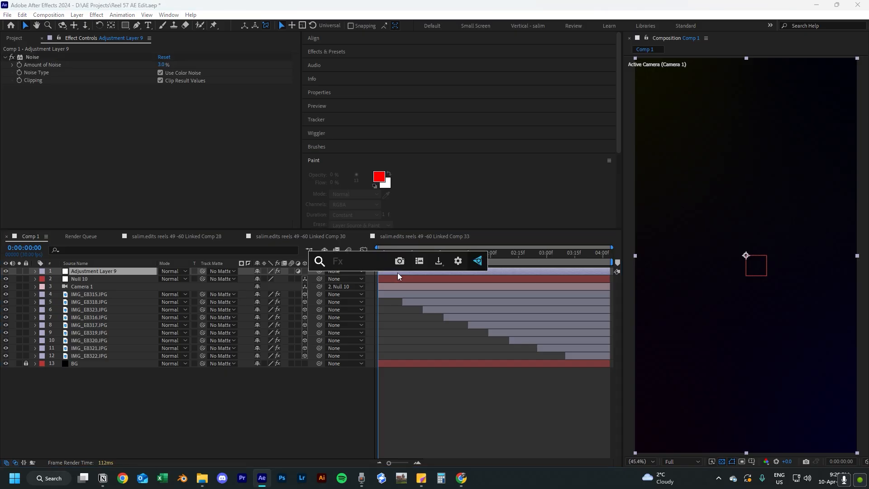
pyautogui.hotkey('ctrl', 'space')
pyautogui.write('chr')
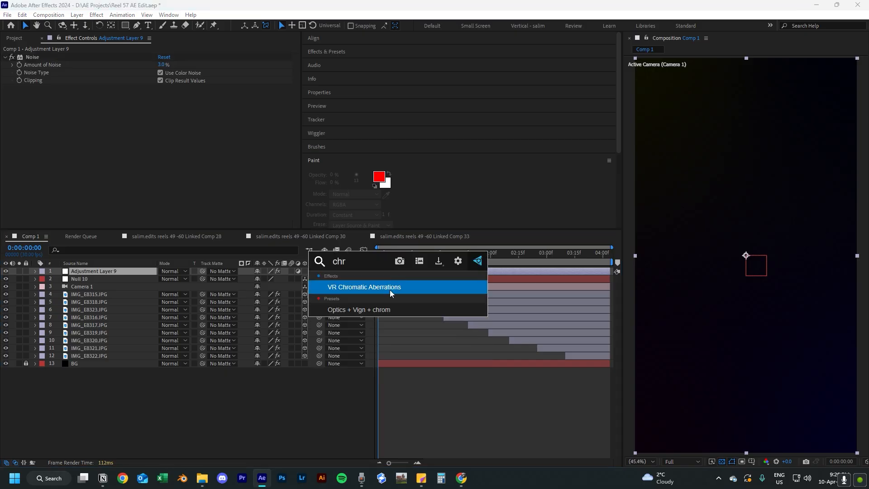
pyautogui.click(387, 286)
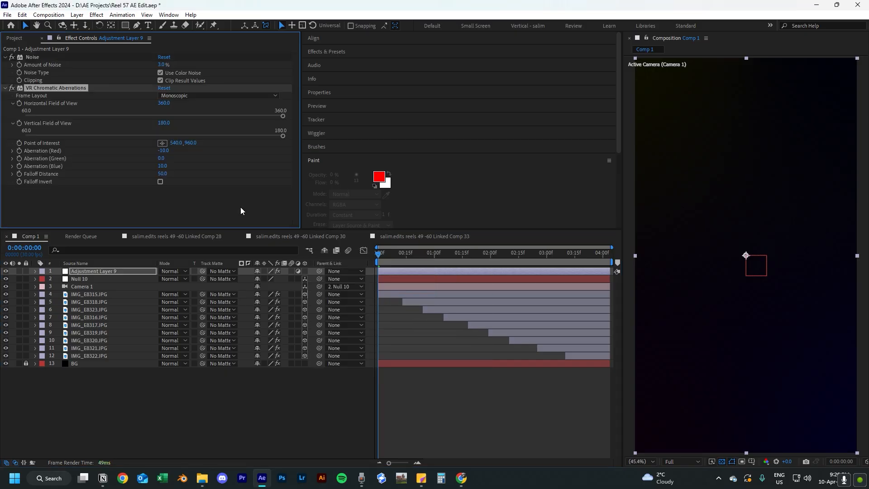
# Set the chromatic aberration to Red -1, Green 1 and Blue 1, with a Falloff Distance of 1.
pyautogui.click(161, 153)
pyautogui.write('-1')
pyautogui.press('Tab')
pyautogui.write('1')
pyautogui.press('Tab')
pyautogui.write('1')
pyautogui.press('Tab')
pyautogui.write('1')
pyautogui.click(325, 415)
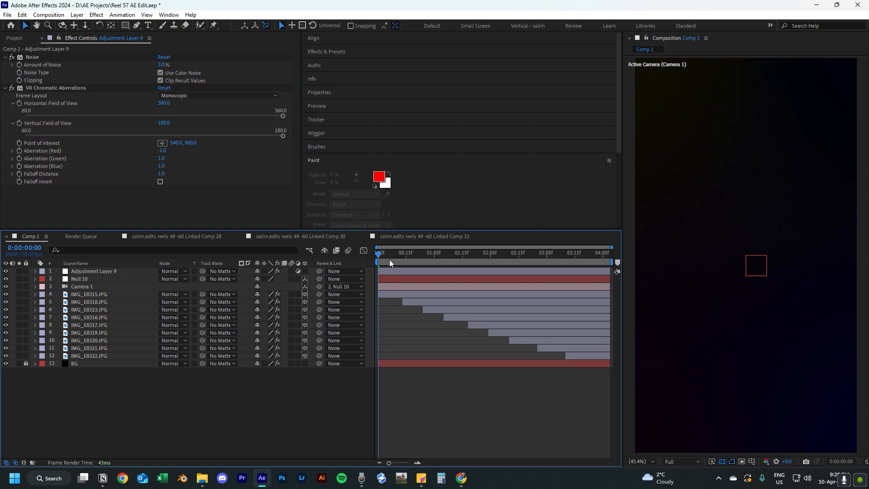
# Check the colour fringing on the text at 0:00:00:22 and set Aberration (Green) to 0.
pyautogui.moveTo(389, 260); pyautogui.dragTo(420, 260)
pyautogui.scroll(8, 732, 256)
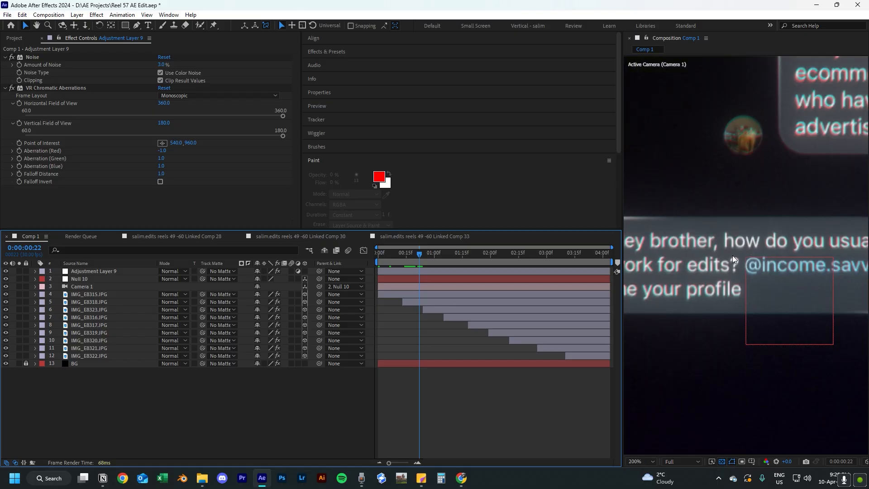
pyautogui.scroll(2, 768, 215)
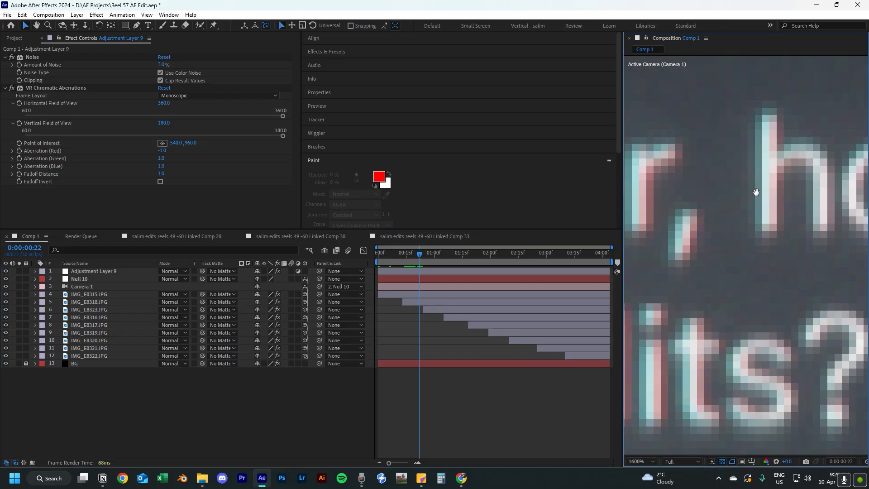
pyautogui.click(162, 158)
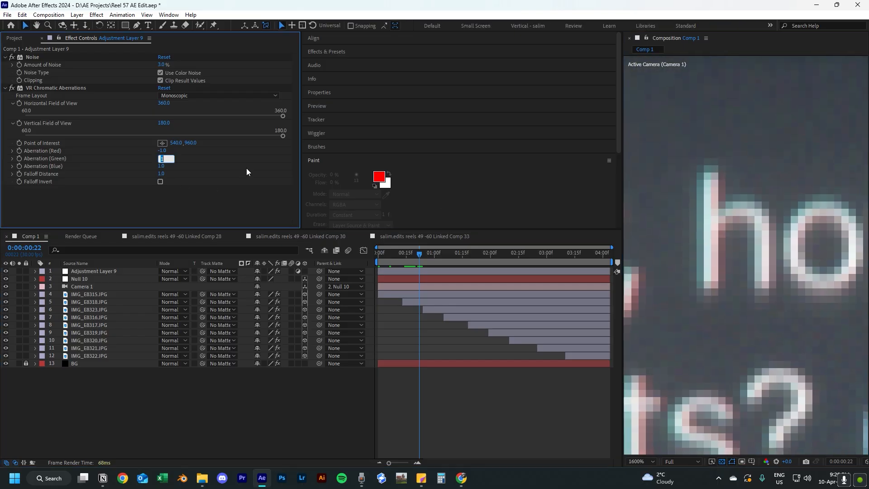
pyautogui.write('0')
pyautogui.press('Return')
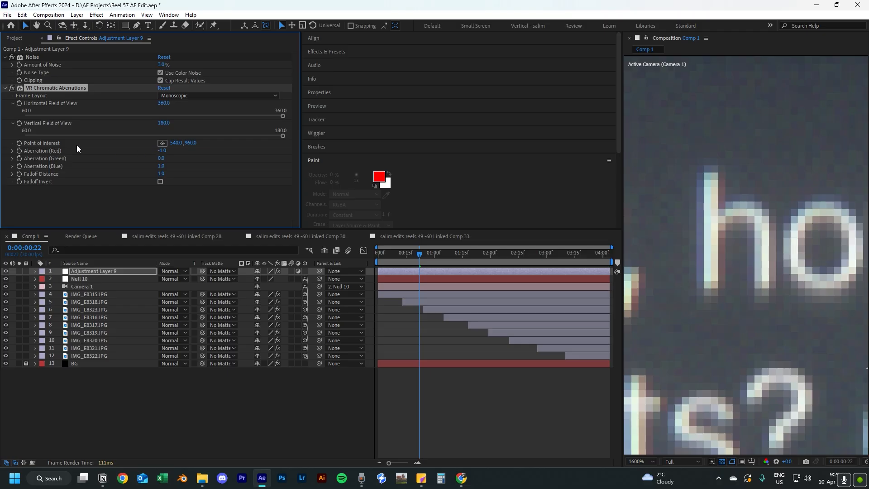
# Compare the text with VR Chromatic Aberrations off and on, and play the whole composition from the start.
pyautogui.click(12, 89)
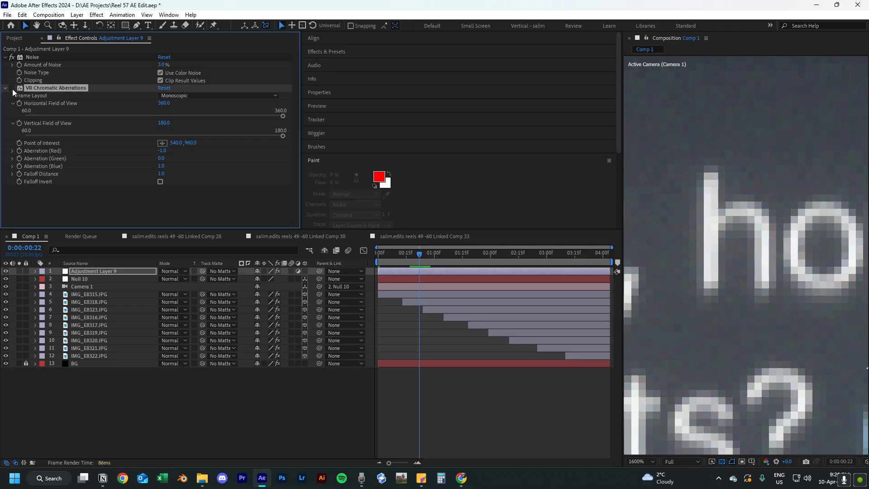
pyautogui.click(13, 89)
pyautogui.click(12, 89)
pyautogui.click(13, 89)
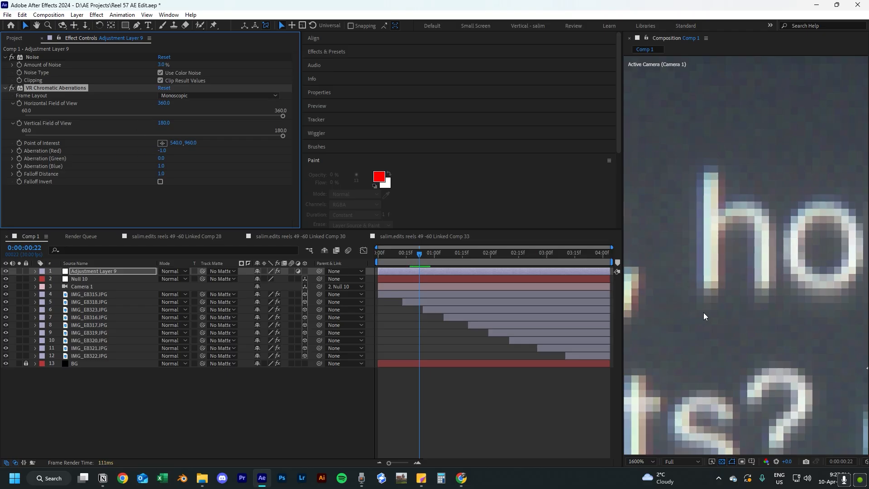
pyautogui.scroll(-2, 703, 312)
pyautogui.click(737, 309)
pyautogui.hotkey('shift', '/')
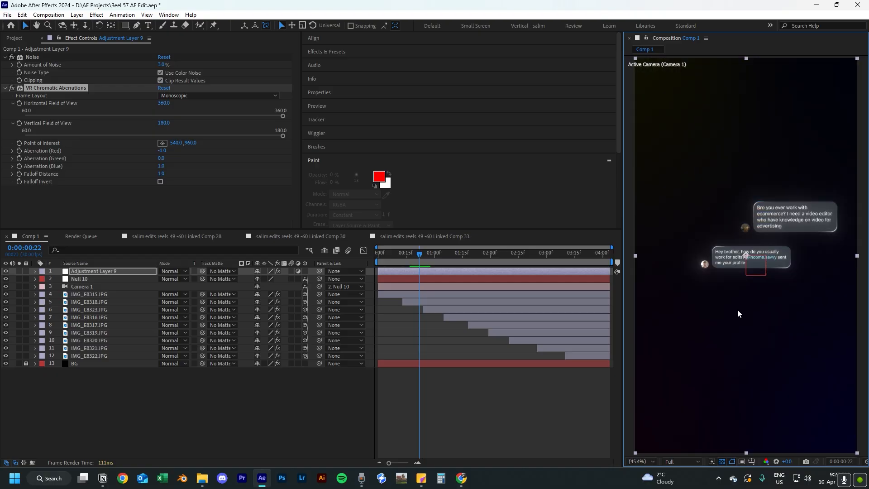
pyautogui.press('Home')
pyautogui.press('space')
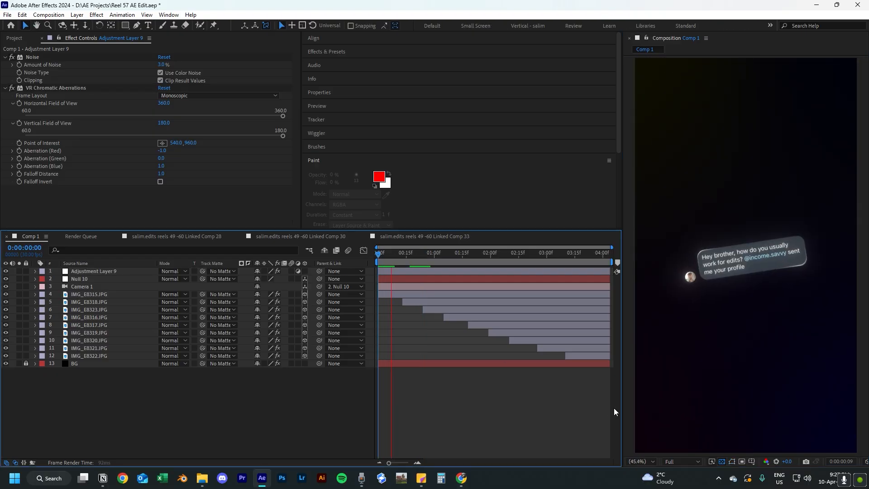
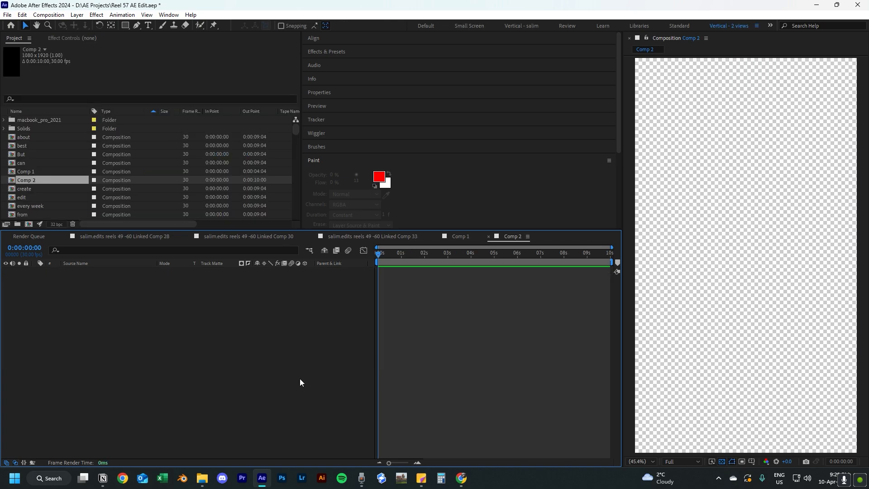
# Create a 1080 × 1920 px solid named BG in off-white F5F5F5 in Comp 2.
pyautogui.hotkey('ctrl', 's')
pyautogui.hotkey('ctrl', 'y')
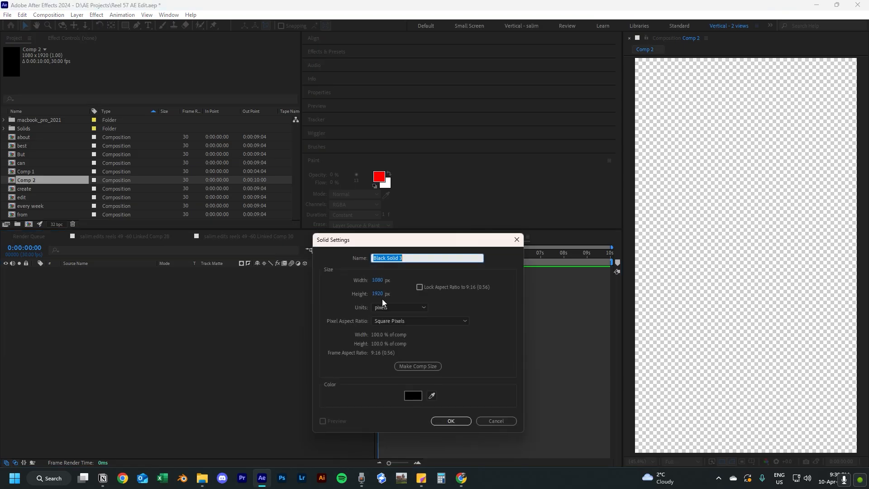
pyautogui.write('BG')
pyautogui.click(413, 395)
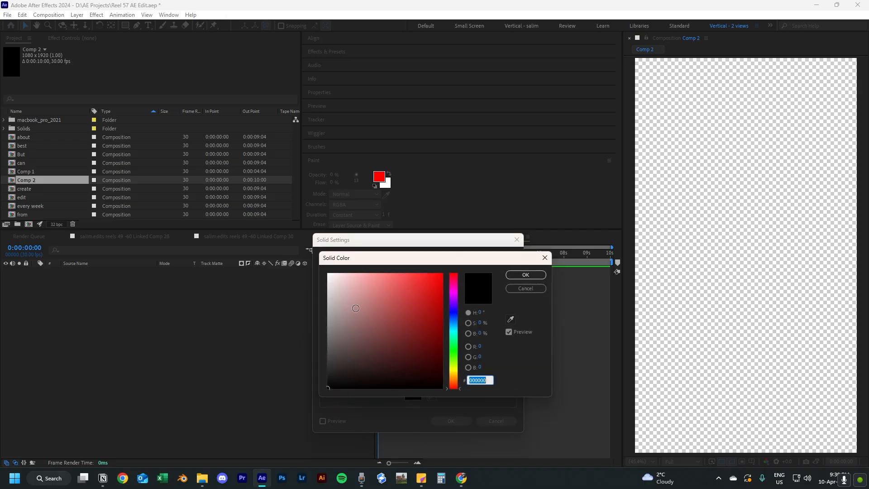
pyautogui.write('ffffff')
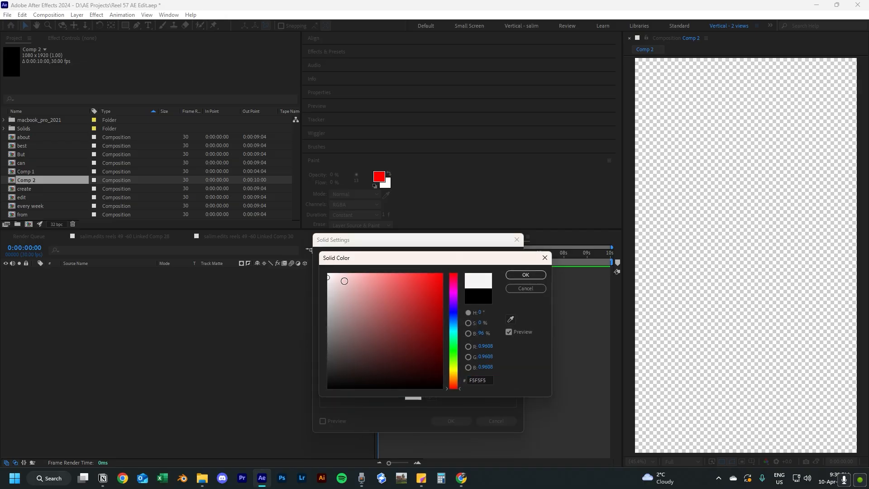
pyautogui.click(327, 280)
pyautogui.moveTo(491, 378); pyautogui.dragTo(458, 378)
pyautogui.click(524, 276)
pyautogui.click(450, 420)
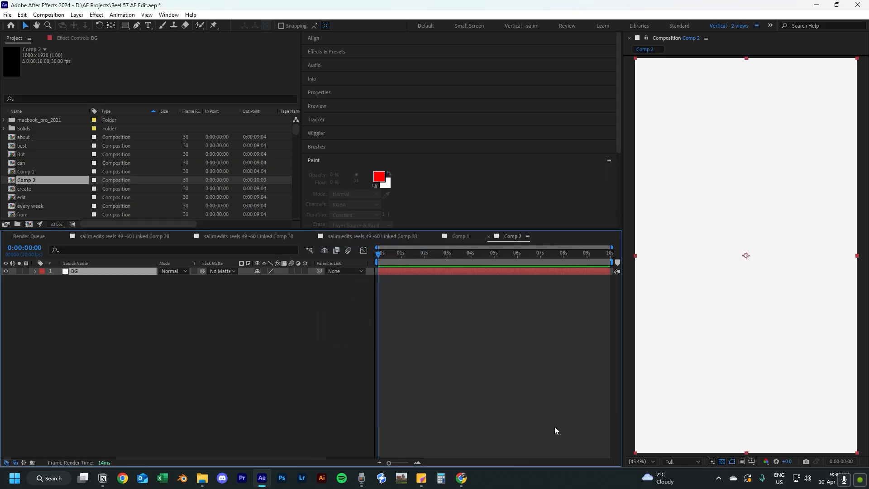
pyautogui.click(336, 346)
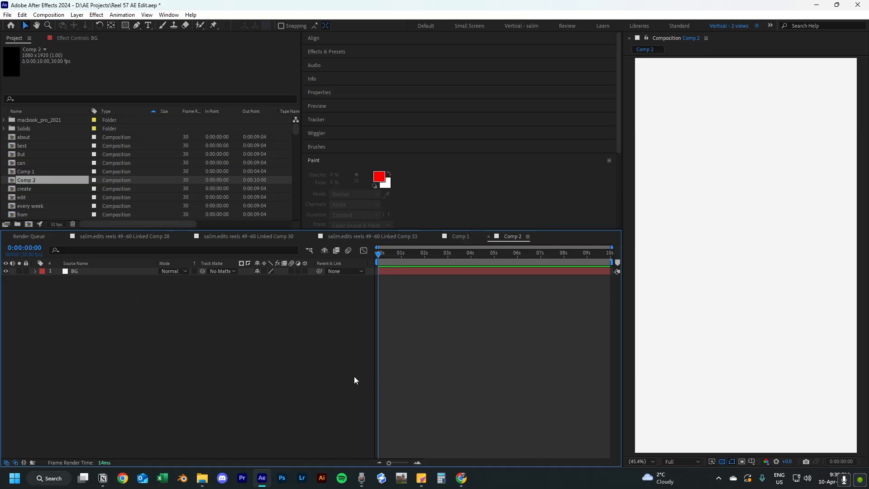
# Add a text layer reading "iMessage" above the BG solid.
pyautogui.click(77, 40)
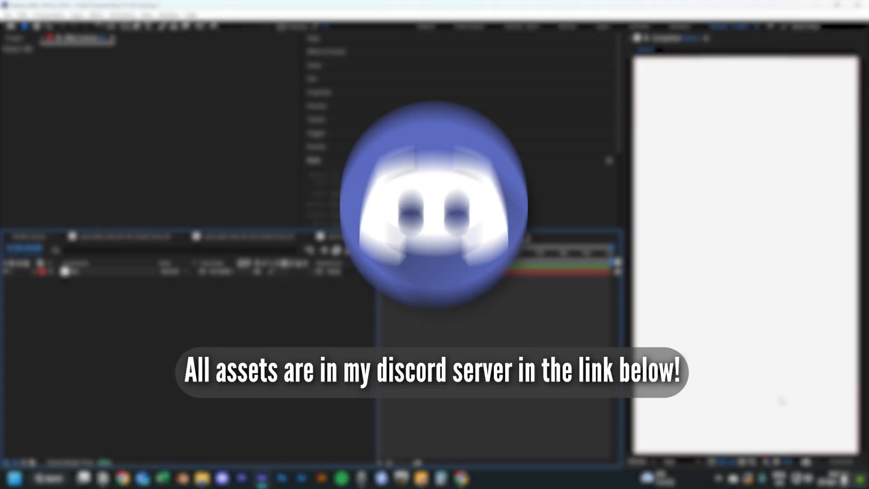
pyautogui.rightClick(223, 327)
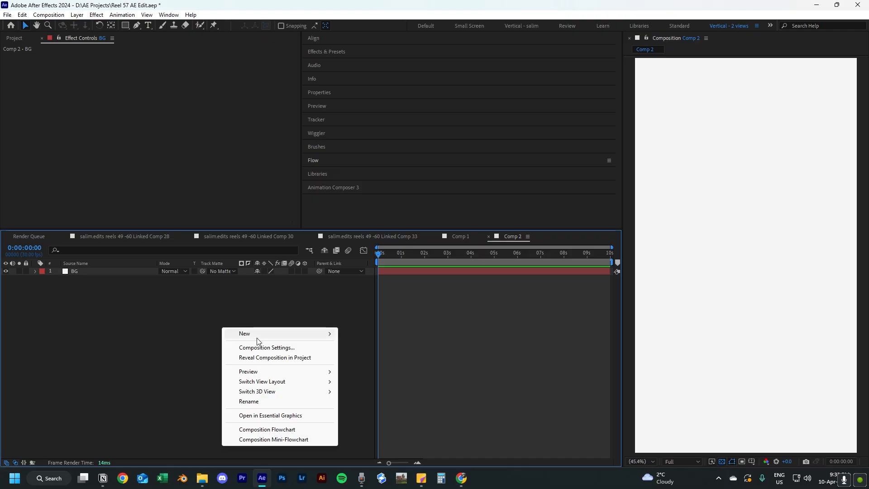
pyautogui.moveTo(257, 337)
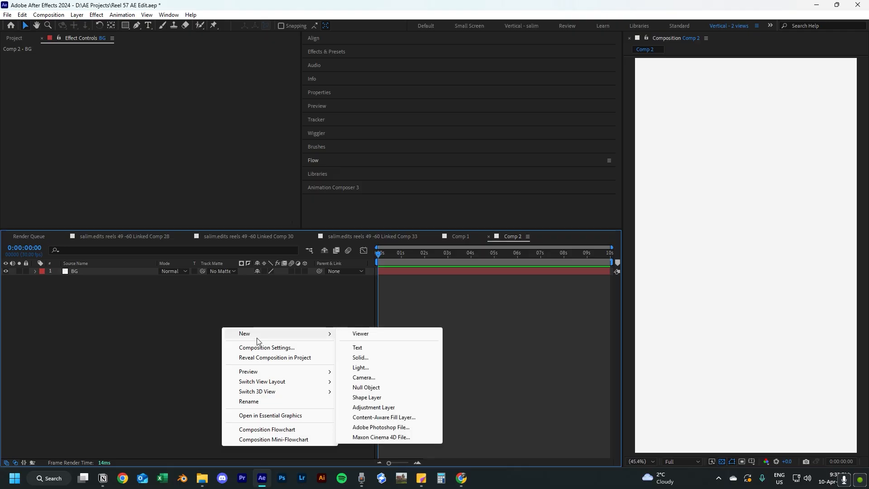
pyautogui.click(371, 349)
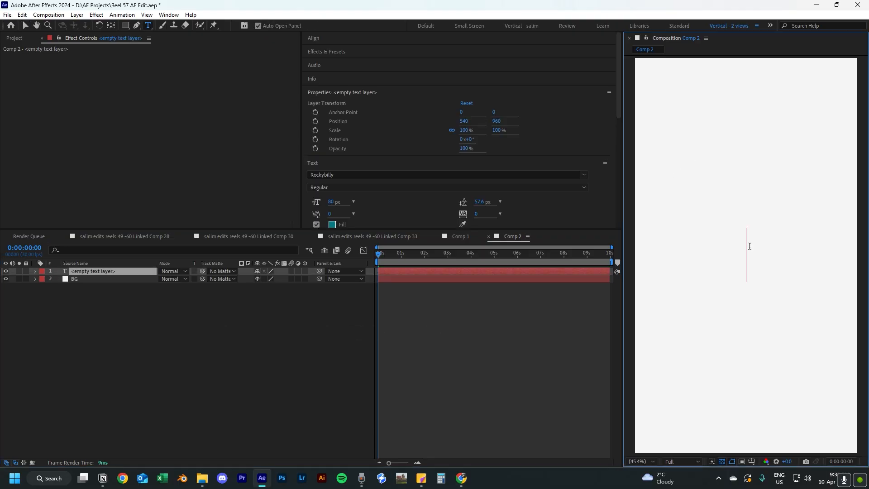
pyautogui.write('iMessage')
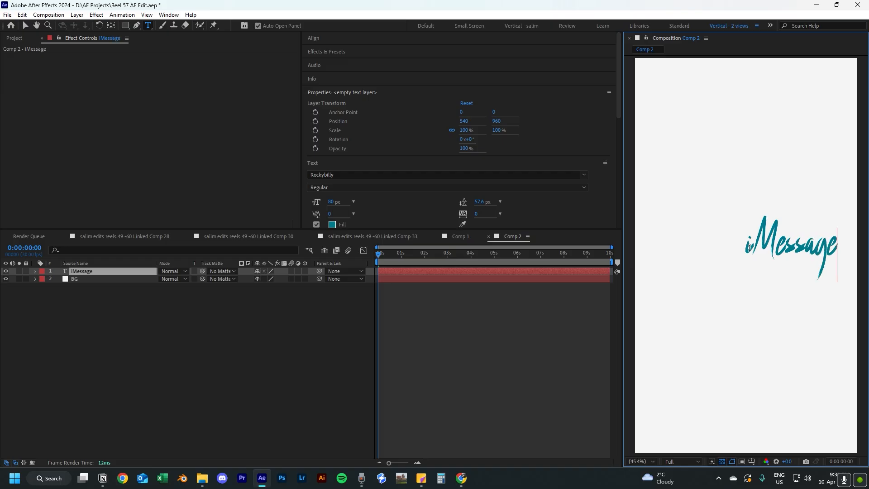
pyautogui.click(408, 346)
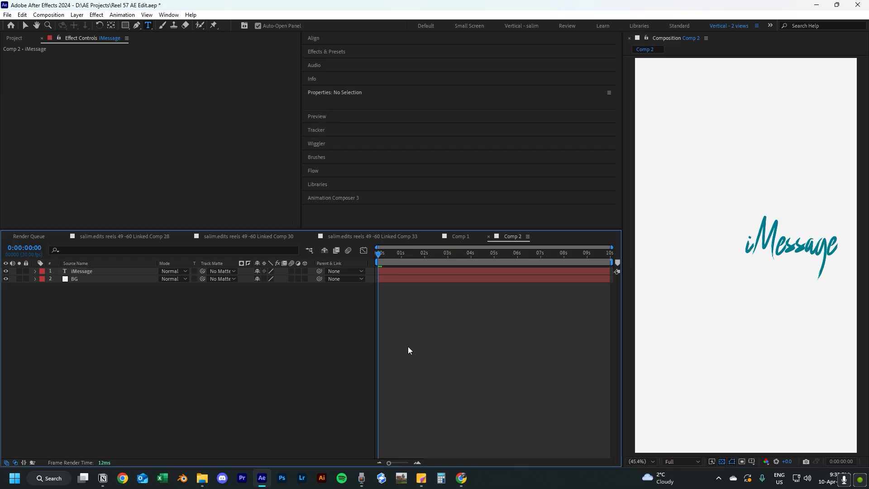
# Set the iMessage text layer's font to SF Pro Display in the Medium style.
pyautogui.click(140, 271)
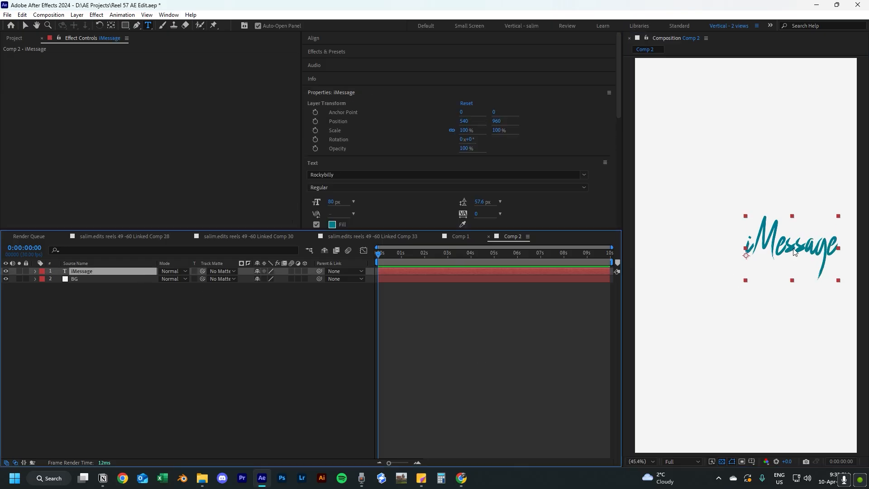
pyautogui.press('v')
pyautogui.click(378, 175)
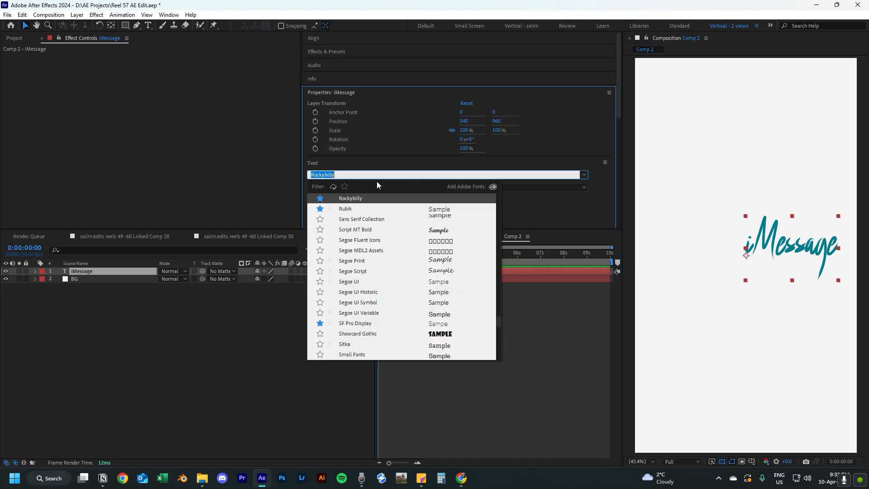
pyautogui.click(344, 186)
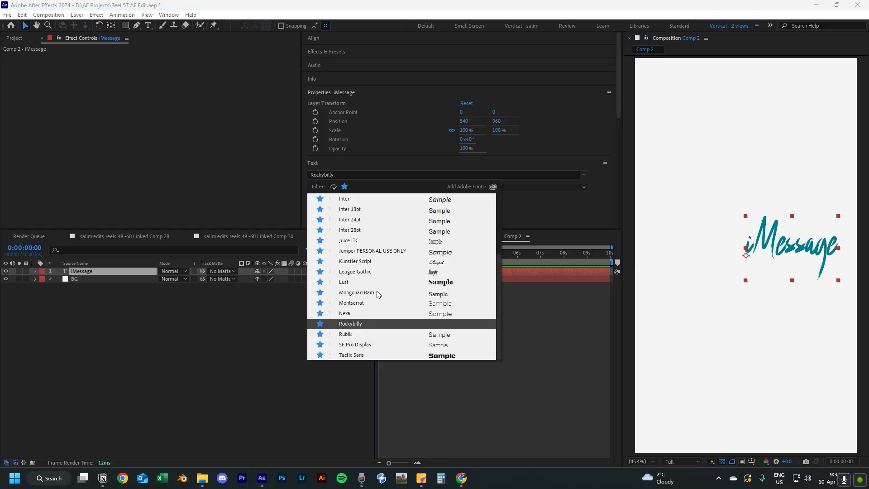
pyautogui.click(360, 345)
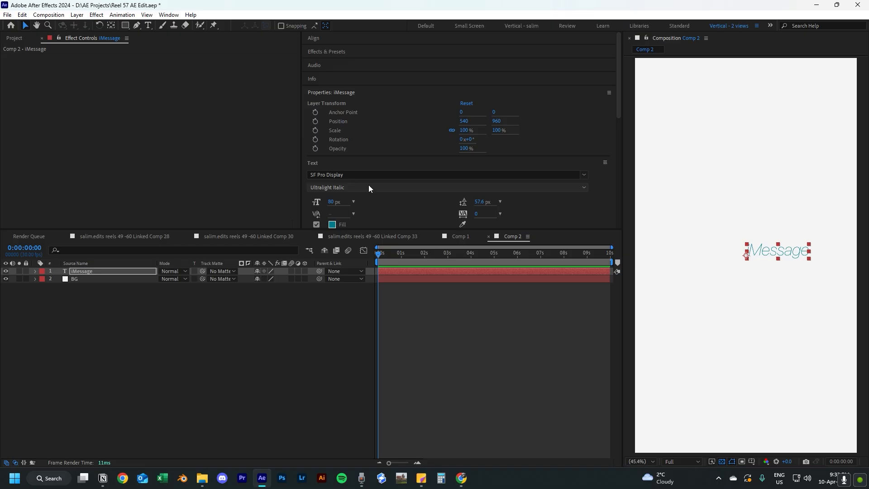
pyautogui.click(368, 186)
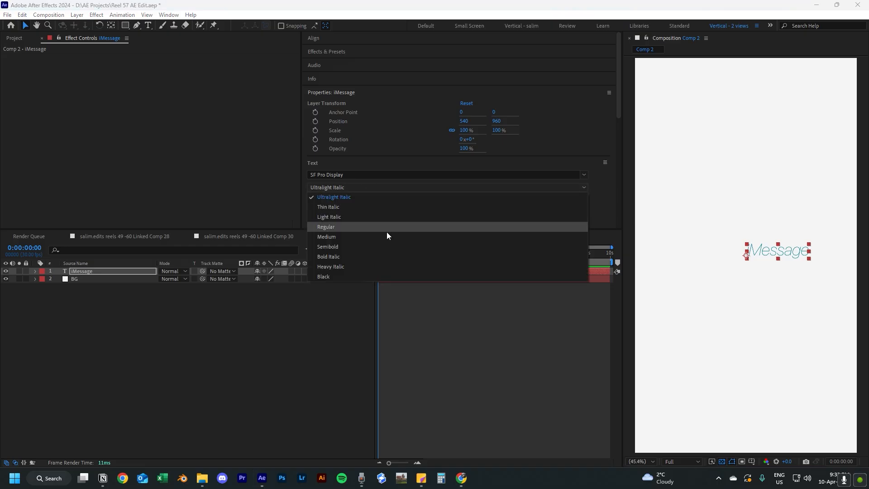
pyautogui.click(374, 237)
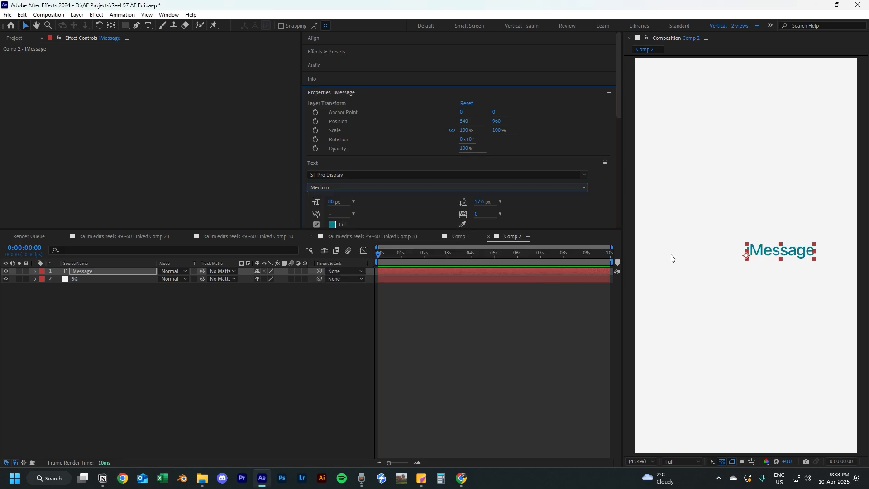
# Move the iMessage text towards the composition's upper left and change its fill to grey 979797.
pyautogui.moveTo(769, 251); pyautogui.dragTo(699, 159)
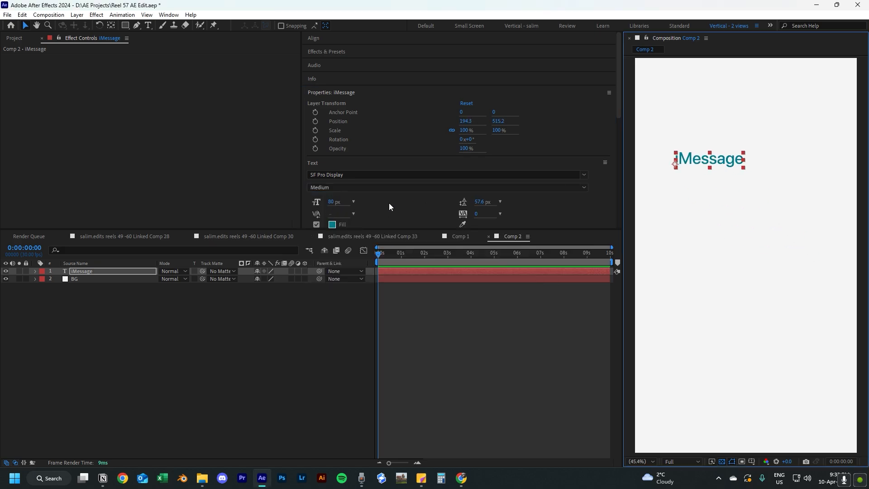
pyautogui.scroll(-3, 389, 207)
pyautogui.click(331, 165)
pyautogui.click(324, 316)
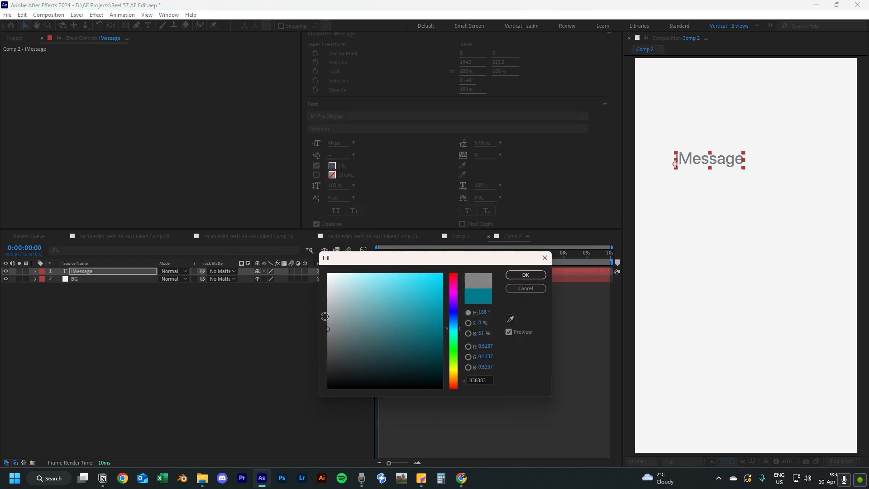
pyautogui.moveTo(325, 316); pyautogui.dragTo(326, 320)
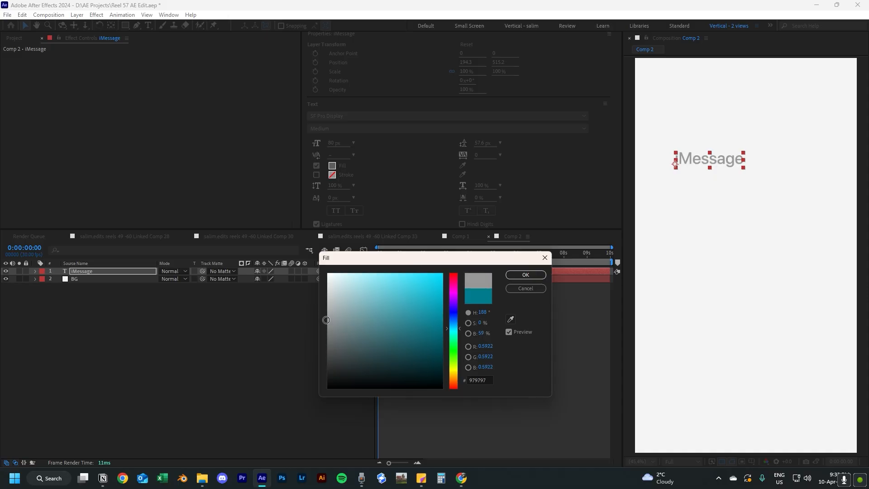
pyautogui.click(520, 275)
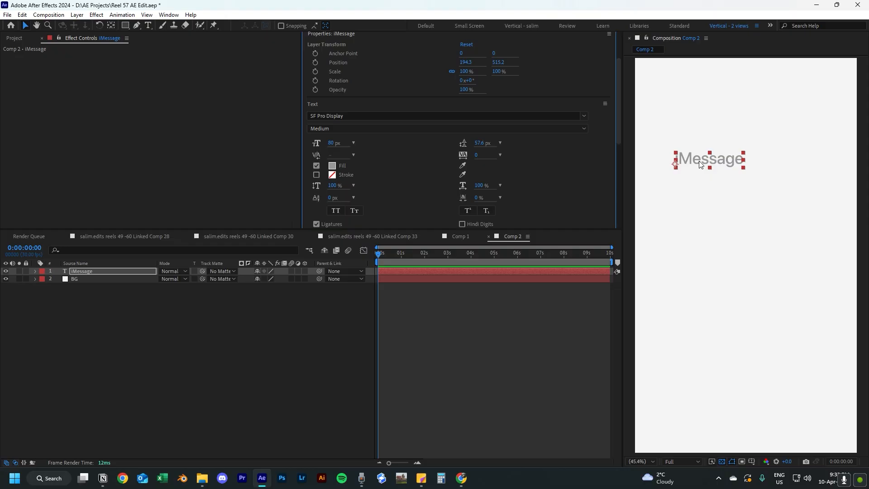
# Centre the iMessage text's anchor point and the layer in the composition, then move it straight up to a Y position of about 176.
pyautogui.click(698, 161)
pyautogui.hotkey('ctrl', 'alt', 'Home')
pyautogui.hotkey('ctrl', 'Home')
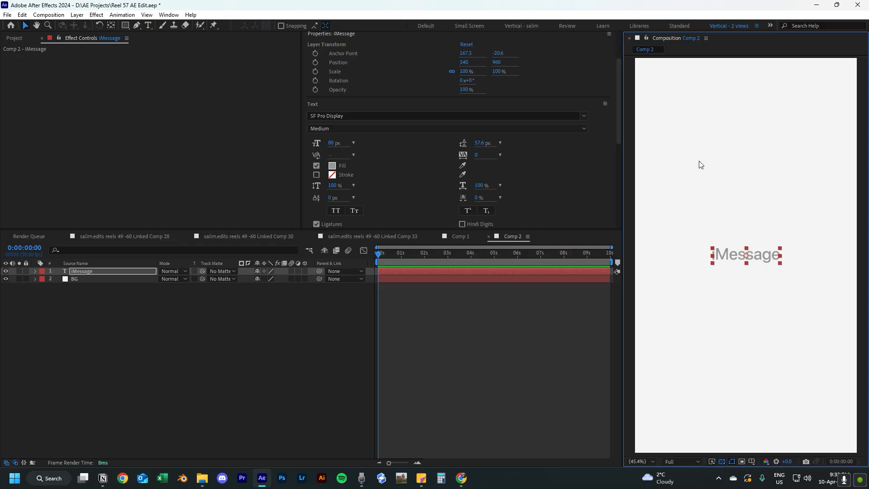
pyautogui.moveTo(734, 254); pyautogui.dragTo(752, 94)
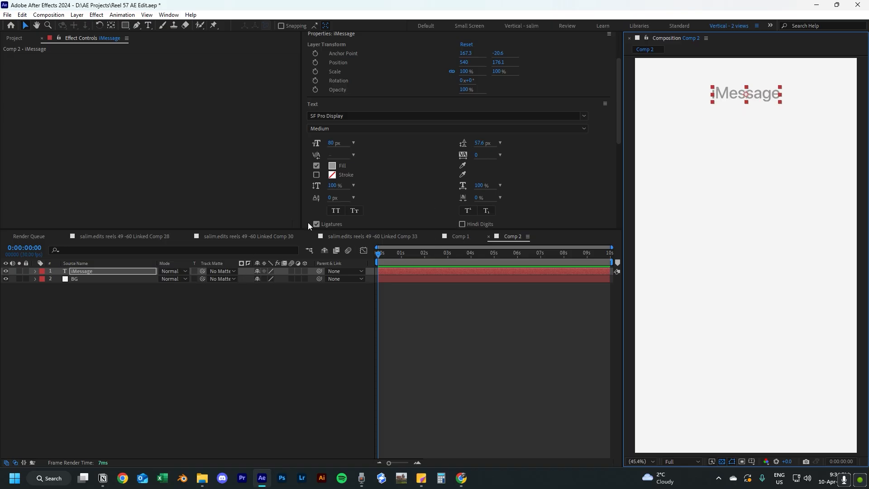
pyautogui.moveTo(335, 148); pyautogui.dragTo(319, 148)
pyautogui.hotkey('ctrl', 'alt', 'Home')
pyautogui.hotkey('ctrl', 'Home')
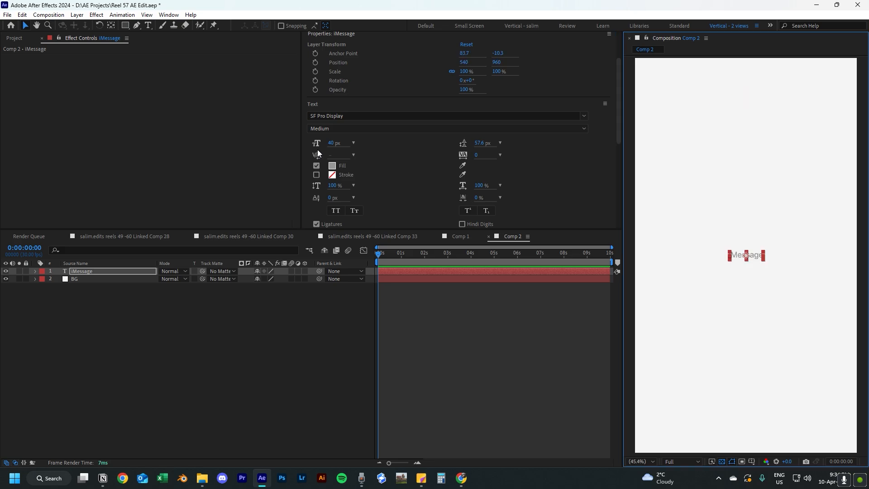
pyautogui.hotkey('ctrl', 'z')
pyautogui.hotkey('ctrl', 'z')
pyautogui.hotkey('ctrl', 'z')
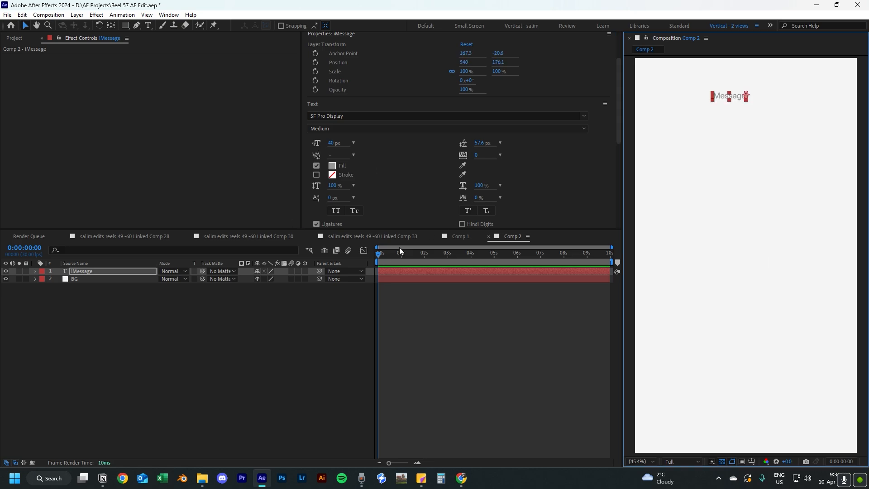
# Scale the iMessage text to 53% and lower it slightly to a Y position of about 194.
pyautogui.press('s')
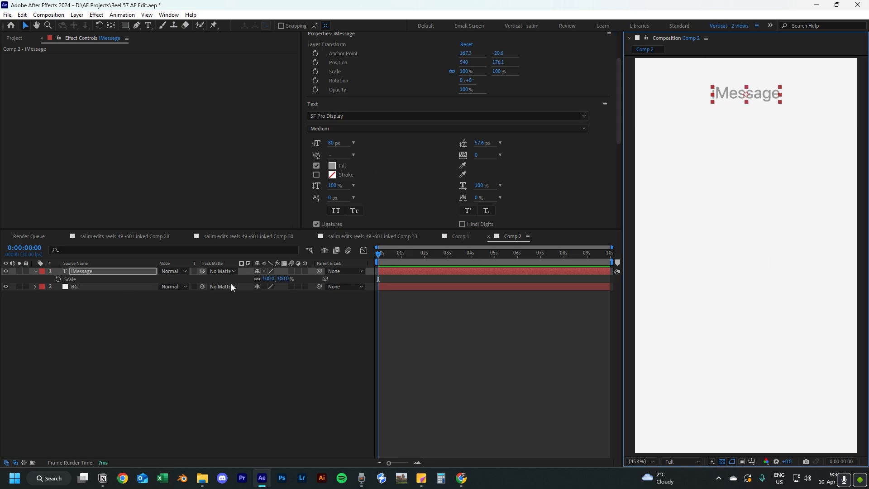
pyautogui.moveTo(266, 278); pyautogui.dragTo(245, 278)
pyautogui.click(253, 359)
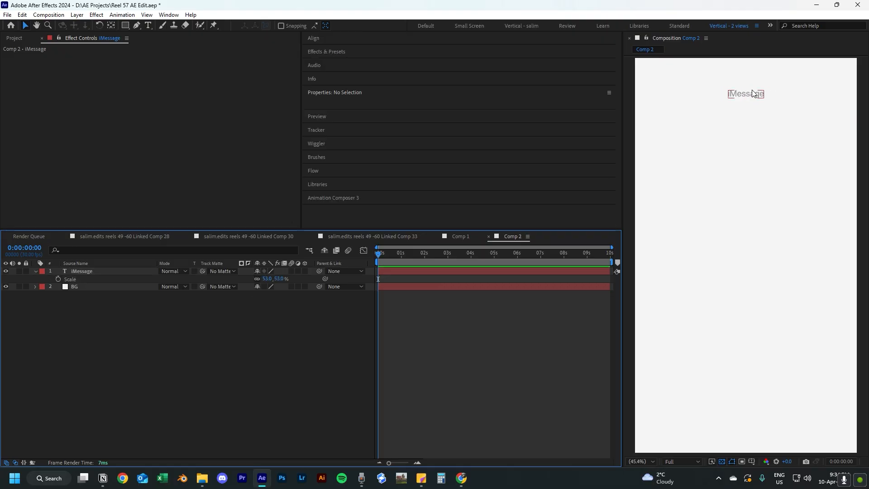
pyautogui.moveTo(745, 94); pyautogui.dragTo(747, 101)
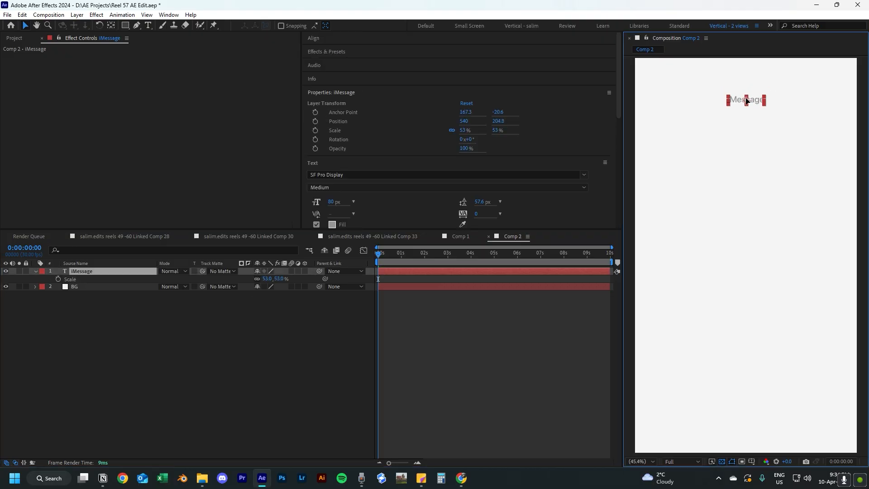
pyautogui.click(558, 277)
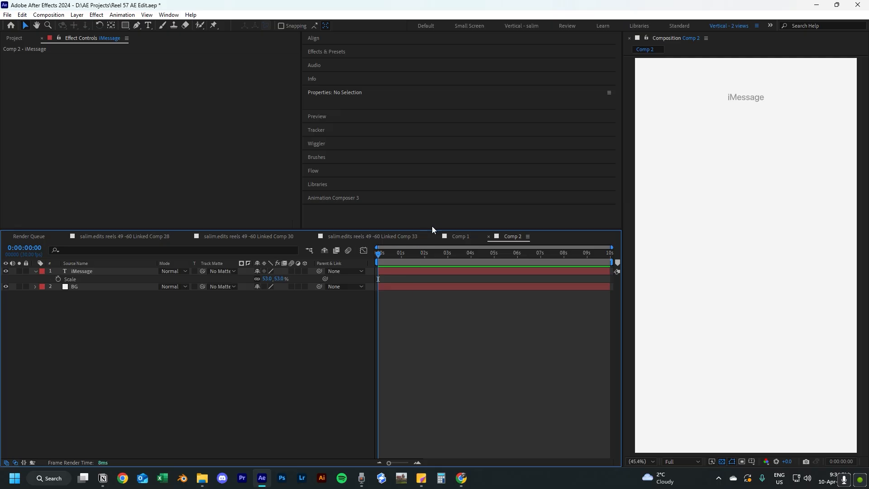
# Duplicate the iMessage text just below the original and change the copy's wording to "Today 9:50 PM".
pyautogui.click(747, 98)
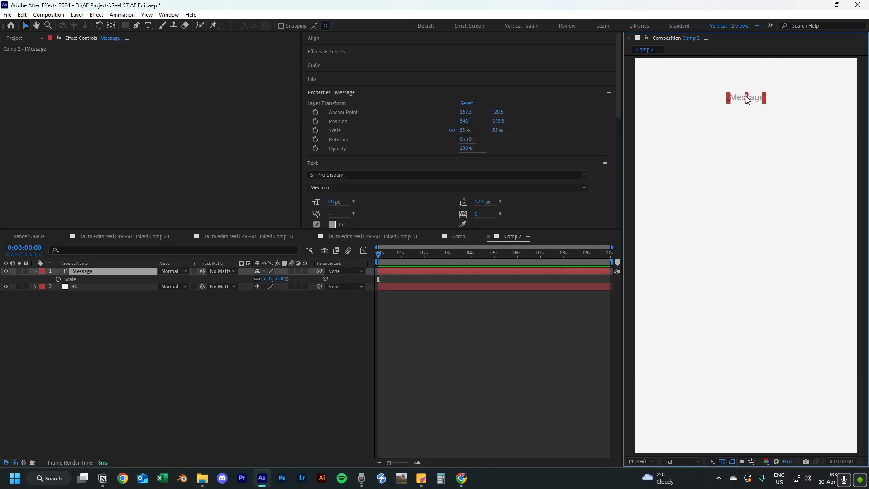
pyautogui.hotkey('ctrl', 'd')
pyautogui.moveTo(738, 99); pyautogui.dragTo(739, 109)
pyautogui.doubleClick(741, 108)
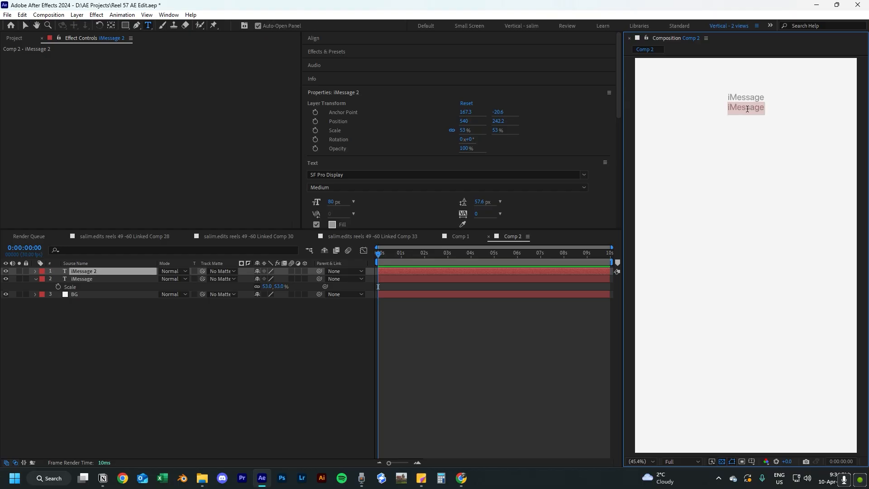
pyautogui.write('Today')
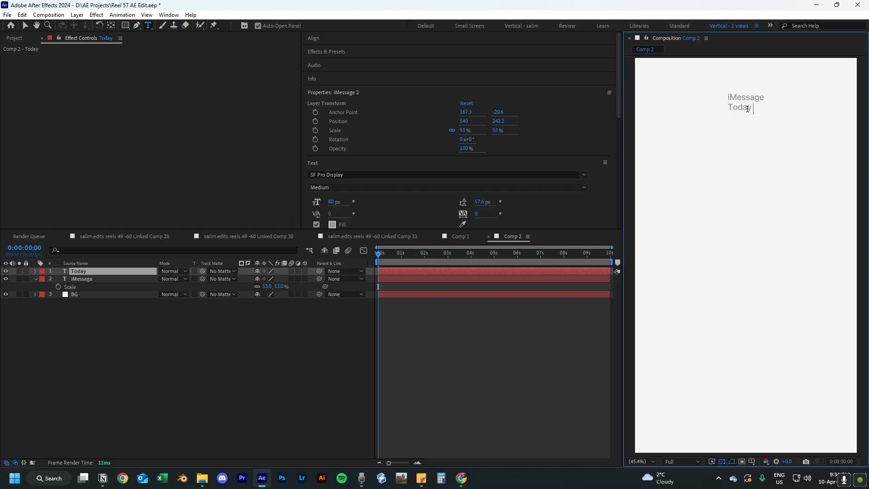
pyautogui.write(' 9:50 PM')
pyautogui.click(517, 330)
pyautogui.press('v')
# Centre the "Today 9:50 PM" layer's anchor point and align it horizontally centred beneath iMessage at a Y position of about 244.
pyautogui.click(756, 108)
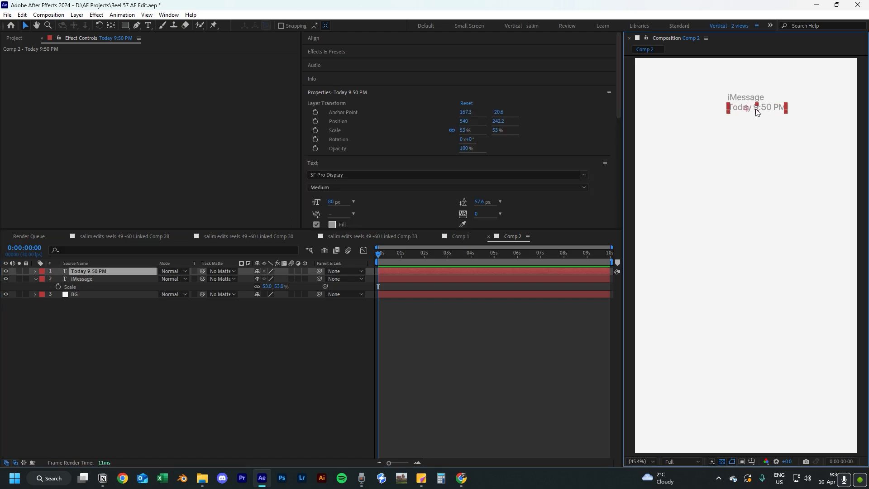
pyautogui.hotkey('ctrl', 'alt', 'Home')
pyautogui.hotkey('ctrl', 'Home')
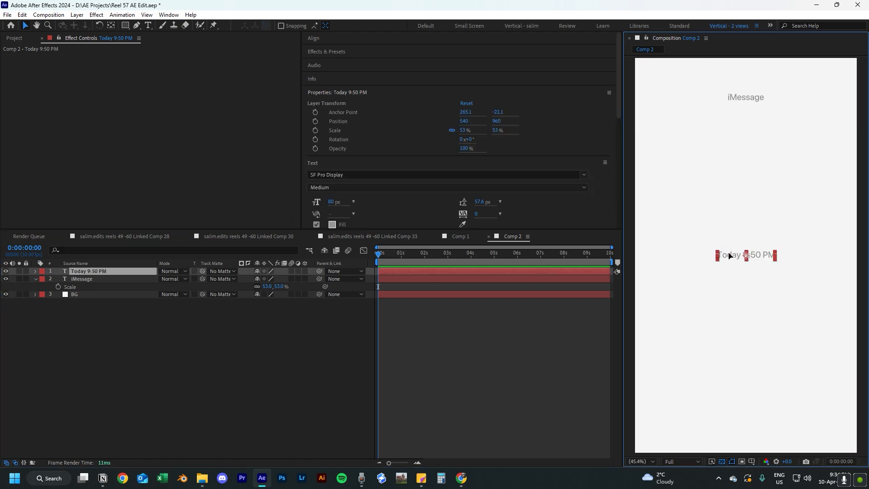
pyautogui.moveTo(719, 254); pyautogui.dragTo(723, 108)
# Scale the "Today 9:50 PM" layer to 45% and move it closer to iMessage, to a Y position of about 240.
pyautogui.moveTo(338, 206); pyautogui.dragTo(326, 203)
pyautogui.hotkey('ctrl', 'z')
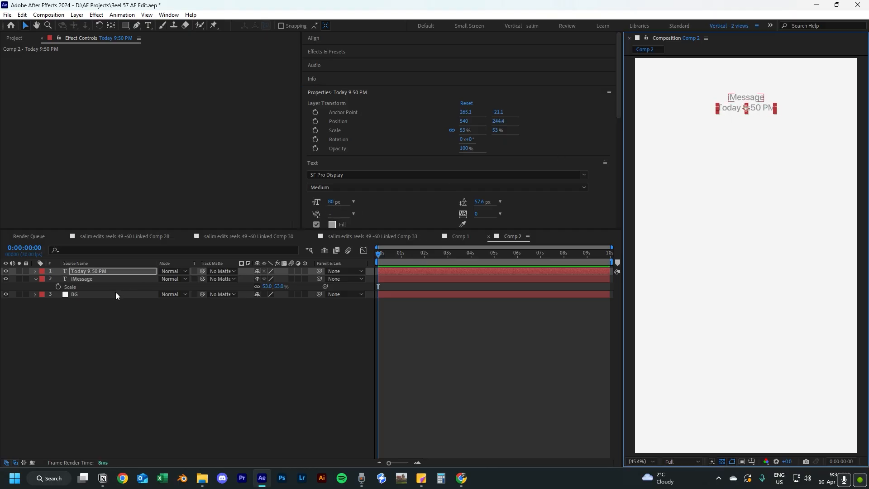
pyautogui.press('s')
pyautogui.moveTo(266, 279); pyautogui.dragTo(261, 278)
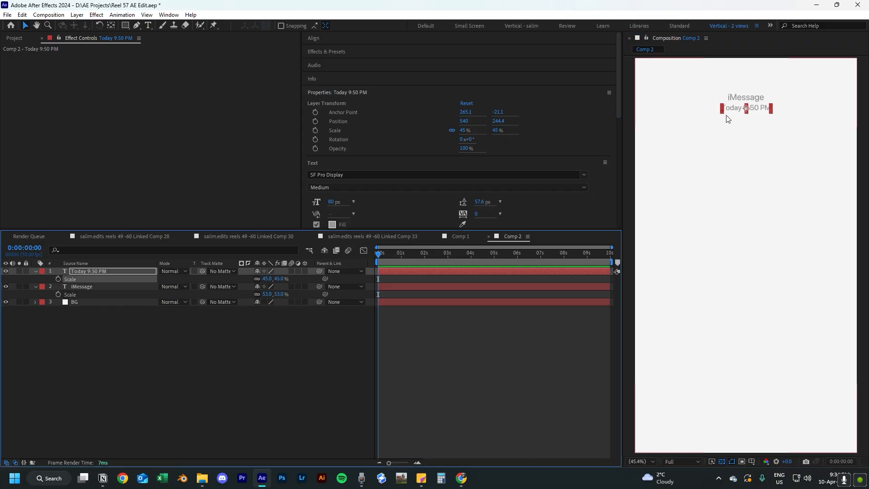
pyautogui.moveTo(729, 117); pyautogui.dragTo(734, 109)
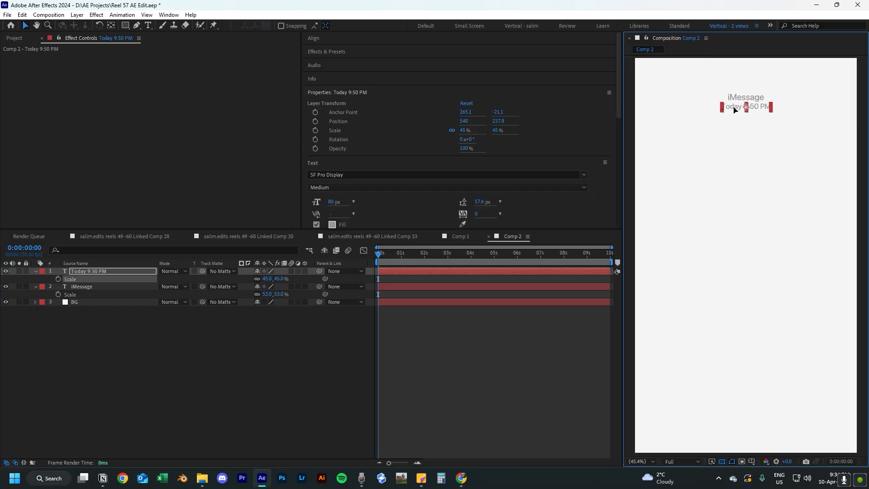
pyautogui.click(713, 155)
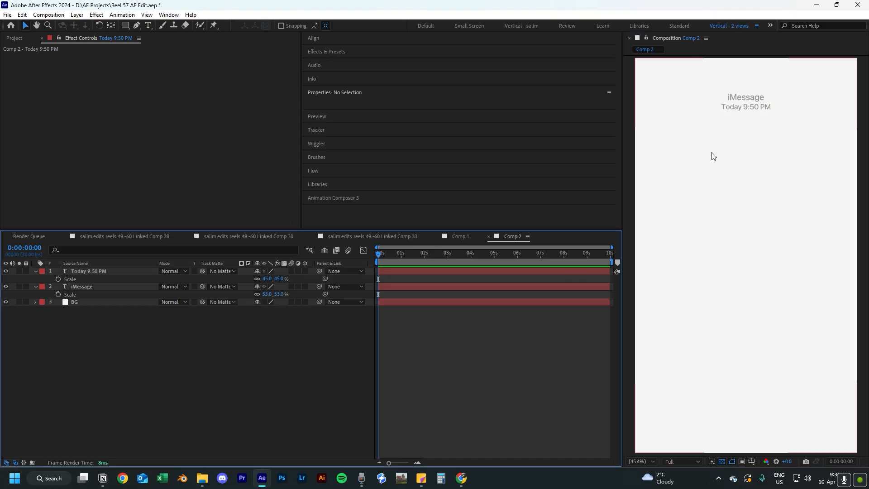
# Set only the "9:50 PM" part of the date line to the Regular font style and collapse the layers' open properties.
pyautogui.doubleClick(732, 108)
pyautogui.moveTo(740, 108); pyautogui.dragTo(717, 108)
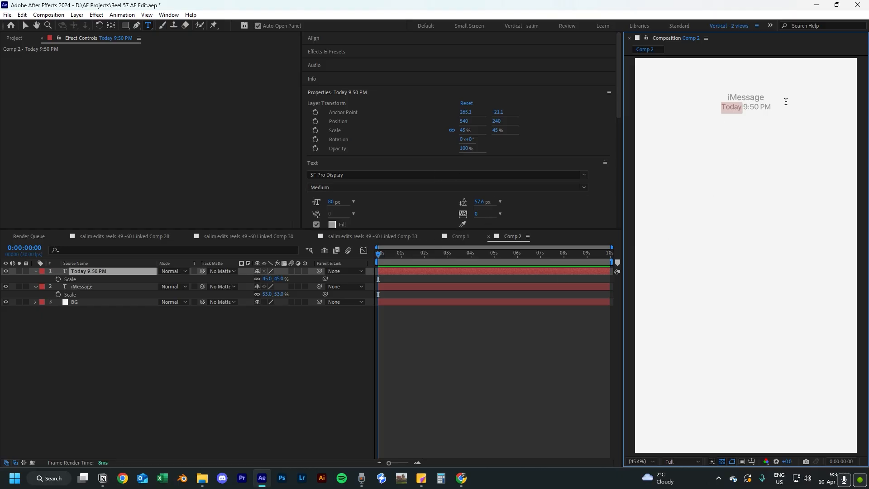
pyautogui.click(746, 108)
pyautogui.moveTo(746, 106); pyautogui.dragTo(771, 108)
pyautogui.click(769, 105)
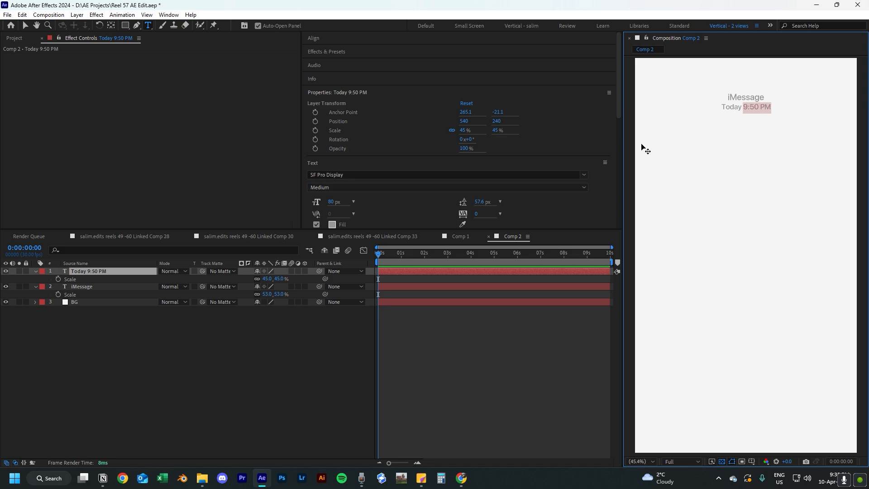
pyautogui.click(391, 190)
pyautogui.click(357, 226)
pyautogui.click(388, 292)
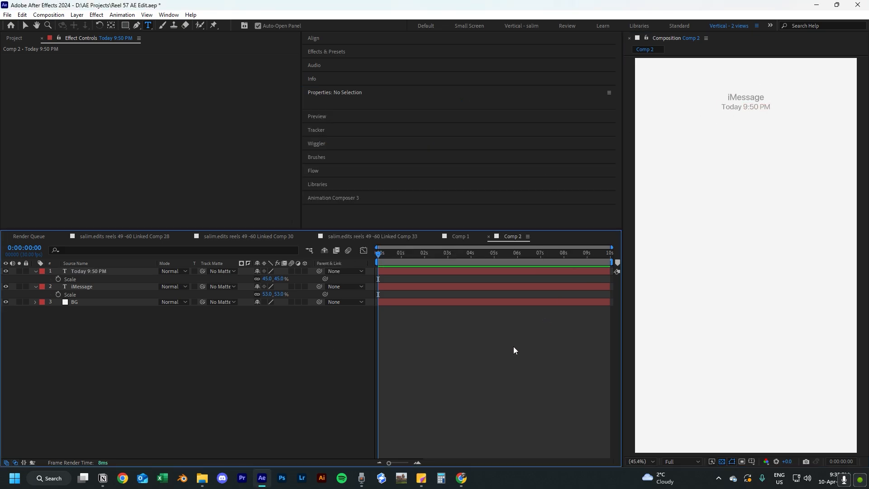
pyautogui.press('v')
pyautogui.press('u')
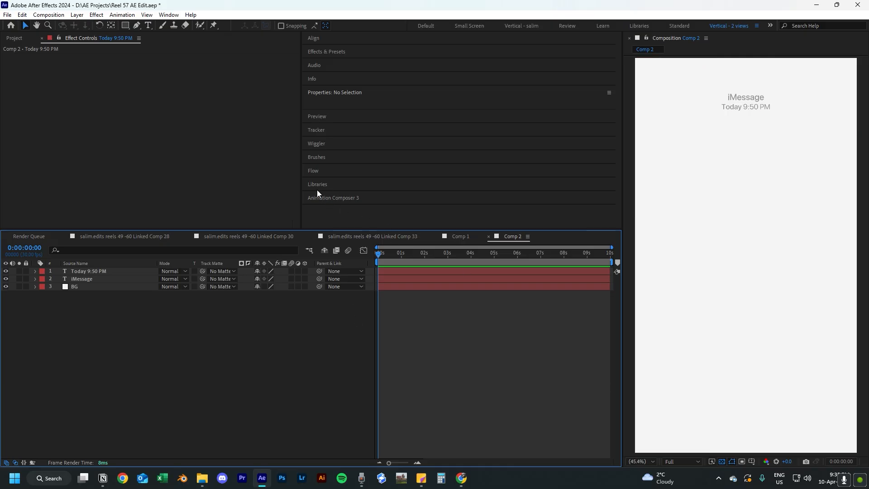
# Paste the two iMessage bubble outline layers, placing the blue one below the composition's centre and the grey one slightly above it.
pyautogui.hotkey('ctrl', 'v')
pyautogui.moveTo(698, 254); pyautogui.dragTo(714, 317)
pyautogui.click(719, 232)
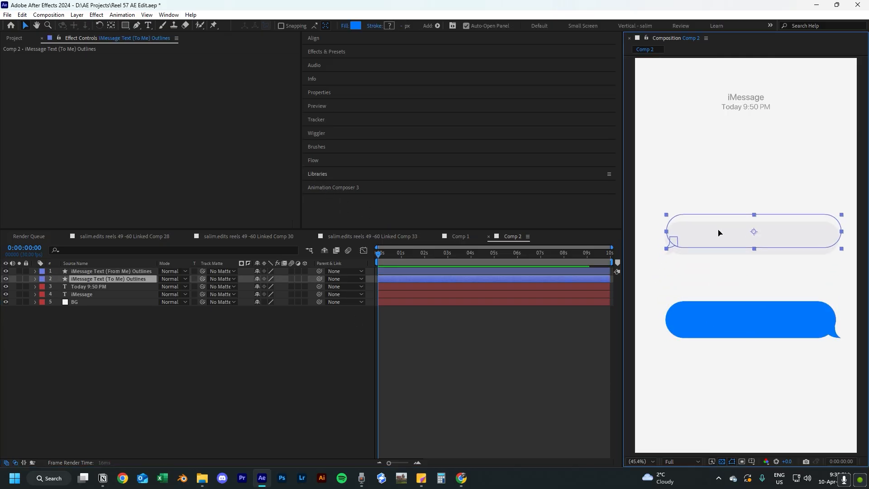
pyautogui.moveTo(719, 232); pyautogui.dragTo(719, 238)
pyautogui.click(691, 337)
pyautogui.click(487, 384)
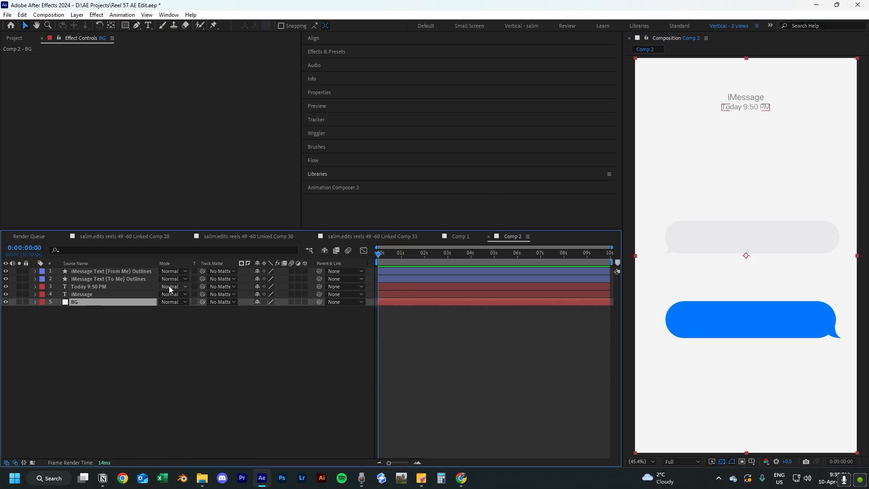
# Apply a Fill effect to the BG layer and set its colour to white, FFFFFF.
pyautogui.hotkey('ctrl', 'space')
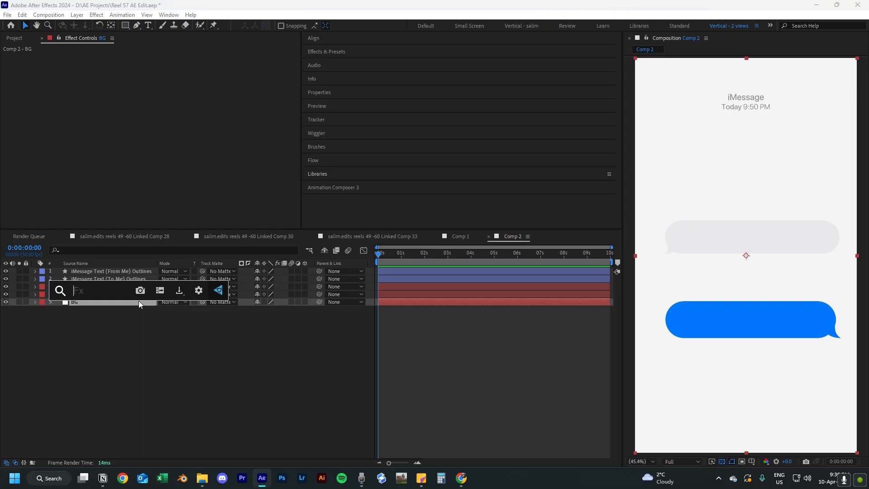
pyautogui.write('fill')
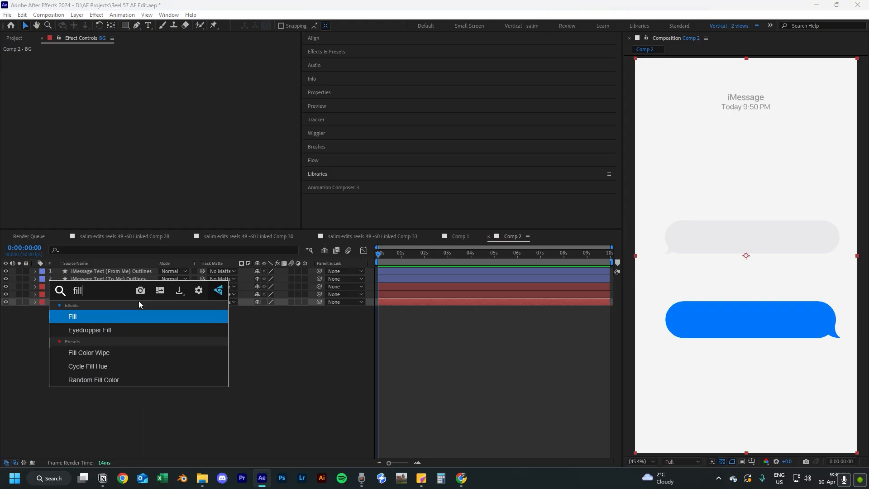
pyautogui.click(133, 319)
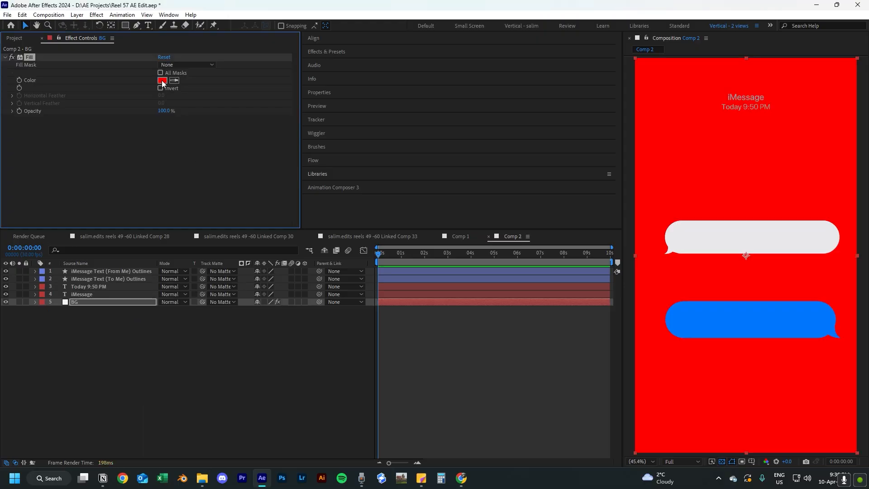
pyautogui.click(162, 80)
pyautogui.write('FFFFFF')
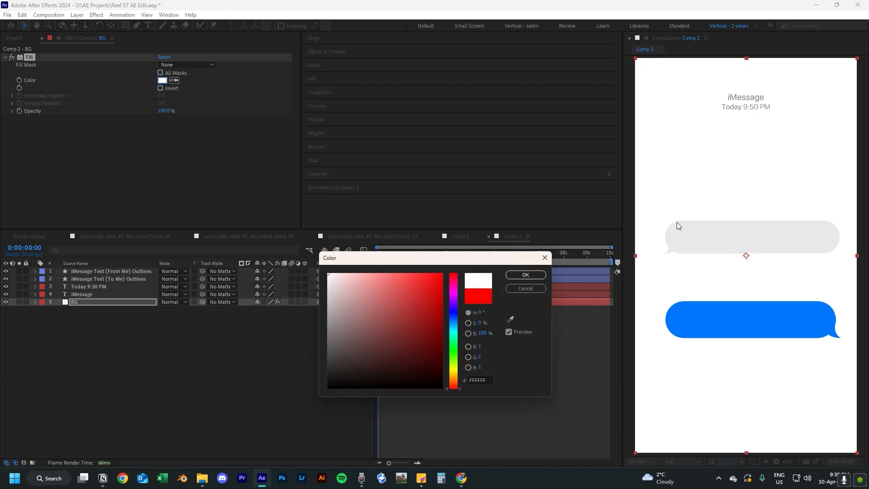
pyautogui.click(533, 276)
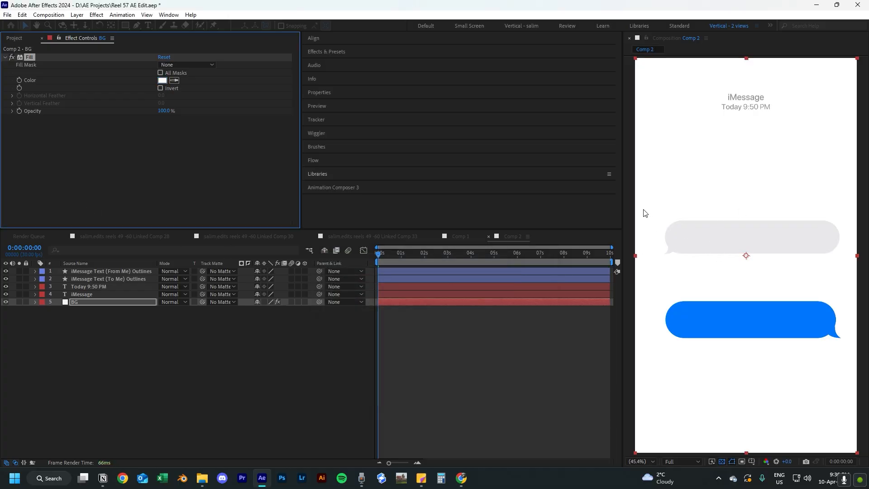
# Move the grey "To Me" bubble up and slightly left so it sits just beneath the "Today 9:50 PM" line.
pyautogui.click(95, 321)
pyautogui.click(125, 278)
pyautogui.click(126, 272)
pyautogui.click(128, 279)
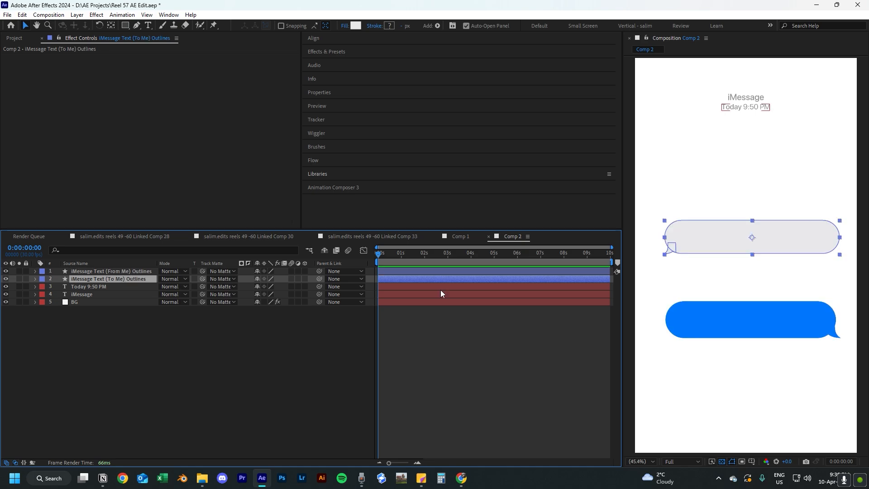
pyautogui.moveTo(693, 233); pyautogui.dragTo(691, 151)
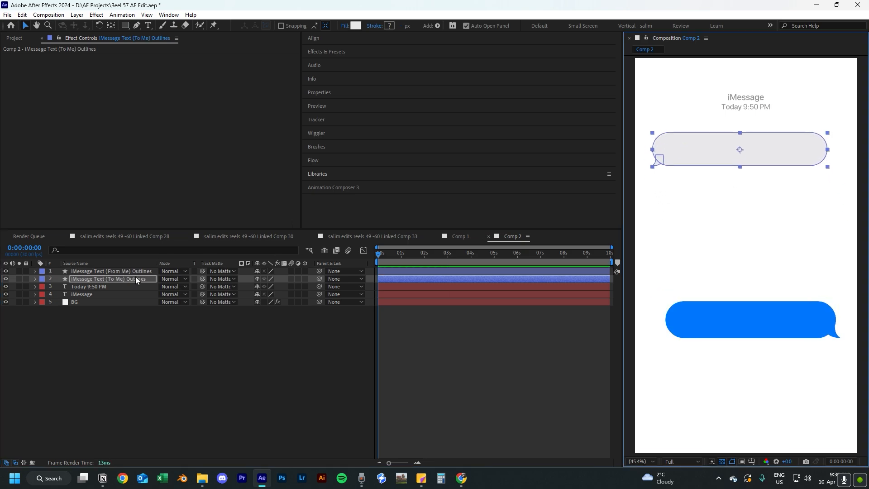
# Duplicate the grey bubble four times and spread three copies down the composition, lowering the blue bubble beneath them.
pyautogui.click(138, 281)
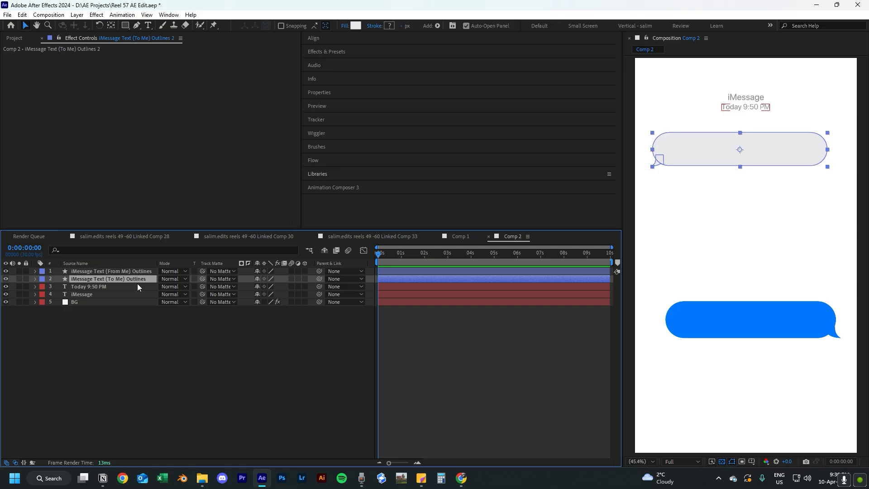
pyautogui.hotkey('ctrl', 'd')
pyautogui.hotkey('ctrl', 'd')
pyautogui.hotkey('ctrl', 'd')
pyautogui.hotkey('ctrl', 'd')
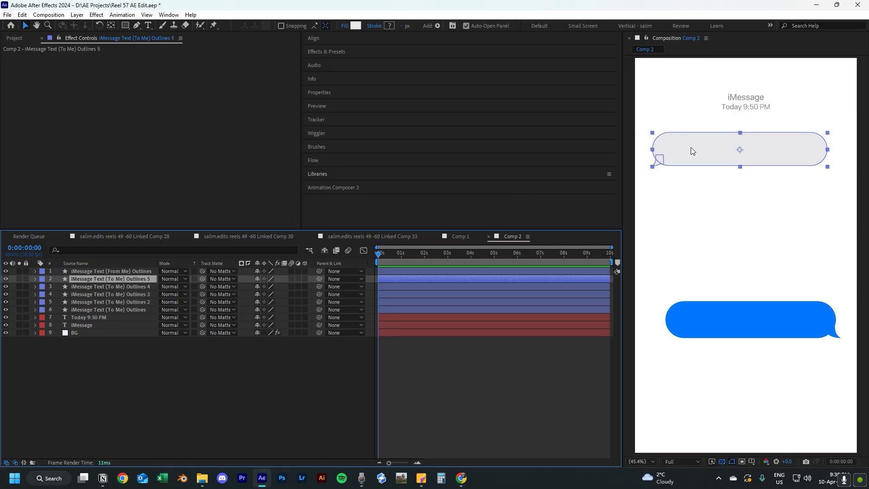
pyautogui.moveTo(690, 147); pyautogui.dragTo(690, 290)
pyautogui.moveTo(714, 329); pyautogui.dragTo(729, 375)
pyautogui.moveTo(710, 297); pyautogui.dragTo(709, 311)
pyautogui.keyDown('shift'); pyautogui.click(703, 257); pyautogui.keyUp('shift')
pyautogui.moveTo(703, 257); pyautogui.dragTo(705, 263)
# Duplicate a grey bubble once more, place it below the other grey ones, and lower the blue bubble beneath it.
pyautogui.click(185, 362)
pyautogui.click(139, 301)
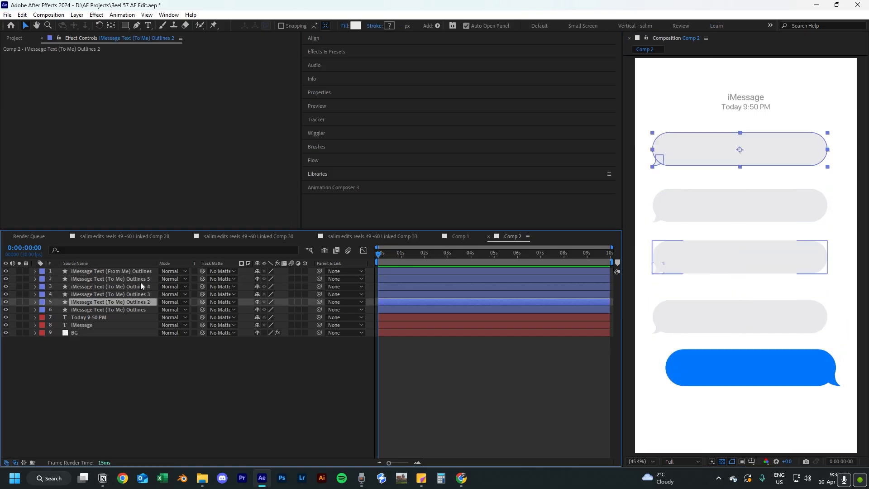
pyautogui.click(140, 279)
pyautogui.hotkey('ctrl', 'd')
pyautogui.moveTo(724, 208); pyautogui.dragTo(728, 367)
pyautogui.moveTo(799, 365); pyautogui.dragTo(799, 399)
# Lock the BG layer, leaving the "iMessage" and "Today 9:50 PM" text layers unlocked.
pyautogui.click(26, 340)
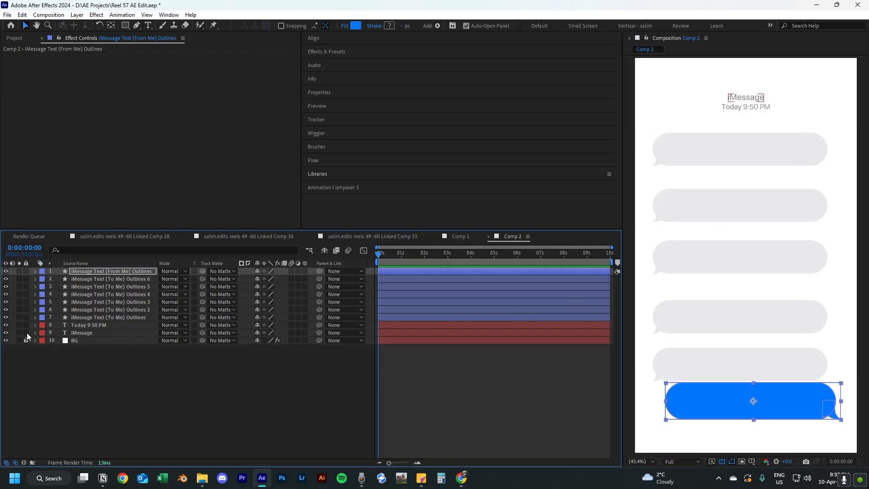
pyautogui.moveTo(26, 333); pyautogui.dragTo(25, 327)
pyautogui.click(476, 370)
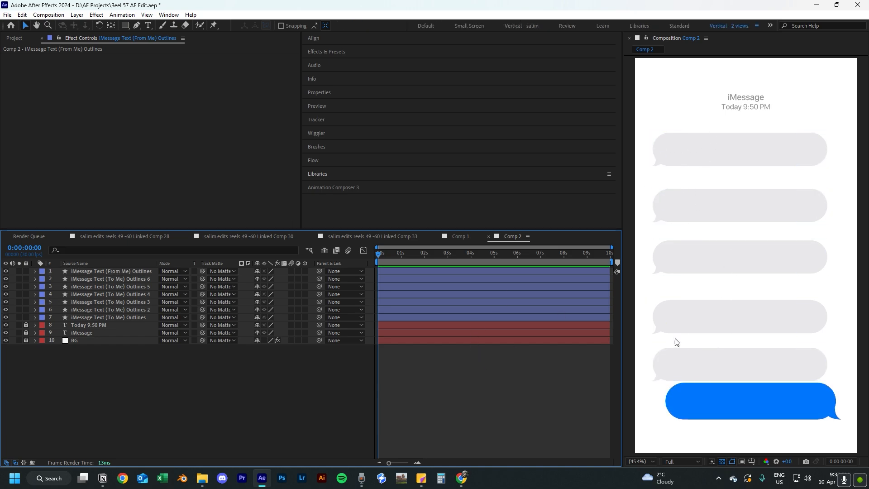
pyautogui.hotkey('ctrl', 't')
pyautogui.press('v')
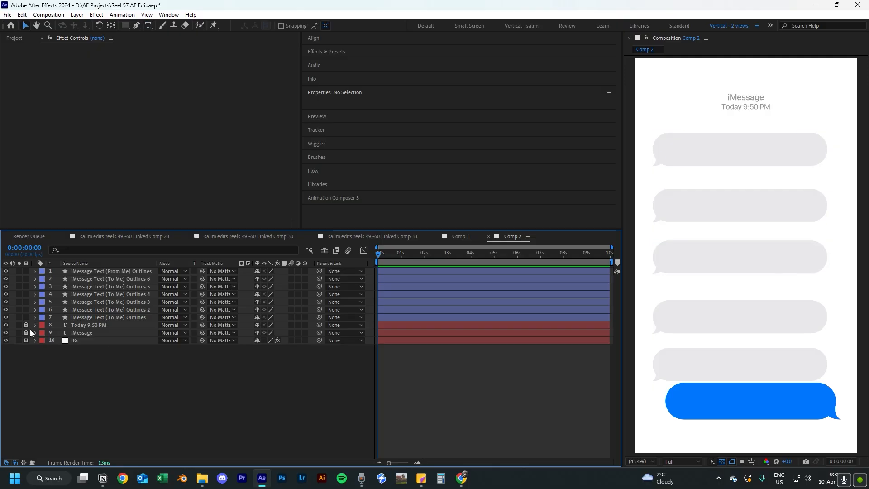
pyautogui.moveTo(27, 324); pyautogui.dragTo(27, 332)
# Duplicate the iMessage text layer, bring the copy above all other layers and place it inside the first grey bubble.
pyautogui.click(756, 111)
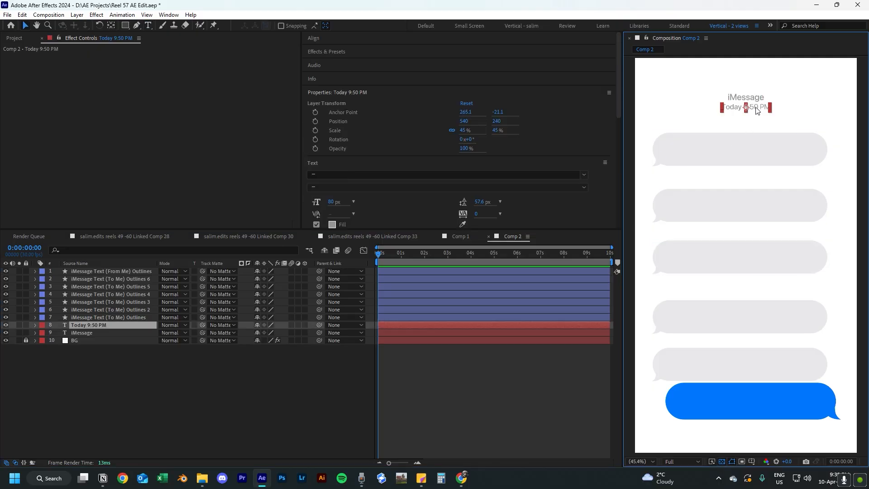
pyautogui.click(751, 100)
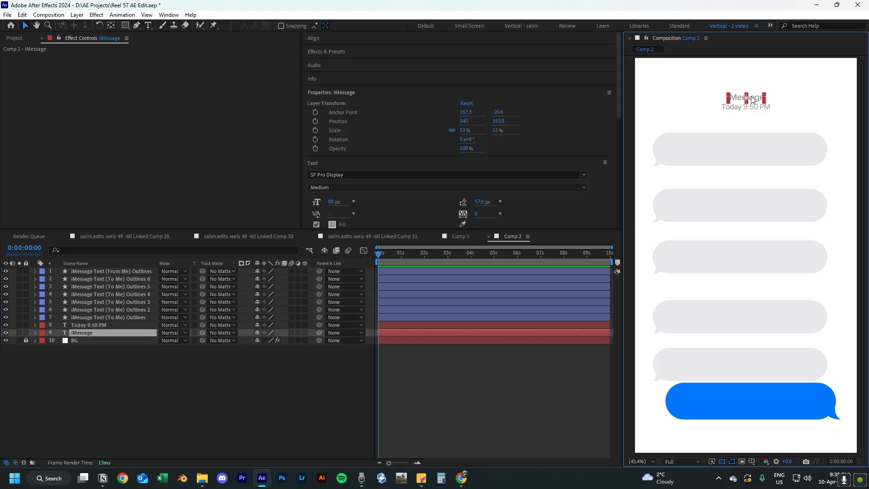
pyautogui.hotkey('ctrl', 'd')
pyautogui.moveTo(751, 99); pyautogui.dragTo(698, 127)
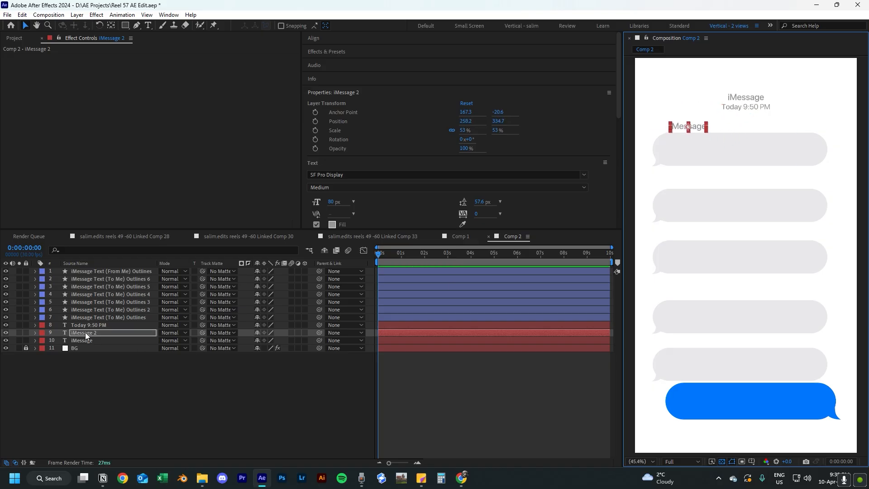
pyautogui.moveTo(85, 332); pyautogui.dragTo(98, 268)
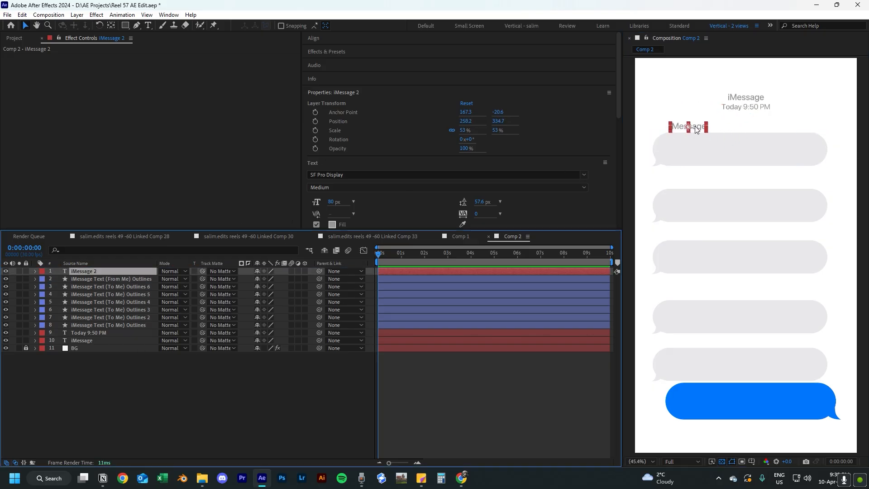
pyautogui.moveTo(694, 128); pyautogui.dragTo(693, 146)
# Replace the copied text with "Hello would you like a professional editor to make some good shorts, video and Thumbnail for your??".
pyautogui.doubleClick(694, 144)
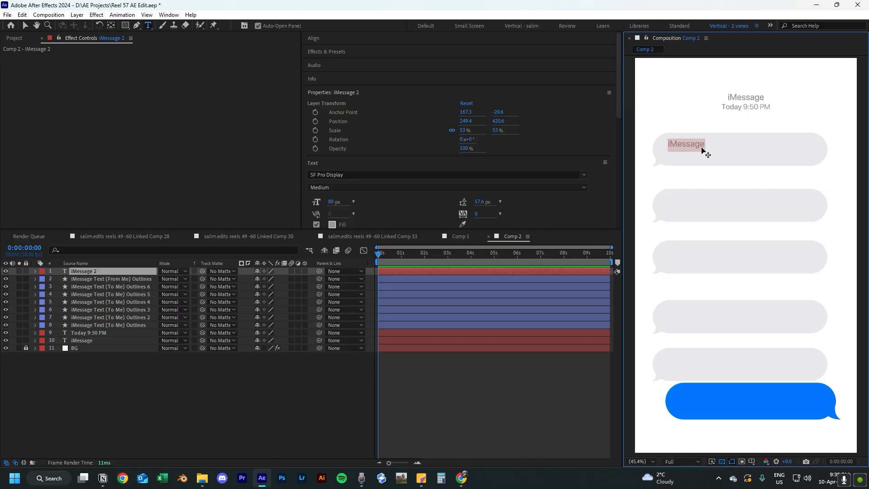
pyautogui.press('BackSpace')
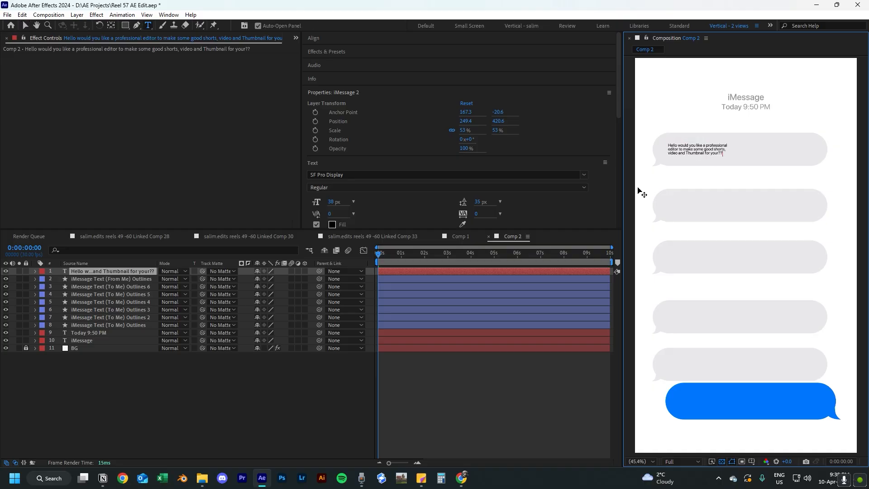
pyautogui.click(484, 381)
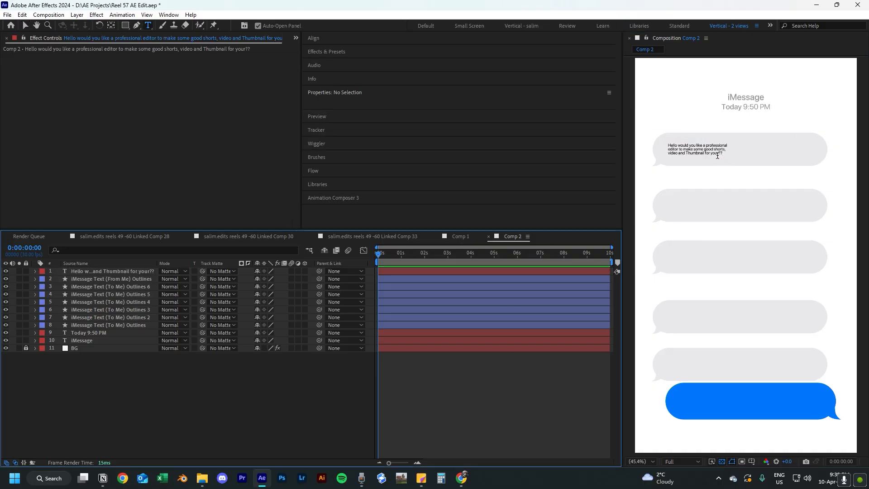
pyautogui.press('v')
# Centre the message text's anchor point and position the text inside the first grey bubble at about 289, 438.
pyautogui.click(723, 153)
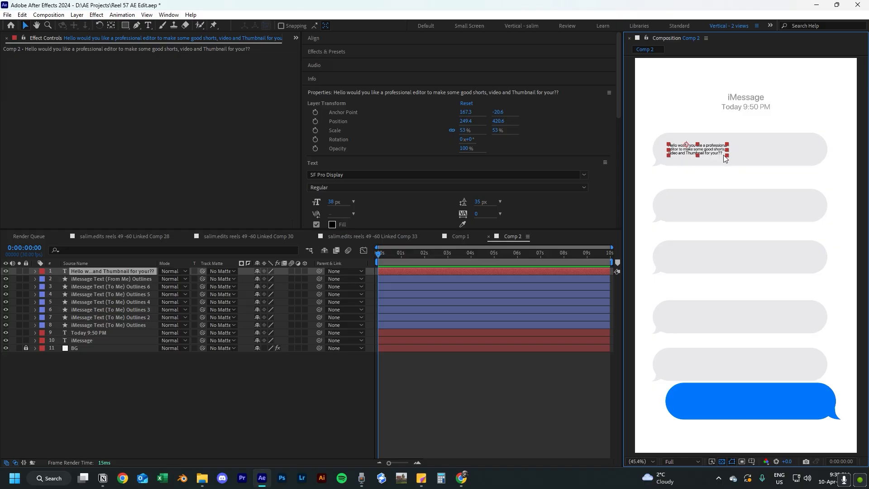
pyautogui.hotkey('ctrl', 'alt', 'Home')
pyautogui.hotkey('ctrl', 'Home')
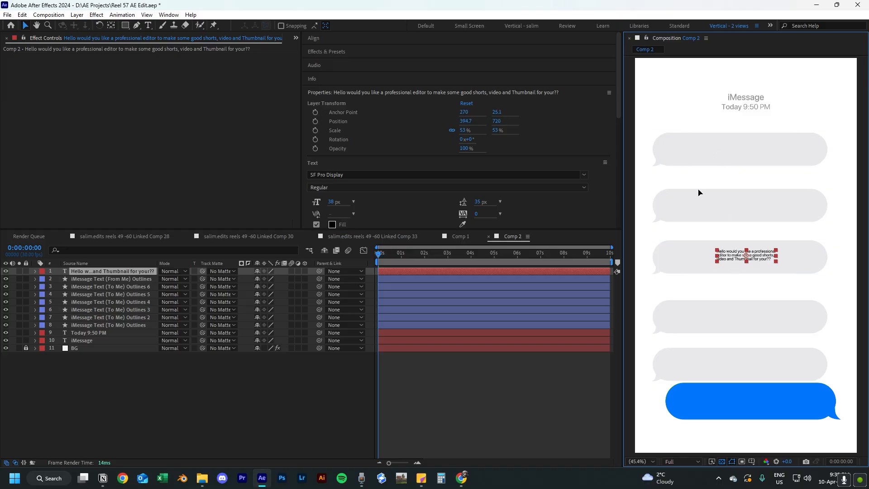
pyautogui.moveTo(745, 255); pyautogui.dragTo(694, 150)
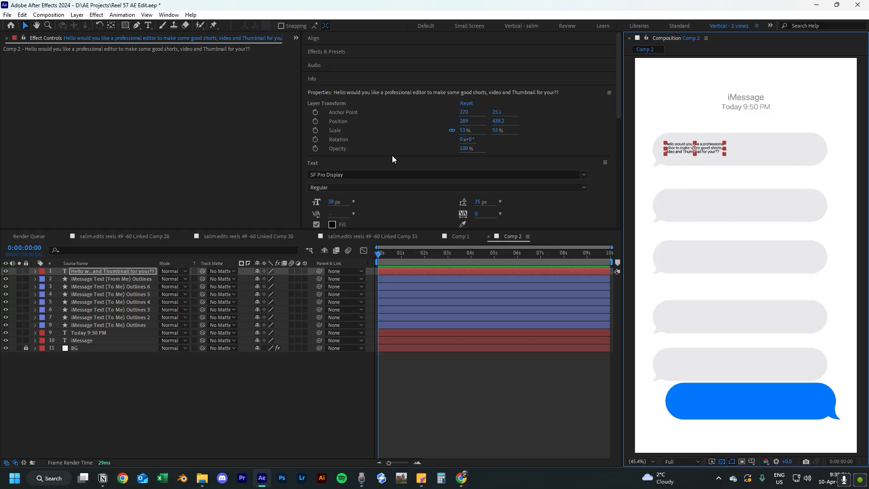
# Set the message text's font size to 69 px and leading to 58 px, and nudge it to about 286.8, 433.8.
pyautogui.moveTo(331, 206)
pyautogui.mouseDown()
pyautogui.moveTo(351, 202)
pyautogui.moveTo(337, 202)
pyautogui.mouseUp()
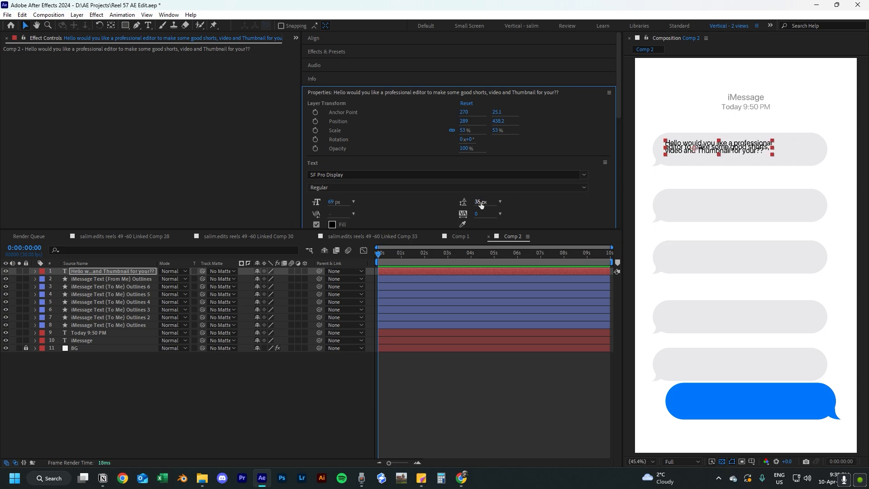
pyautogui.moveTo(477, 202); pyautogui.dragTo(493, 203)
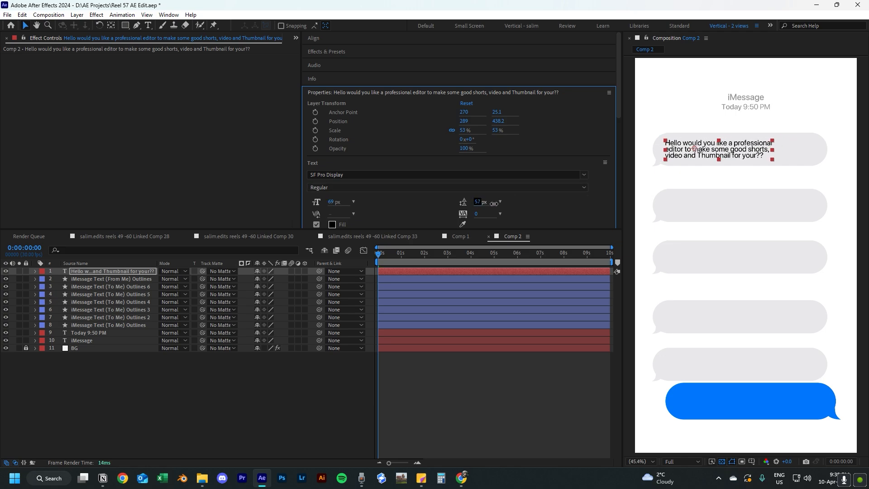
pyautogui.moveTo(702, 152); pyautogui.dragTo(701, 151)
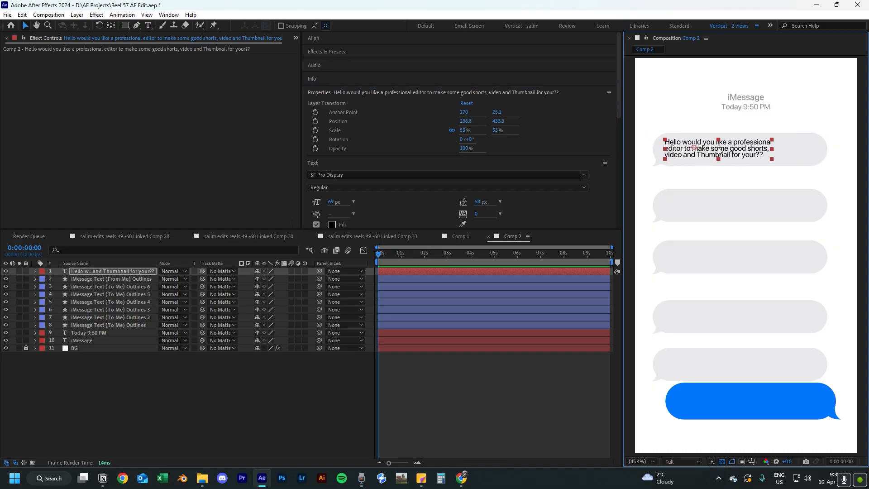
pyautogui.click(671, 167)
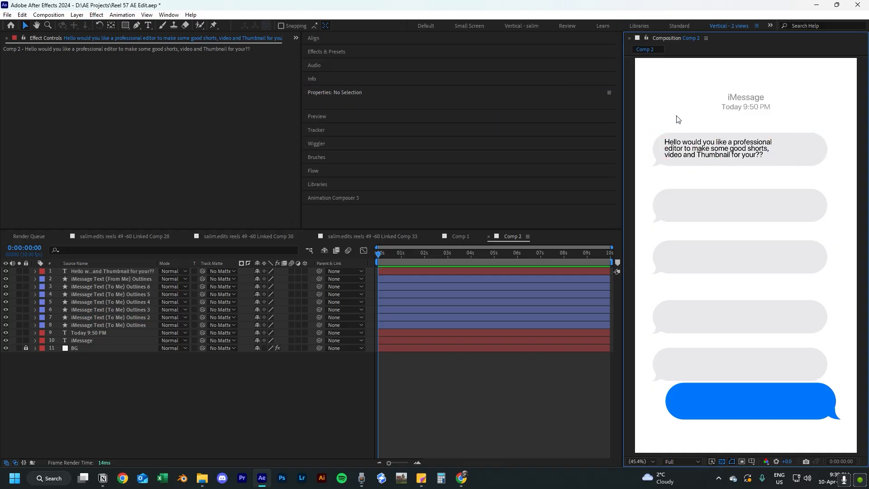
pyautogui.click(786, 115)
pyautogui.click(694, 151)
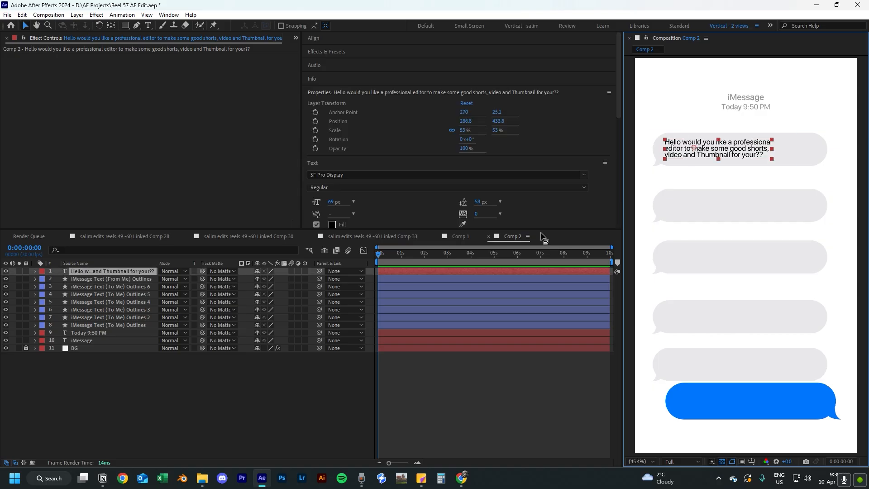
# Fine-tune the leading of the message text in the first grey bubble.
pyautogui.click(480, 202)
pyautogui.press('Down')
pyautogui.press('Down')
pyautogui.press('Down')
pyautogui.press('Down')
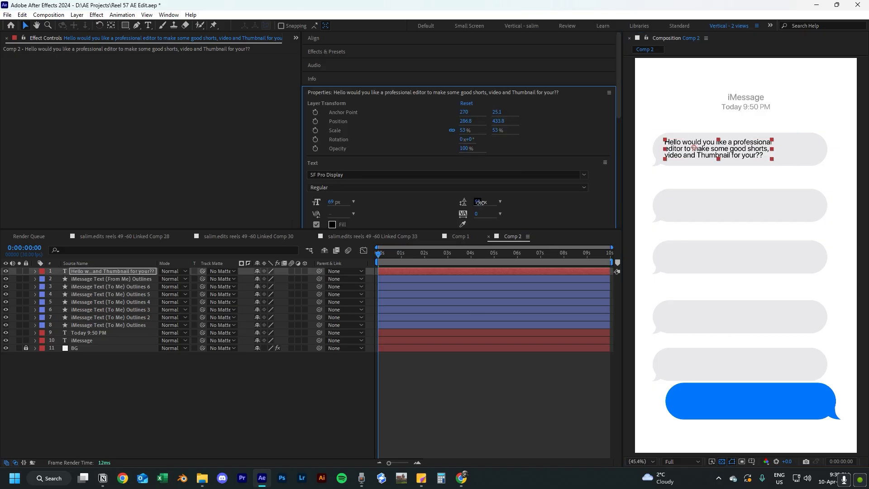
# Move the first grey bubble's anchor point to the middle of its left edge, at about 4, 80.6.
pyautogui.click(798, 152)
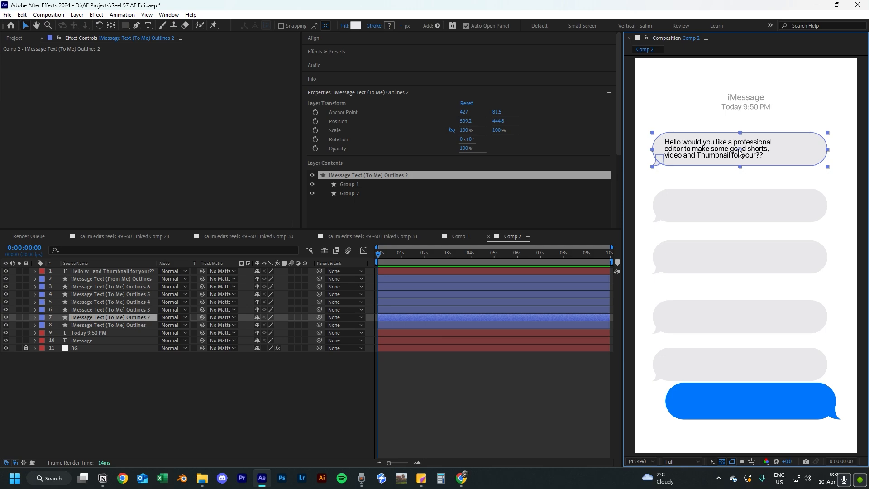
pyautogui.click(112, 27)
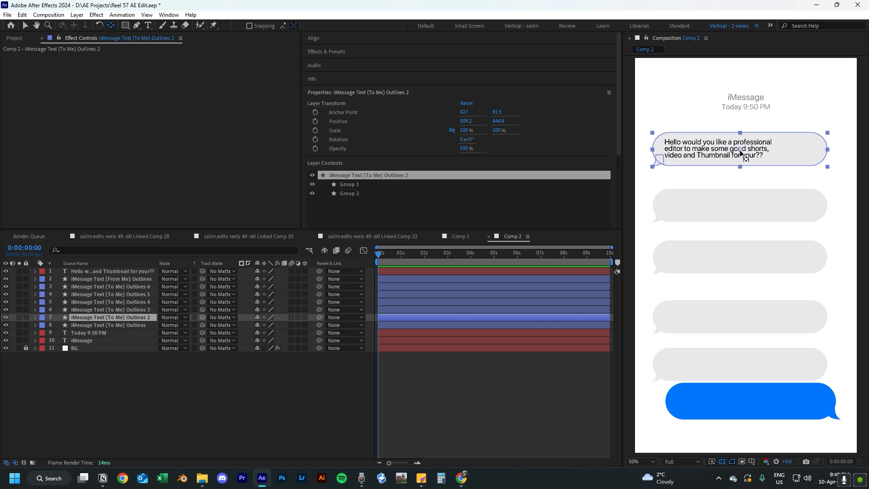
pyautogui.scroll(4, 739, 151)
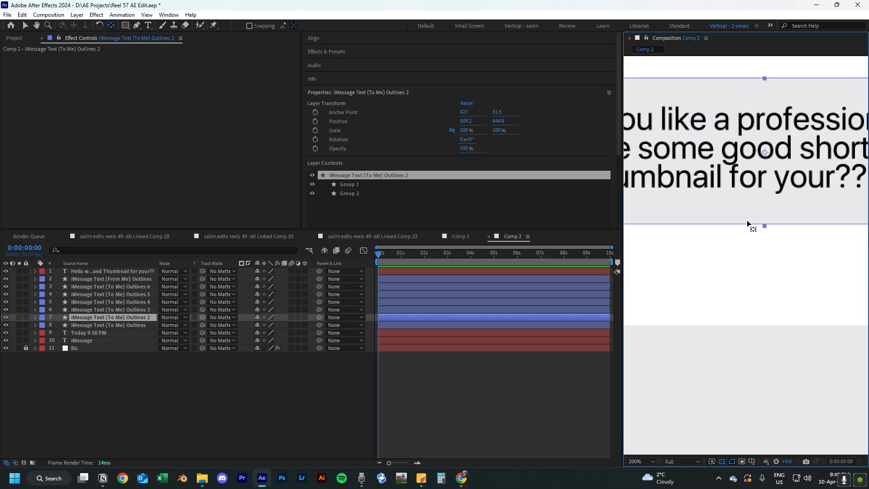
pyautogui.scroll(-4, 747, 226)
pyautogui.moveTo(752, 229); pyautogui.dragTo(657, 232)
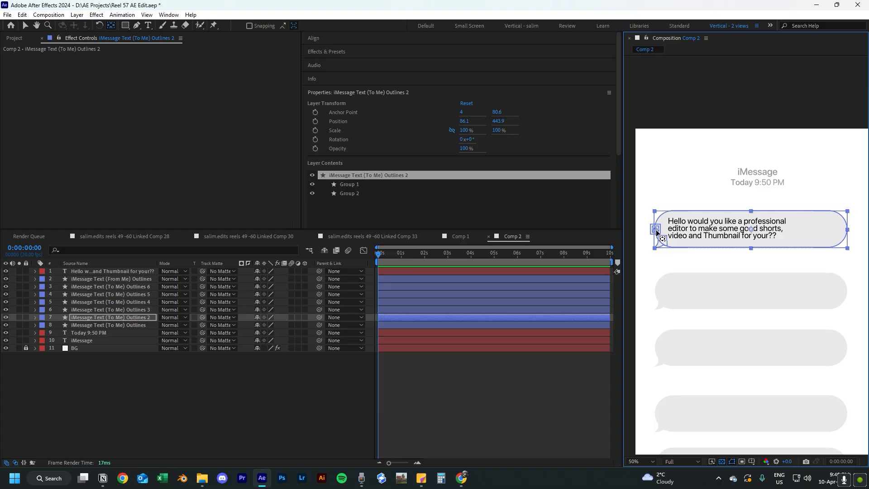
# Move the anchor points of the four remaining visible grey bubbles to the middle of their left edges.
pyautogui.click(661, 290)
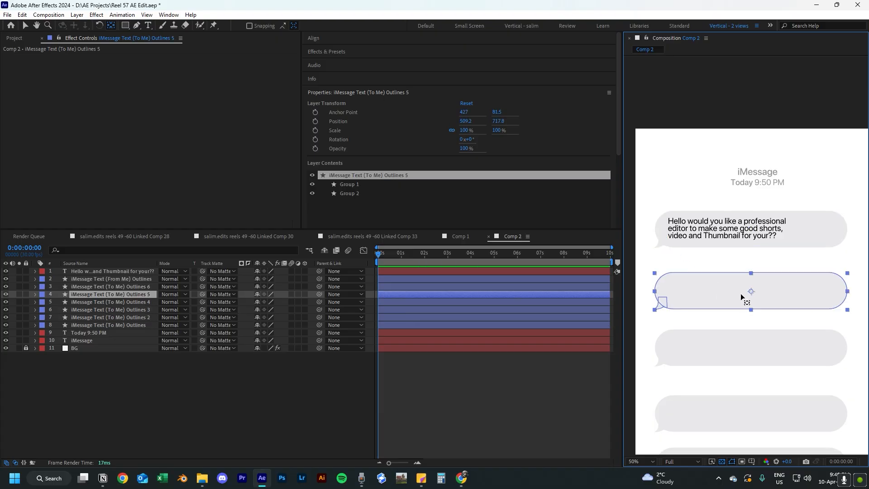
pyautogui.moveTo(750, 291); pyautogui.dragTo(655, 291)
pyautogui.click(756, 208)
pyautogui.moveTo(733, 345); pyautogui.dragTo(677, 209)
pyautogui.click(742, 275)
pyautogui.moveTo(774, 275); pyautogui.dragTo(678, 275)
pyautogui.click(742, 327)
pyautogui.moveTo(773, 327); pyautogui.dragTo(677, 328)
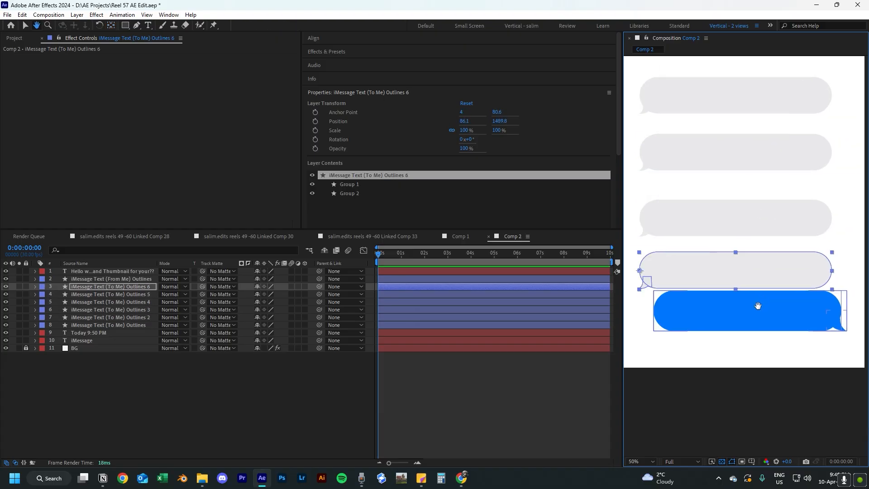
# Move the blue bubble's anchor point to the middle of its right edge, at about 853.6, 89.4.
pyautogui.click(769, 334)
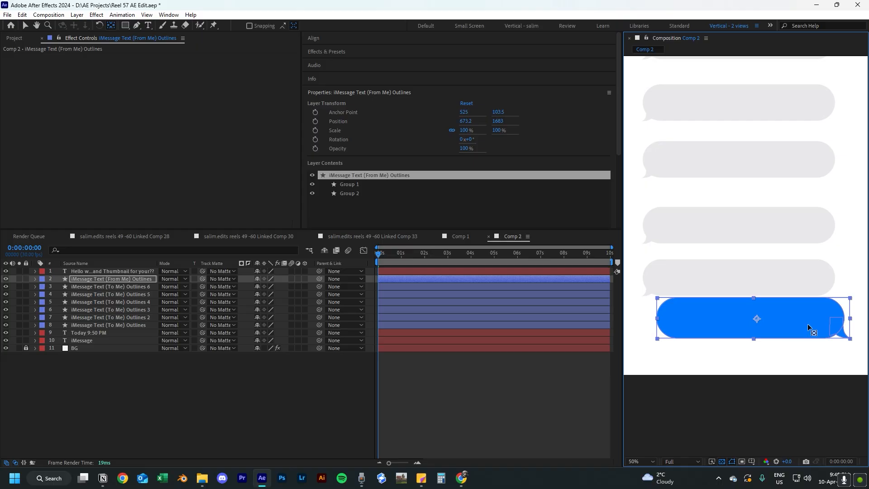
pyautogui.moveTo(753, 318); pyautogui.dragTo(850, 318)
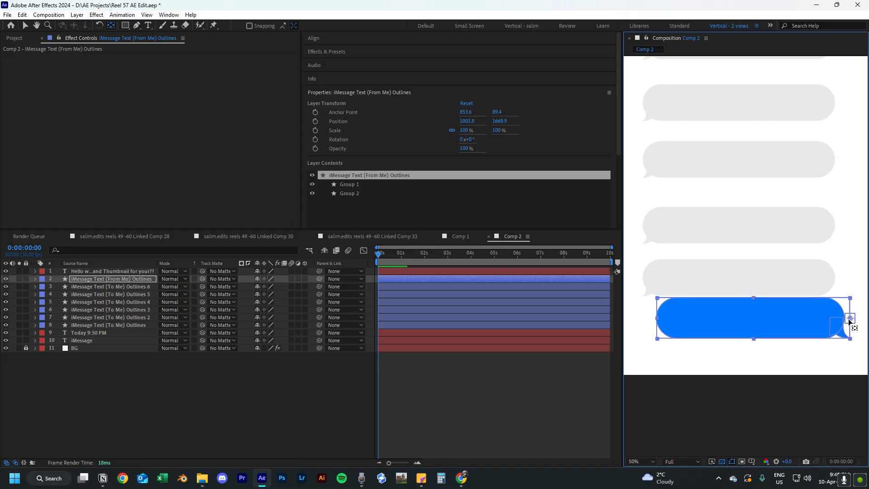
pyautogui.click(535, 420)
# Delete the duplicate grey bubble layer, iMessage Text (To Me) Outlines 2, stacked behind the first message text.
pyautogui.press('v')
pyautogui.moveTo(765, 181); pyautogui.dragTo(781, 328)
pyautogui.click(805, 195)
pyautogui.press('KP_4')
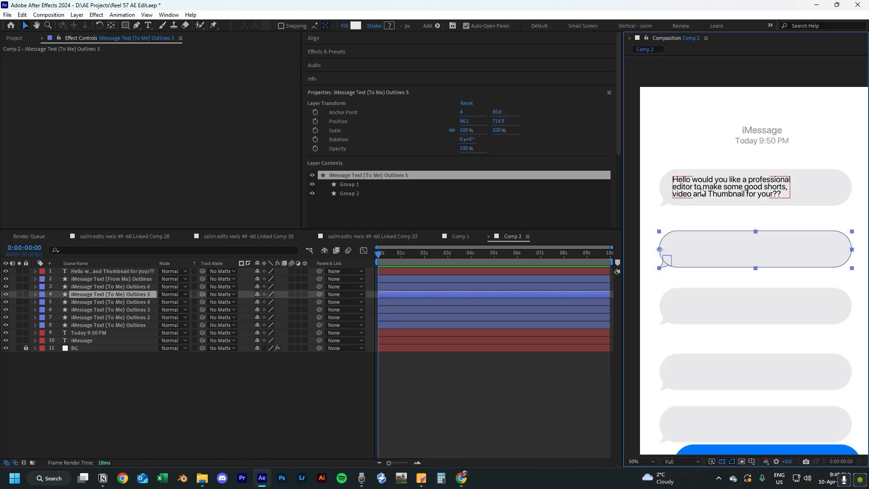
pyautogui.click(850, 198)
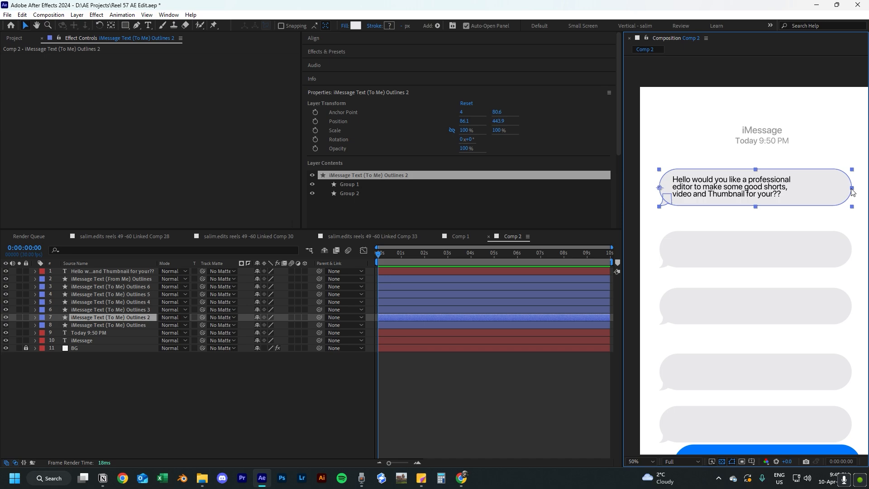
pyautogui.press('Delete')
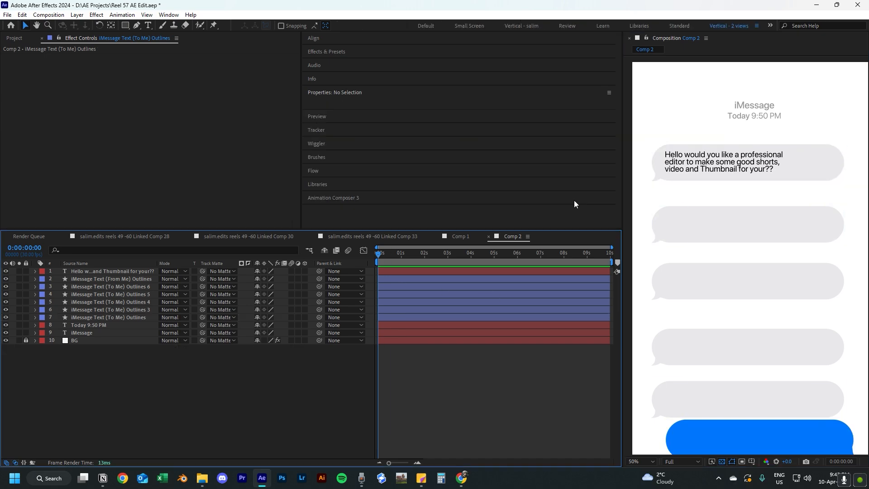
pyautogui.click(102, 279)
pyautogui.keyDown('shift'); pyautogui.click(102, 318); pyautogui.keyUp('shift')
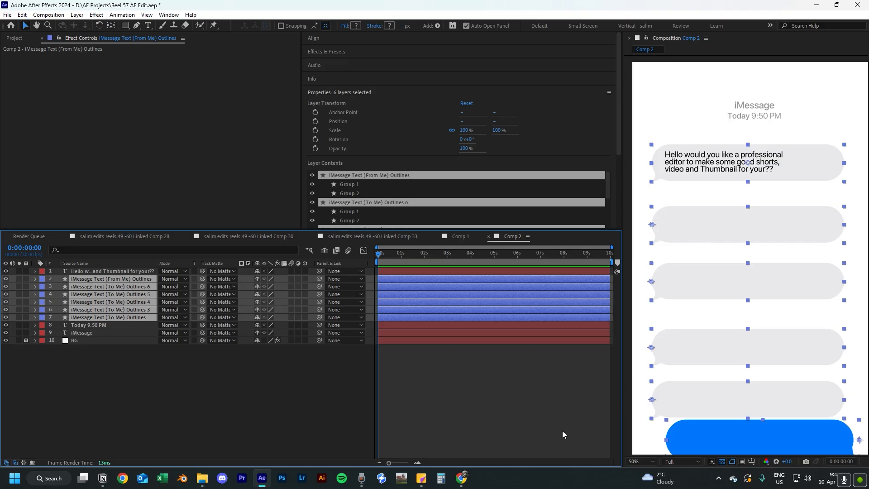
pyautogui.click(238, 412)
pyautogui.click(430, 279)
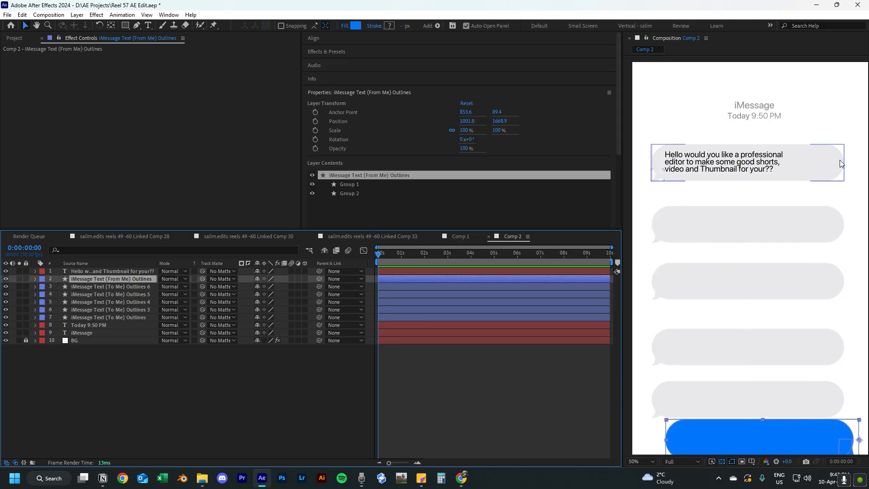
# Narrow the first grey bubble to fit its message by moving its right-end path points inward.
pyautogui.scroll(2, 822, 169)
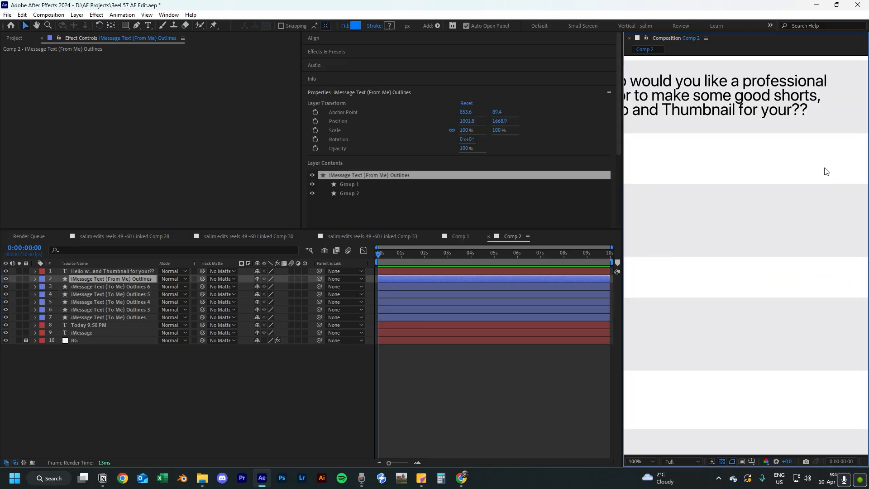
pyautogui.scroll(-2, 779, 272)
pyautogui.click(801, 212)
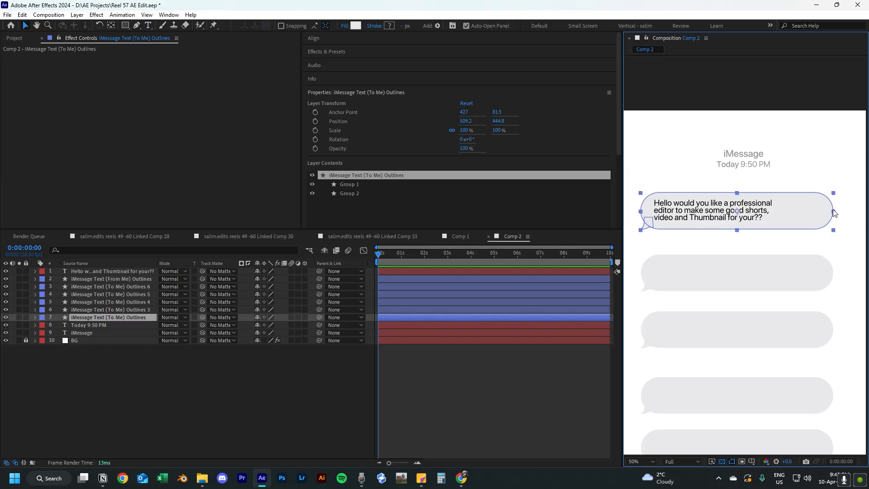
pyautogui.click(829, 208)
pyautogui.click(816, 196)
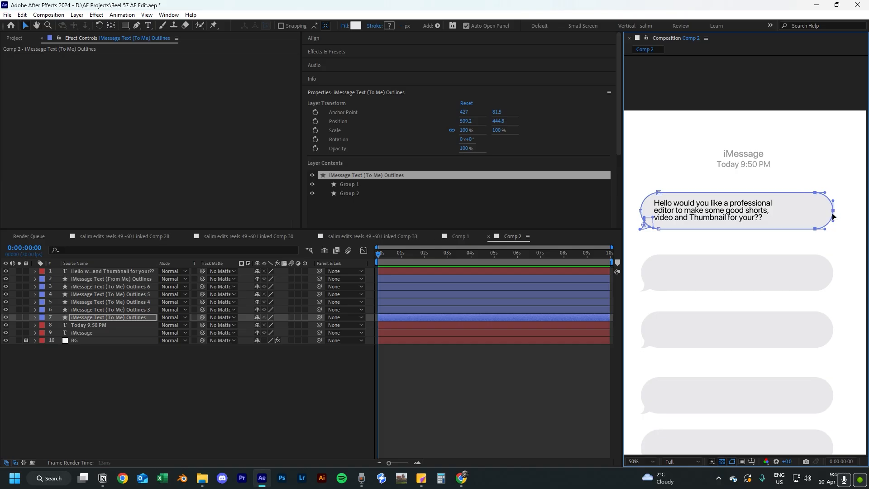
pyautogui.moveTo(833, 217); pyautogui.dragTo(783, 212)
pyautogui.click(560, 376)
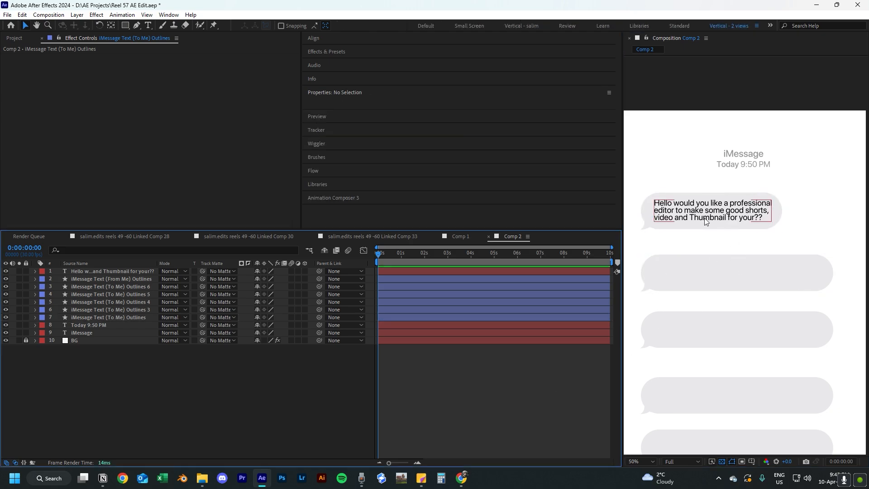
# Delete the remaining empty grey and blue bubbles and paste the ten copied message text and bubble layers.
pyautogui.scroll(-2, 697, 218)
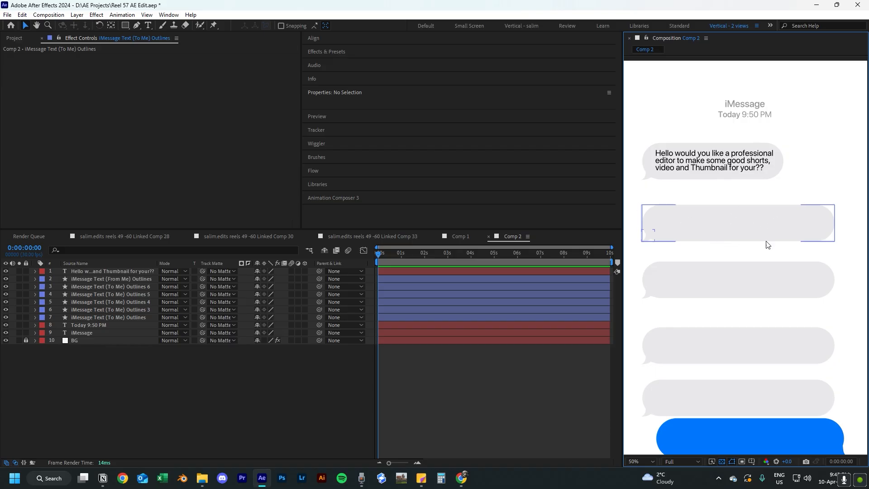
pyautogui.click(770, 221)
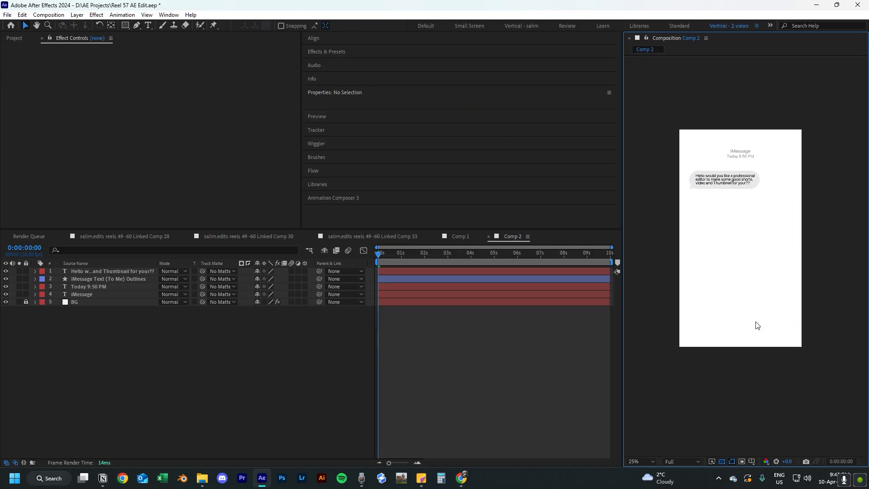
pyautogui.hotkey('ctrl', 'v')
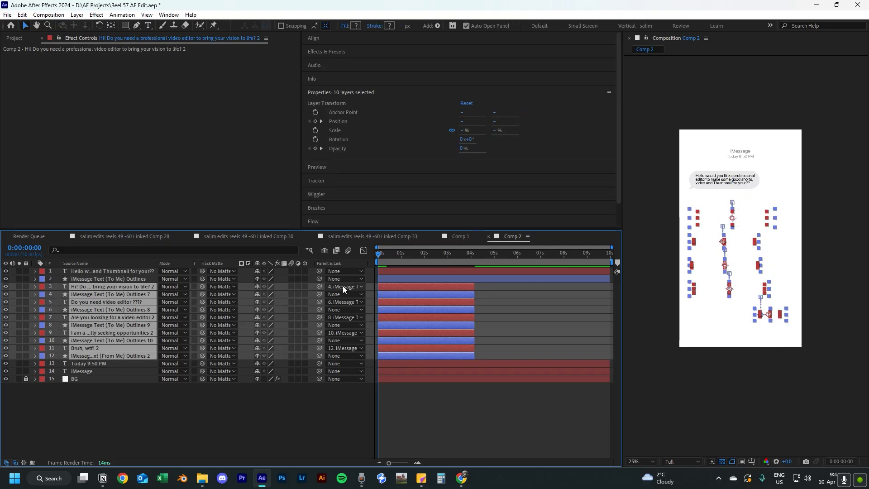
# Strip the parent links and keyframes from the ten pasted layers, and extend them to the composition's full length.
pyautogui.click(343, 285)
pyautogui.click(191, 398)
pyautogui.click(113, 286)
pyautogui.keyDown('shift'); pyautogui.click(112, 355); pyautogui.keyUp('shift')
pyautogui.press('u')
pyautogui.click(72, 309)
pyautogui.press('Delete')
pyautogui.hotkey('ctrl', 'a')
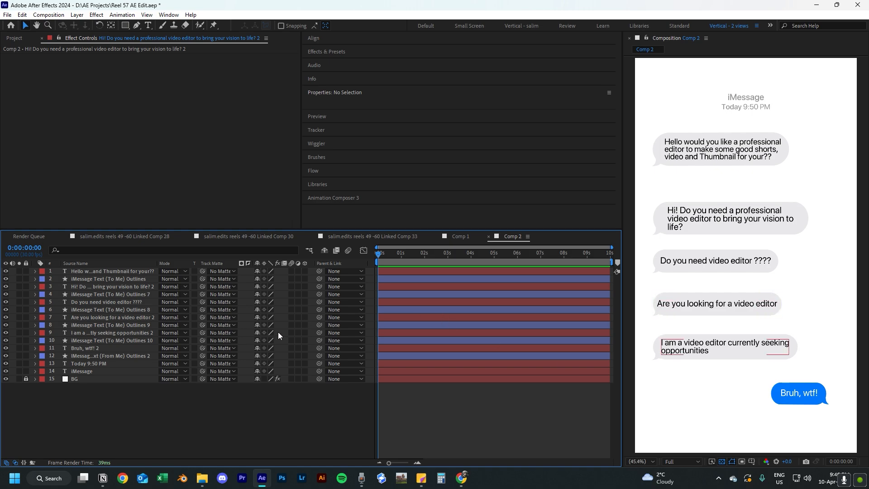
# Parent each message text layer to its own bubble layer.
pyautogui.click(691, 155)
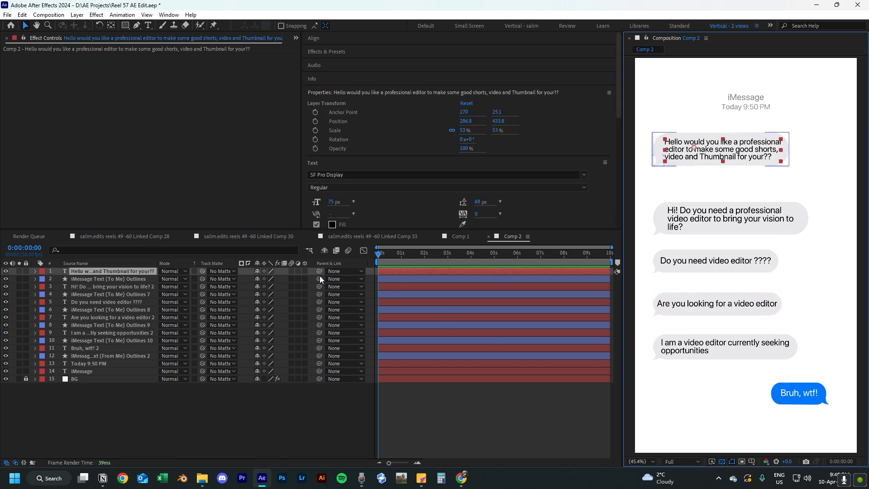
pyautogui.moveTo(319, 271); pyautogui.dragTo(139, 279)
pyautogui.moveTo(319, 286); pyautogui.dragTo(142, 294)
pyautogui.moveTo(319, 302); pyautogui.dragTo(153, 300)
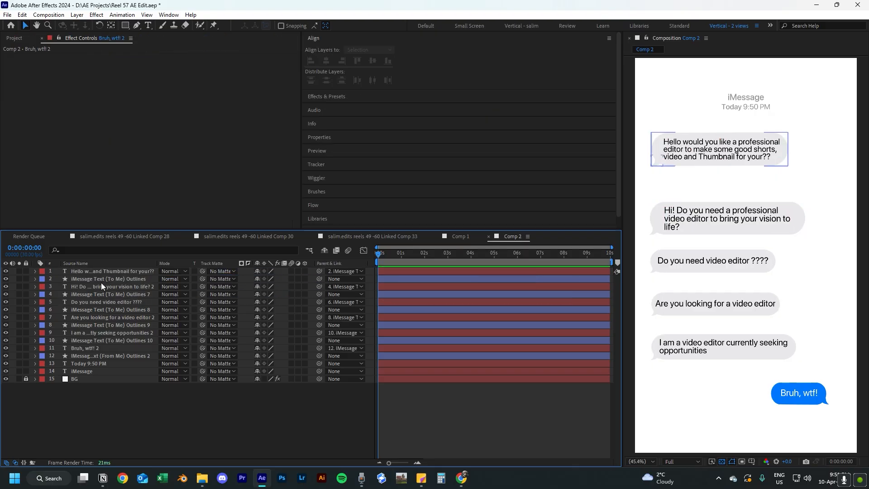
# Align the five grey bubbles along their left edges.
pyautogui.click(103, 280)
pyautogui.keyDown('ctrl'); pyautogui.click(107, 295); pyautogui.keyUp('ctrl')
pyautogui.keyDown('ctrl'); pyautogui.click(107, 309); pyautogui.keyUp('ctrl')
pyautogui.keyDown('ctrl'); pyautogui.click(106, 324); pyautogui.keyUp('ctrl')
pyautogui.keyDown('ctrl'); pyautogui.click(107, 340); pyautogui.keyUp('ctrl')
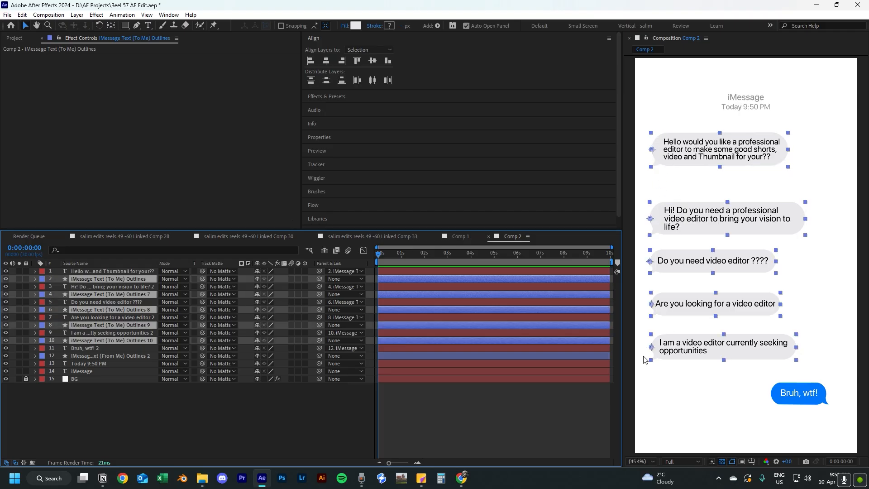
pyautogui.click(311, 62)
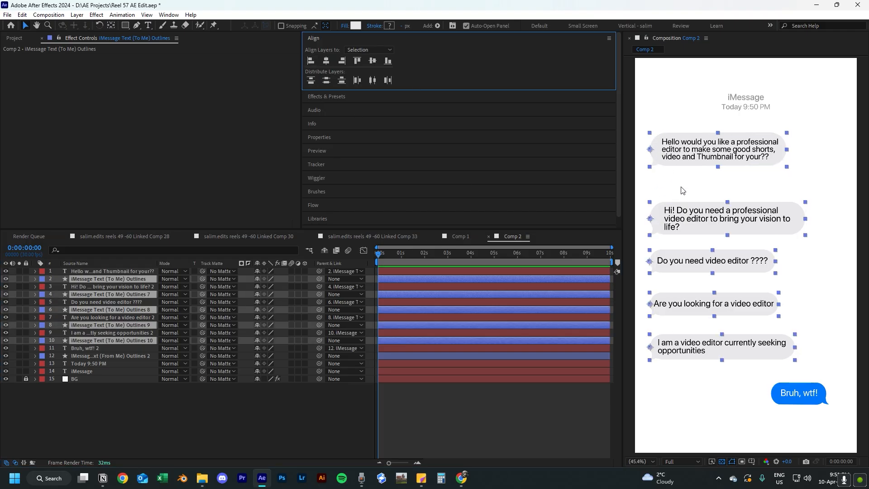
# Distribute the five grey bubbles evenly by their vertical centres and shift them together slightly to the right.
pyautogui.click(325, 81)
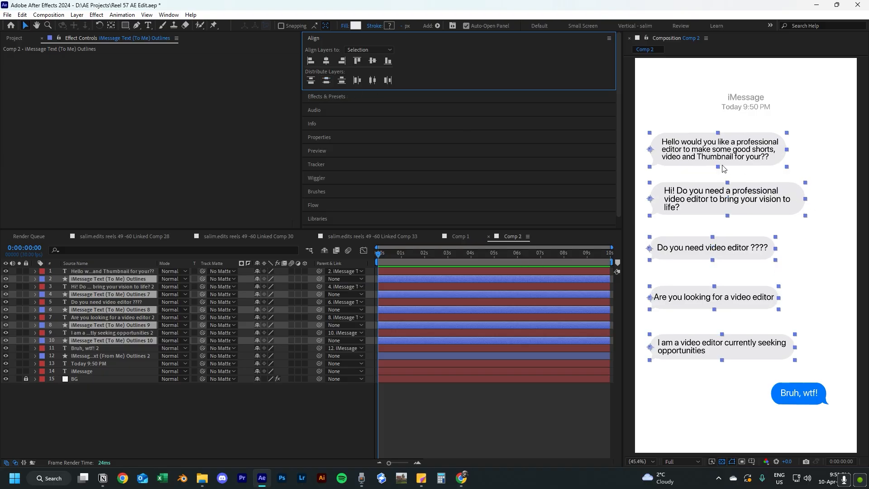
pyautogui.moveTo(694, 154); pyautogui.dragTo(706, 154)
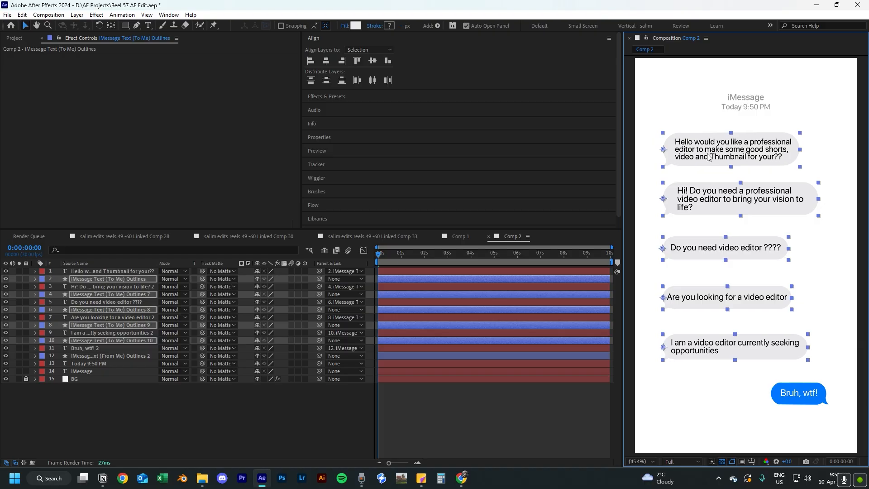
pyautogui.click(463, 416)
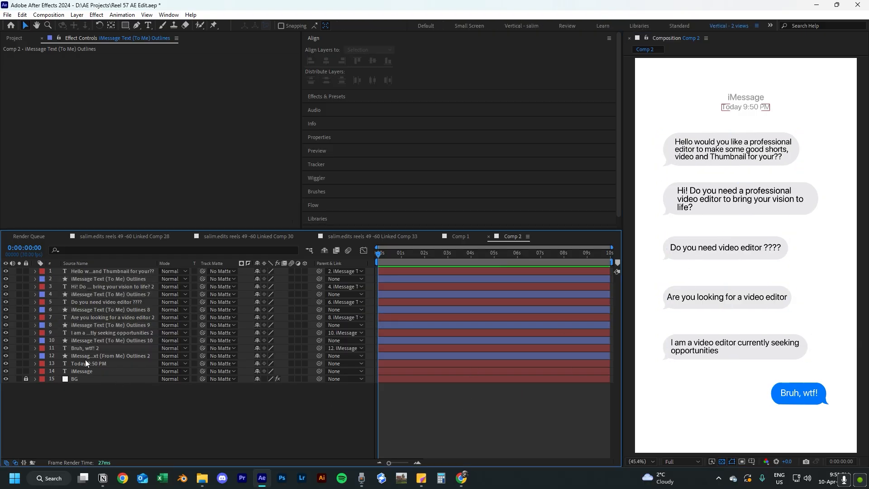
# Reposition the blue "Bruh, wtf!" message bubble slightly inward and higher, closer to the grey bubble above it.
pyautogui.click(805, 405)
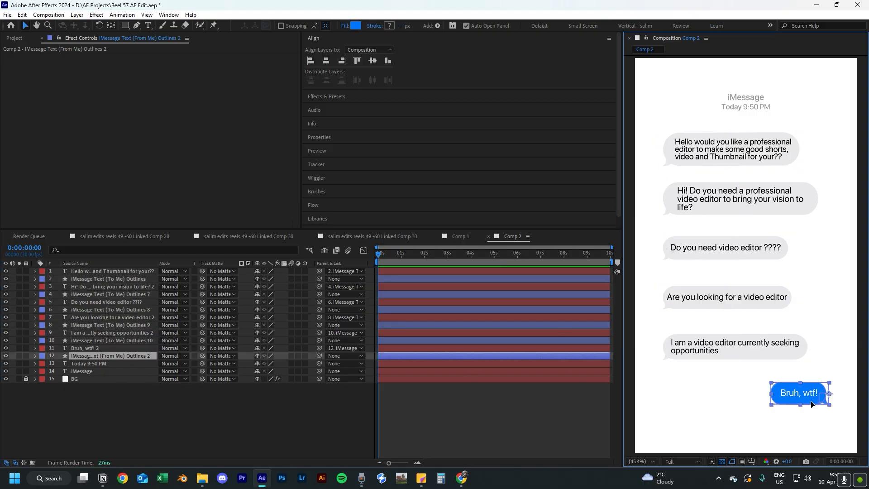
pyautogui.hotkey('shift', 'Left')
pyautogui.hotkey('shift', 'Right')
pyautogui.hotkey('shift', 'Right')
pyautogui.hotkey('shift', 'Left')
pyautogui.hotkey('shift', 'Left')
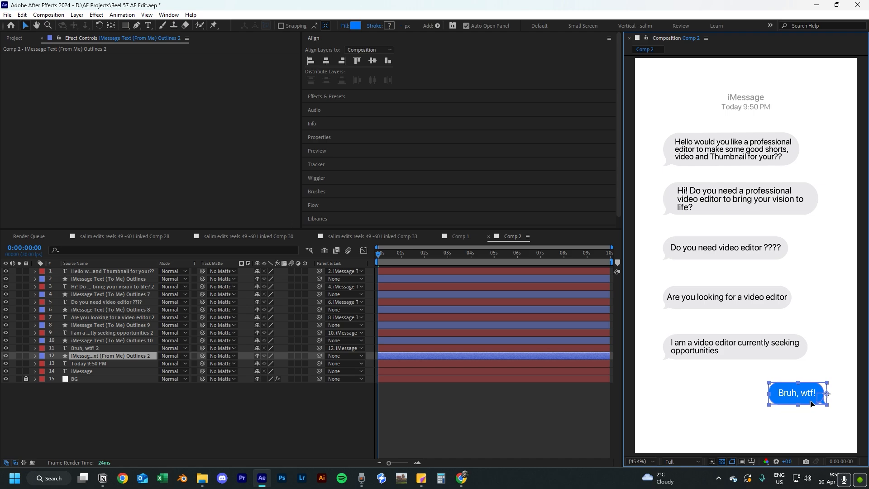
pyautogui.hotkey('shift', 'Right')
pyautogui.hotkey('shift', 'Up')
pyautogui.hotkey('shift', 'Up')
pyautogui.moveTo(809, 401); pyautogui.dragTo(809, 397)
pyautogui.click(602, 398)
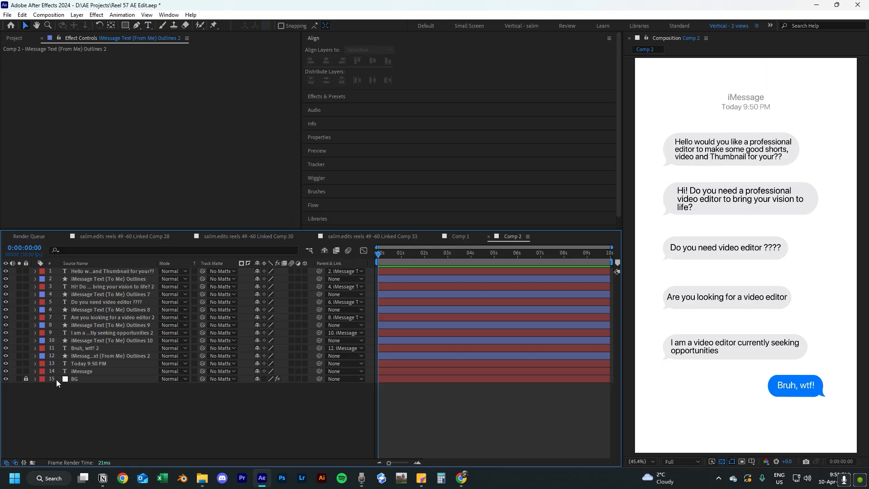
# Reveal only the Position and Opacity properties of the iMessage title layer.
pyautogui.click(35, 371)
pyautogui.click(35, 364)
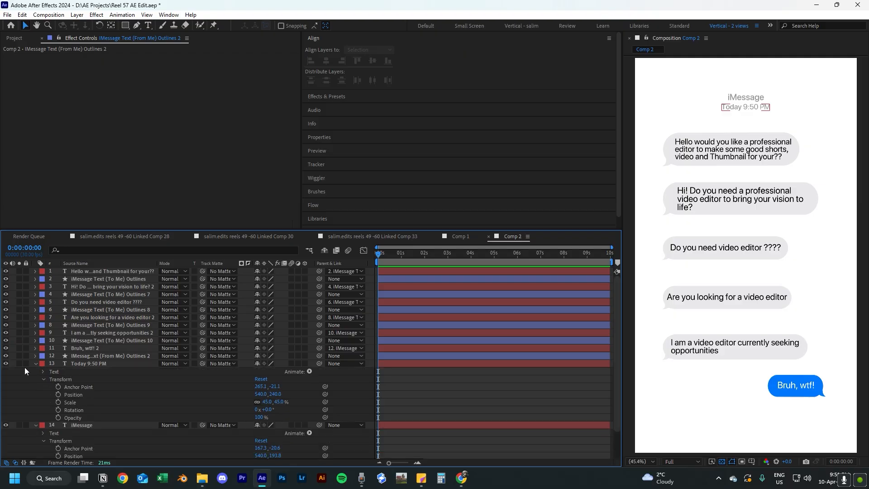
pyautogui.click(36, 425)
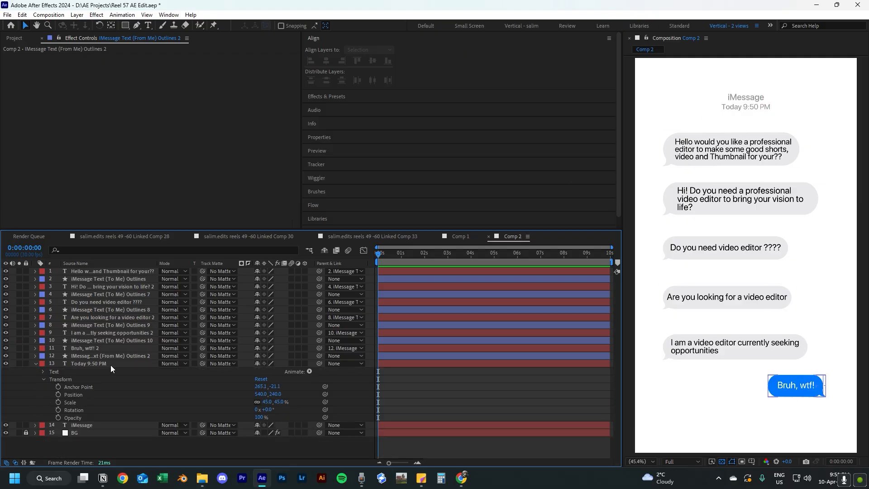
pyautogui.click(35, 363)
pyautogui.click(36, 371)
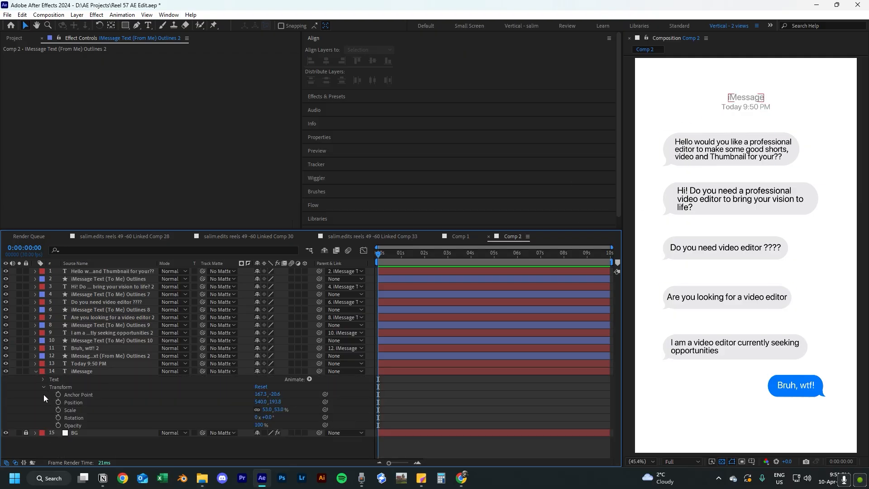
pyautogui.click(69, 371)
pyautogui.press('p')
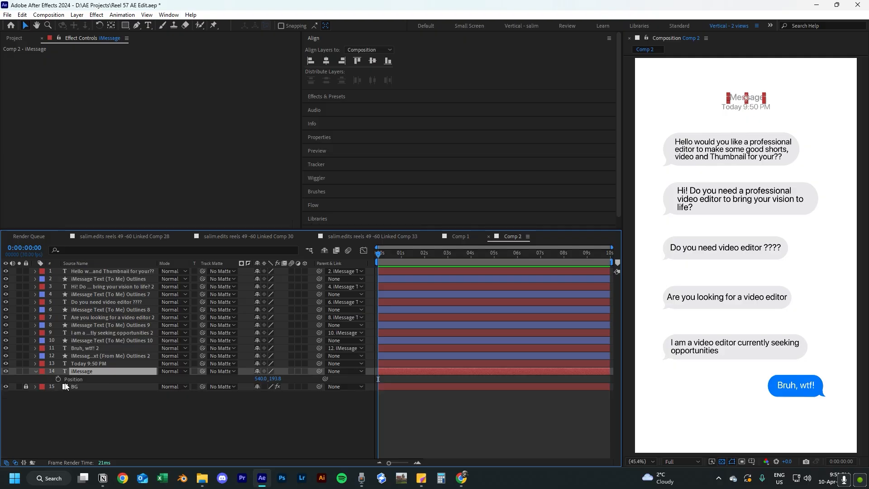
pyautogui.hotkey('shift', 't')
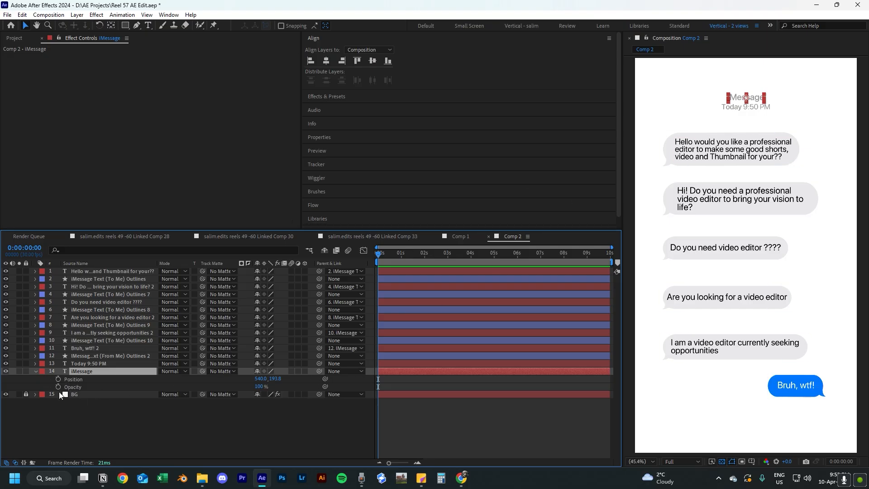
# Animate the iMessage title's position from 540, 253.8 at the start to its original place at frame 10.
pyautogui.click(58, 378)
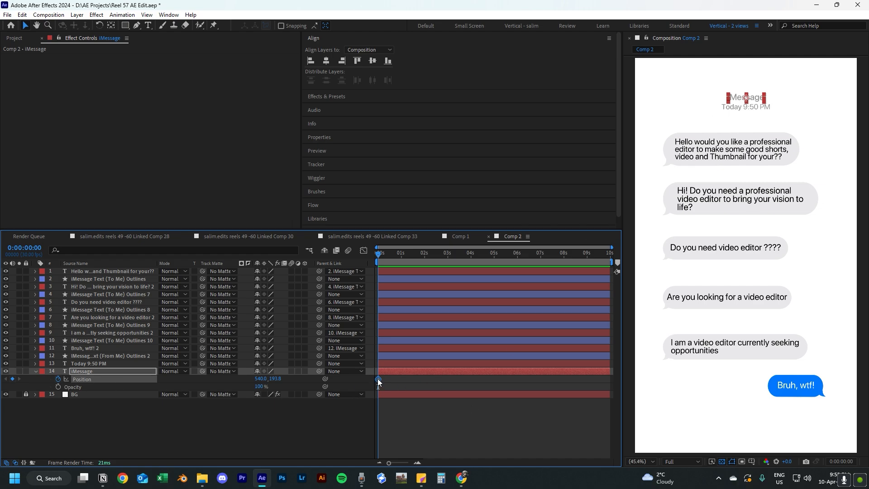
pyautogui.moveTo(378, 380); pyautogui.dragTo(384, 380)
pyautogui.moveTo(273, 379); pyautogui.dragTo(299, 381)
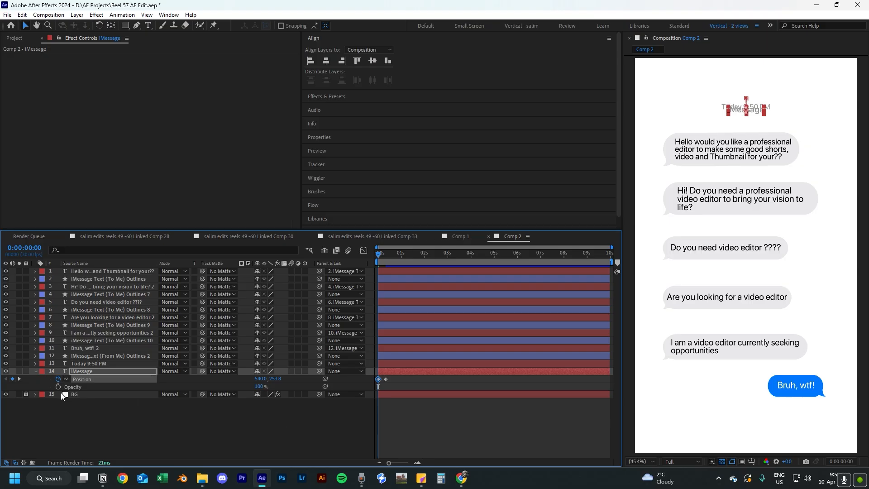
# Keyframe the iMessage title's opacity from 0% at the start to 100% at frame 10.
pyautogui.click(58, 386)
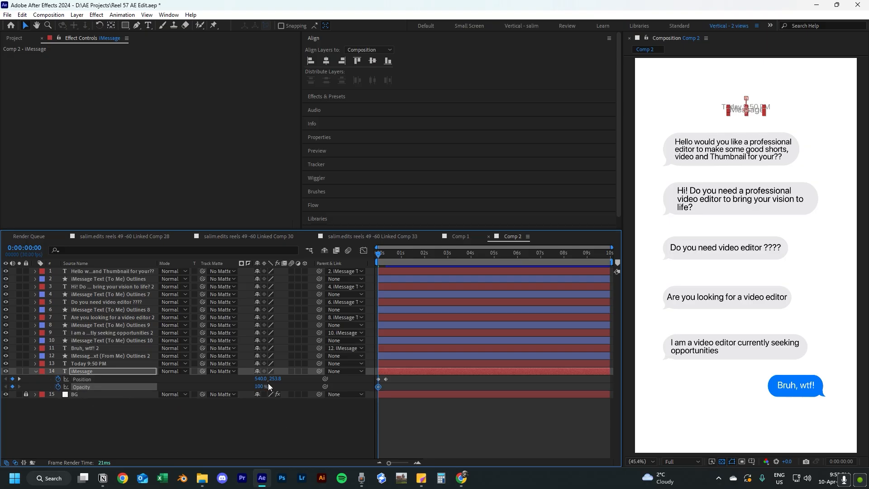
pyautogui.moveTo(377, 388); pyautogui.dragTo(386, 387)
pyautogui.click(390, 256)
pyautogui.moveTo(390, 256); pyautogui.dragTo(385, 257)
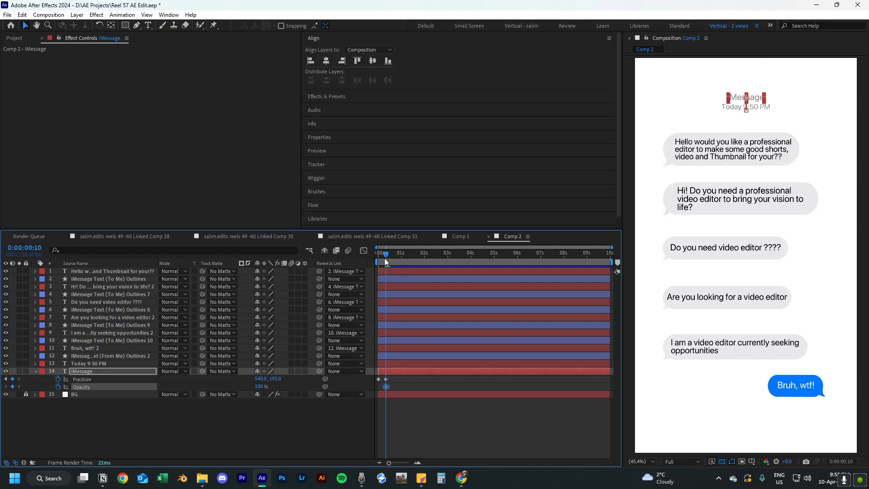
pyautogui.moveTo(385, 387); pyautogui.dragTo(378, 388)
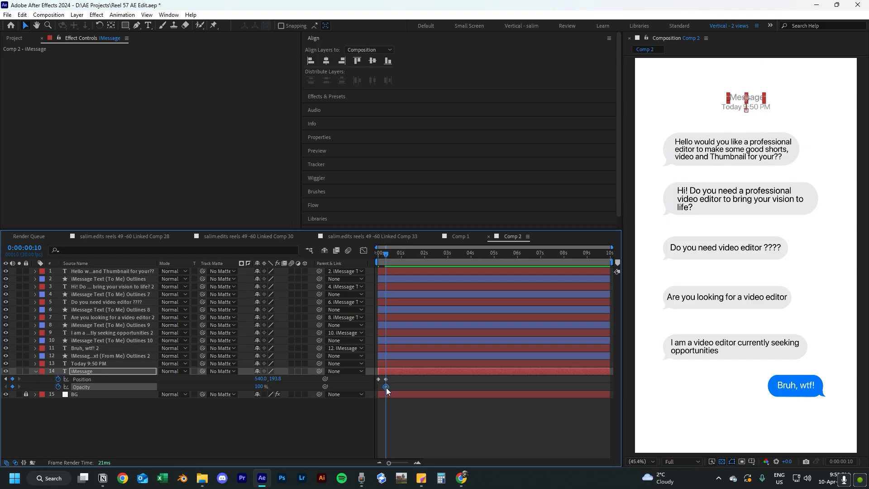
pyautogui.press('Home')
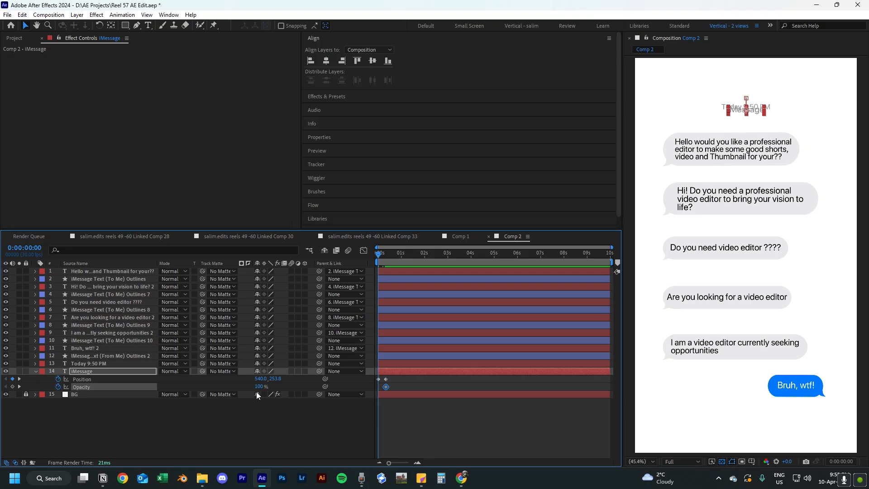
pyautogui.moveTo(259, 387); pyautogui.dragTo(158, 400)
pyautogui.click(335, 438)
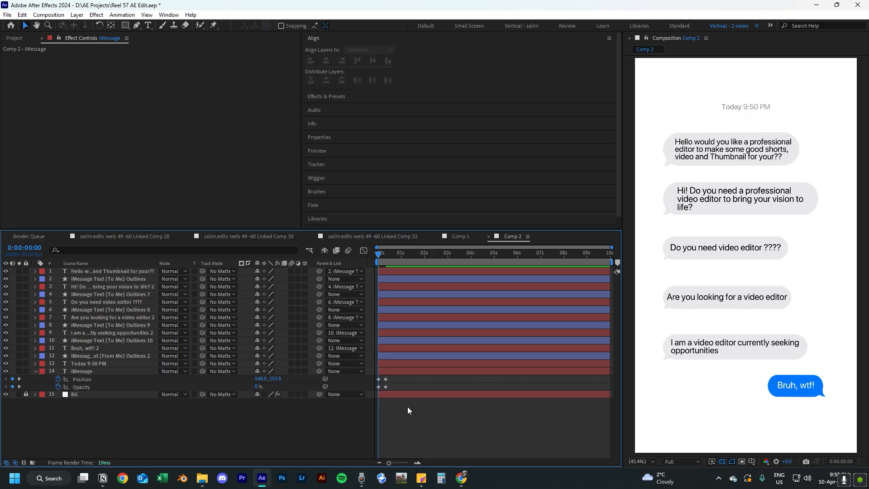
# Preview the iMessage title's rise and fade-in, and return to the start of the composition.
pyautogui.press('space')
pyautogui.press('space')
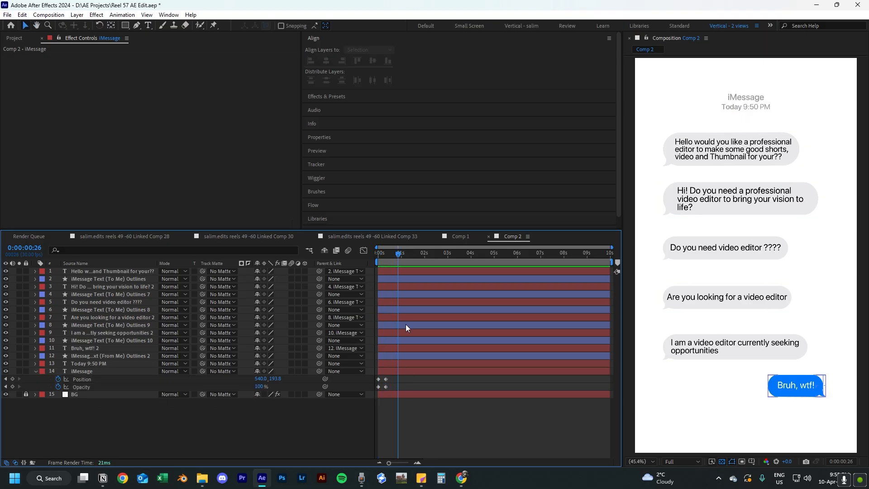
pyautogui.press('Home')
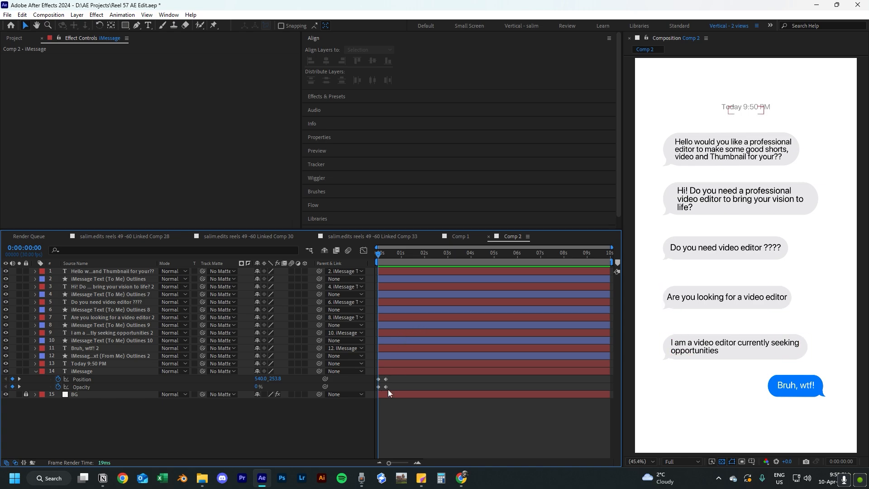
# Apply Easy Ease to all iMessage title keyframes and shift the ending Position and Opacity keyframes earlier, to about frame 8.
pyautogui.moveTo(376, 389); pyautogui.dragTo(373, 391)
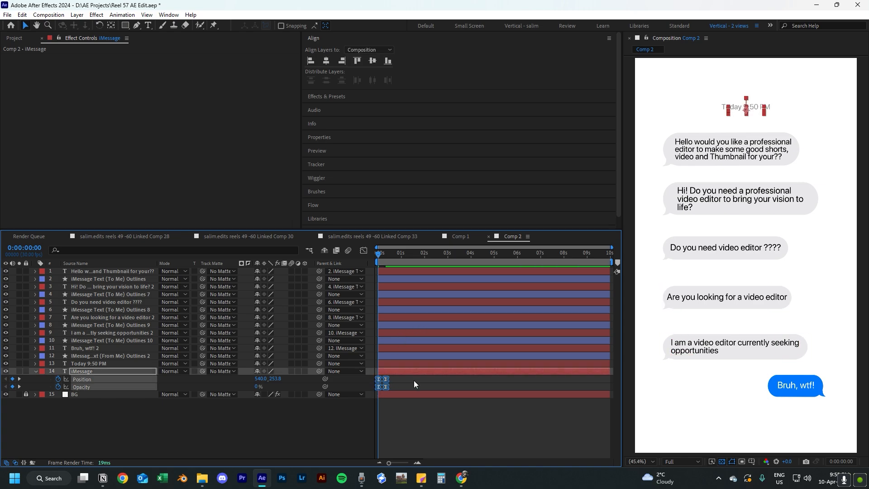
pyautogui.click(426, 418)
pyautogui.scroll(3, 397, 409)
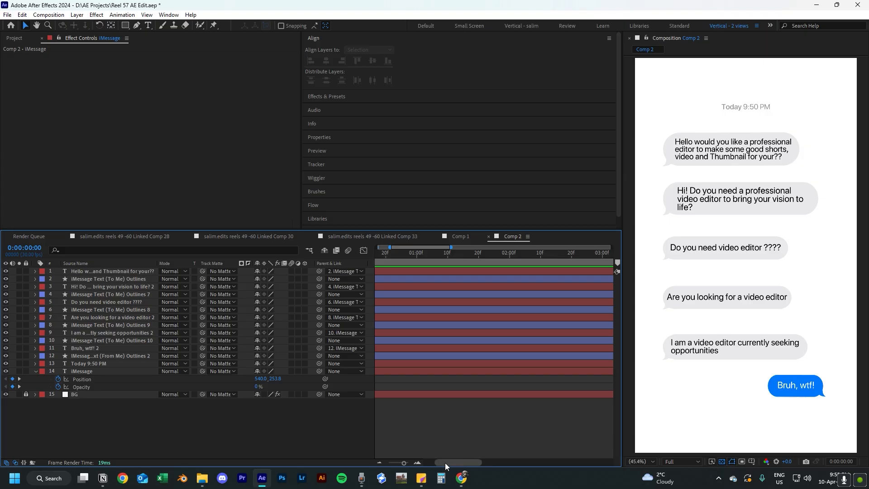
pyautogui.moveTo(445, 462); pyautogui.dragTo(434, 462)
pyautogui.moveTo(413, 380)
pyautogui.mouseDown()
pyautogui.moveTo(404, 390)
pyautogui.moveTo(392, 378)
pyautogui.moveTo(403, 382)
pyautogui.mouseUp()
pyautogui.click(413, 430)
# Play back the composition to check the eased, shortened iMessage title animation.
pyautogui.click(433, 252)
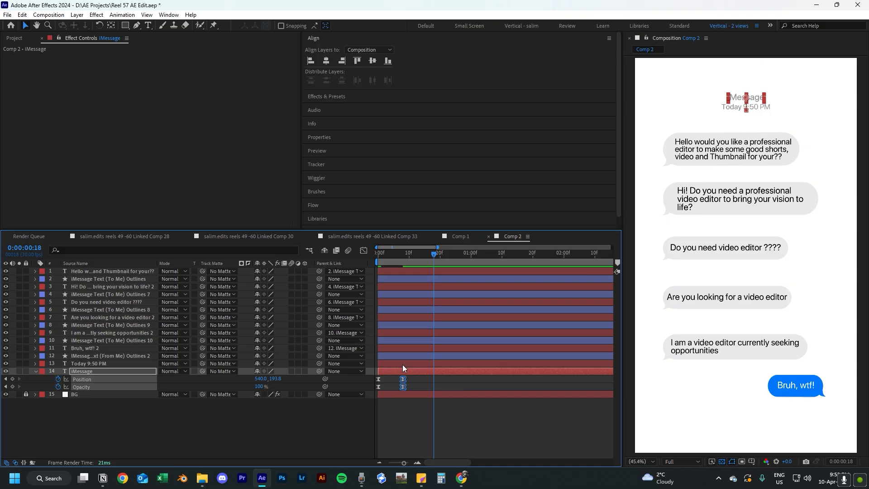
pyautogui.press('space')
pyautogui.press('space')
pyautogui.click(482, 426)
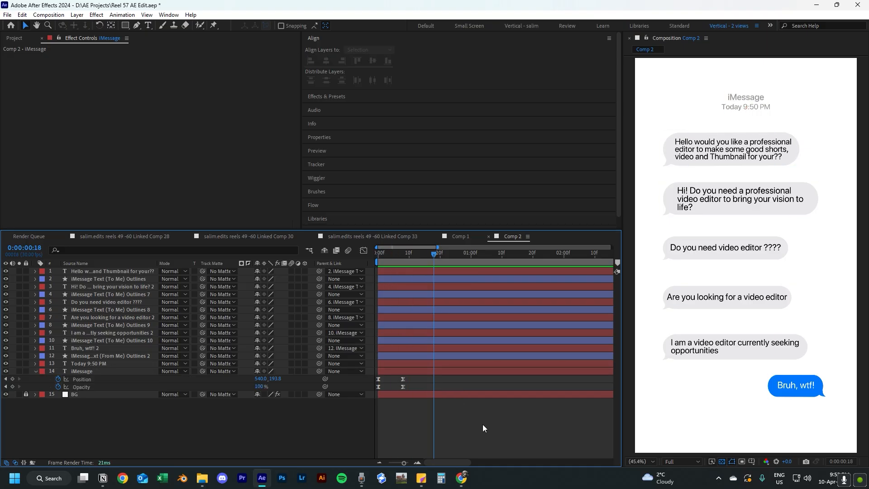
pyautogui.scroll(-2, 461, 436)
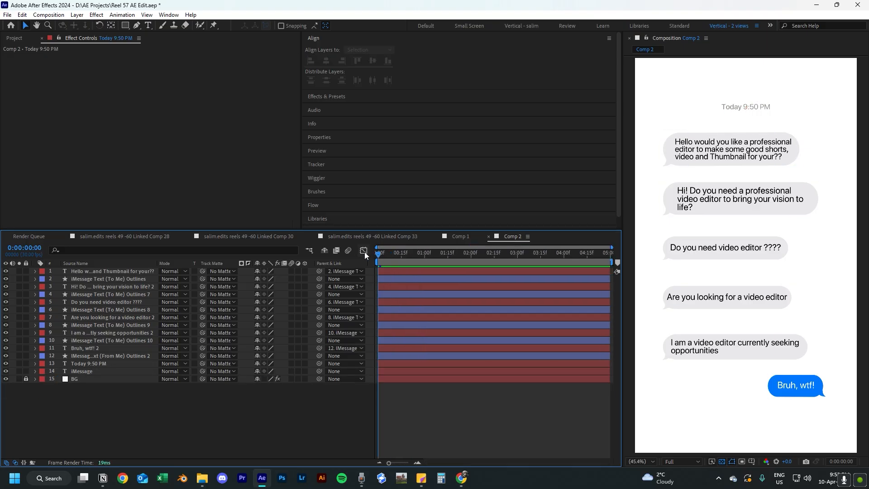
pyautogui.press('space')
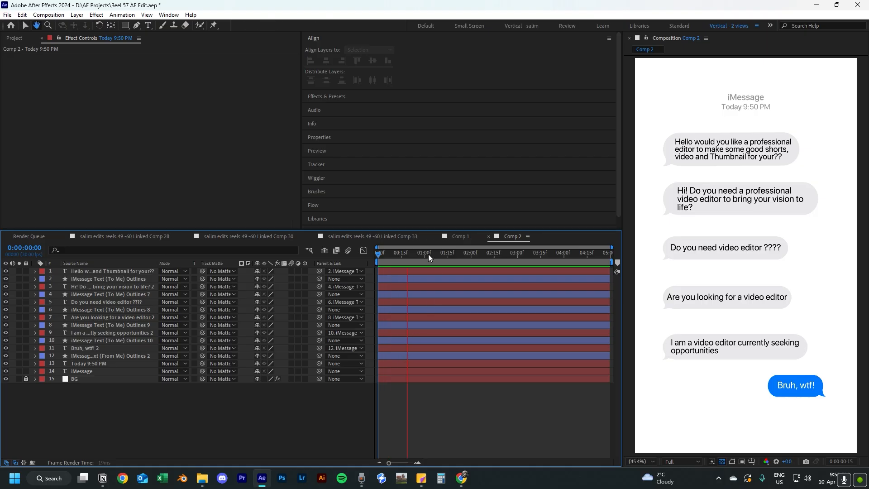
pyautogui.press('space')
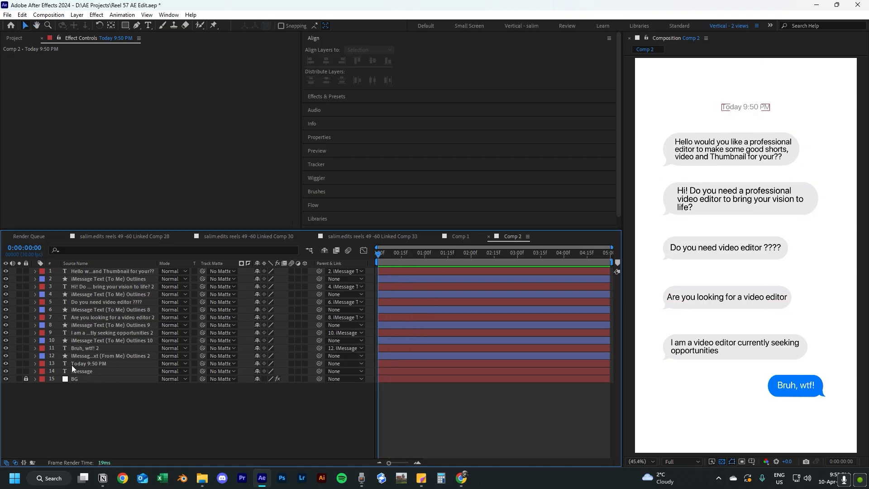
# Add Position and Opacity keyframes to the Today 9:50 PM layer and place both at about frame 5.
pyautogui.click(35, 364)
pyautogui.click(113, 363)
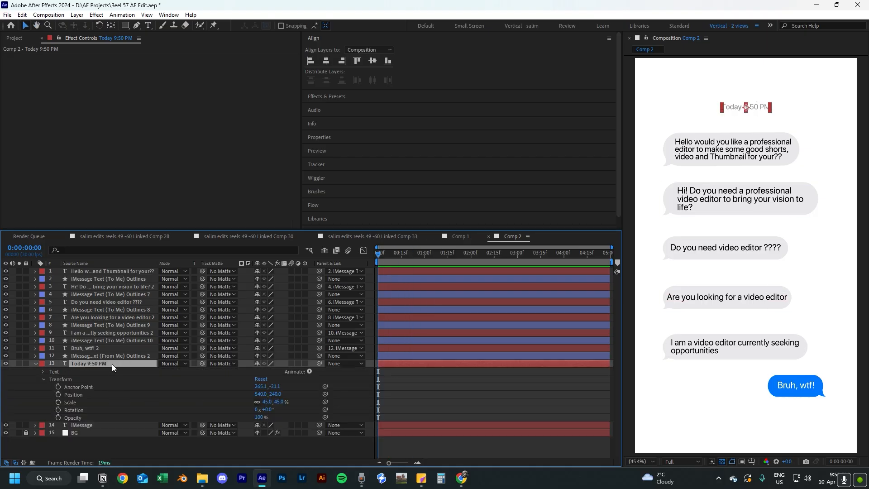
pyautogui.press('p')
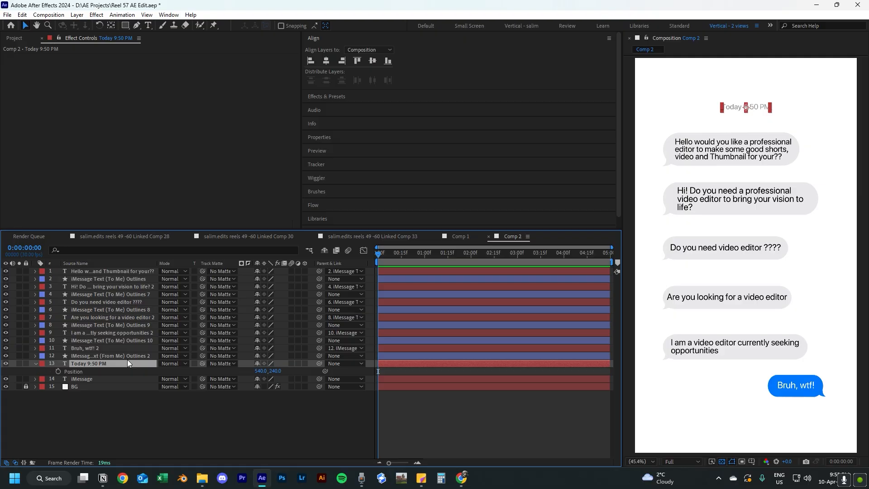
pyautogui.hotkey('shift', 't')
pyautogui.moveTo(384, 253); pyautogui.dragTo(378, 254)
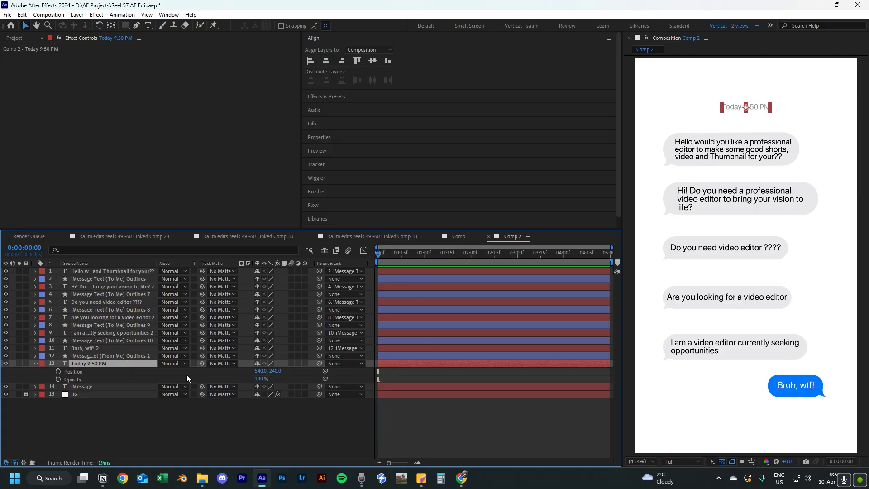
pyautogui.click(58, 371)
pyautogui.click(57, 379)
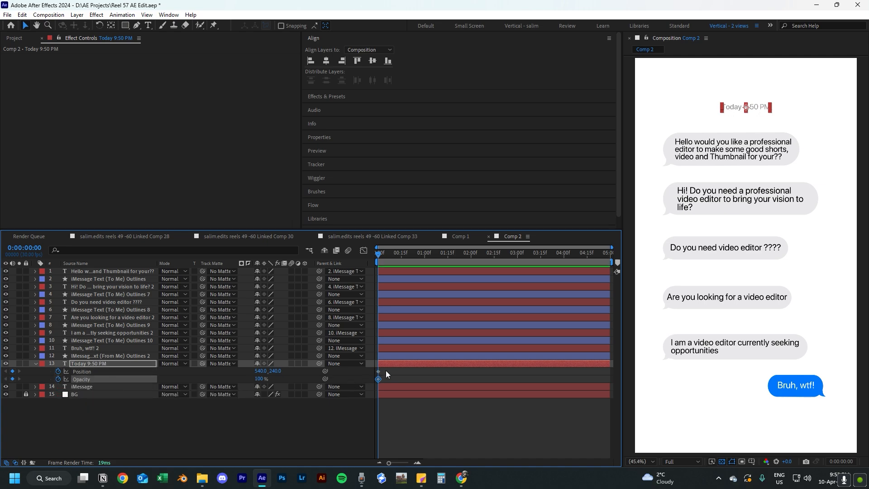
pyautogui.moveTo(386, 368)
pyautogui.mouseDown()
pyautogui.moveTo(373, 383)
pyautogui.moveTo(387, 375)
pyautogui.mouseUp()
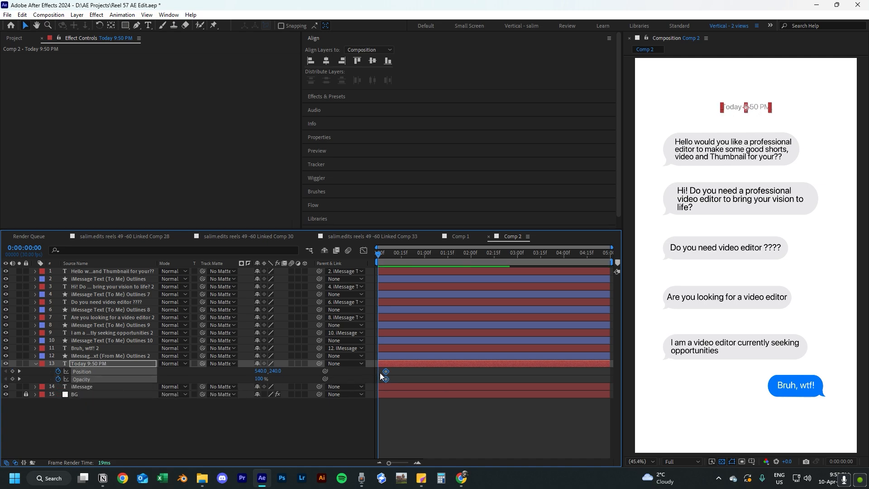
# Set the Today 9:50 PM layer's starting opacity to 0% and its starting position to 540, 314 at frame 0.
pyautogui.click(267, 378)
pyautogui.write('0')
pyautogui.press('Return')
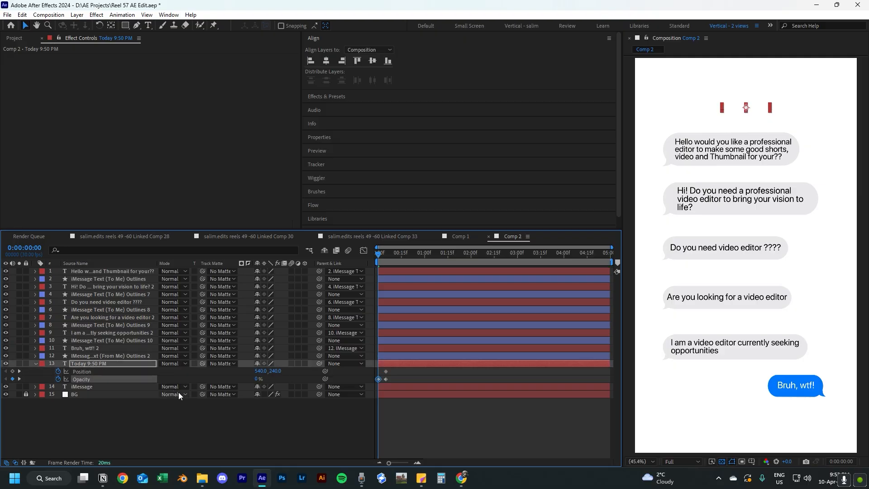
pyautogui.moveTo(271, 374); pyautogui.dragTo(306, 376)
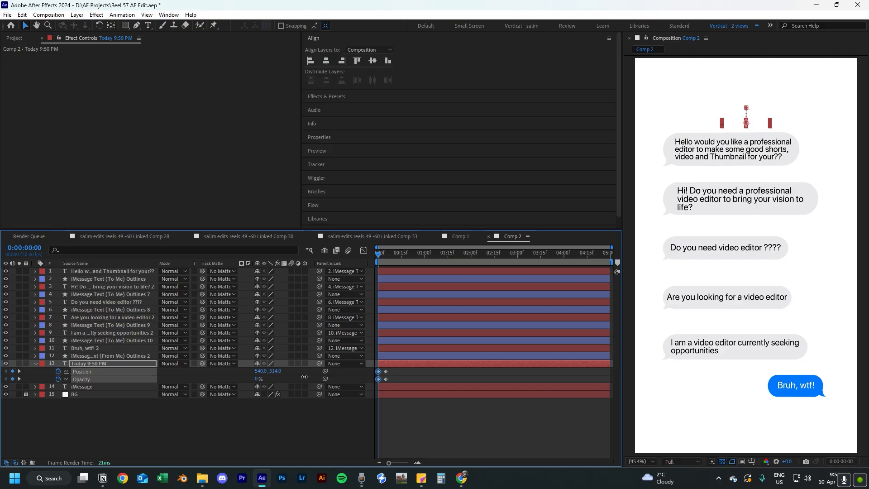
# Apply Easy Ease to all Position and Opacity keyframes of the Today 9:50 PM layer.
pyautogui.moveTo(399, 373); pyautogui.dragTo(366, 381)
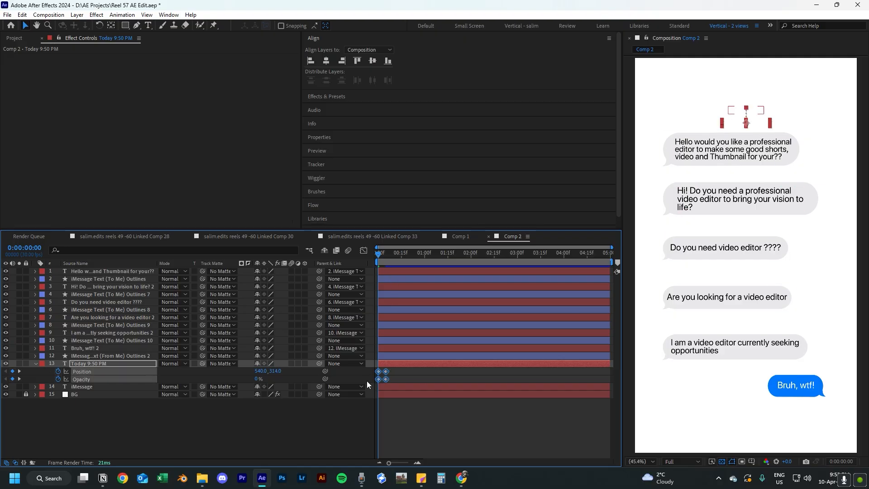
pyautogui.press('F9')
pyautogui.click(401, 419)
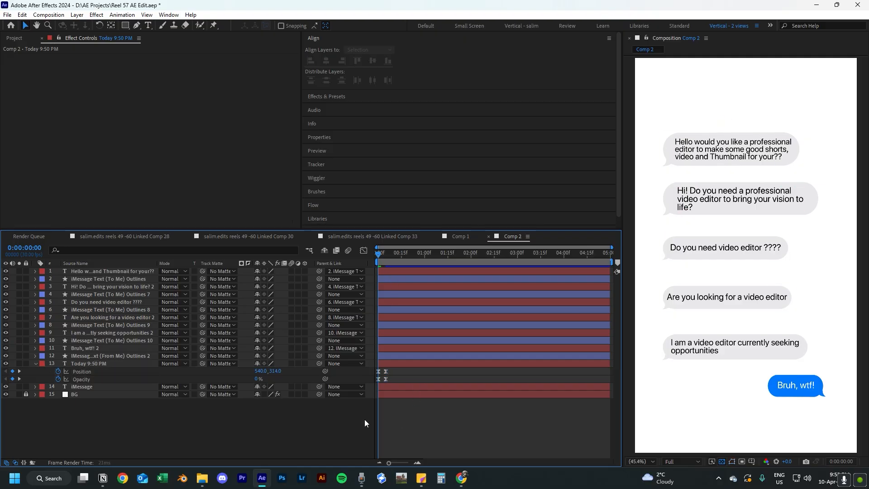
# Preview the Today 9:50 PM text animation and move the playhead back to the start.
pyautogui.press('space')
pyautogui.press('space')
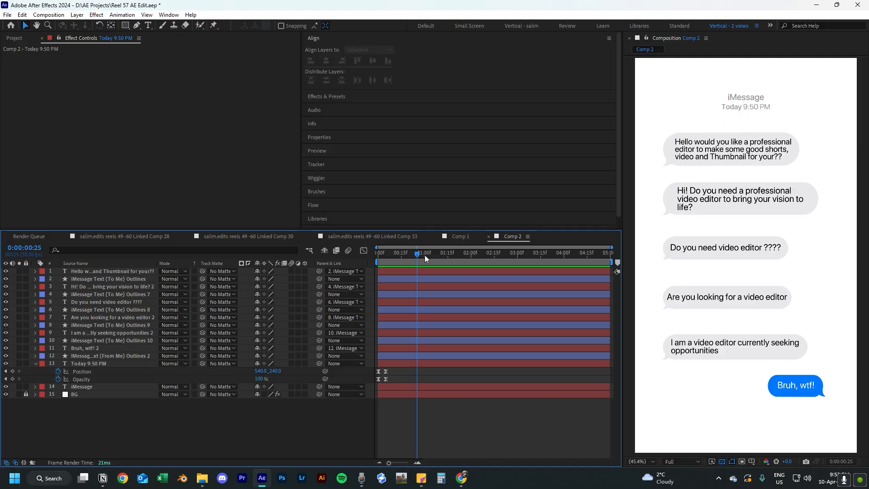
pyautogui.moveTo(419, 256); pyautogui.dragTo(325, 258)
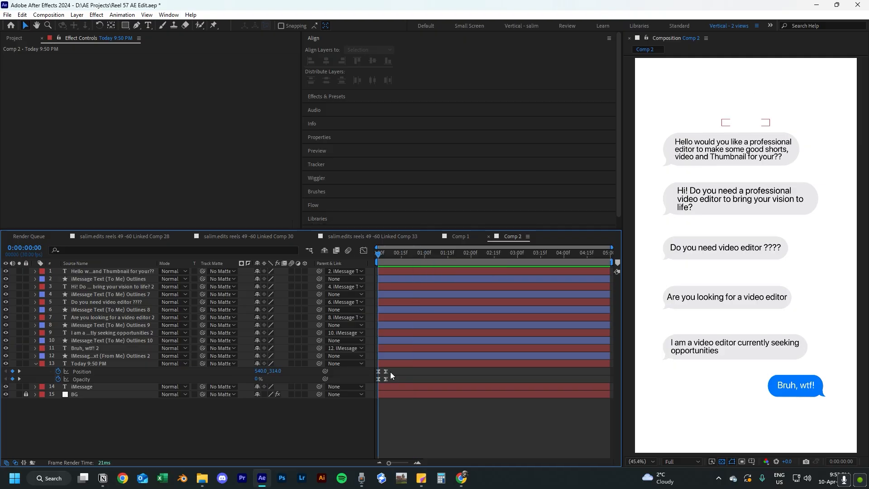
# Retime the Today 9:50 PM layer's Position and Opacity keyframes to run from about frame 4 to frame 11.
pyautogui.moveTo(390, 371)
pyautogui.mouseDown()
pyautogui.moveTo(376, 379)
pyautogui.moveTo(392, 375)
pyautogui.mouseUp()
pyautogui.click(399, 409)
pyautogui.press('space')
pyautogui.press('space')
pyautogui.moveTo(399, 369)
pyautogui.mouseDown()
pyautogui.moveTo(382, 379)
pyautogui.moveTo(395, 373)
pyautogui.moveTo(398, 380)
pyautogui.mouseUp()
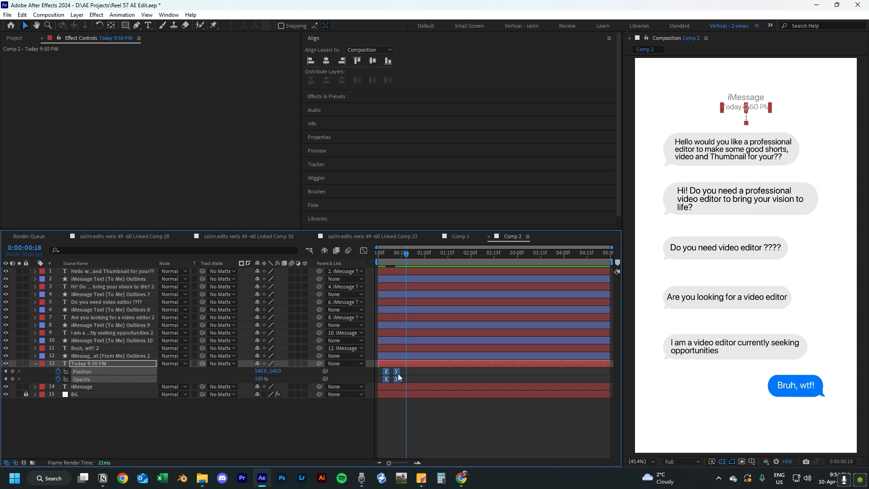
# Preview the retimed timestamp animation from the start and collapse the Today 9:50 PM layer's properties.
pyautogui.press('Home')
pyautogui.click(415, 428)
pyautogui.press('space')
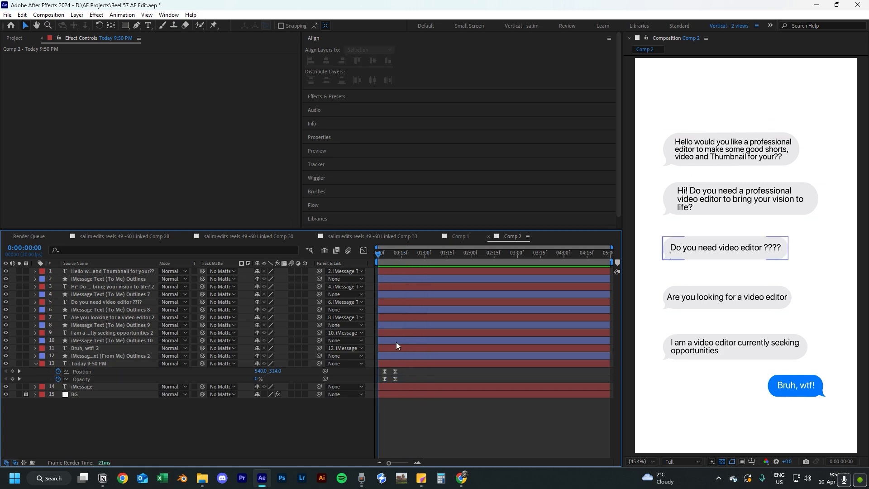
pyautogui.press('space')
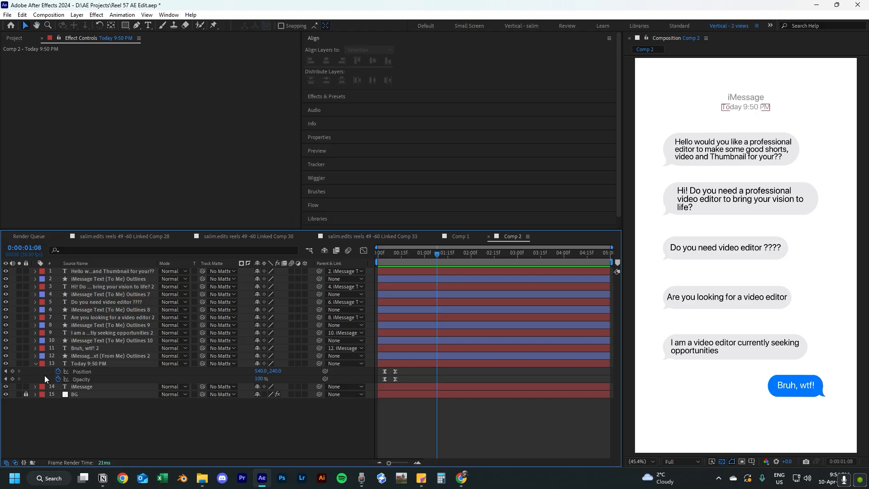
pyautogui.click(35, 364)
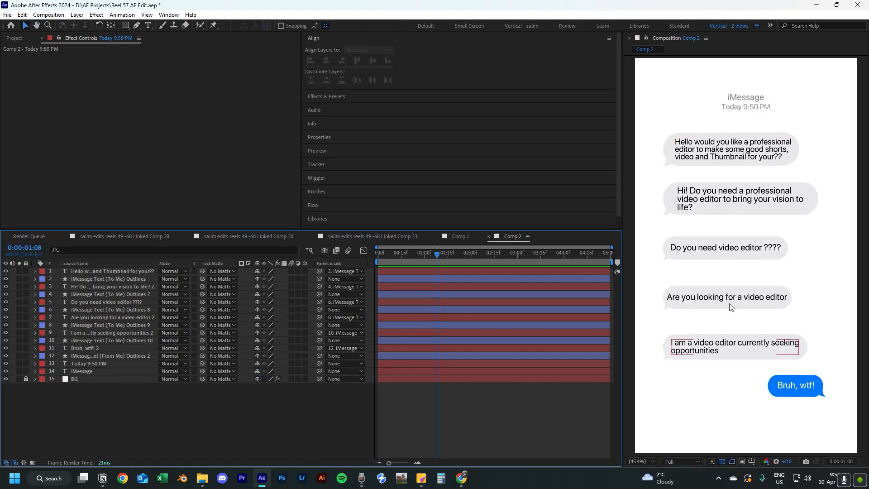
# Reveal the Position and Opacity properties of the first message's text and bubble layers at frame 0.
pyautogui.click(666, 155)
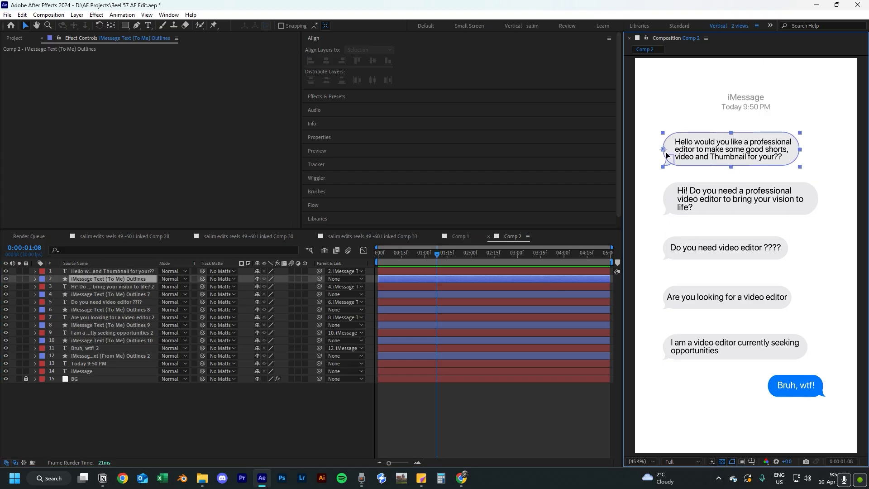
pyautogui.keyDown('ctrl'); pyautogui.click(100, 272); pyautogui.keyUp('ctrl')
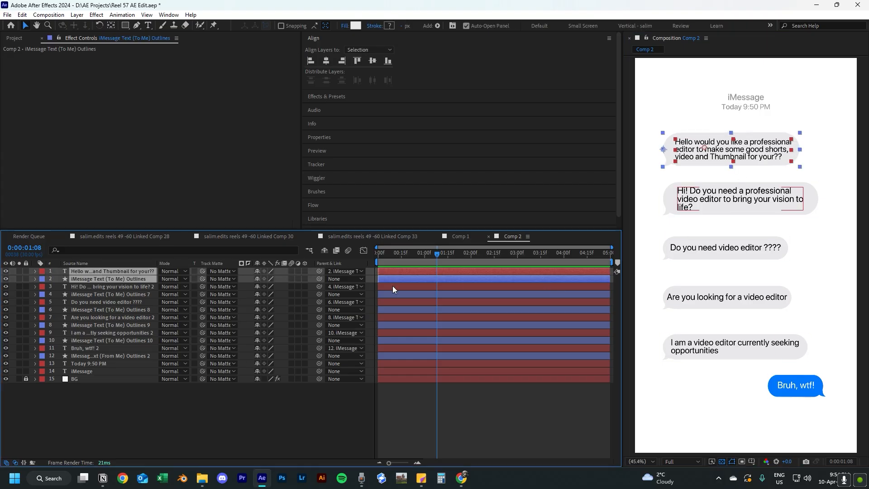
pyautogui.press('Home')
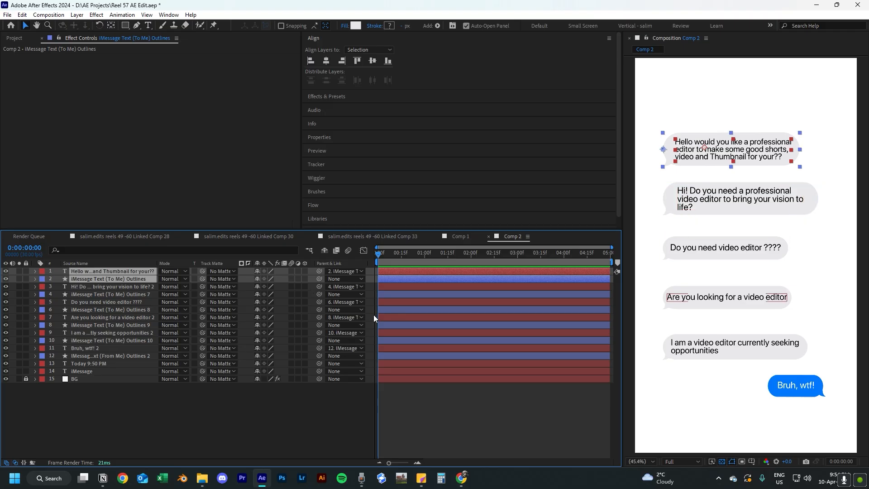
pyautogui.press('p')
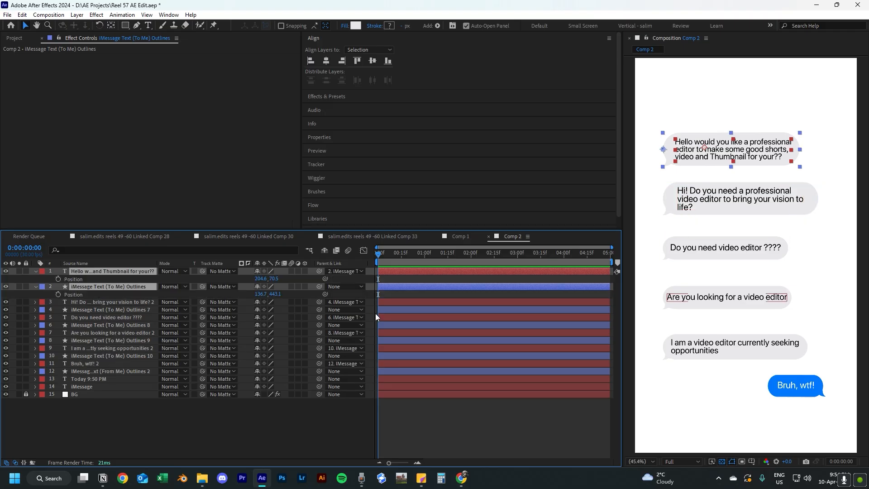
pyautogui.hotkey('shift', 't')
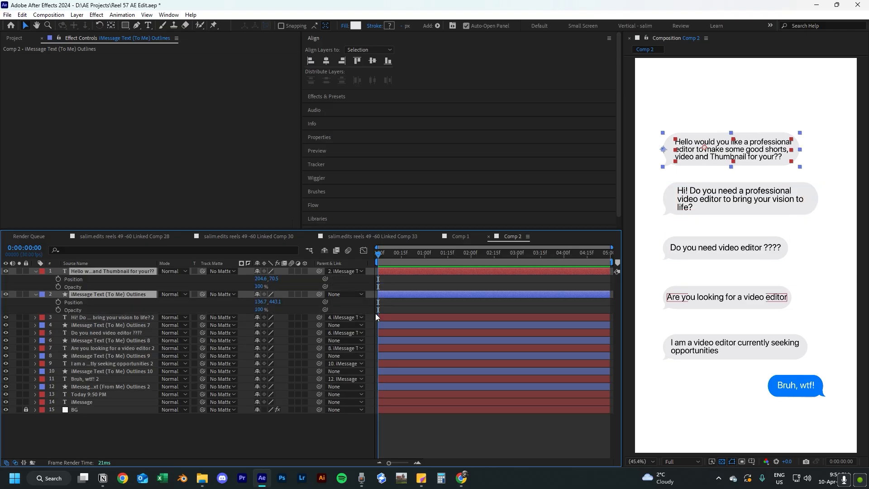
# Keyframe the first message bubble's Position from 136.7, 606.1 at frame 0 to its resting place at about frame 9.
pyautogui.hotkey('ctrl', 'shift', 'a')
pyautogui.click(96, 273)
pyautogui.click(98, 294)
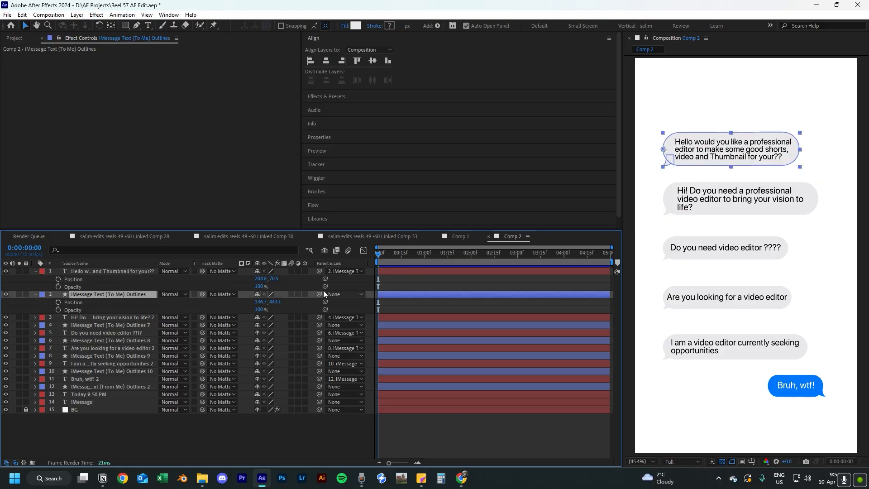
pyautogui.moveTo(276, 305); pyautogui.dragTo(294, 312)
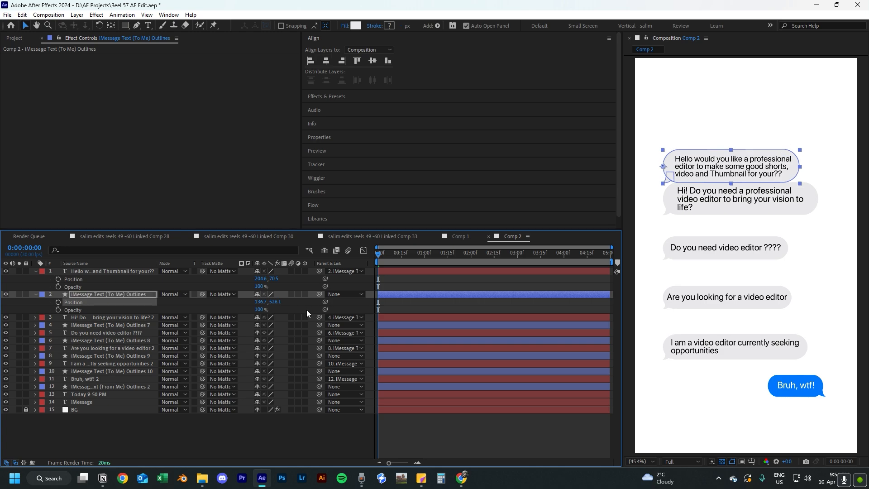
pyautogui.hotkey('ctrl', 'z')
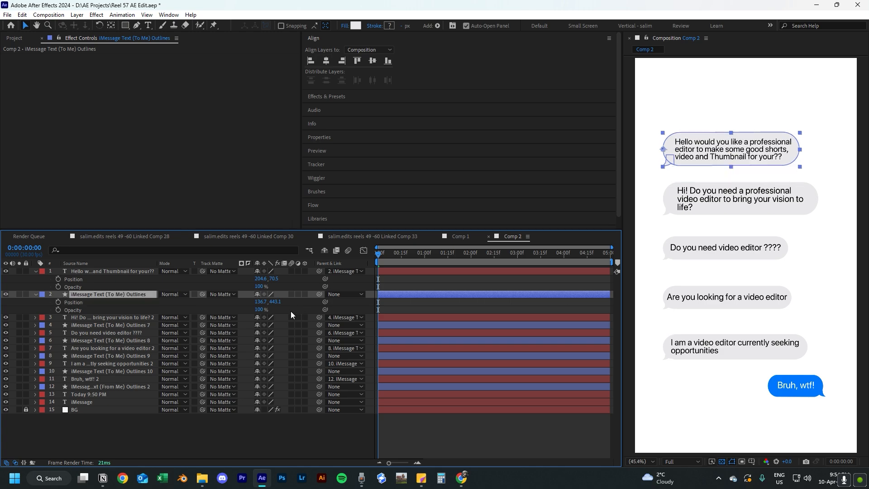
pyautogui.click(58, 302)
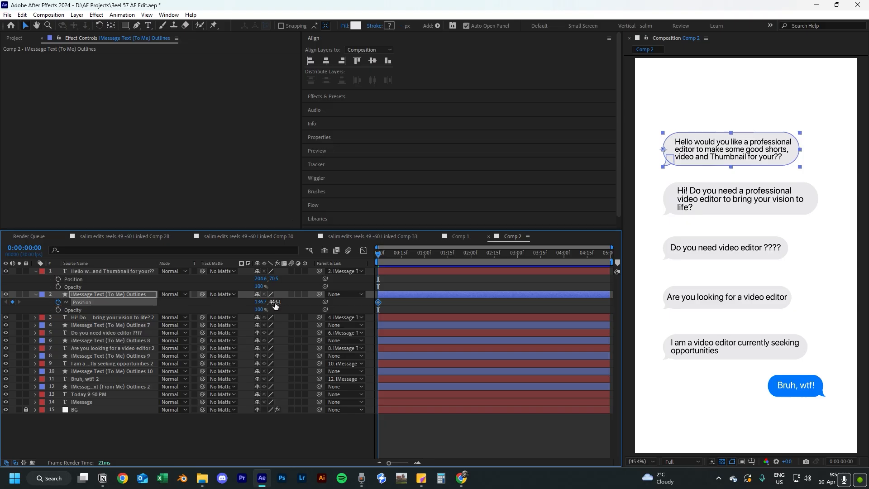
pyautogui.moveTo(378, 302); pyautogui.dragTo(392, 303)
pyautogui.moveTo(272, 302); pyautogui.dragTo(350, 307)
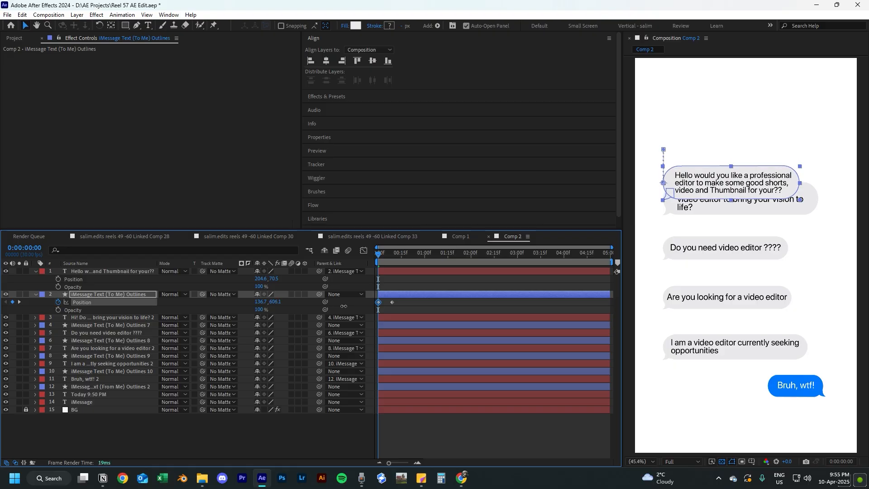
# Keyframe Opacity on the first message's bubble and text from 0% at frame 0 to 100% at about frame 9.
pyautogui.click(58, 310)
pyautogui.moveTo(378, 310); pyautogui.dragTo(392, 310)
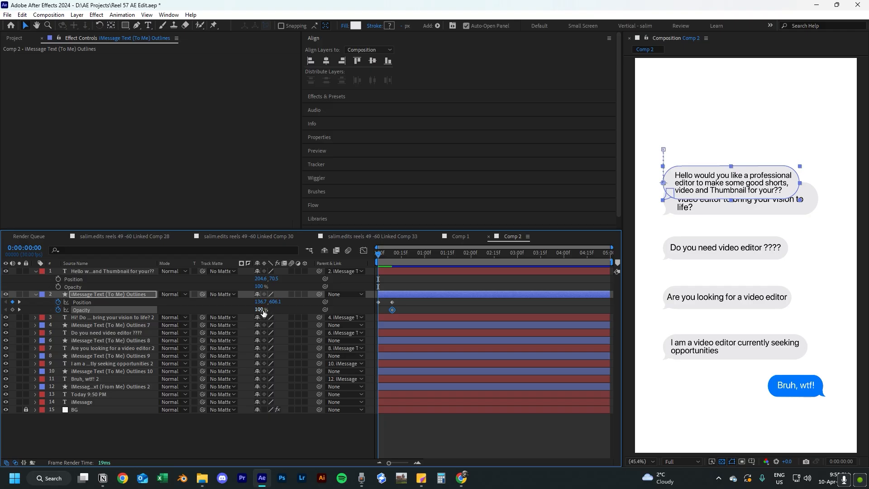
pyautogui.moveTo(264, 312); pyautogui.dragTo(218, 313)
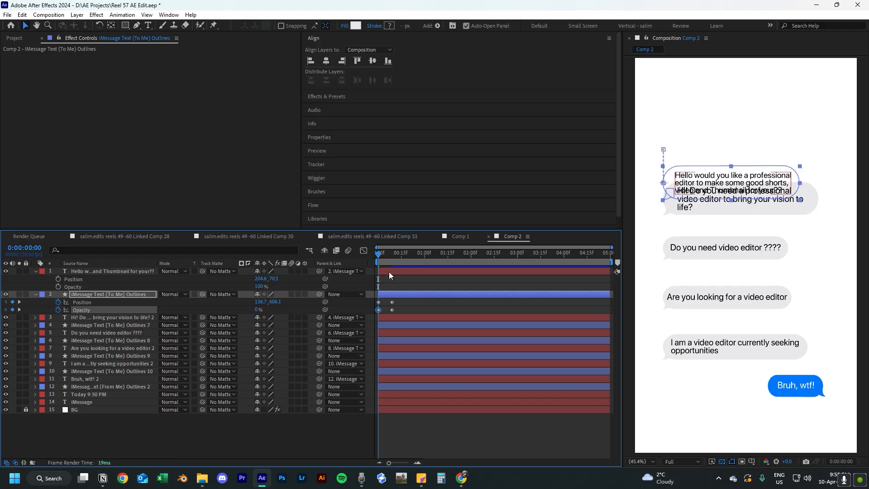
pyautogui.click(96, 270)
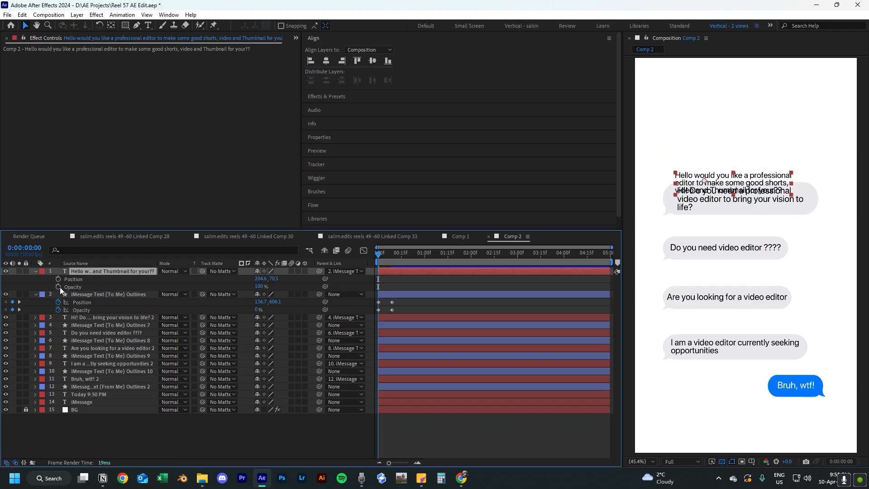
pyautogui.click(57, 286)
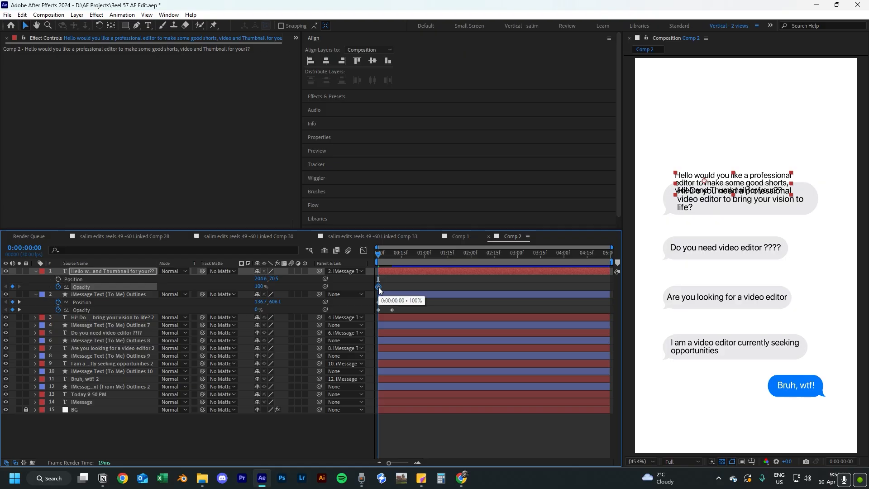
pyautogui.moveTo(378, 286); pyautogui.dragTo(392, 286)
pyautogui.moveTo(262, 287); pyautogui.dragTo(85, 302)
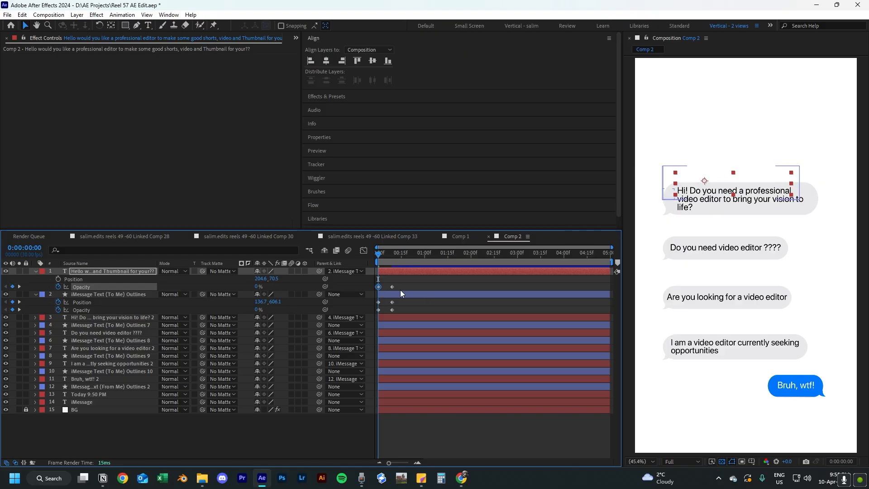
# Apply Easy Ease to all of the first message's Position and Opacity keyframes and preview the animation from the start.
pyautogui.moveTo(401, 283); pyautogui.dragTo(380, 309)
pyautogui.moveTo(378, 255); pyautogui.dragTo(414, 262)
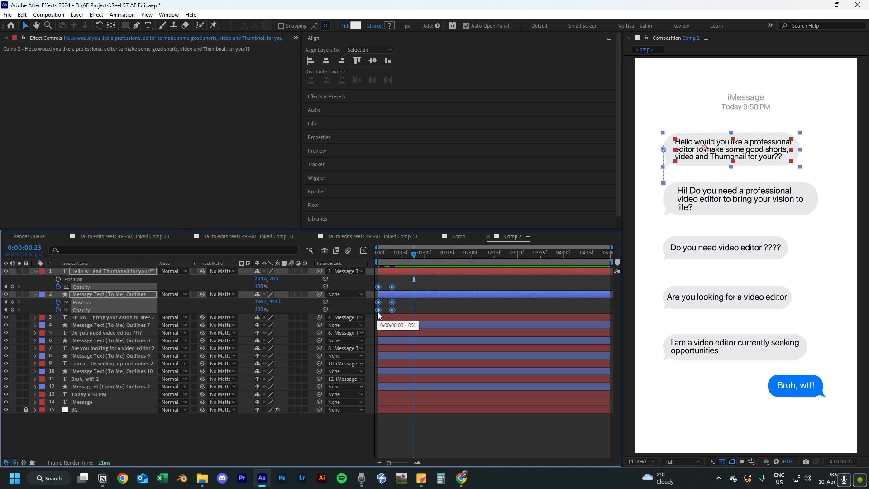
pyautogui.press('F9')
pyautogui.moveTo(396, 254); pyautogui.dragTo(377, 254)
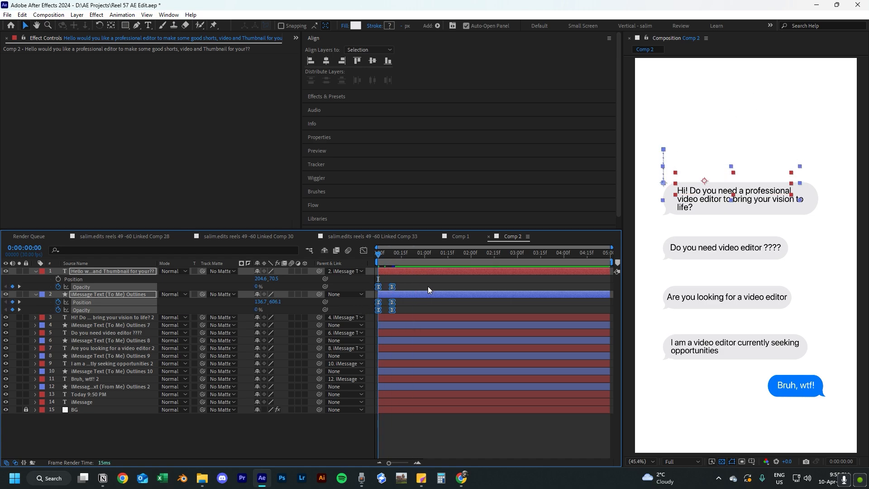
pyautogui.click(445, 304)
pyautogui.press('space')
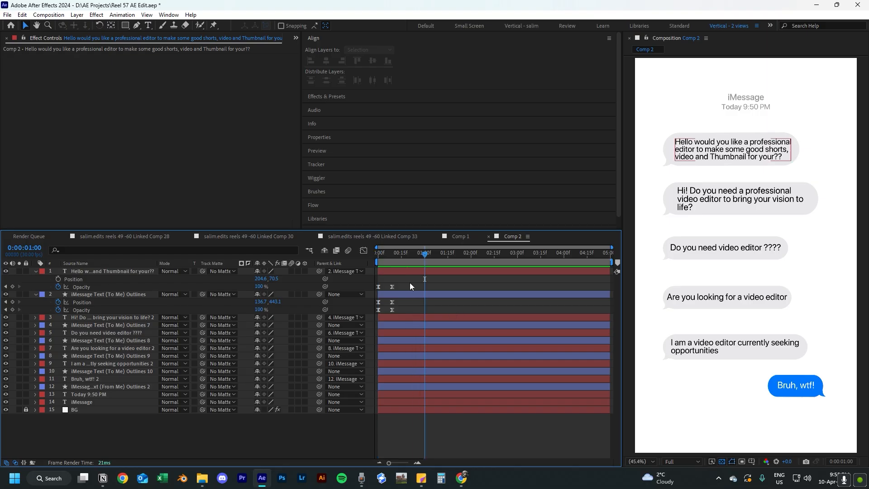
# Delay all of the first message's keyframes so its animation starts at about frame 14, and preview the timing.
pyautogui.moveTo(408, 282)
pyautogui.mouseDown()
pyautogui.moveTo(376, 308)
pyautogui.moveTo(394, 290)
pyautogui.mouseUp()
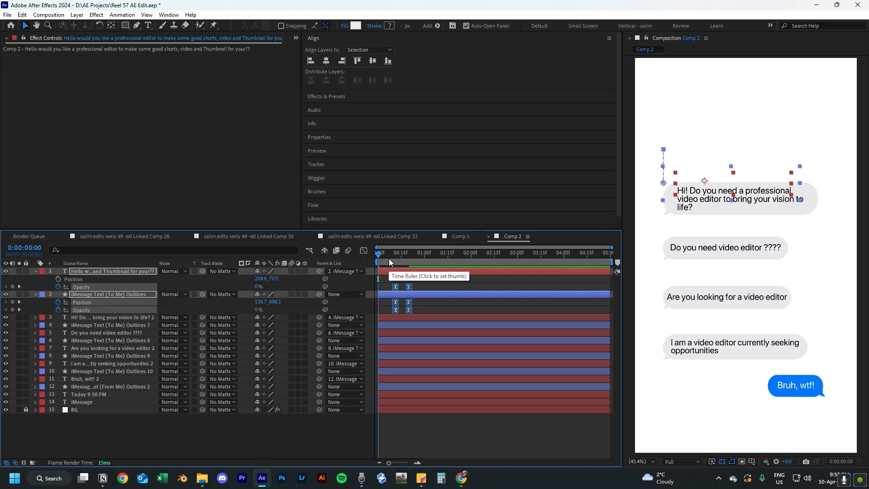
pyautogui.click(478, 317)
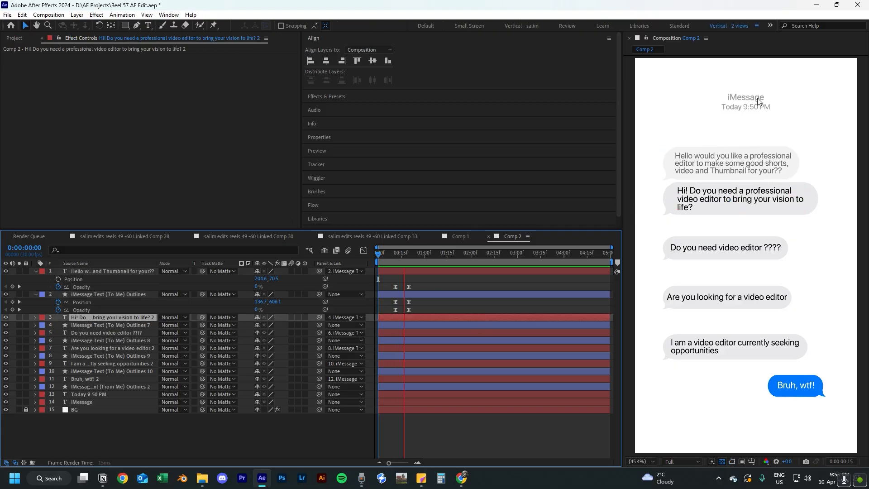
pyautogui.press('space')
pyautogui.press('Home')
pyautogui.moveTo(409, 286); pyautogui.dragTo(389, 309)
pyautogui.hotkey('ctrl', 'z')
pyautogui.moveTo(427, 284); pyautogui.dragTo(395, 303)
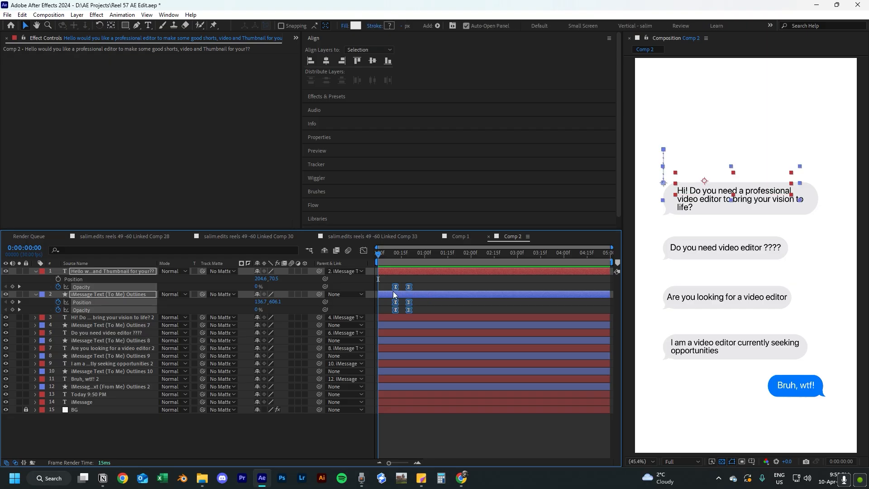
pyautogui.click(429, 283)
pyautogui.press('space')
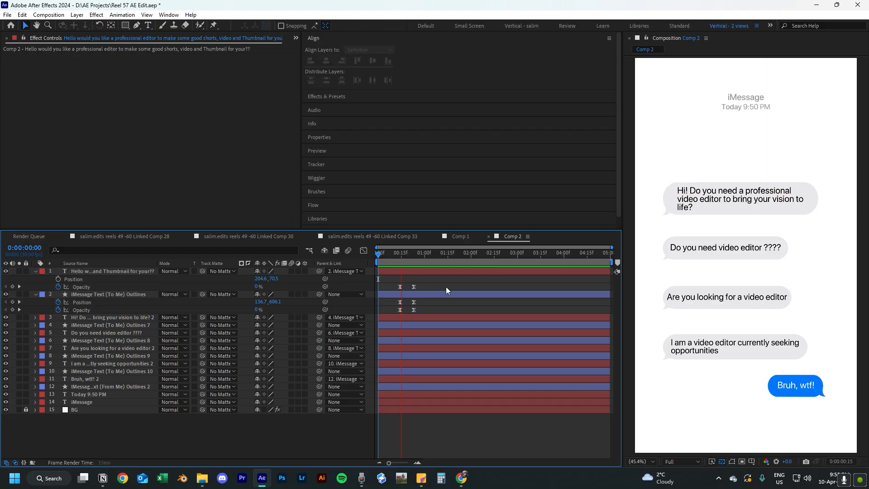
# Move the first message's end keyframes to about frame 21 to speed up its entrance, and preview the result.
pyautogui.moveTo(428, 284); pyautogui.dragTo(411, 292)
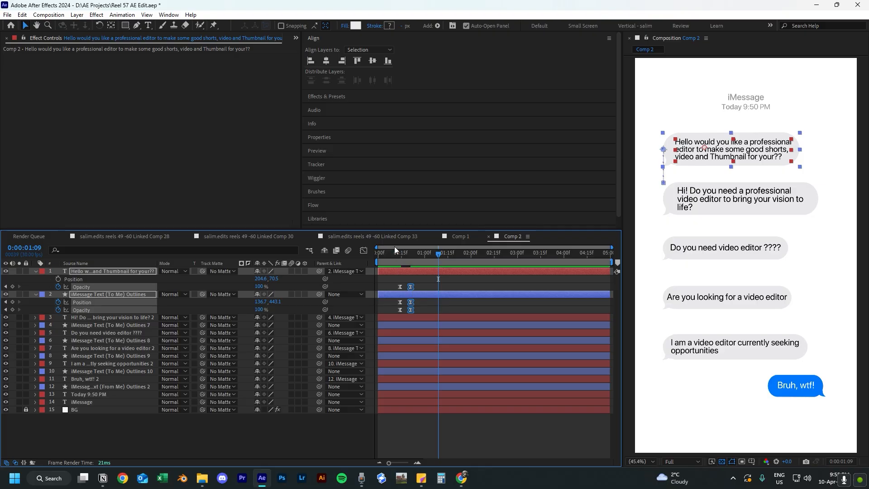
pyautogui.moveTo(395, 253); pyautogui.dragTo(342, 273)
pyautogui.click(441, 308)
pyautogui.press('space')
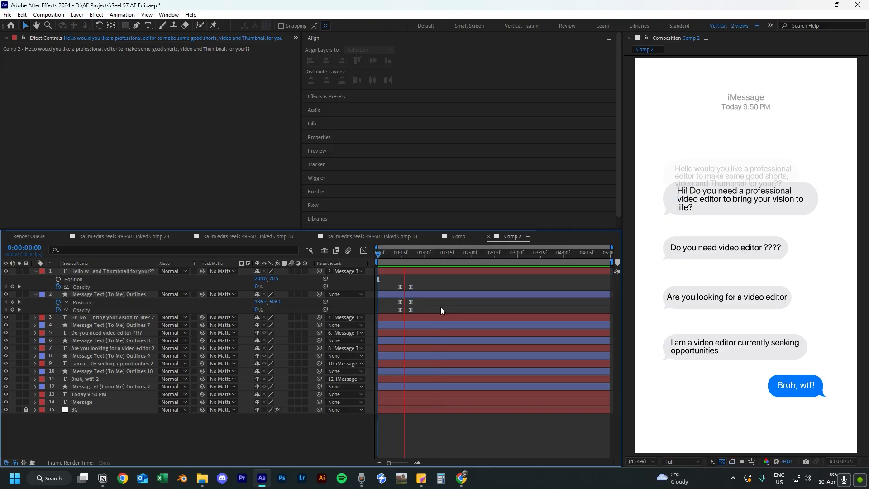
pyautogui.press('space')
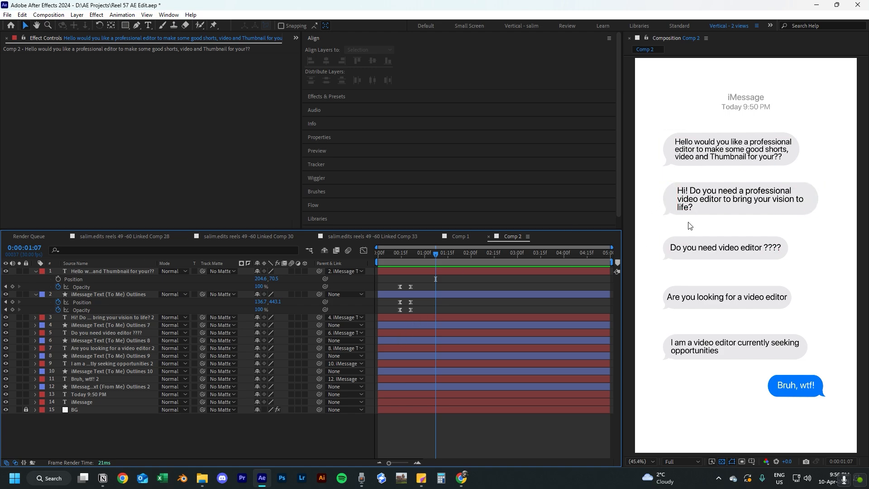
# Collapse the first message's layers and expand the second message's text layer at frame 0.
pyautogui.click(36, 271)
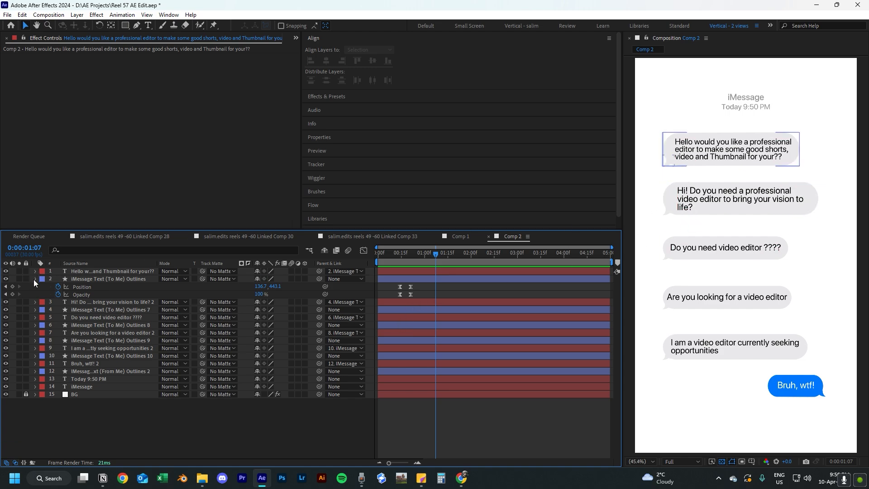
pyautogui.click(34, 278)
pyautogui.click(35, 287)
pyautogui.press('Home')
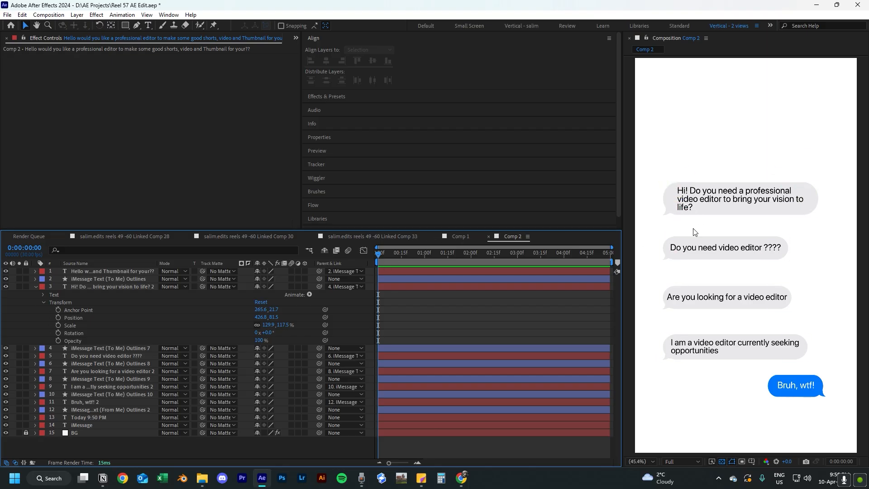
pyautogui.click(460, 236)
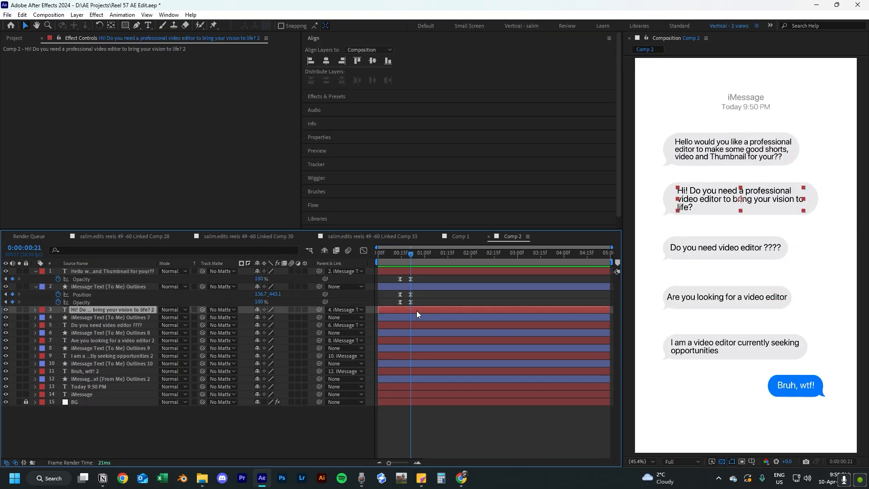
# Apply the Apple UI Movement Message (position up + opacity) preset to the second message's text and move its end keyframe to about 1:00.
pyautogui.press('u')
pyautogui.moveTo(422, 254)
pyautogui.mouseDown()
pyautogui.moveTo(397, 259)
pyautogui.moveTo(416, 254)
pyautogui.mouseUp()
pyautogui.click(112, 310)
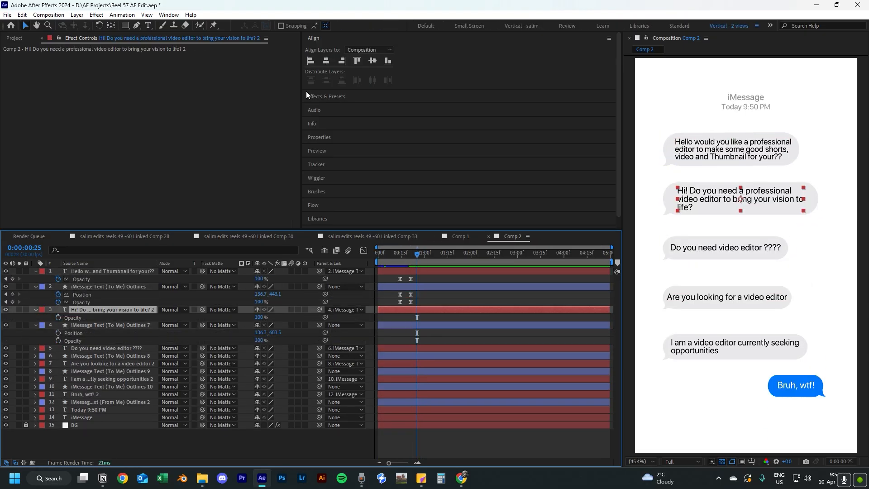
pyautogui.click(326, 97)
pyautogui.doubleClick(392, 103)
pyautogui.moveTo(413, 317); pyautogui.dragTo(424, 318)
# Add Opacity keyframes to the third message's text and Position and Opacity keyframes to its bubble, from 1:05 to about 1:16.
pyautogui.click(107, 324)
pyautogui.press('t')
pyautogui.click(111, 340)
pyautogui.press('p')
pyautogui.hotkey('shift', 't')
pyautogui.click(58, 348)
pyautogui.click(58, 355)
pyautogui.moveTo(432, 348); pyautogui.dragTo(449, 355)
pyautogui.hotkey('ctrl', 'z')
# Set the third message's starting text and bubble opacity to 0% and apply Easy Ease to all its keyframes.
pyautogui.moveTo(259, 332); pyautogui.dragTo(212, 333)
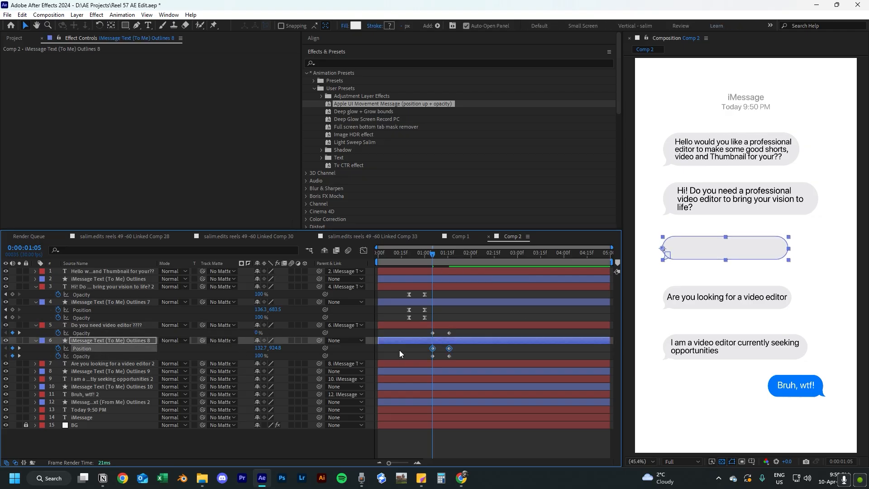
pyautogui.moveTo(259, 356); pyautogui.dragTo(213, 357)
pyautogui.moveTo(425, 330); pyautogui.dragTo(456, 360)
pyautogui.press('F9')
# Add Opacity keyframes to the fourth message's text and Position and Opacity keyframes to its bubble, from 1:21 to about 2:03.
pyautogui.moveTo(432, 254); pyautogui.dragTo(457, 255)
pyautogui.click(112, 363)
pyautogui.press('t')
pyautogui.click(58, 387)
pyautogui.click(58, 394)
pyautogui.moveTo(456, 394); pyautogui.dragTo(475, 394)
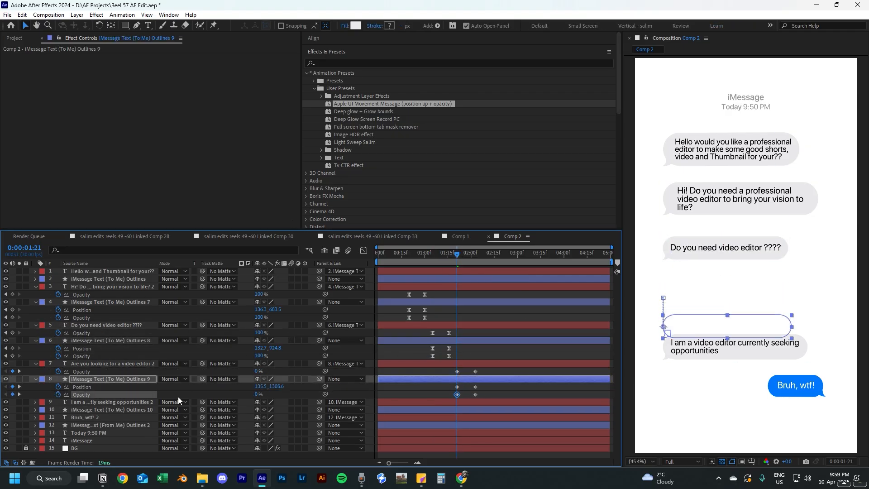
# Add Opacity keyframes to the fifth message's text and Position and Opacity keyframes to its bubble, from about 2:10 to 2:22, with Easy Ease.
pyautogui.click(111, 356)
pyautogui.press('t')
pyautogui.click(58, 363)
pyautogui.press('F9')
pyautogui.moveTo(487, 254); pyautogui.dragTo(509, 255)
# Keyframe Opacity on the "Bruh, wtf!" text and Position and Opacity on its bubble, from 2:25 to about 3:04, and apply Easy Ease.
pyautogui.click(37, 333)
pyautogui.click(36, 317)
pyautogui.press('t')
pyautogui.click(58, 378)
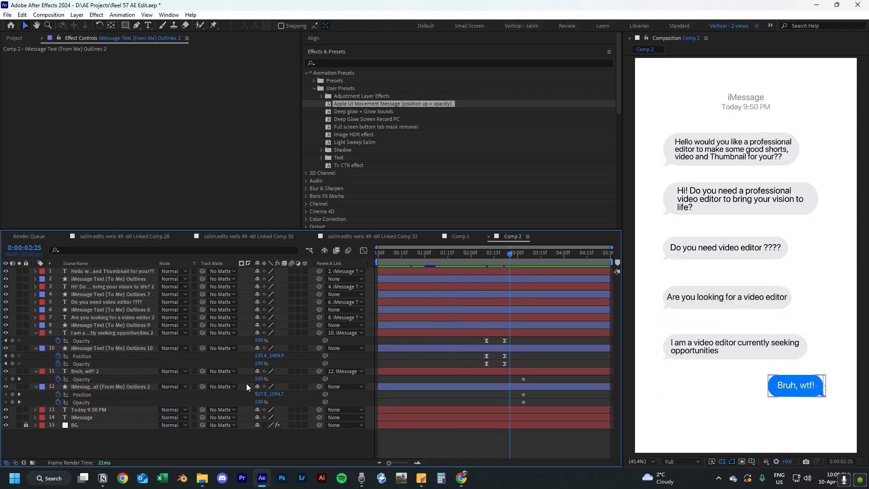
pyautogui.press('F9')
# Collapse the layers' keyframe properties and preview the whole message animation from the start.
pyautogui.press('space')
pyautogui.press('u')
pyautogui.press('u')
pyautogui.press('Home')
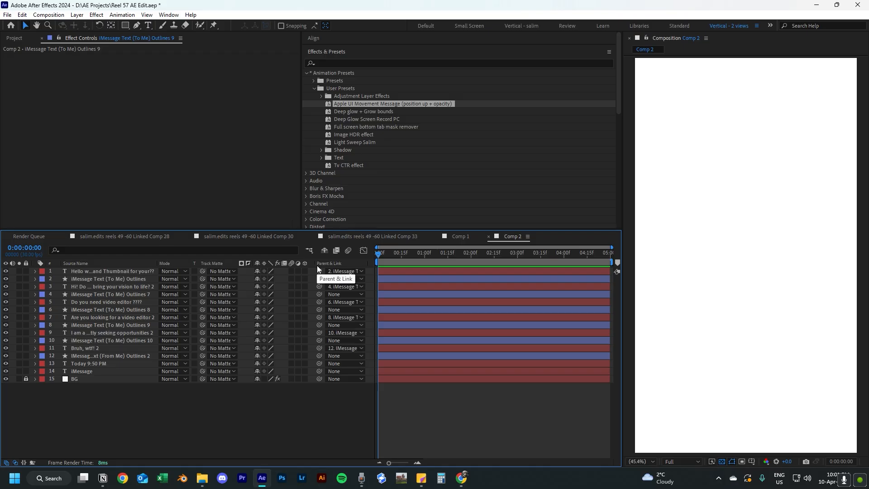
pyautogui.press('space')
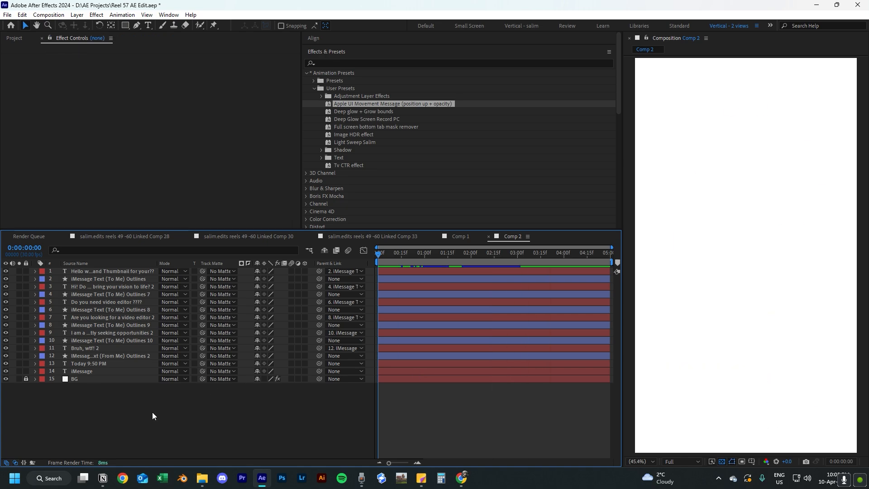
# Add a One-Node Camera with the 35mm preset to the composition and show its Position property at the first frame.
pyautogui.rightClick(117, 434)
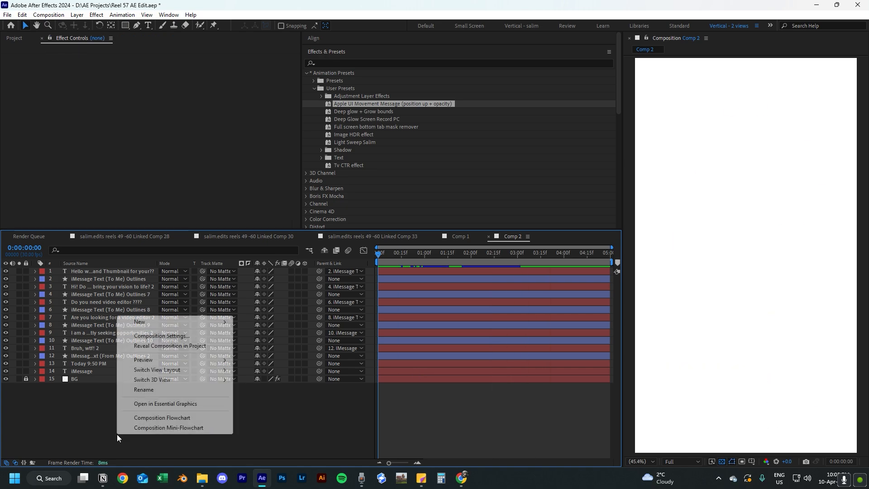
pyautogui.moveTo(162, 323)
pyautogui.click(260, 365)
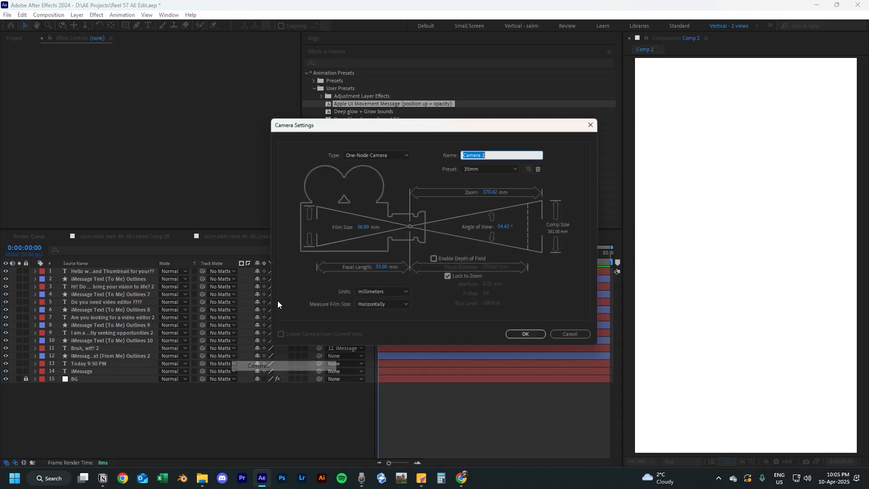
pyautogui.click(529, 336)
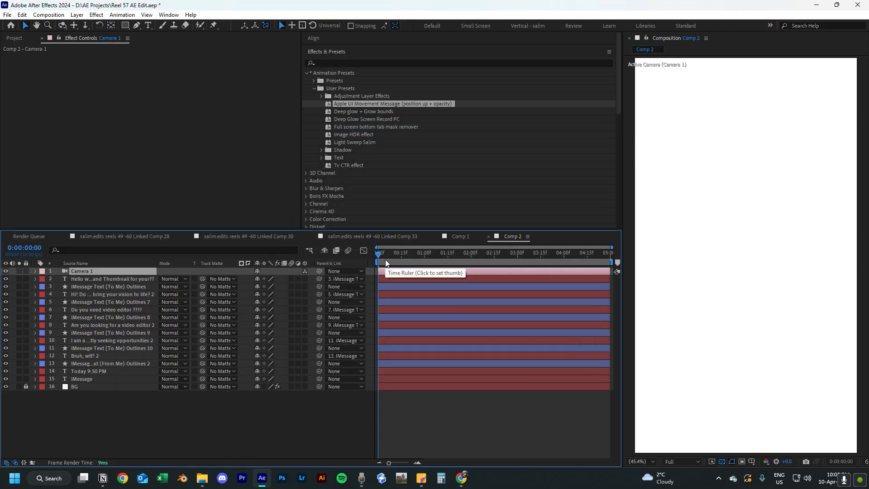
pyautogui.moveTo(385, 259)
pyautogui.mouseDown()
pyautogui.moveTo(427, 259)
pyautogui.moveTo(373, 265)
pyautogui.mouseUp()
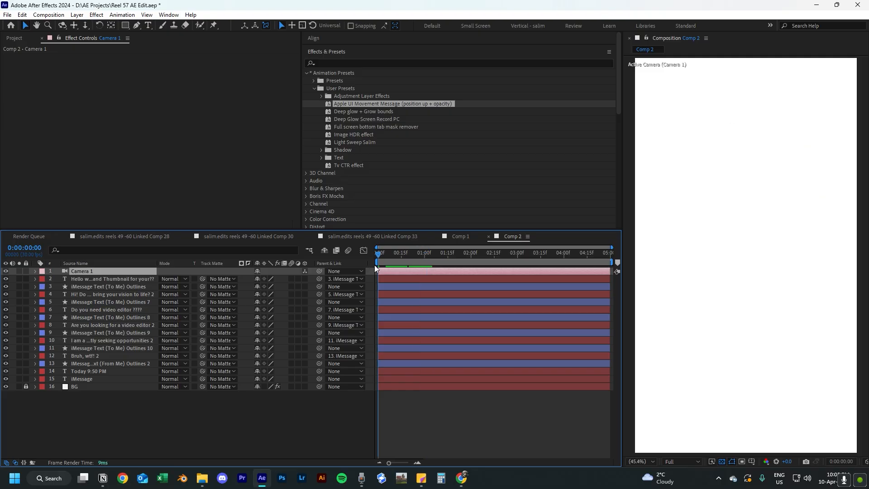
pyautogui.press('p')
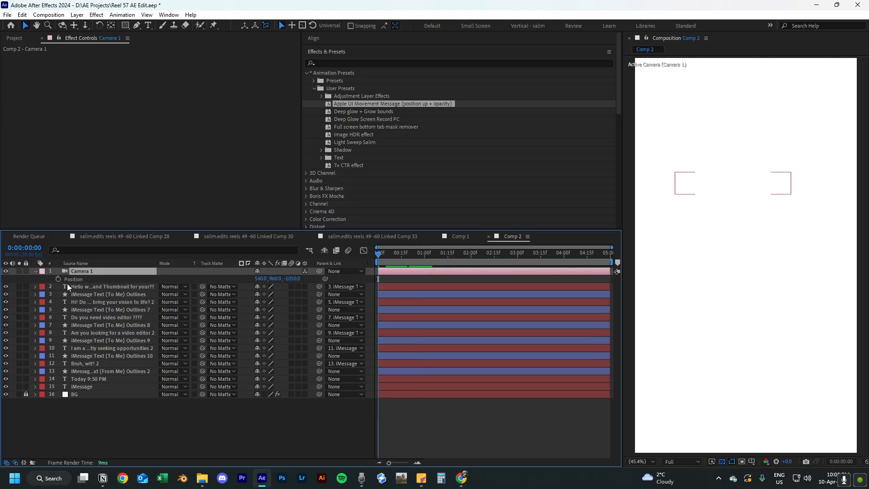
# Make every message text, bubble, timestamp and title layer 3D, leaving out the BG layer, and scrub through the result.
pyautogui.click(285, 288)
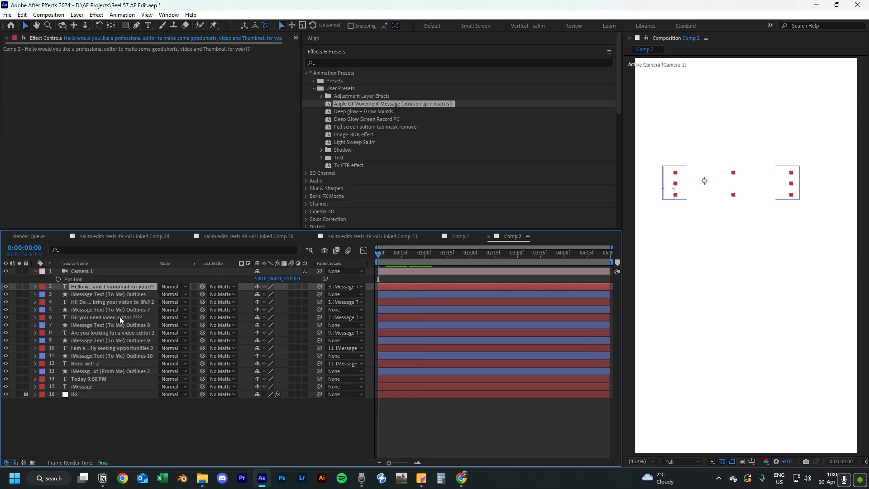
pyautogui.keyDown('shift'); pyautogui.click(107, 387); pyautogui.keyUp('shift')
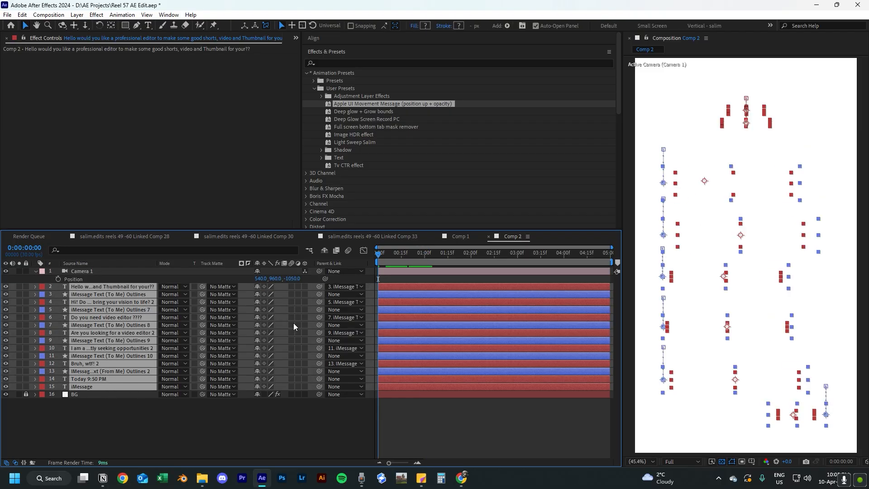
pyautogui.click(304, 287)
pyautogui.press('F2')
pyautogui.moveTo(378, 259); pyautogui.dragTo(516, 259)
pyautogui.press('Home')
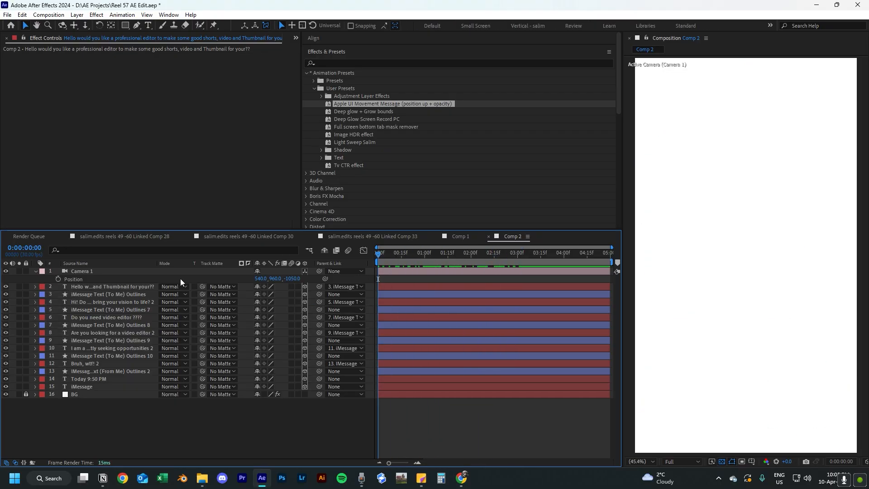
# Keyframe Camera 1's Position at 0:00 and 4:29 so it slowly pulls back along Z, and preview the move.
pyautogui.click(143, 272)
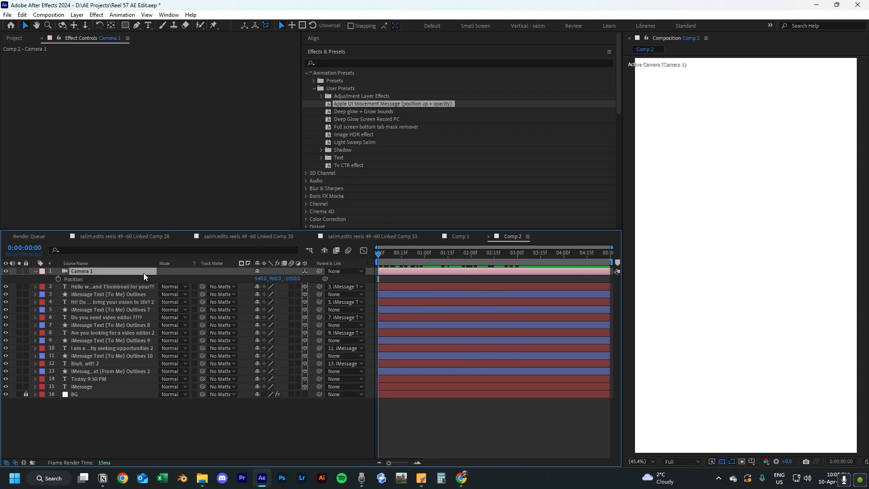
pyautogui.click(59, 279)
pyautogui.moveTo(384, 258); pyautogui.dragTo(621, 274)
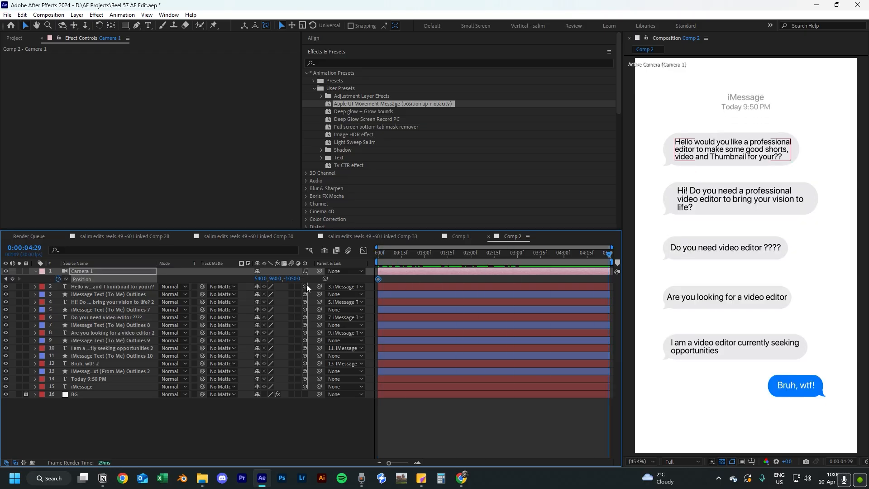
pyautogui.moveTo(292, 278); pyautogui.dragTo(253, 300)
pyautogui.press('Home')
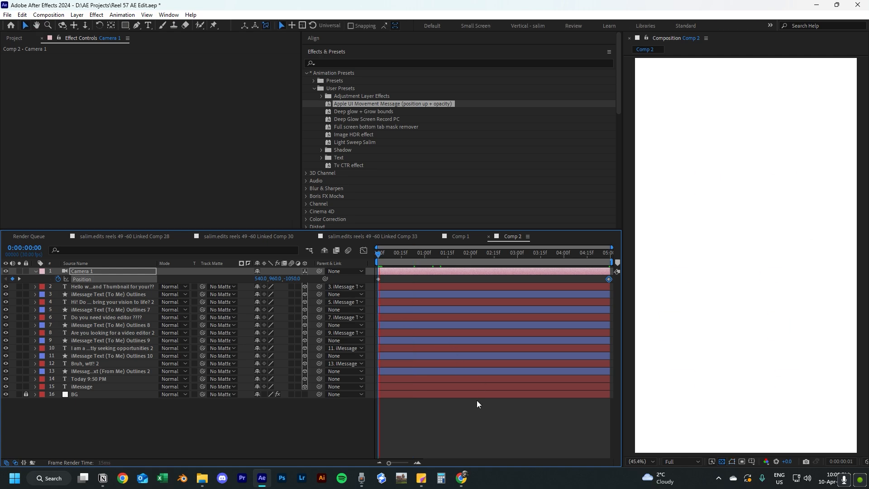
pyautogui.press('space')
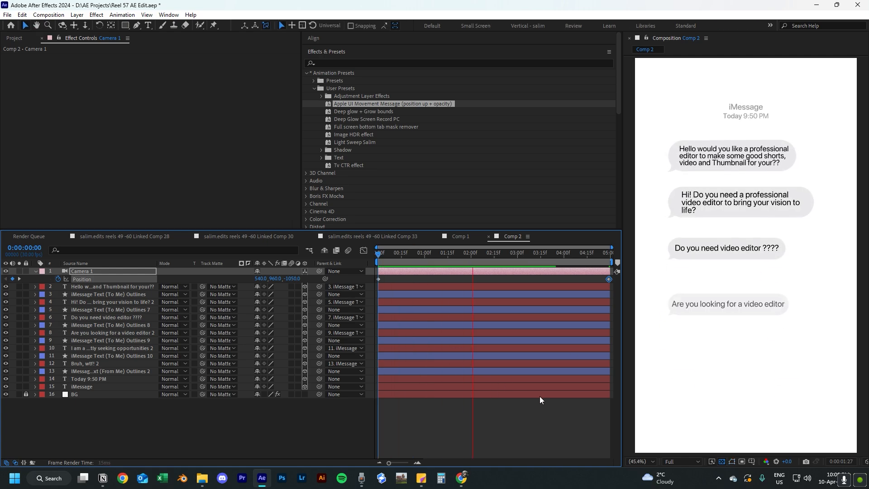
pyautogui.press('space')
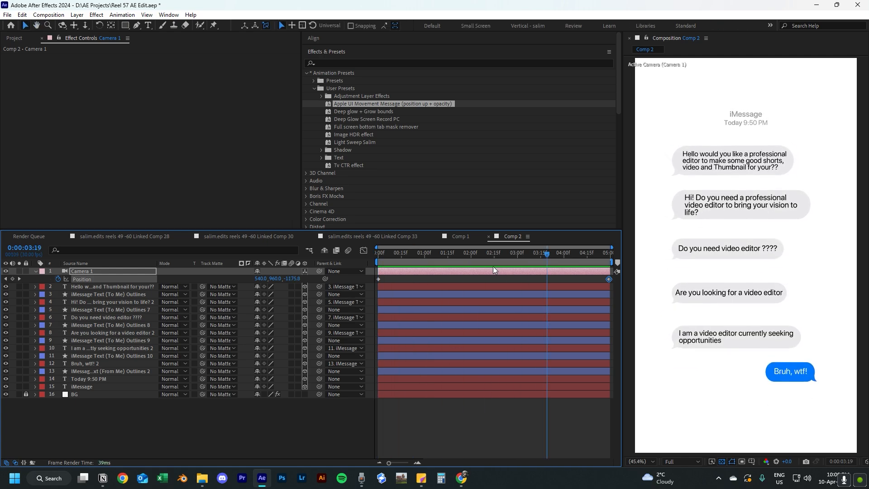
# Split the camera layer at 2:19 and again at about 3:13 to get three consecutive cameras.
pyautogui.moveTo(507, 256); pyautogui.dragTo(498, 257)
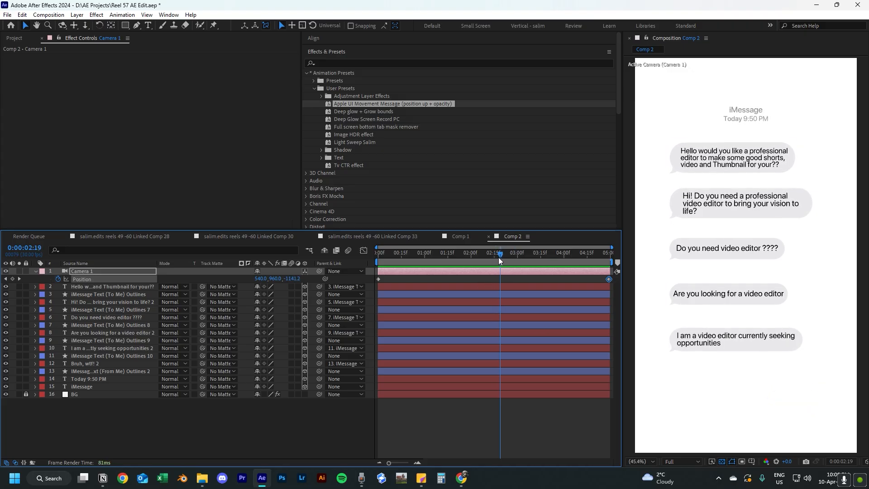
pyautogui.hotkey('ctrl', 'shift', 'd')
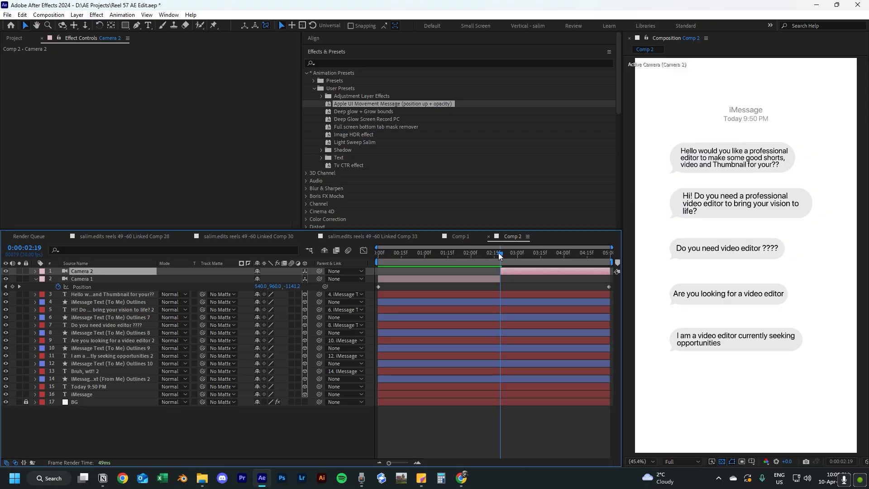
pyautogui.moveTo(498, 252); pyautogui.dragTo(516, 275)
pyautogui.hotkey('ctrl', 'shift', 'd')
# Keyframe Camera 2's Position at 2:29 to about 822, 1603, -596.7 to close in on the "Bruh, wtf!" bubble, and preview.
pyautogui.click(498, 277)
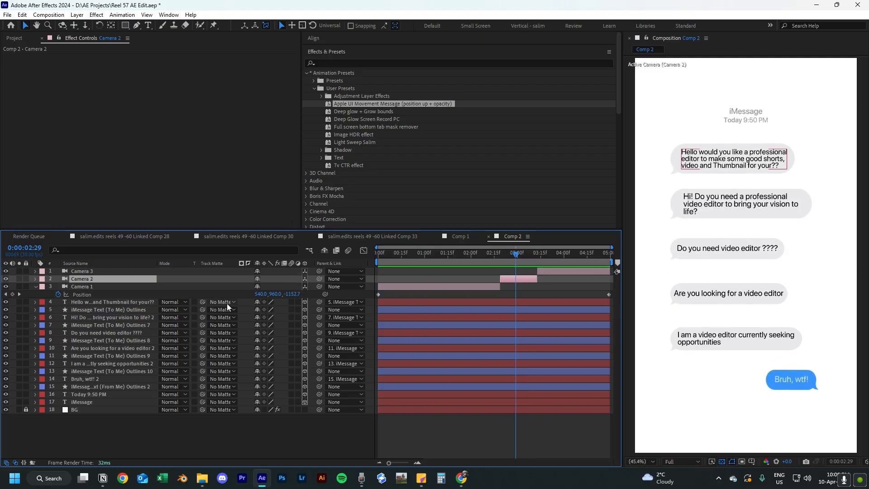
pyautogui.press('p')
pyautogui.moveTo(262, 289); pyautogui.dragTo(501, 293)
pyautogui.moveTo(293, 287); pyautogui.dragTo(387, 300)
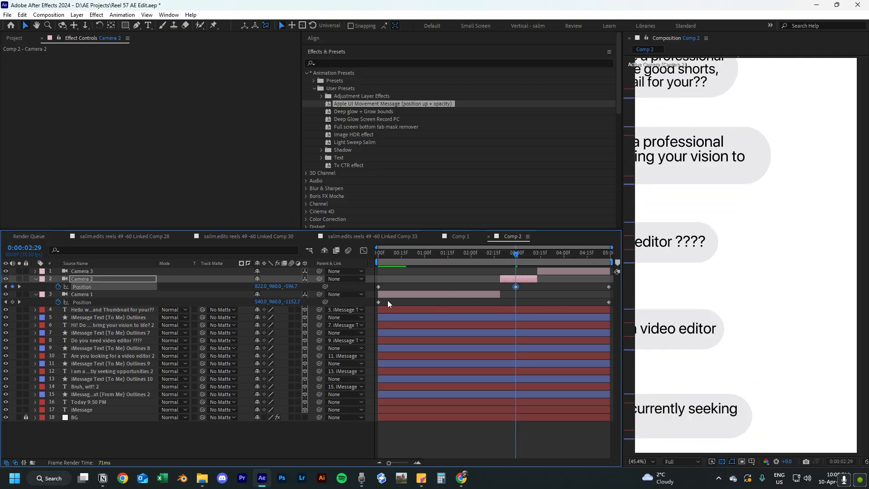
pyautogui.moveTo(283, 288); pyautogui.dragTo(457, 287)
pyautogui.press('Home')
pyautogui.press('space')
pyautogui.click(432, 425)
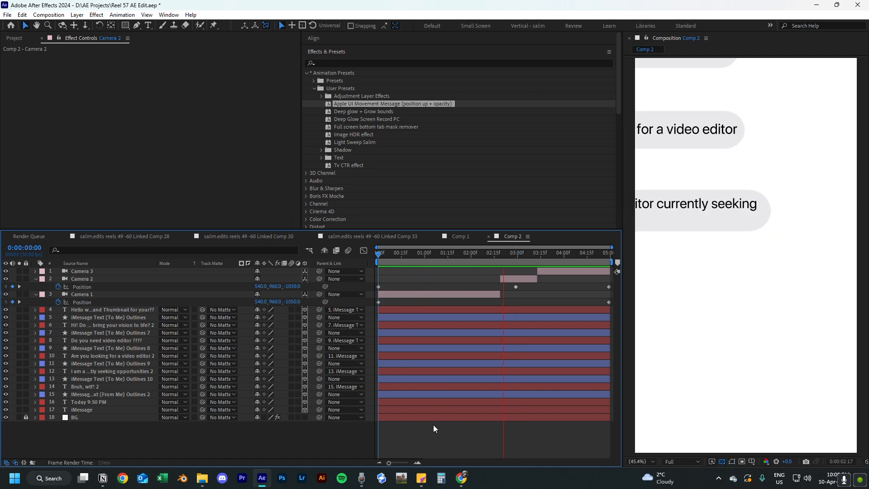
pyautogui.press('space')
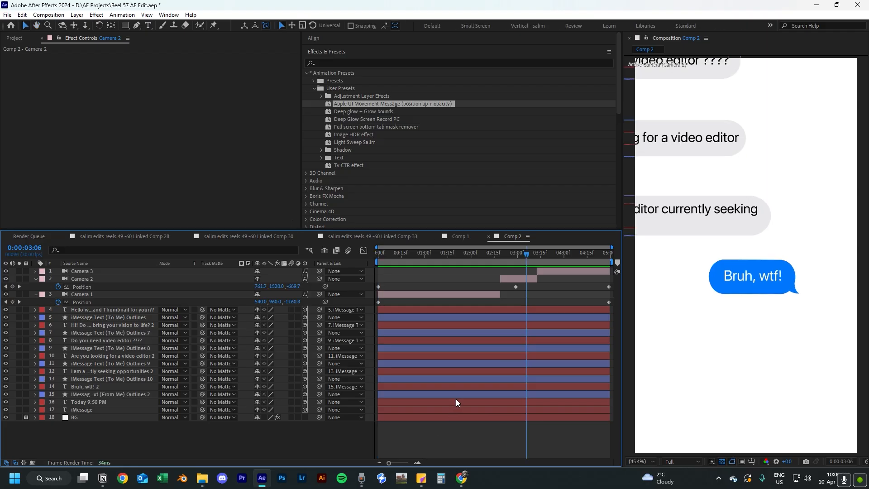
# Undo Camera 2's last Position change, remove its Position keyframes at 2:12 to hold it at 768.1, 1480.2, -683.3, and preview.
pyautogui.hotkey('ctrl', 'z')
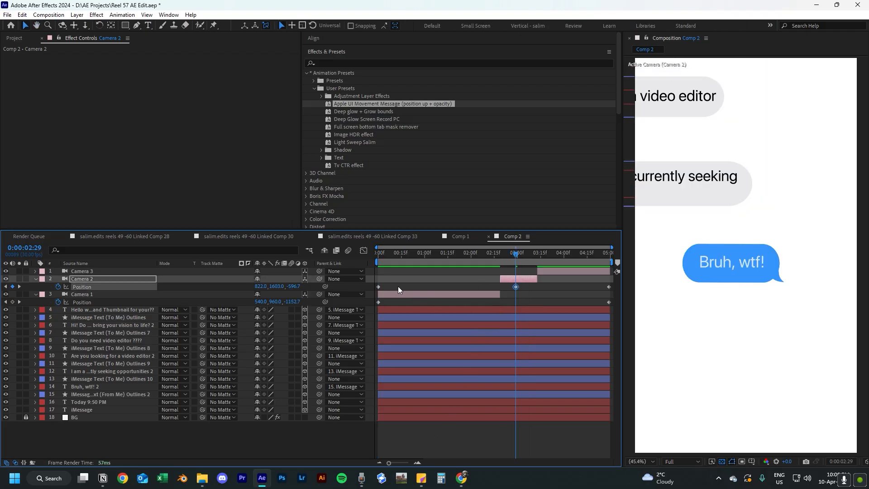
pyautogui.moveTo(489, 260)
pyautogui.mouseDown()
pyautogui.moveTo(481, 261)
pyautogui.moveTo(489, 263)
pyautogui.mouseUp()
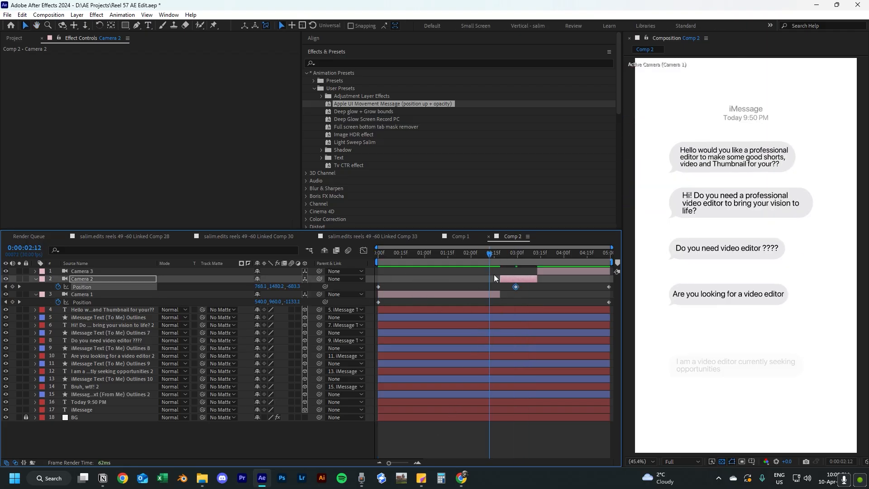
pyautogui.click(58, 288)
pyautogui.moveTo(479, 257); pyautogui.dragTo(379, 254)
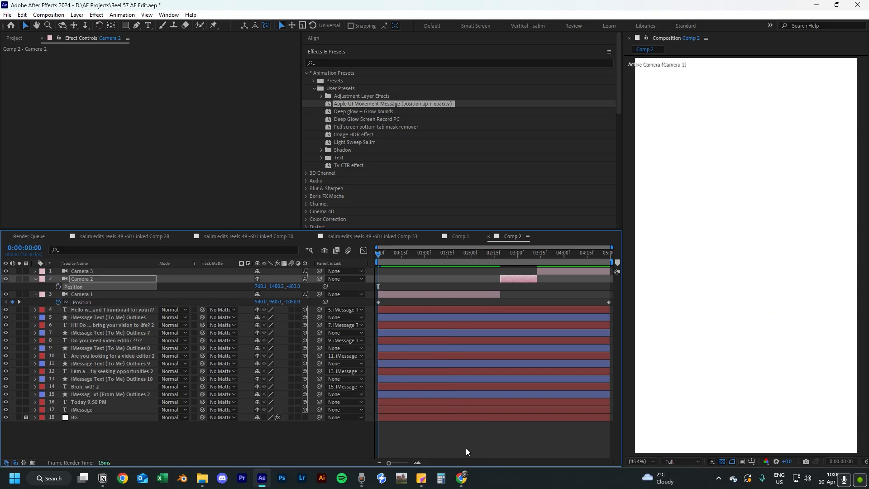
pyautogui.press('space')
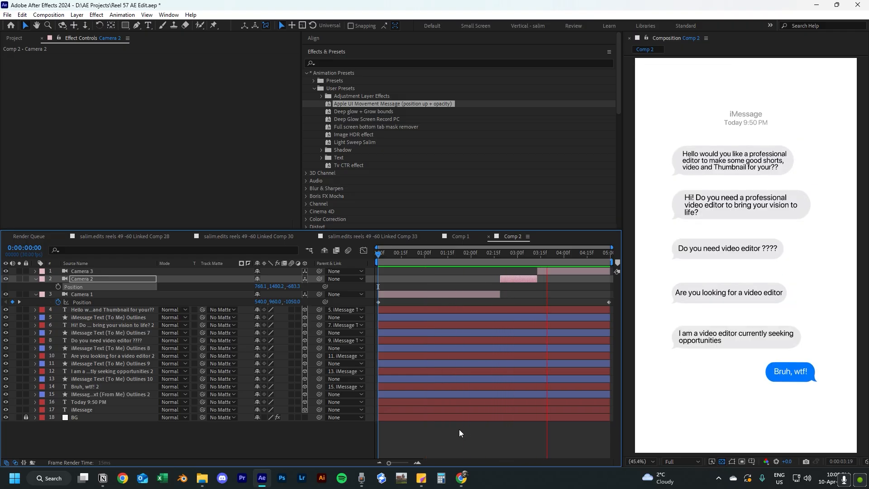
pyautogui.press('space')
pyautogui.press('space')
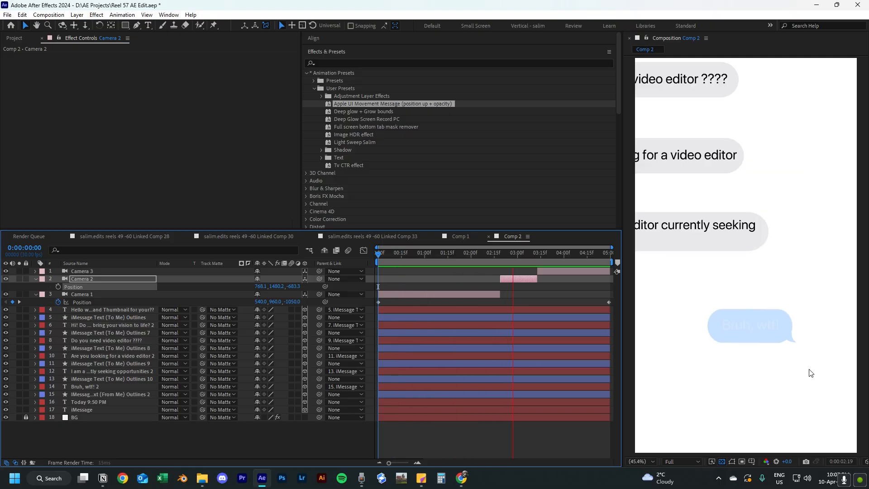
# Extend Camera 2 to about 3:24 and keyframe its Position from 2:19 to 3:24 with a slight pull-back along Z, and preview.
pyautogui.moveTo(538, 271)
pyautogui.mouseDown()
pyautogui.moveTo(550, 271)
pyautogui.moveTo(534, 278)
pyautogui.moveTo(555, 279)
pyautogui.moveTo(500, 261)
pyautogui.moveTo(553, 262)
pyautogui.mouseUp()
pyautogui.click(542, 254)
pyautogui.click(58, 286)
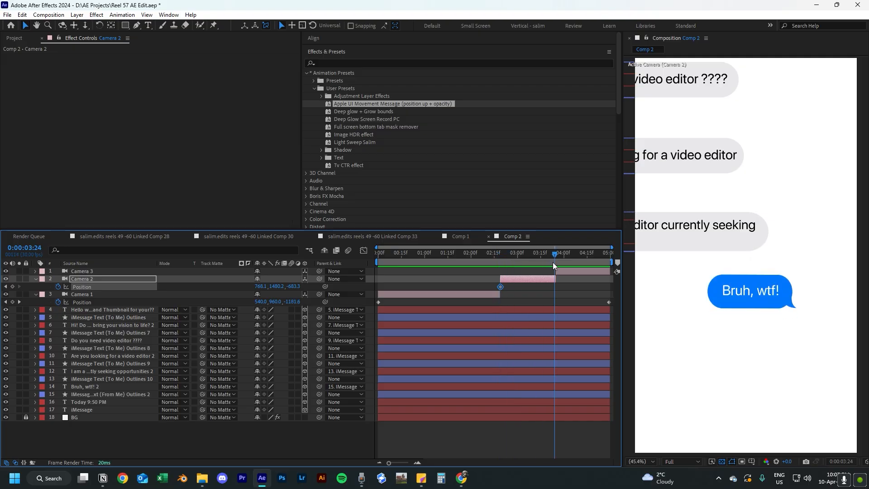
pyautogui.moveTo(292, 288); pyautogui.dragTo(278, 288)
pyautogui.press('Home')
pyautogui.press('space')
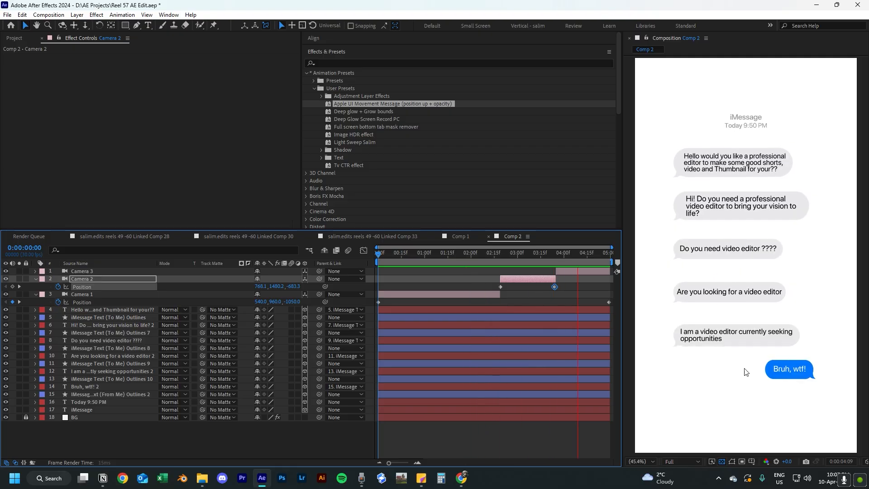
pyautogui.press('space')
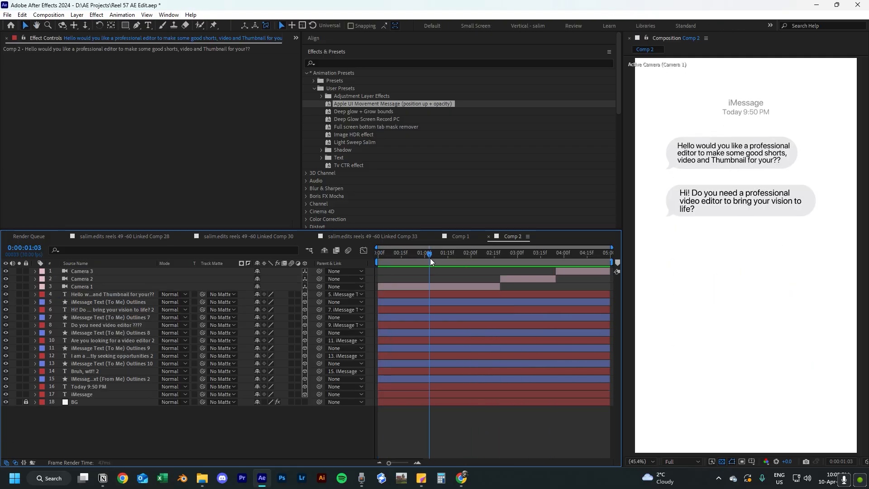
# Apply the Typewriter preset to the first message's text at 0:07 and show the layer's keyframes.
pyautogui.moveTo(430, 258); pyautogui.dragTo(389, 291)
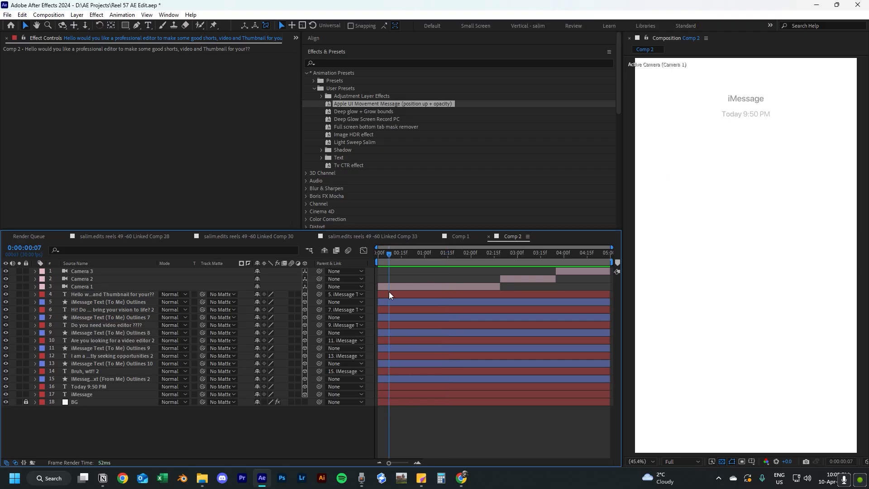
pyautogui.click(402, 295)
pyautogui.hotkey('ctrl', 'space')
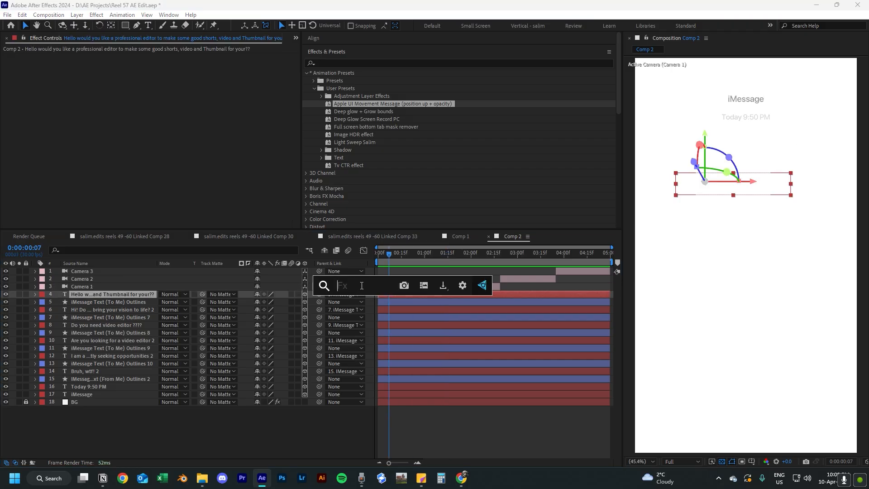
pyautogui.write('typ')
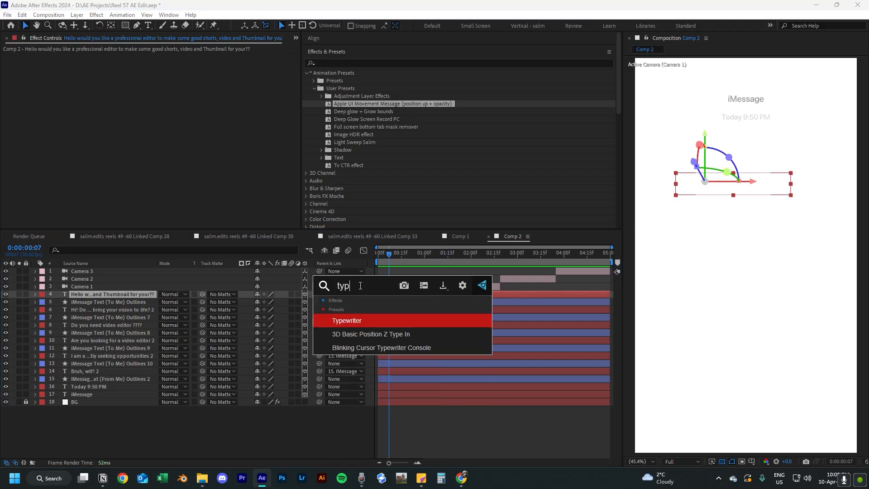
pyautogui.click(368, 320)
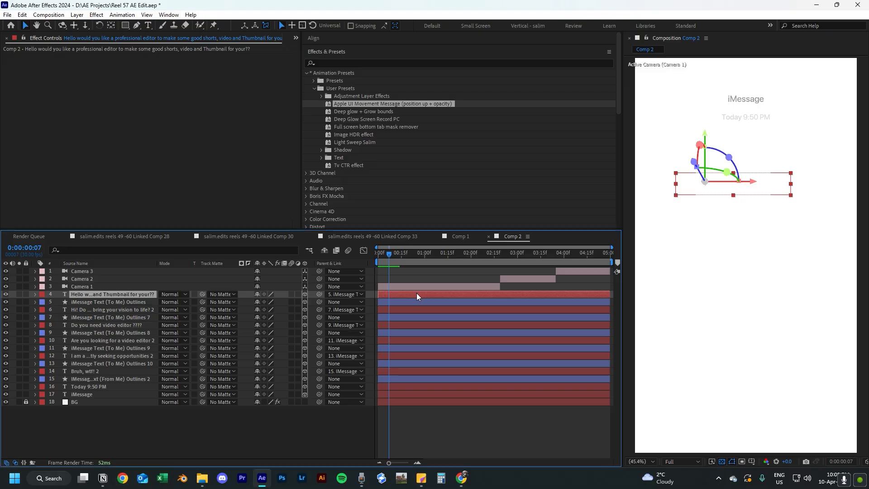
pyautogui.press('u')
pyautogui.press('Home')
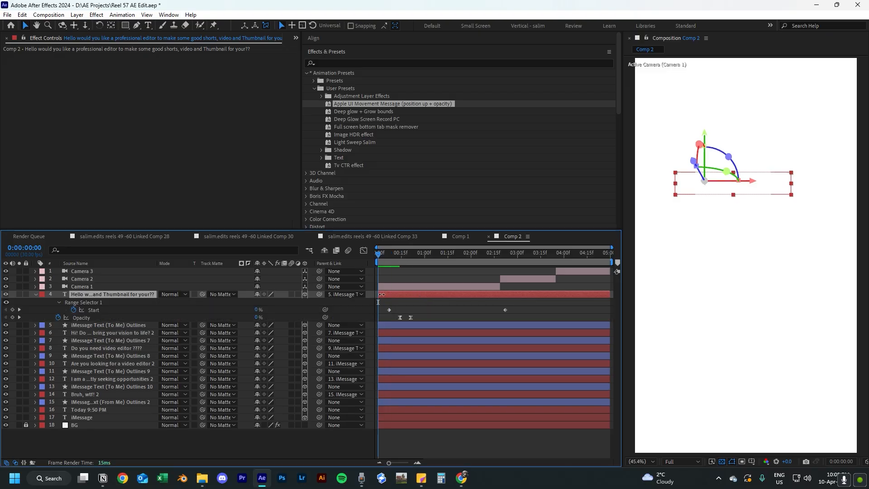
# Move the first message's Typewriter Start keyframes to about 0:01 and 1:26, and preview the typing.
pyautogui.moveTo(384, 305)
pyautogui.mouseDown()
pyautogui.moveTo(398, 319)
pyautogui.moveTo(428, 319)
pyautogui.moveTo(401, 311)
pyautogui.moveTo(505, 322)
pyautogui.moveTo(506, 308)
pyautogui.moveTo(374, 309)
pyautogui.moveTo(381, 310)
pyautogui.mouseUp()
pyautogui.click(392, 311)
pyautogui.moveTo(506, 310); pyautogui.dragTo(464, 310)
pyautogui.press('space')
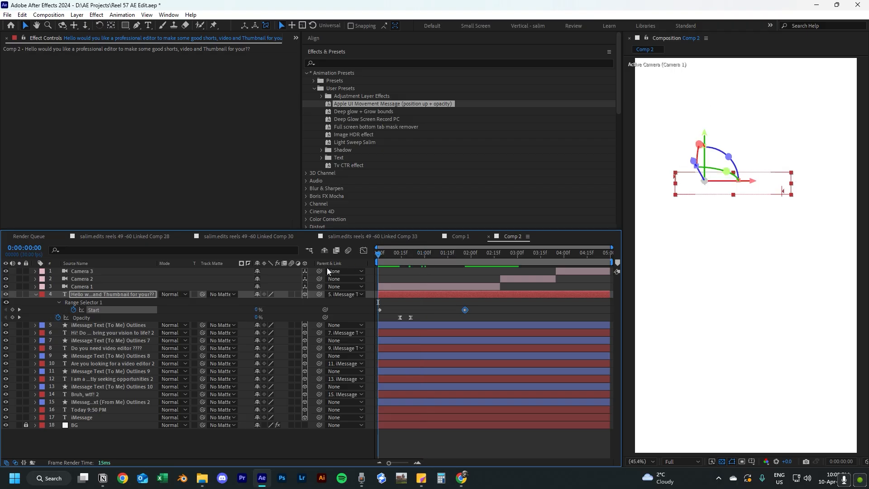
pyautogui.press('space')
pyautogui.press('space')
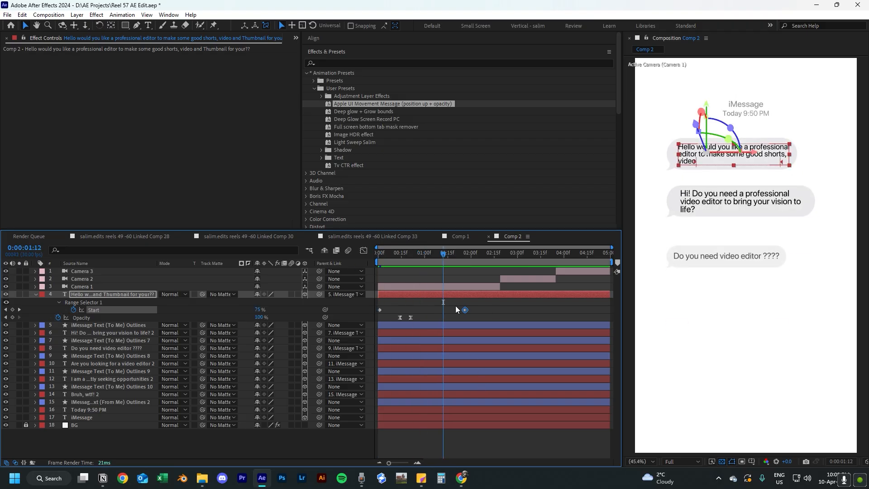
# Speed up the first message's typing by moving its last Start keyframe to about 1:00, and preview.
pyautogui.moveTo(459, 310); pyautogui.dragTo(431, 309)
pyautogui.press('space')
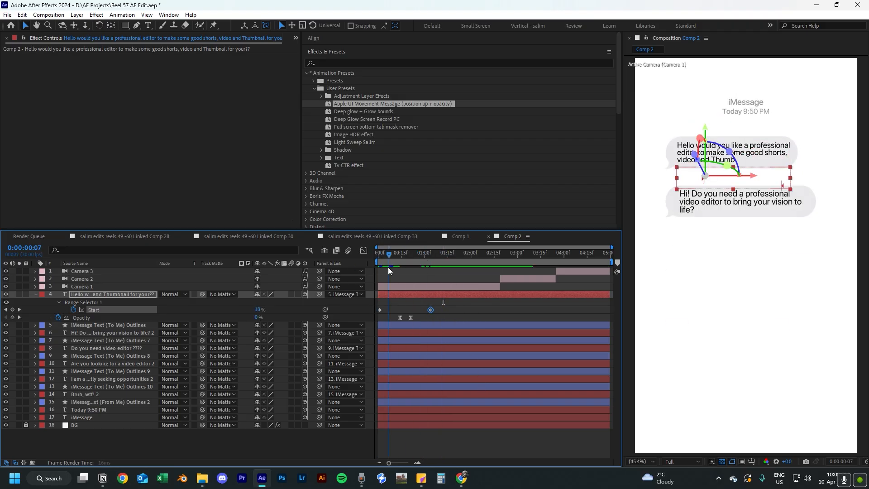
pyautogui.moveTo(417, 270); pyautogui.dragTo(419, 270)
pyautogui.moveTo(430, 310); pyautogui.dragTo(425, 310)
pyautogui.click(381, 267)
pyautogui.press('space')
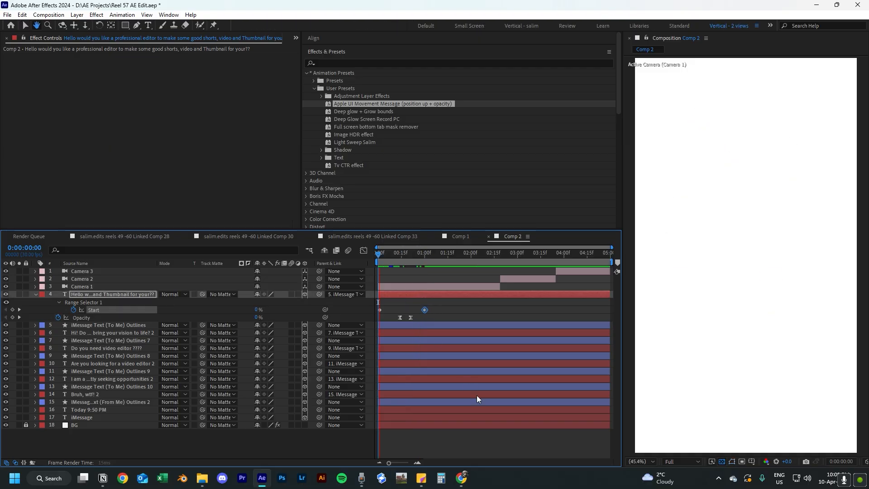
pyautogui.press('space')
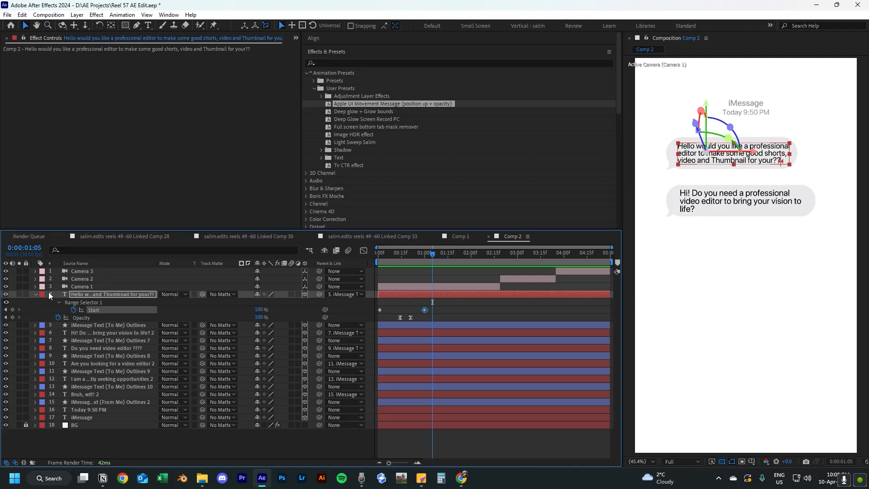
# Apply the Typewriter preset to the second message's text at 1:05 and move its last Start keyframe earlier.
pyautogui.click(116, 333)
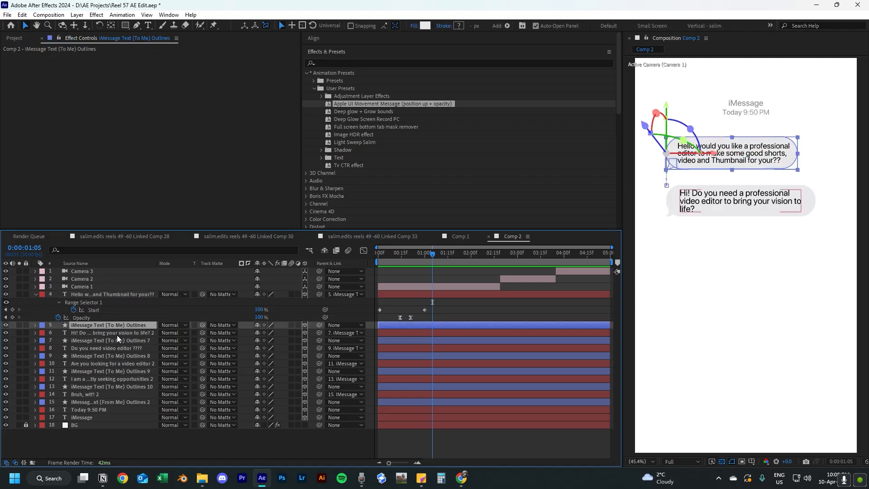
pyautogui.click(341, 64)
pyautogui.write('ty')
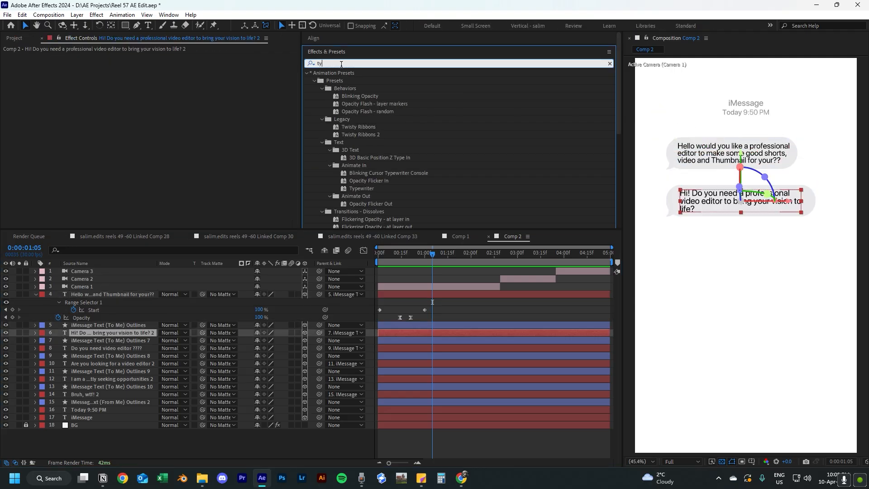
pyautogui.write('pew')
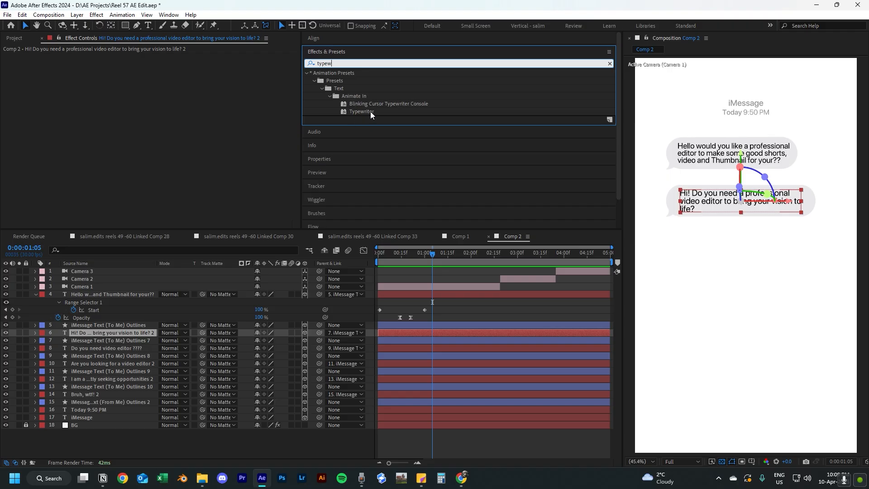
pyautogui.moveTo(370, 111); pyautogui.dragTo(139, 336)
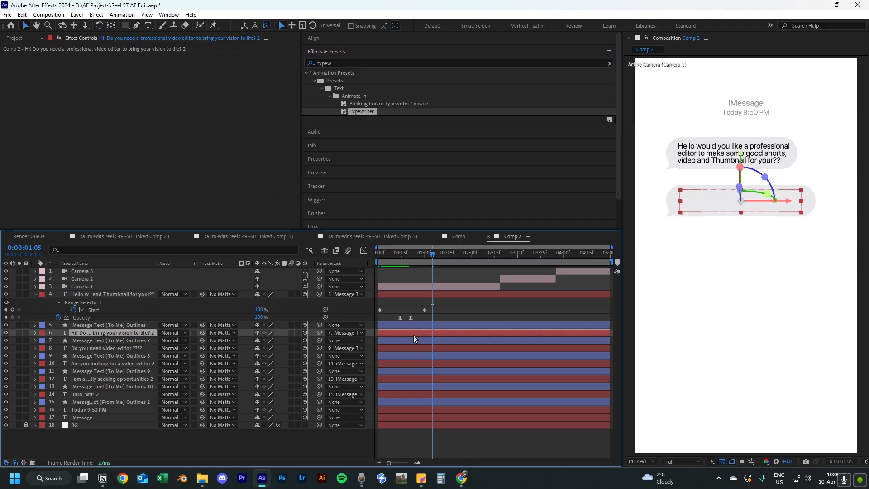
pyautogui.click(433, 348)
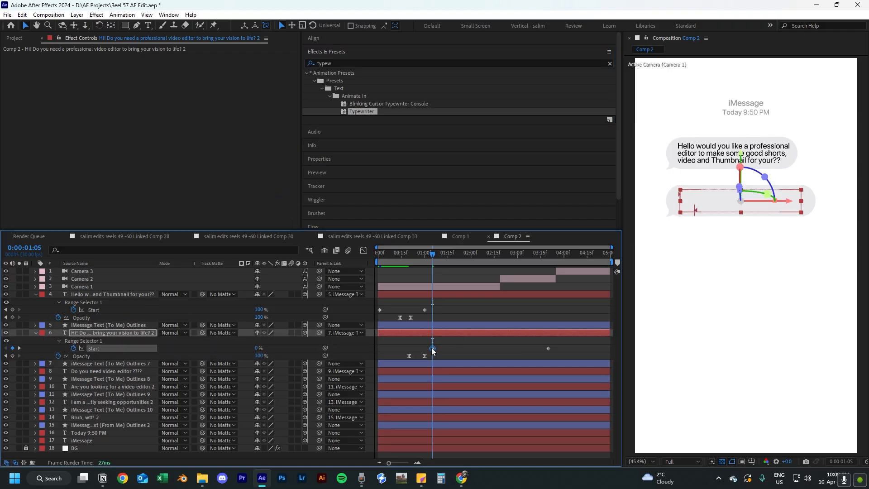
pyautogui.moveTo(516, 351); pyautogui.dragTo(442, 353)
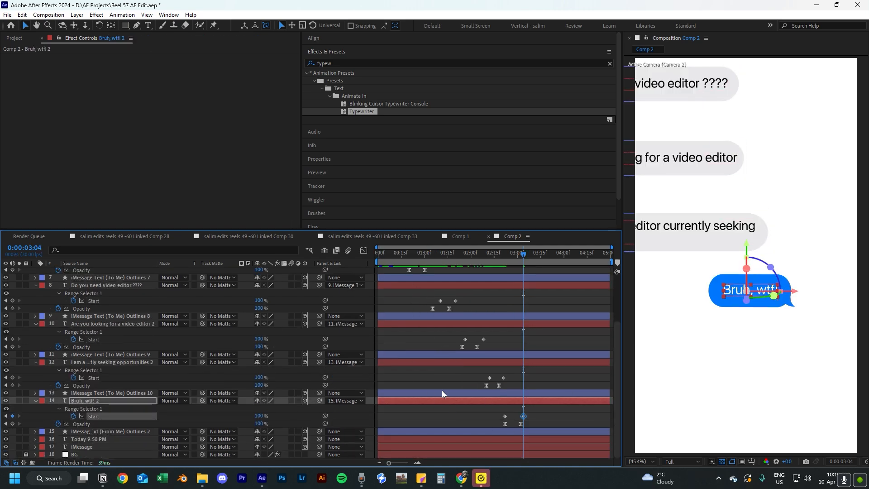
# Collapse the properties of all layers and preview the typed messages from the start of the composition.
pyautogui.scroll(3, 441, 390)
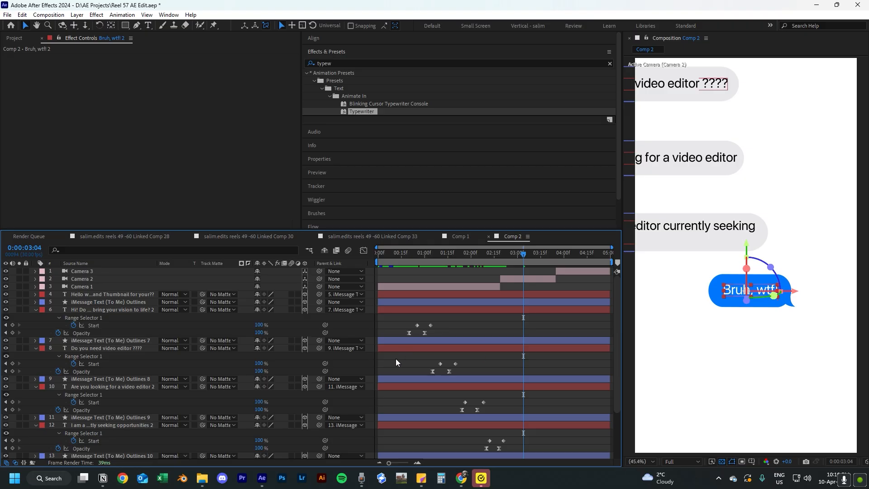
pyautogui.hotkey('ctrl', 'a')
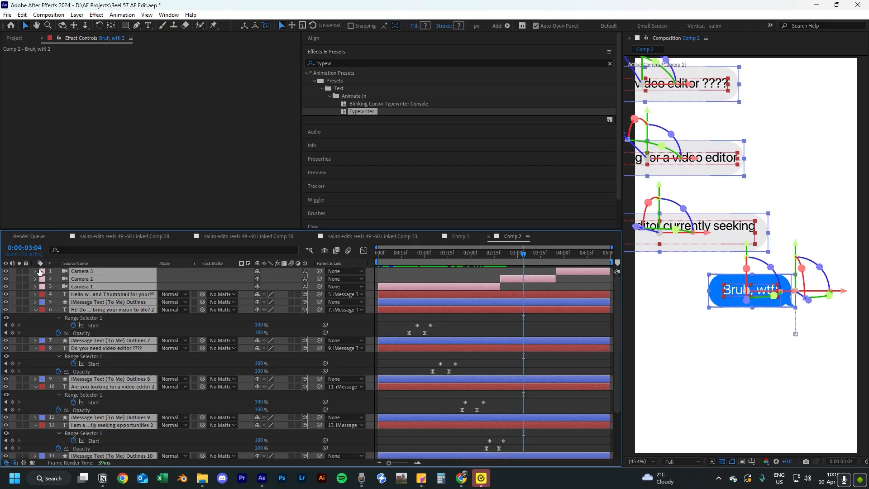
pyautogui.click(35, 271)
pyautogui.click(35, 272)
pyautogui.click(207, 430)
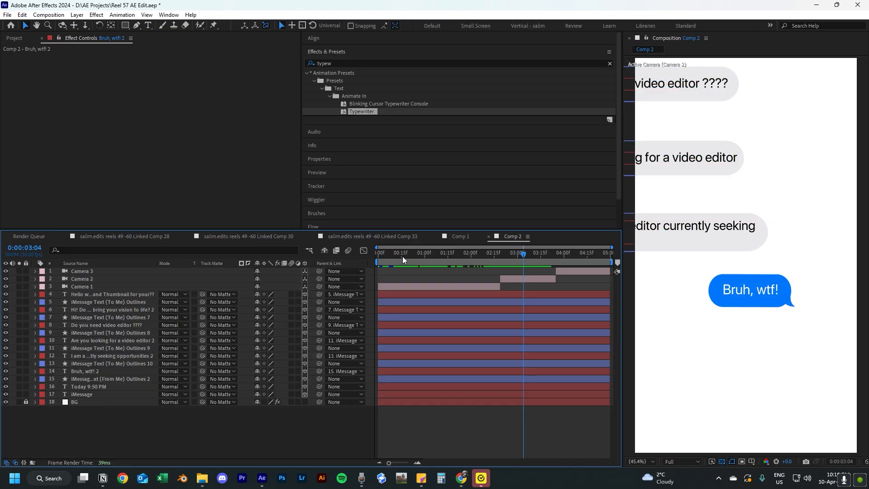
pyautogui.moveTo(401, 255); pyautogui.dragTo(375, 256)
pyautogui.press('space')
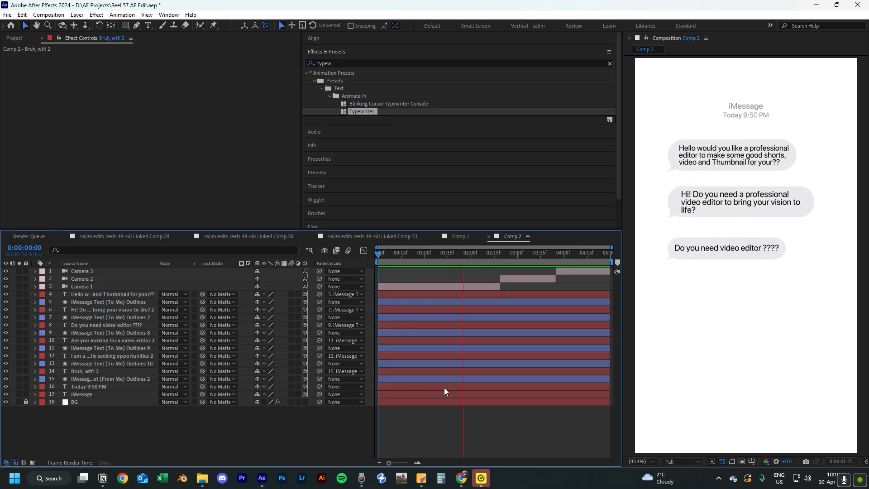
pyautogui.press('space')
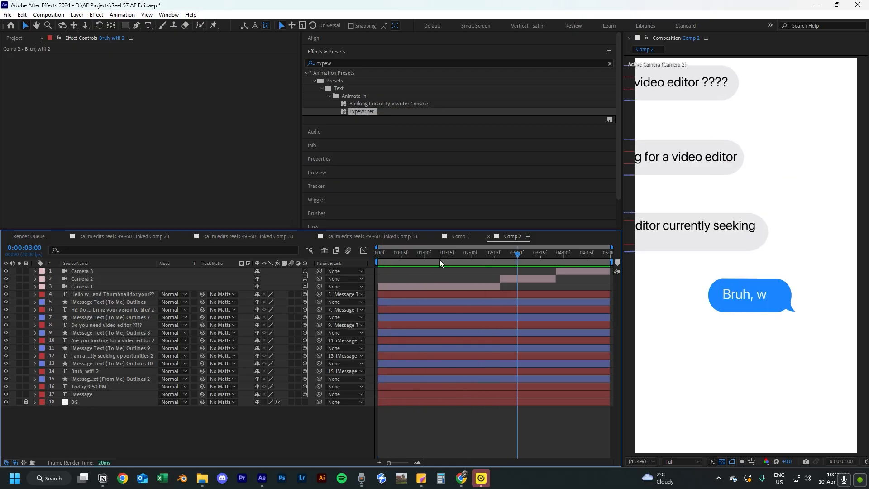
# Retime the Typewriter Start keyframes to about 0:00–0:19 on the first message and 0:22–1:05 on the second, and preview.
pyautogui.press('Home')
pyautogui.click(397, 292)
pyautogui.press('u')
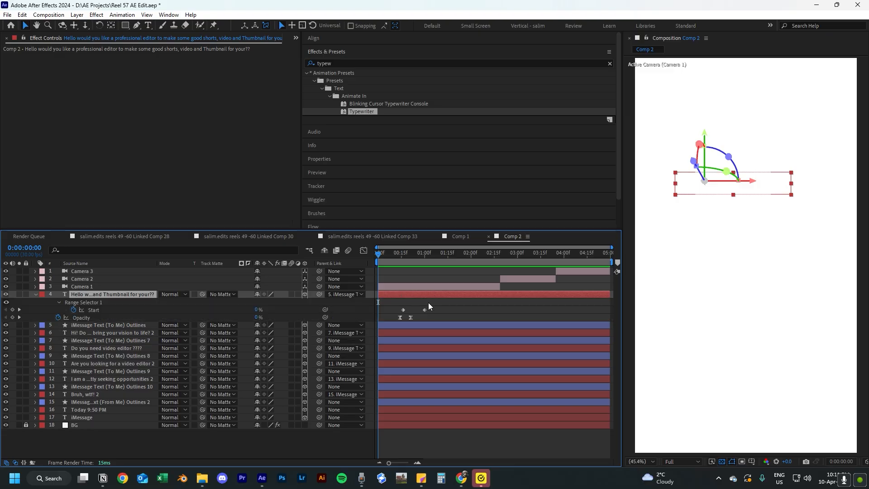
pyautogui.moveTo(401, 310); pyautogui.dragTo(381, 311)
pyautogui.click(388, 334)
pyautogui.press('u')
pyautogui.moveTo(413, 348); pyautogui.dragTo(390, 351)
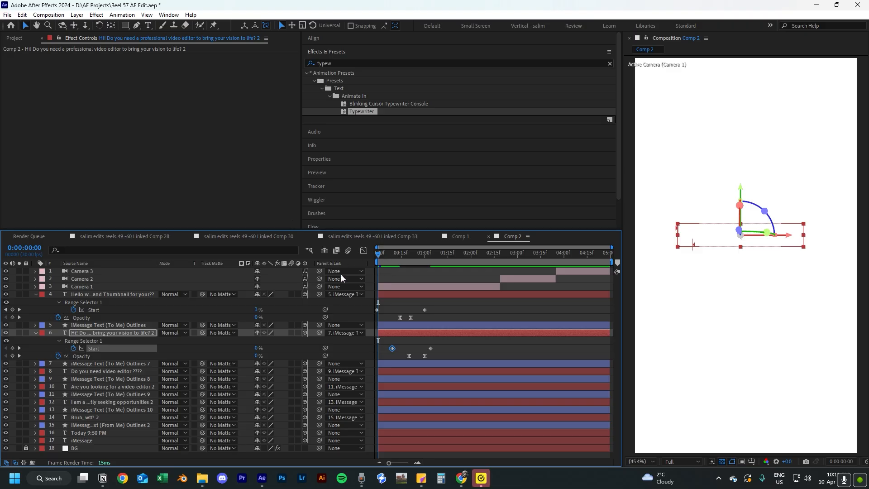
pyautogui.press('space')
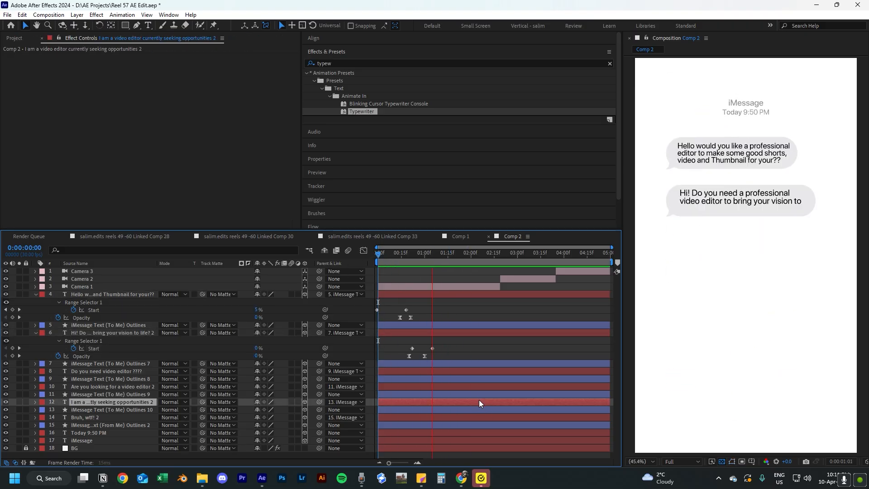
pyautogui.click(479, 401)
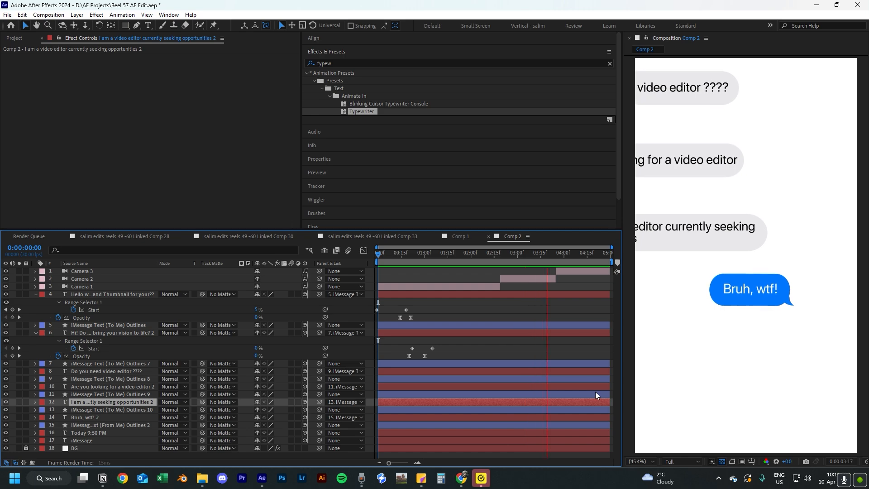
pyautogui.press('space')
# Collapse all layers, enable motion blur on every text and bubble layer above BG, and preview.
pyautogui.hotkey('ctrl', 'a')
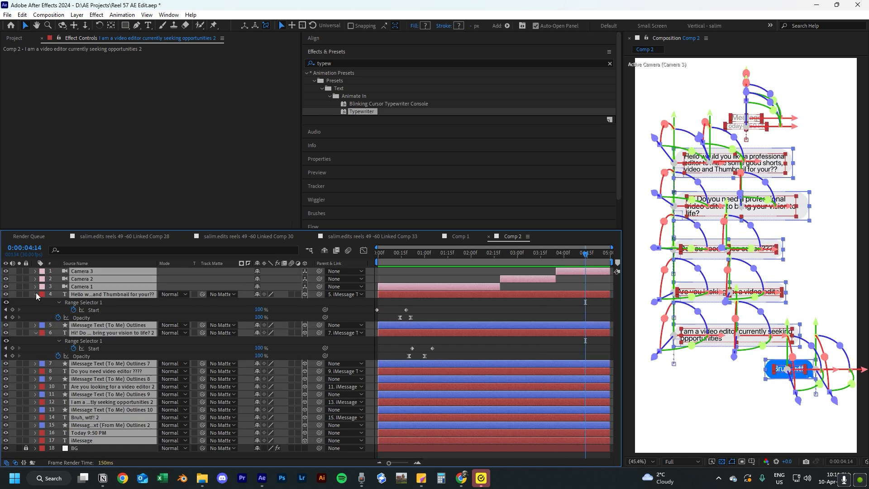
pyautogui.click(36, 294)
pyautogui.click(275, 292)
pyautogui.moveTo(291, 294); pyautogui.dragTo(291, 394)
pyautogui.press('space')
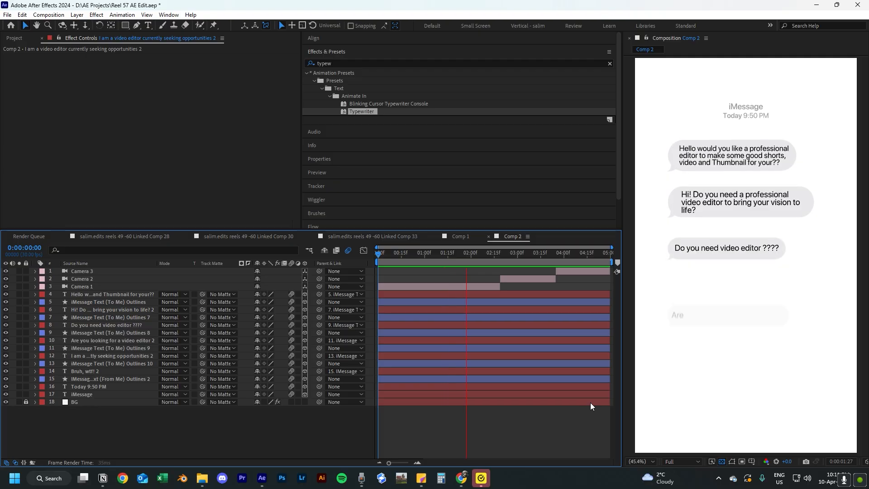
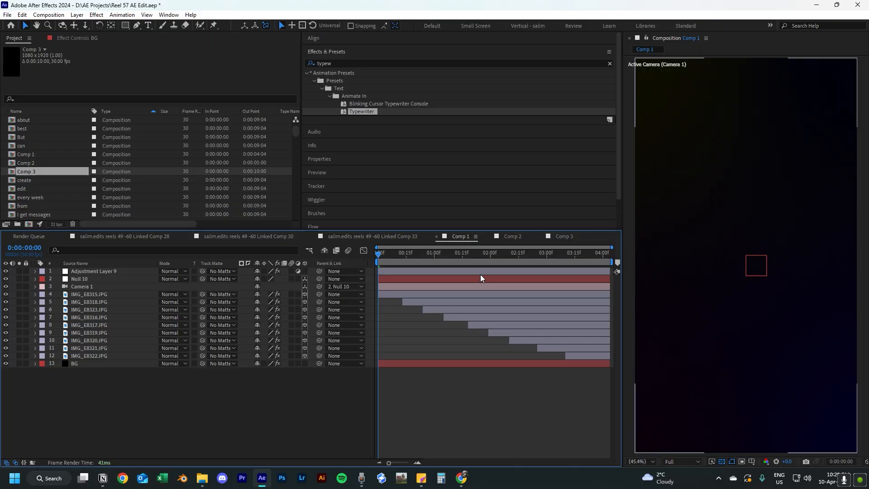
# Copy the BG layer from Comp 1 into Comp 3 and extend it to the full 10 seconds.
pyautogui.click(126, 363)
pyautogui.click(563, 236)
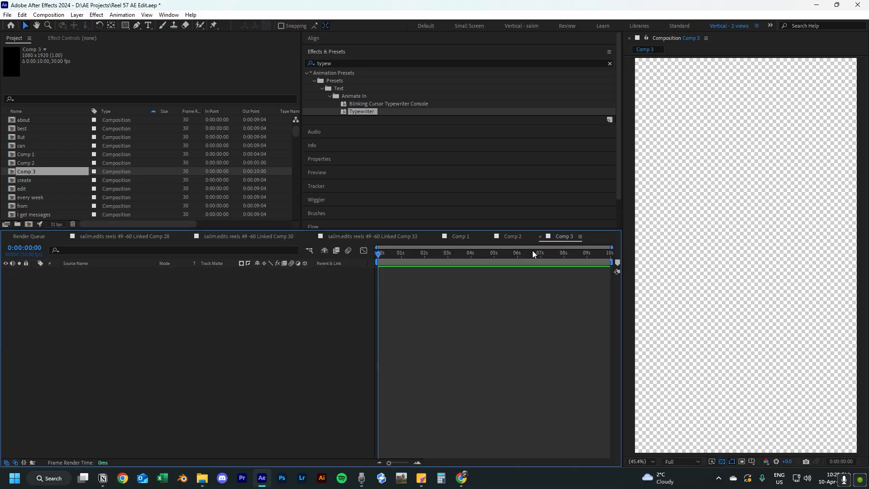
pyautogui.hotkey('ctrl', 'v')
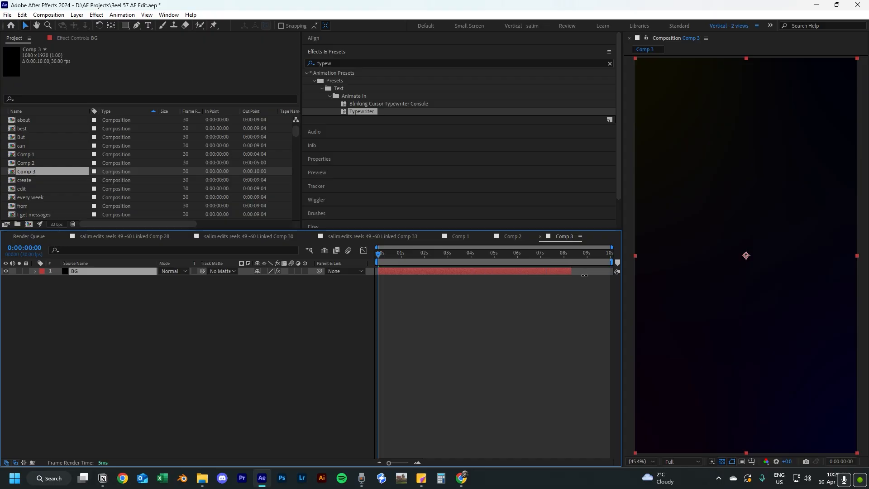
pyautogui.press('space')
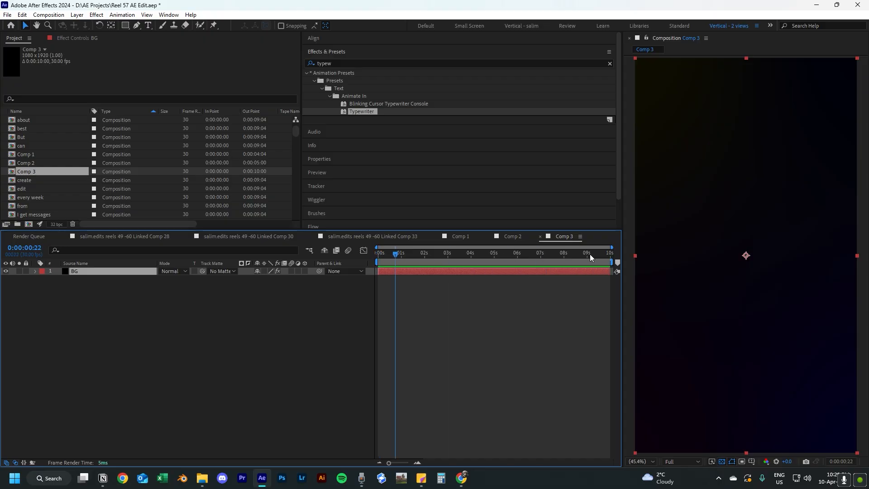
pyautogui.press('space')
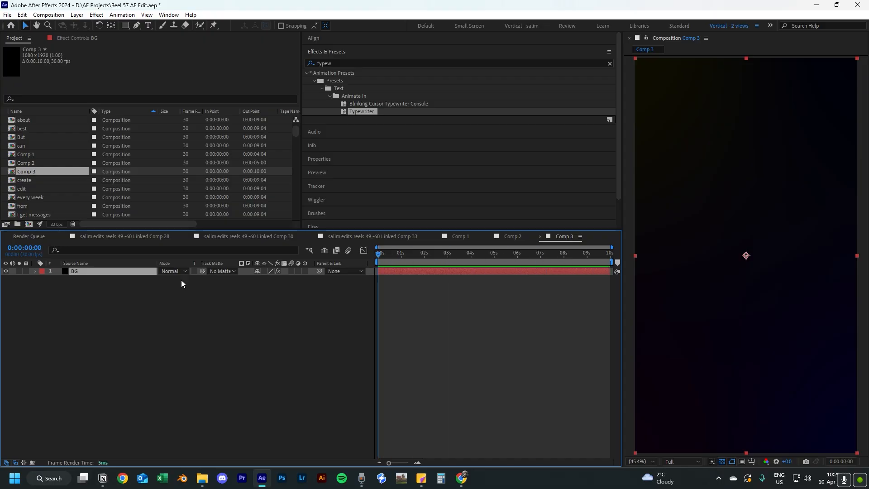
pyautogui.click(180, 316)
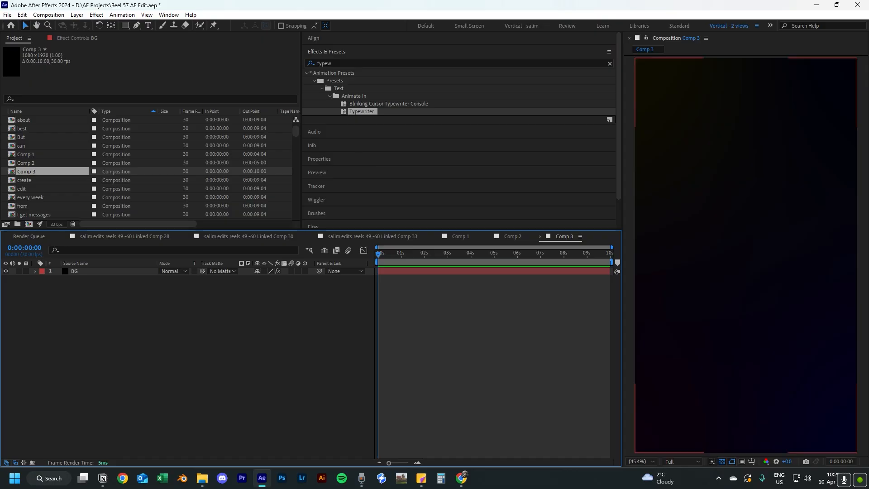
# Draw a grey rounded rectangle of about 740 × 667 px in the upper part of Comp 3.
pyautogui.click(126, 28)
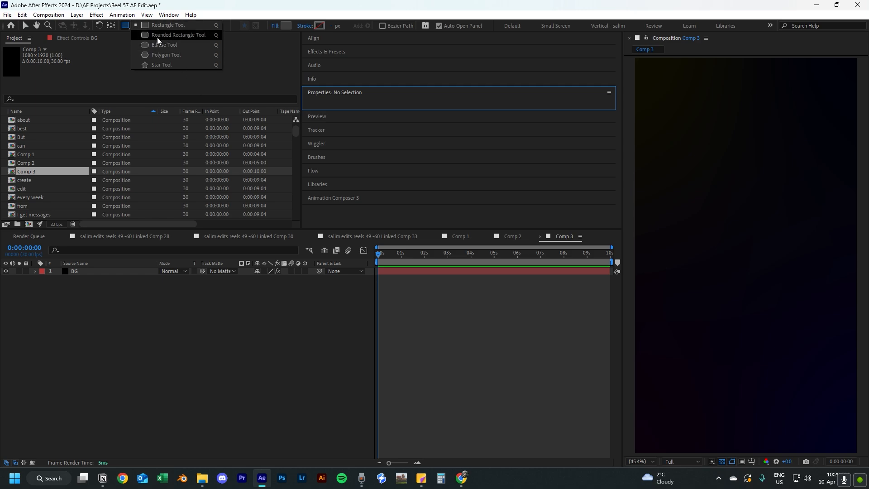
pyautogui.click(169, 36)
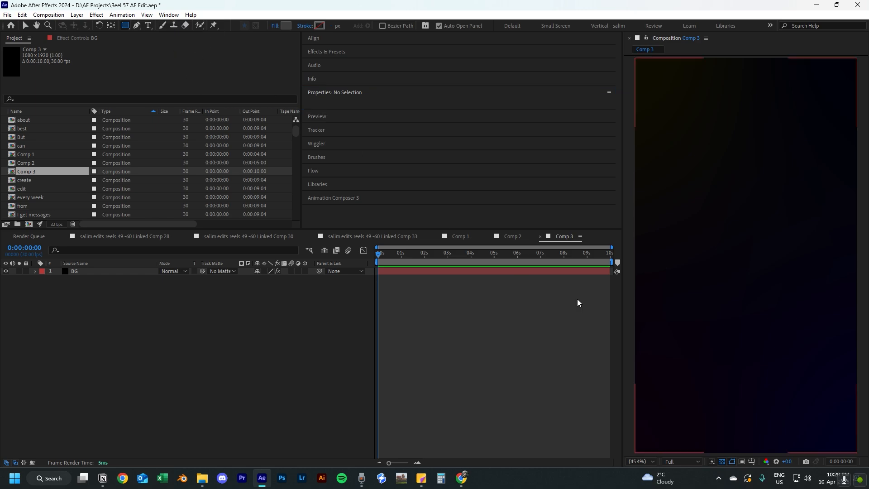
pyautogui.click(671, 108)
pyautogui.moveTo(671, 109); pyautogui.dragTo(822, 245)
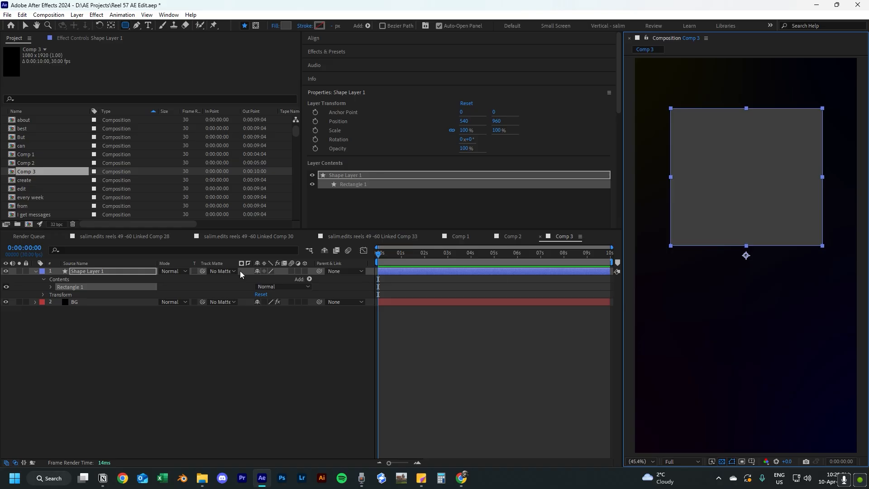
pyautogui.press('v')
# Centre the rounded rectangle's anchor point on its shape and centre the layer in the composition.
pyautogui.click(131, 272)
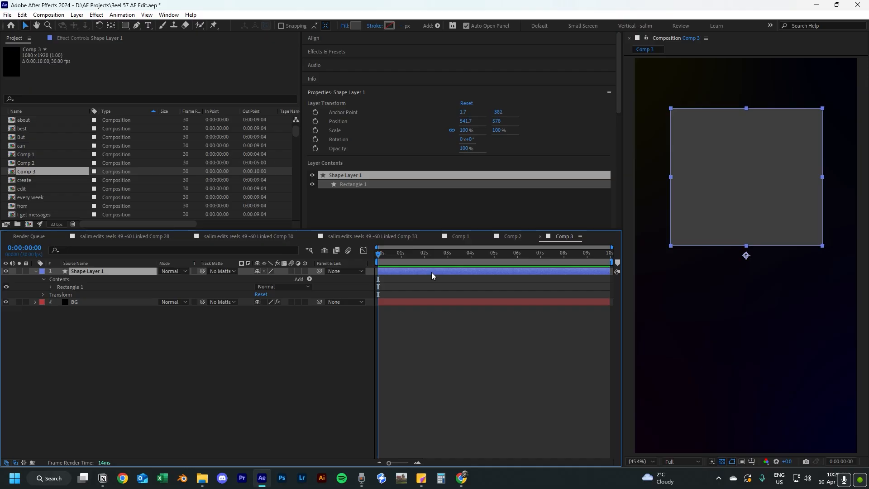
pyautogui.hotkey('ctrl', 'alt', 'Home')
pyautogui.hotkey('ctrl', 'Home')
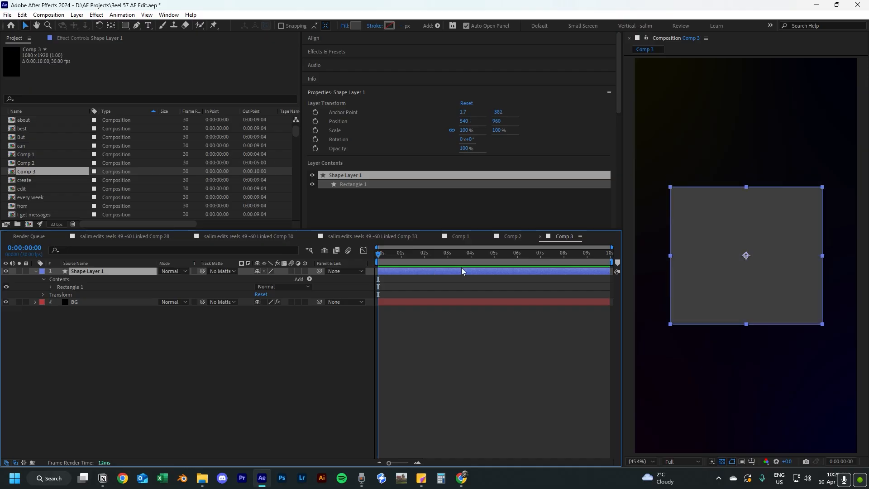
# Set the corner roundness of the grey rectangle to 40.
pyautogui.click(732, 236)
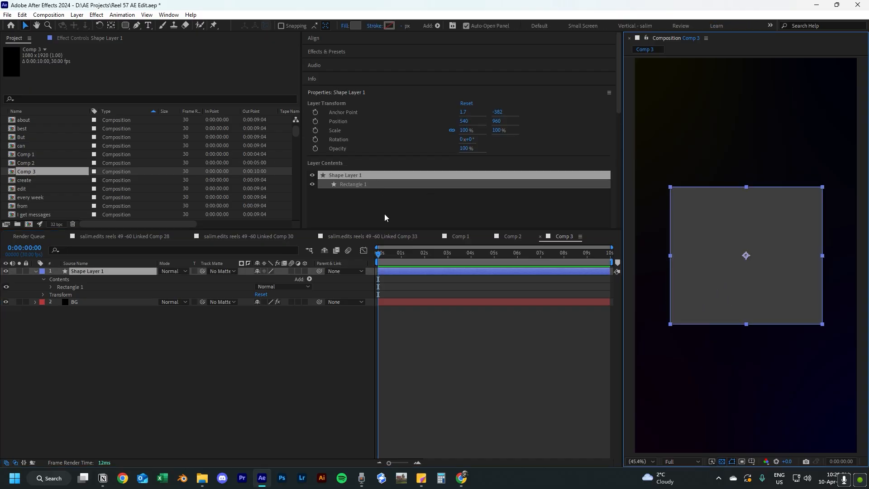
pyautogui.scroll(-5, 382, 210)
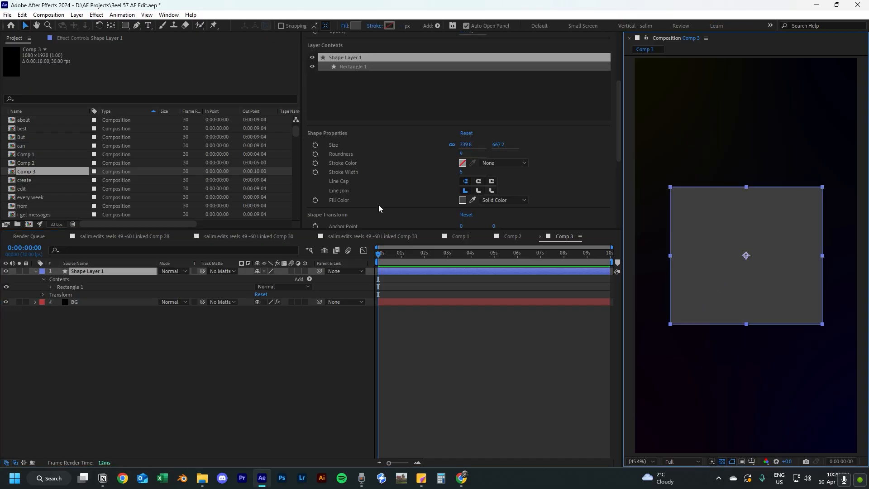
pyautogui.click(462, 154)
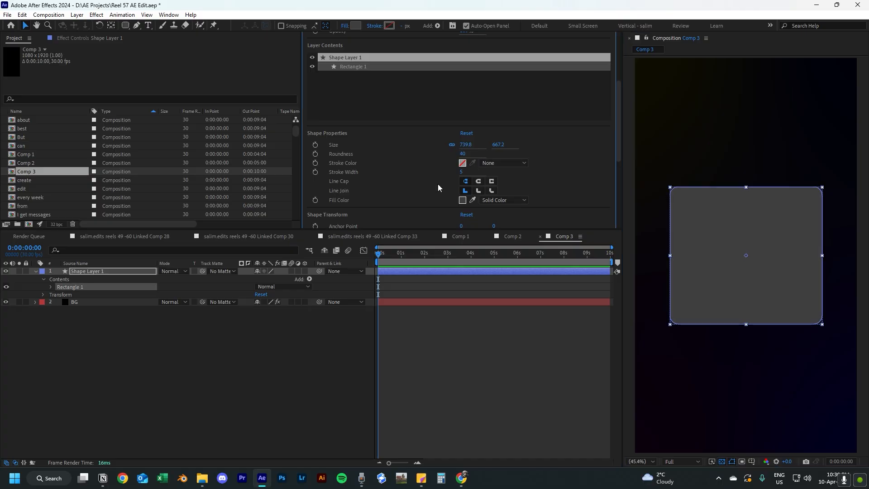
pyautogui.click(651, 358)
pyautogui.click(709, 286)
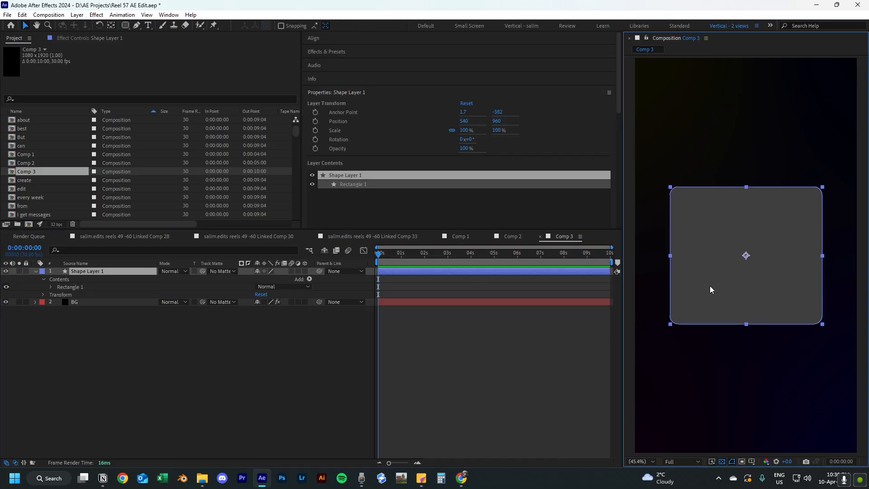
pyautogui.click(451, 327)
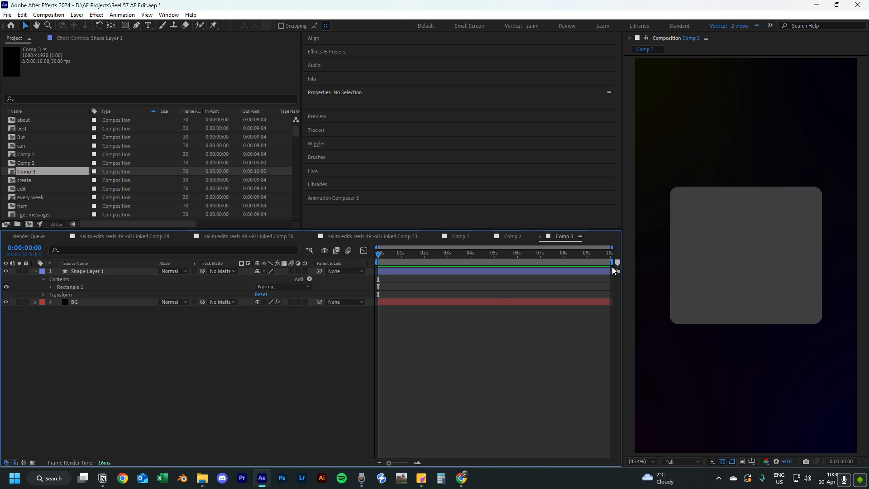
# Darken the rectangle's fill colour to 2B2B2B.
pyautogui.click(396, 271)
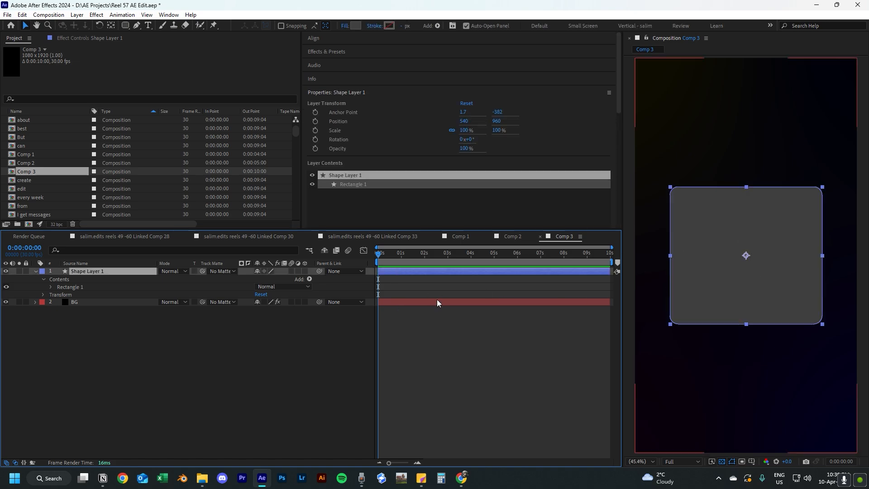
pyautogui.click(354, 26)
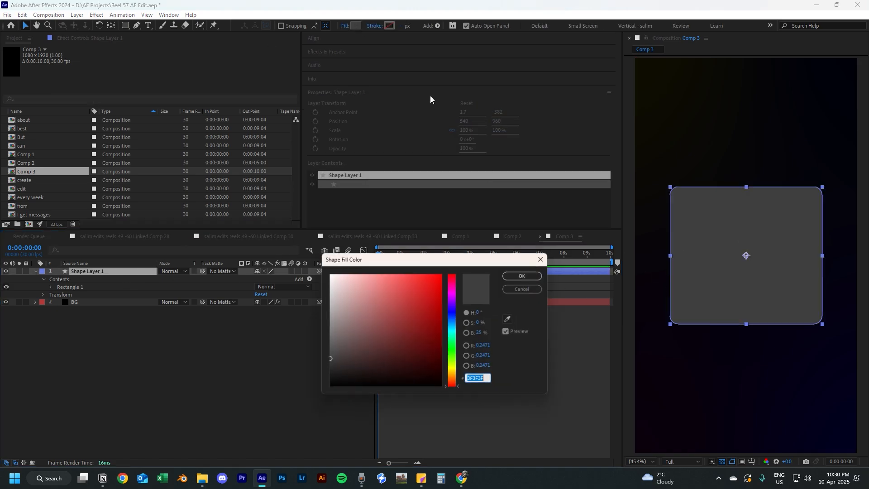
pyautogui.moveTo(347, 330)
pyautogui.mouseDown()
pyautogui.moveTo(324, 357)
pyautogui.moveTo(311, 357)
pyautogui.moveTo(311, 368)
pyautogui.mouseUp()
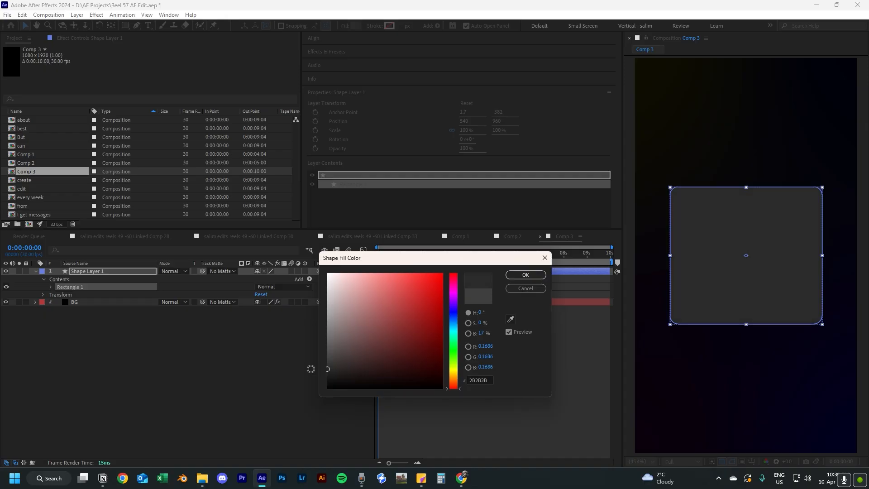
pyautogui.click(535, 277)
# Give the rectangle a solid-colour stroke in grey 727272.
pyautogui.click(375, 26)
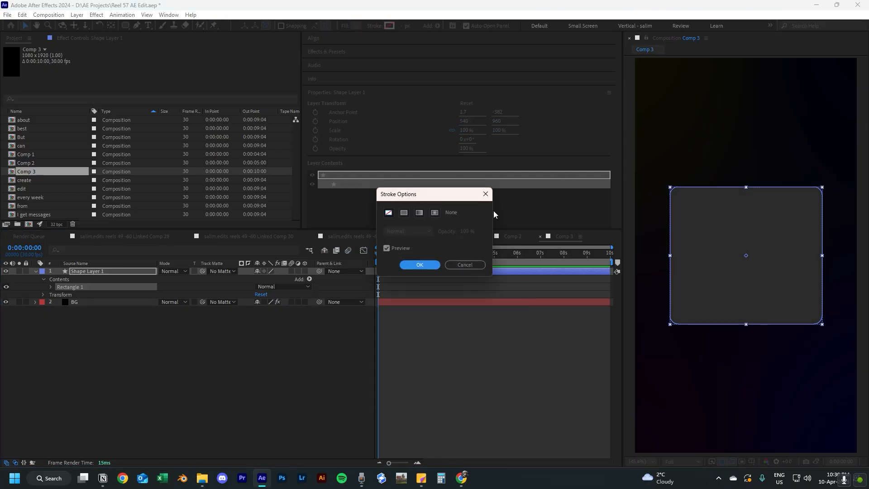
pyautogui.click(403, 213)
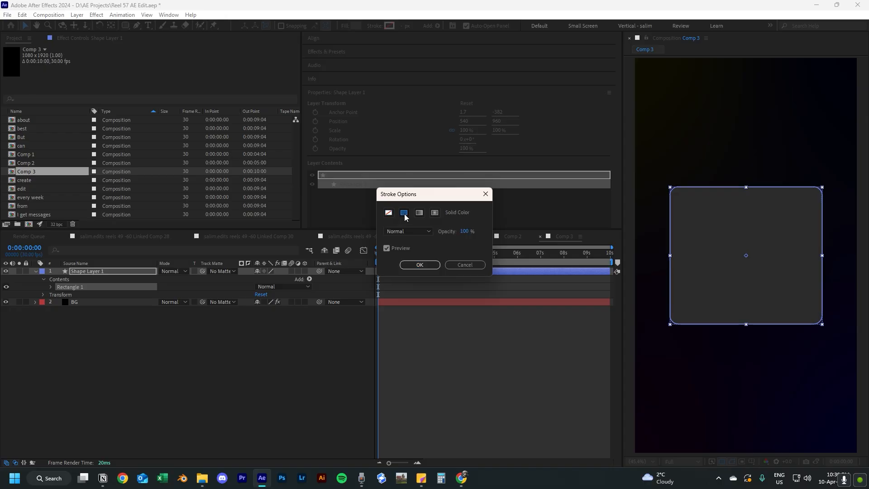
pyautogui.click(419, 264)
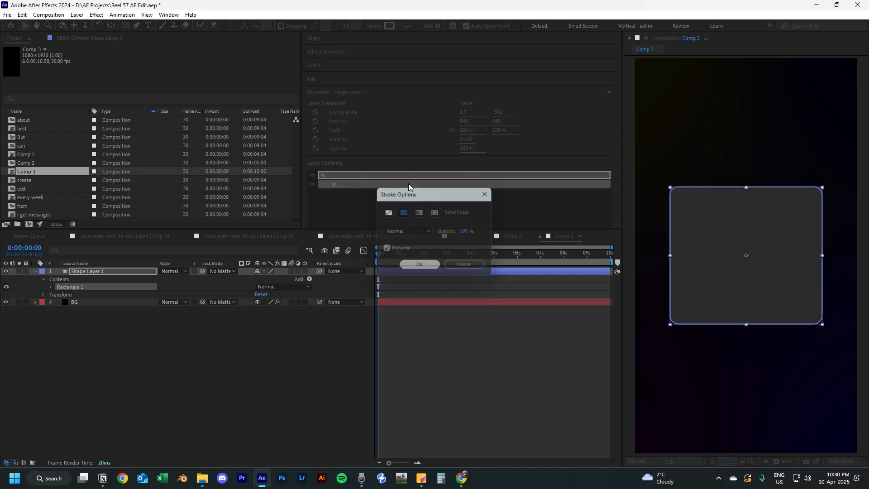
pyautogui.click(389, 26)
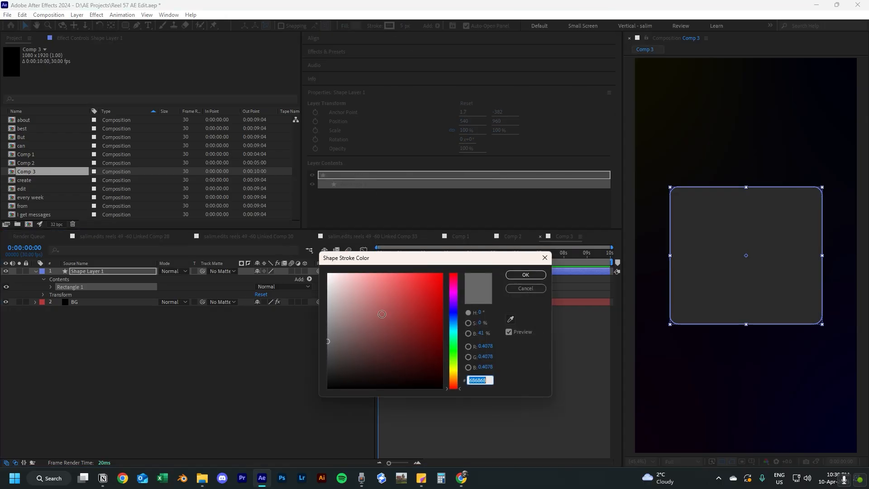
pyautogui.click(327, 342)
pyautogui.moveTo(327, 342); pyautogui.dragTo(324, 337)
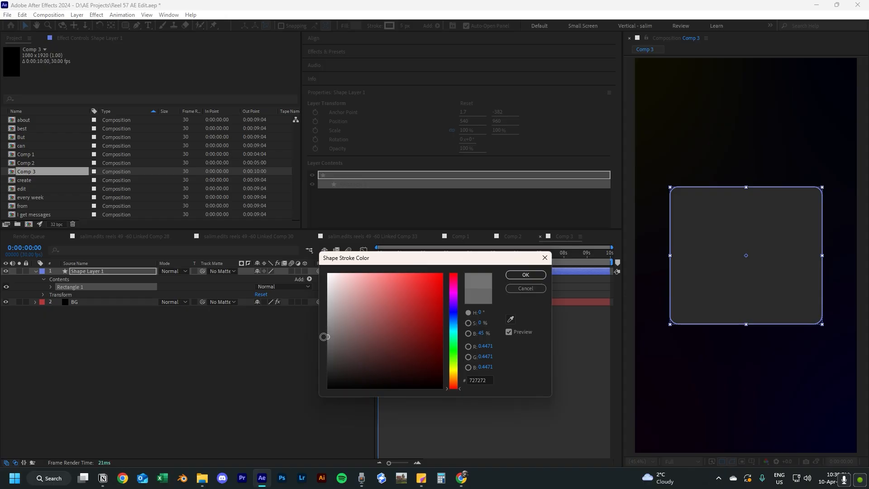
pyautogui.click(514, 275)
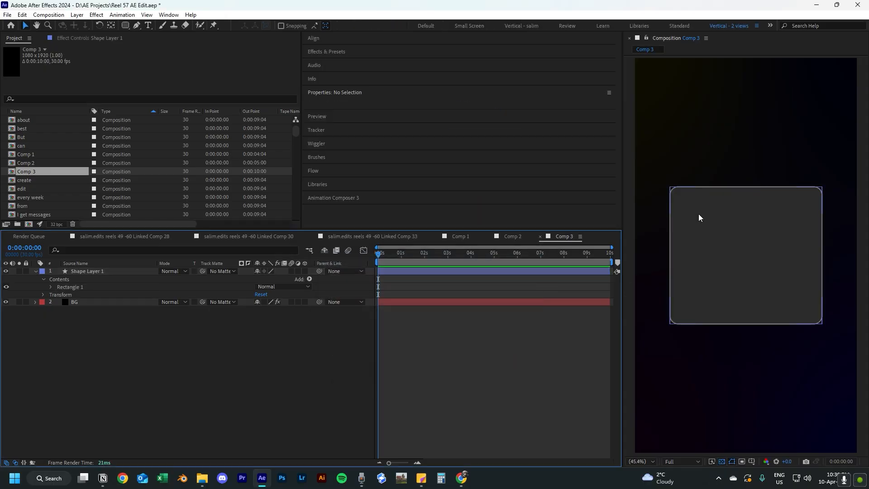
pyautogui.click(468, 347)
# Add the Screenshot 2025-04-06 214220.png image of three coloured dots to Comp 3 and scale it to about 25%.
pyautogui.moveTo(192, 325); pyautogui.dragTo(194, 324)
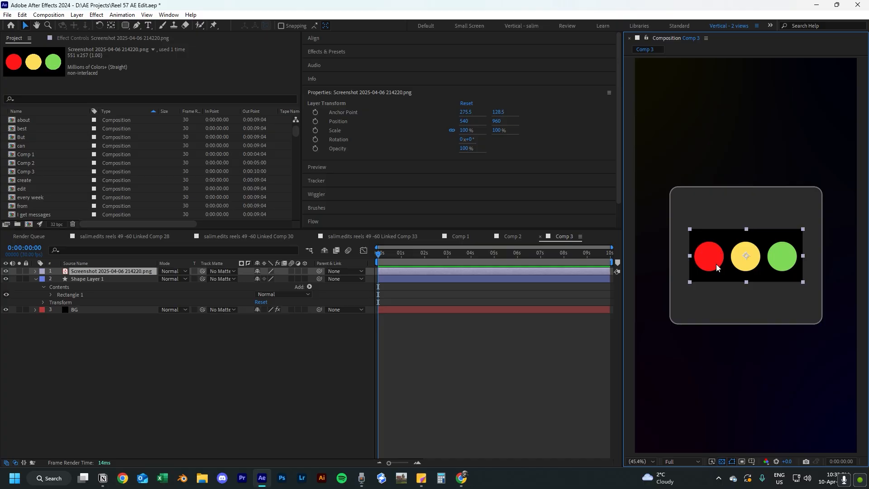
pyautogui.moveTo(715, 264); pyautogui.dragTo(701, 226)
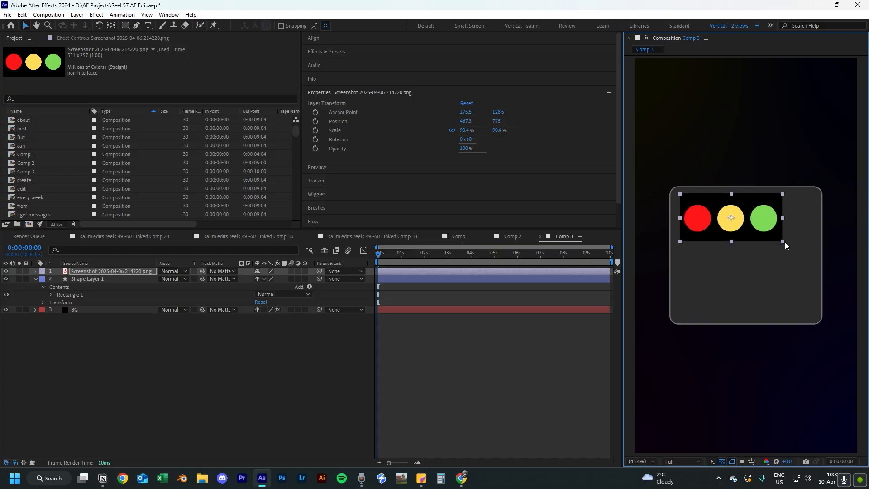
pyautogui.moveTo(785, 241); pyautogui.dragTo(790, 246)
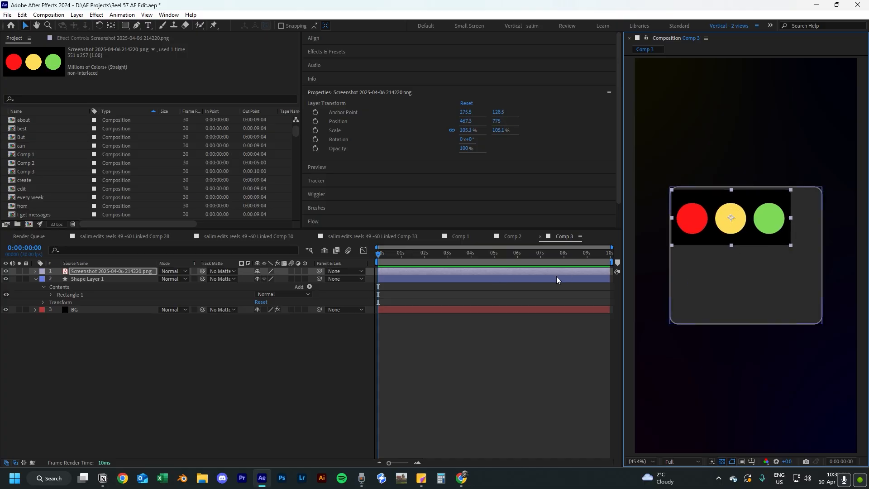
pyautogui.press('s')
pyautogui.click(34, 285)
pyautogui.moveTo(268, 279); pyautogui.dragTo(233, 282)
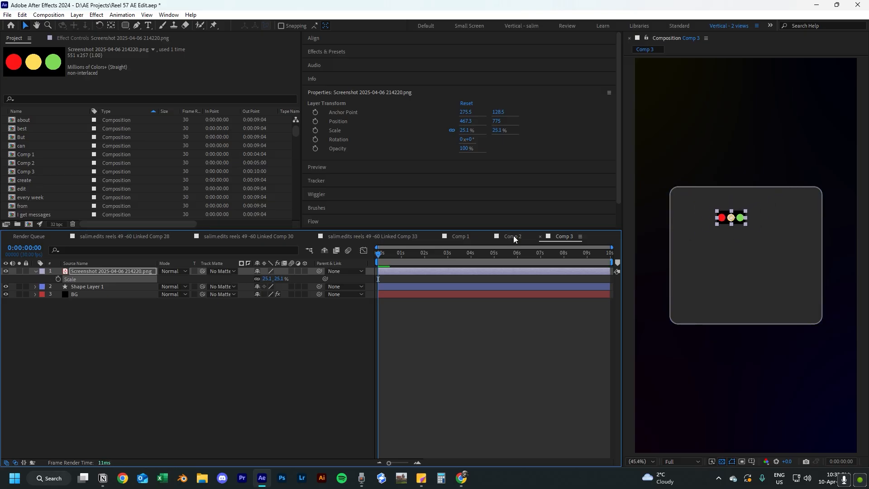
# Move the three-dot image into the rectangle's upper-left corner, at about 265, 687.
pyautogui.press('/')
pyautogui.moveTo(809, 239); pyautogui.dragTo(720, 195)
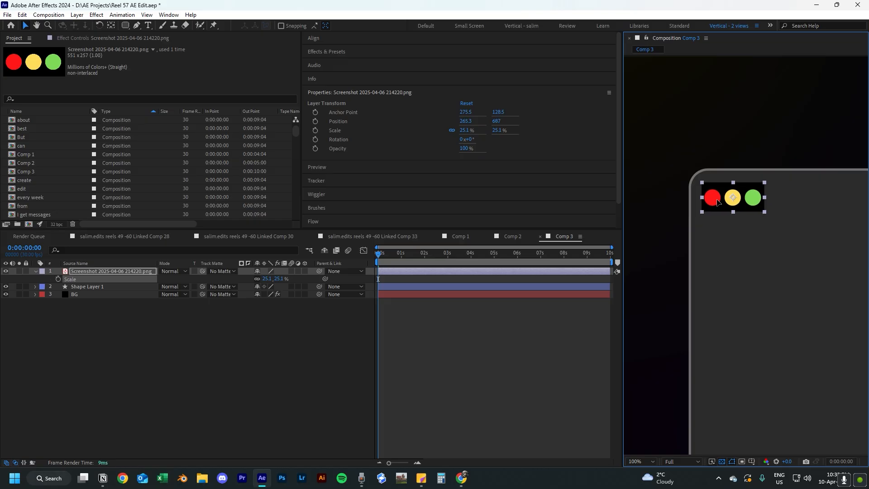
pyautogui.click(767, 272)
pyautogui.scroll(-4, 768, 272)
pyautogui.scroll(2, 788, 279)
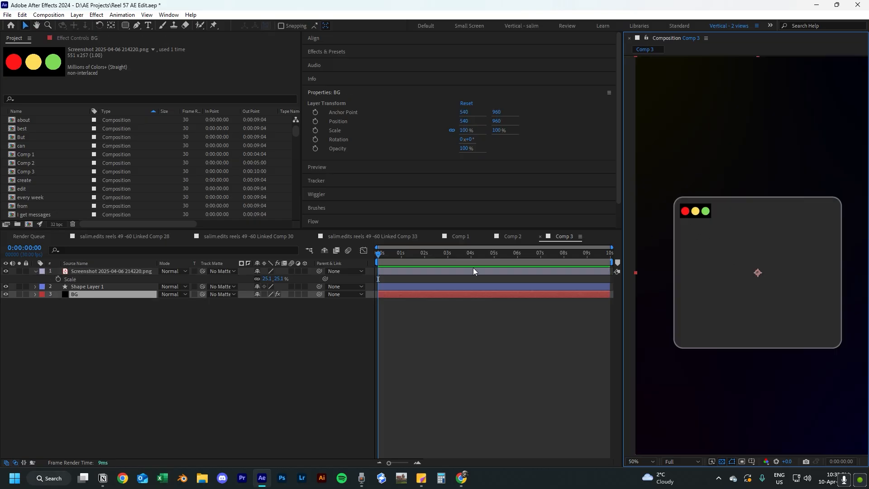
# Apply Linear Color Key to the three-dot image and sample its black background as the key colour.
pyautogui.click(134, 271)
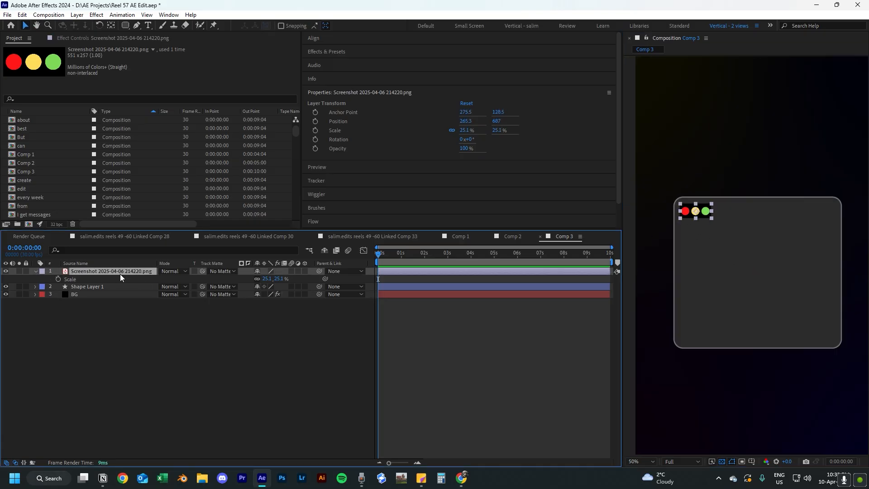
pyautogui.hotkey('ctrl', 'space')
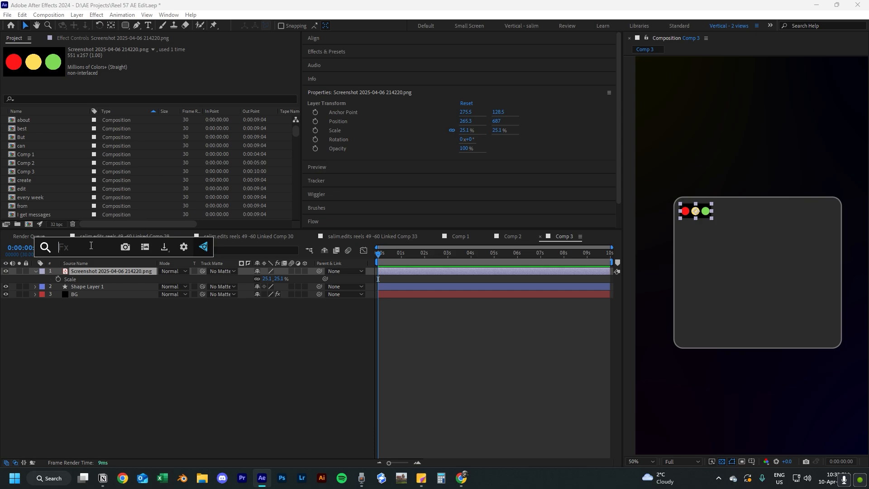
pyautogui.write('linea')
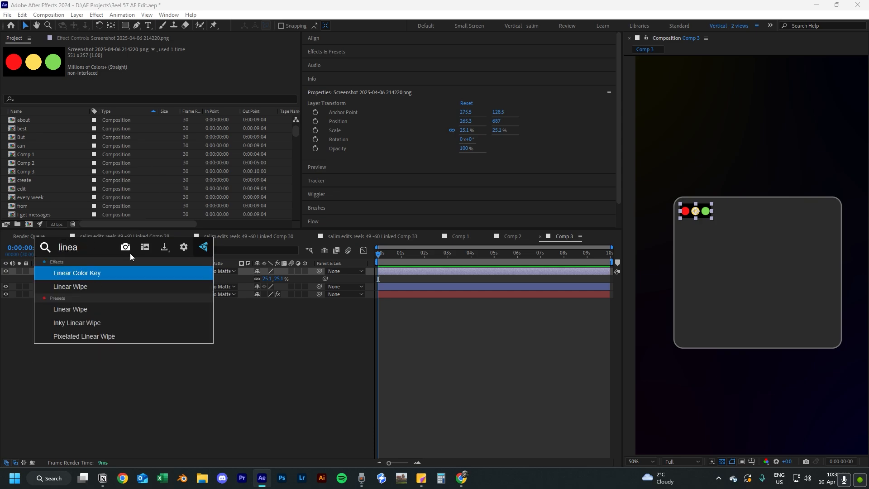
pyautogui.click(98, 274)
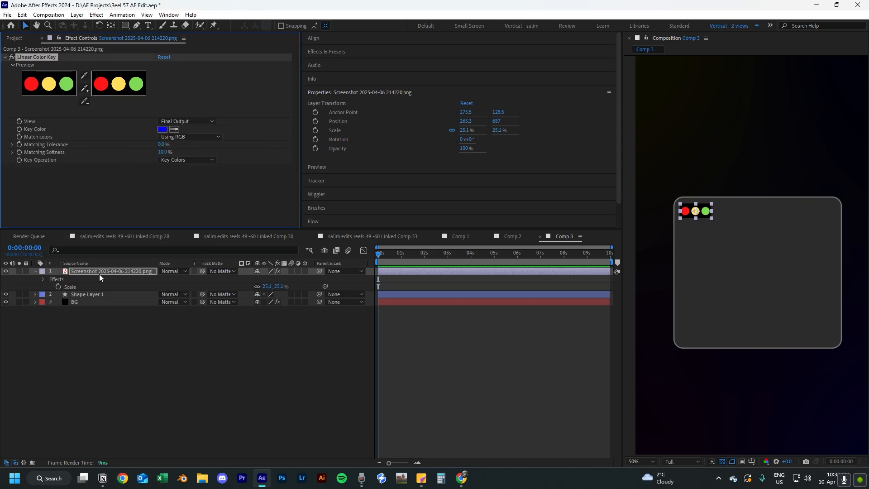
pyautogui.click(174, 130)
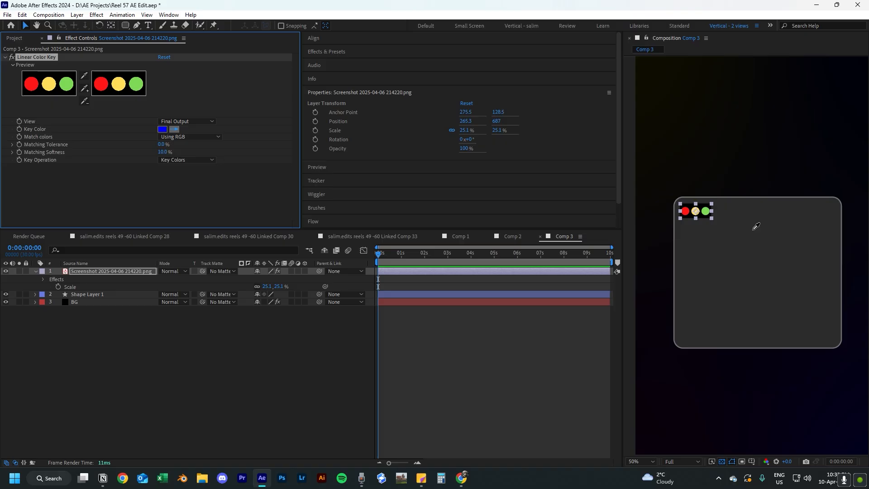
pyautogui.click(692, 211)
pyautogui.click(705, 162)
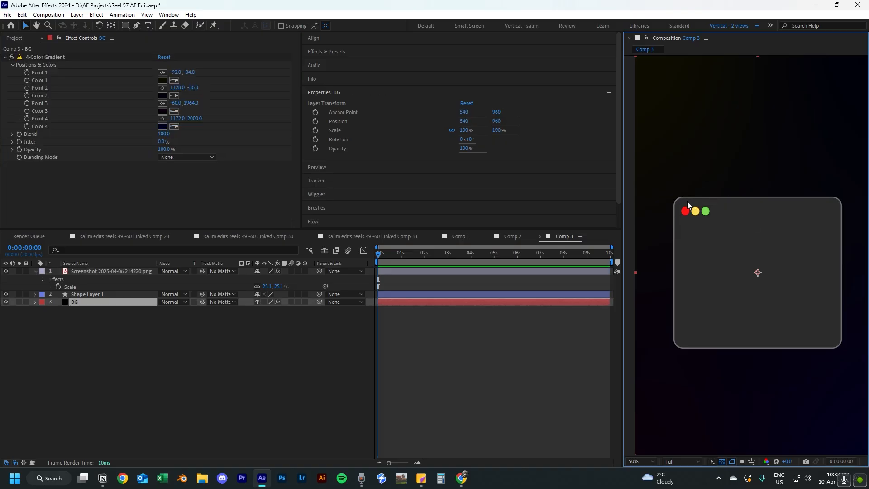
# Collapse the screenshot layer's properties in the timeline and clear the layer selection.
pyautogui.click(577, 341)
pyautogui.click(720, 373)
pyautogui.hotkey('shift', '/')
pyautogui.click(75, 294)
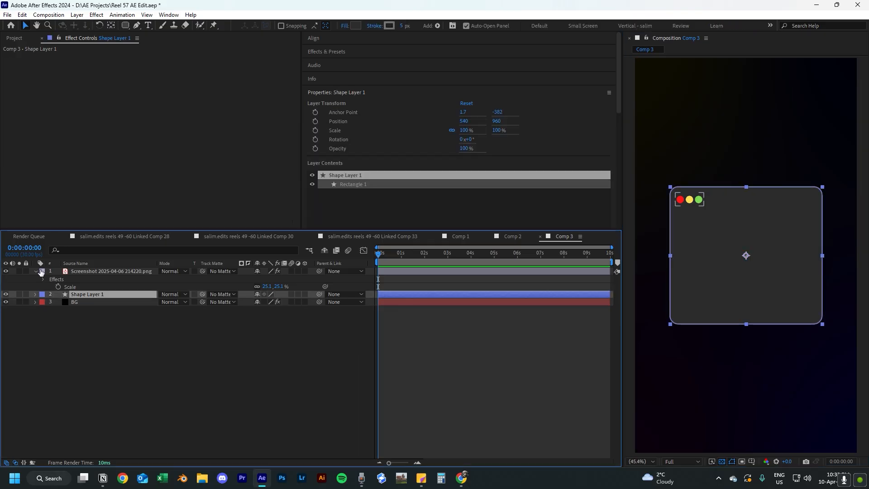
pyautogui.click(36, 271)
pyautogui.click(276, 374)
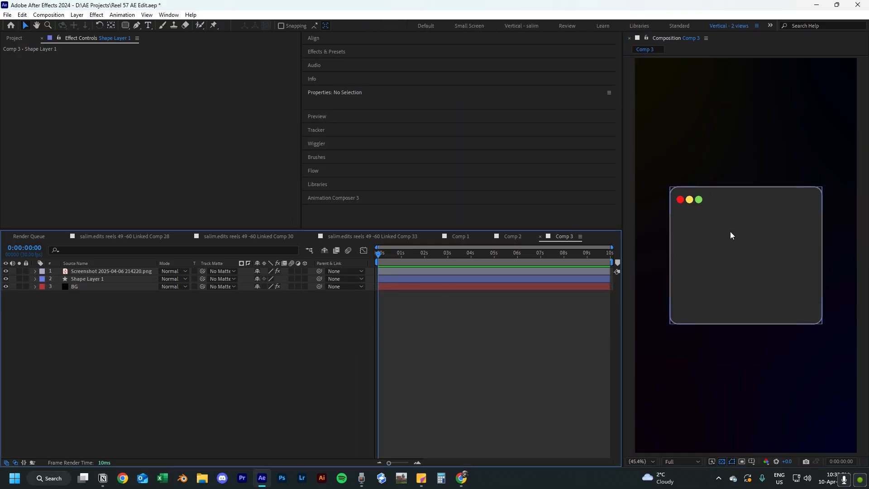
# Create a text layer reading "The Credited Editor" in Comp 3.
pyautogui.rightClick(319, 346)
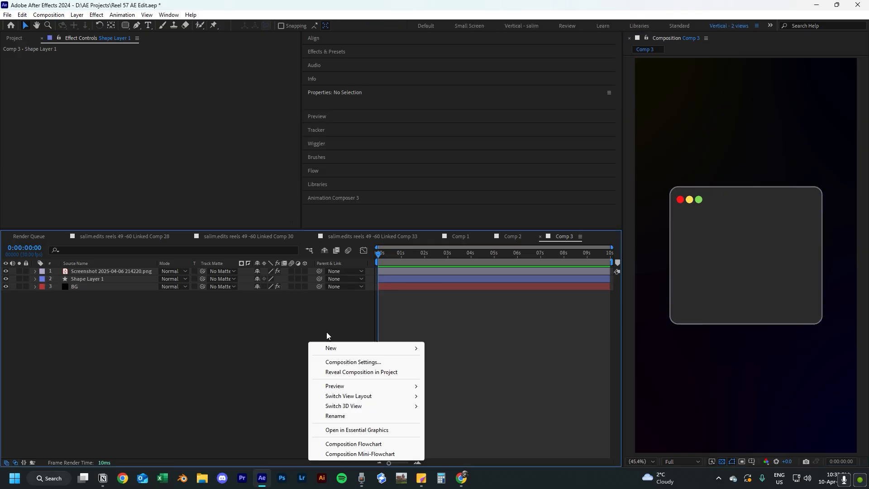
pyautogui.moveTo(365, 348)
pyautogui.click(492, 367)
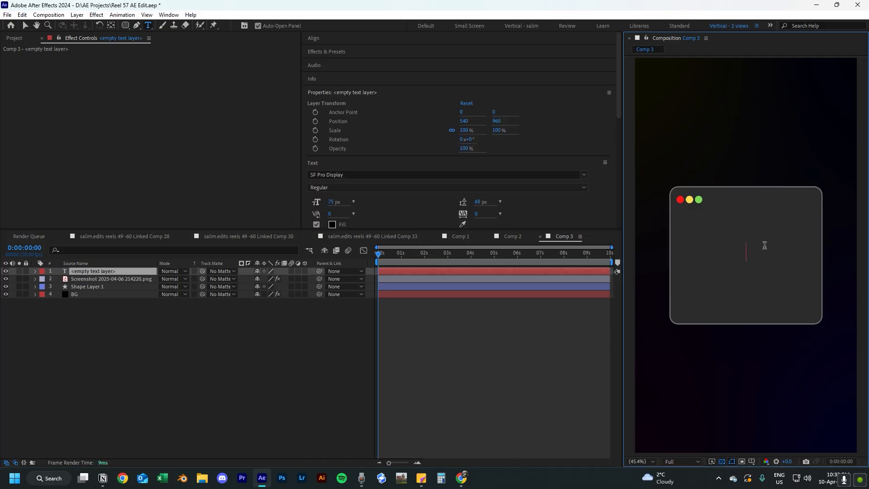
pyautogui.write('The')
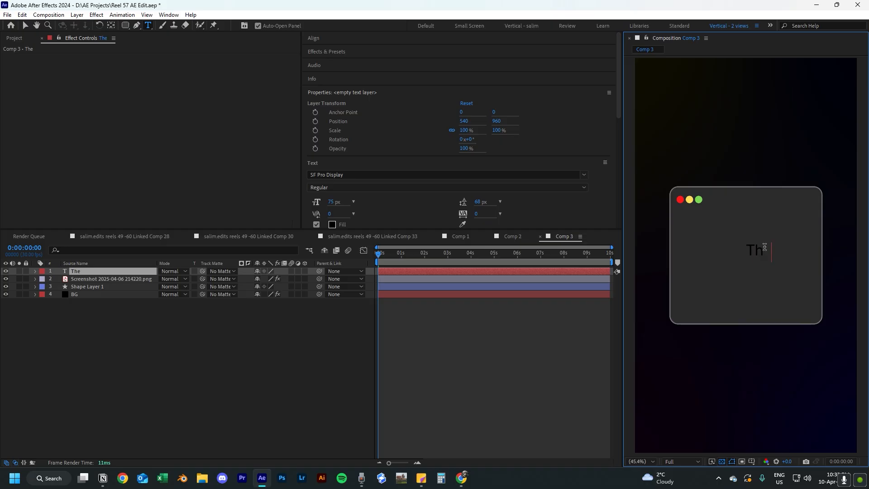
pyautogui.write(' Credited Editor')
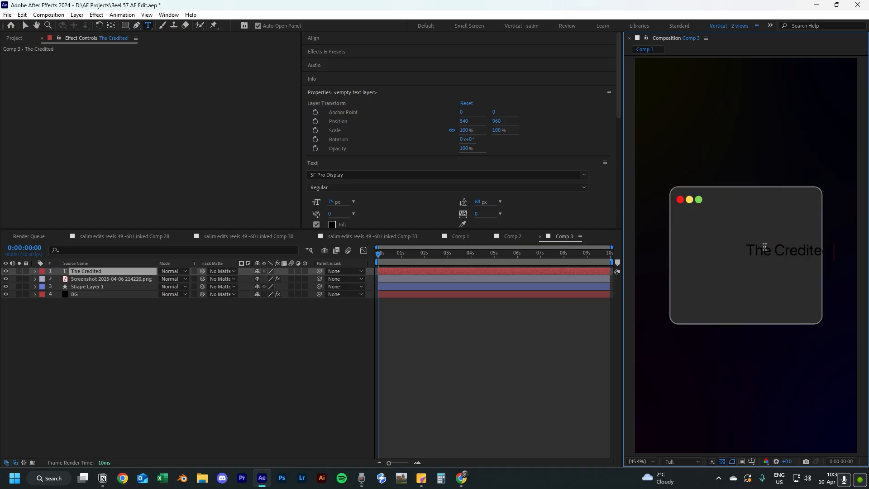
pyautogui.click(436, 363)
# Centre the text layer's anchor point and place the text just below the coloured dots, at about 500, 757.
pyautogui.press('v')
pyautogui.moveTo(773, 249); pyautogui.dragTo(708, 223)
pyautogui.hotkey('ctrl', 'alt', 'Home')
pyautogui.hotkey('ctrl', 'Home')
pyautogui.moveTo(697, 255); pyautogui.dragTo(689, 216)
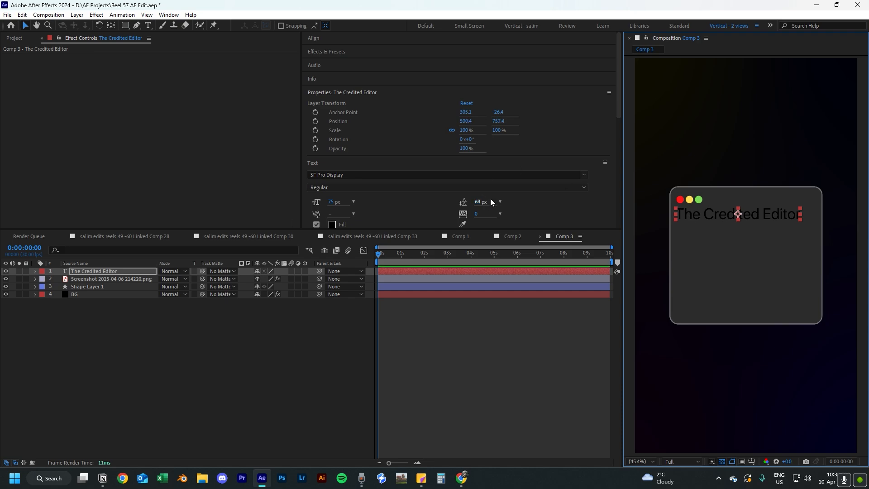
# Set the fill colour of the "The Credited Editor" text to white, ffffff.
pyautogui.scroll(-3, 396, 181)
pyautogui.click(331, 170)
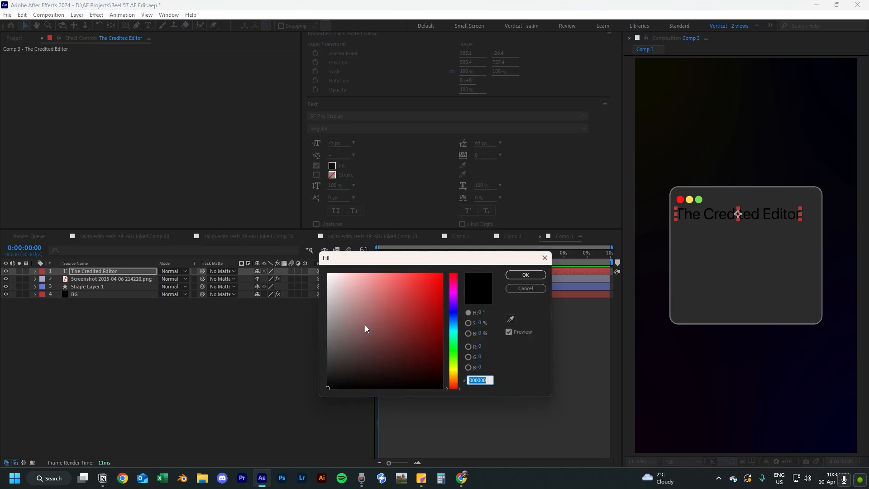
pyautogui.write('ffffff')
pyautogui.click(523, 275)
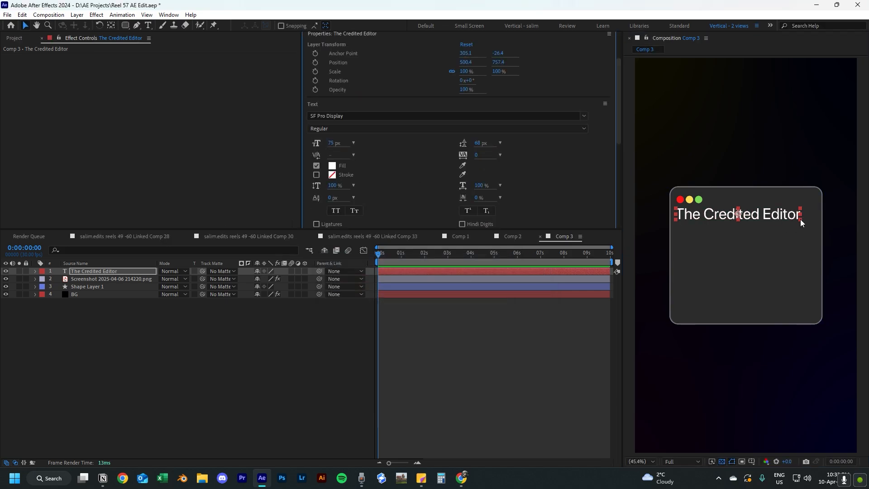
# Set the "The Credited Editor" text to 50 px in the Semibold style of SF Pro Display.
pyautogui.moveTo(801, 222); pyautogui.dragTo(778, 213)
pyautogui.hotkey('ctrl', 'z')
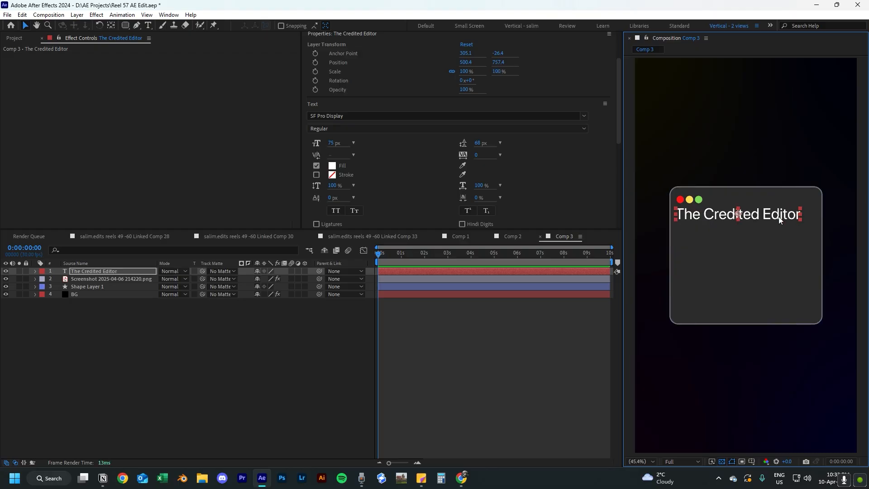
pyautogui.moveTo(335, 142)
pyautogui.mouseDown()
pyautogui.moveTo(315, 143)
pyautogui.moveTo(326, 143)
pyautogui.mouseUp()
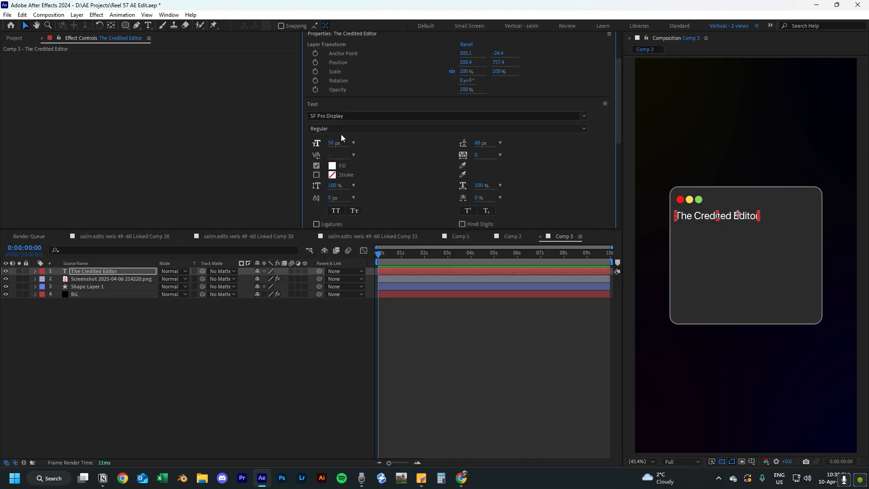
pyautogui.click(342, 132)
pyautogui.click(341, 187)
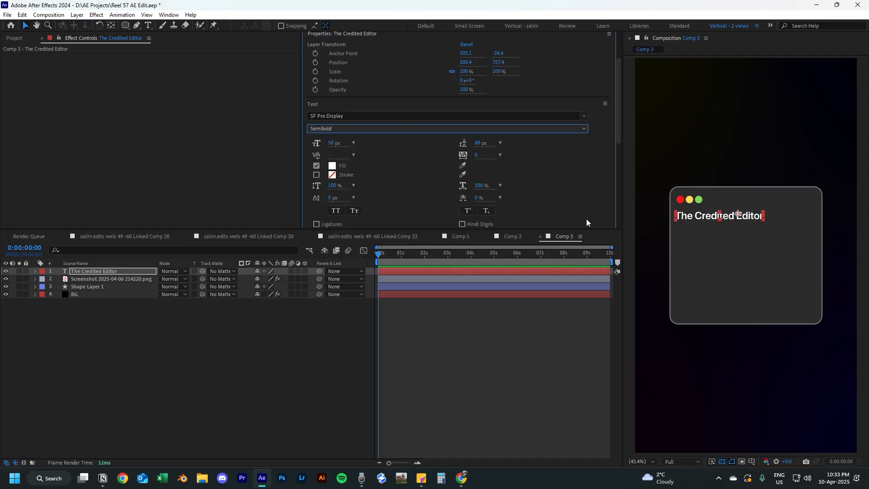
# Move the title text to about 520, 760 below the coloured dots and centre its anchor point.
pyautogui.moveTo(692, 218); pyautogui.dragTo(696, 219)
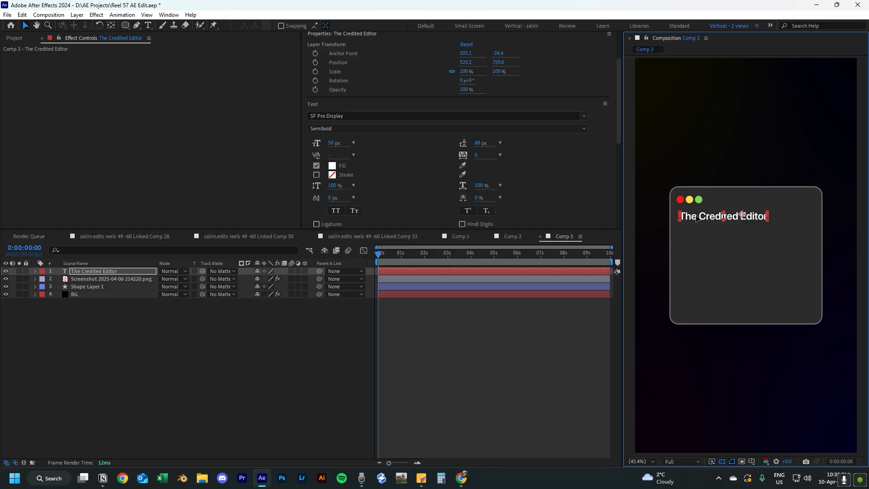
pyautogui.hotkey('ctrl', 'alt', 'Home')
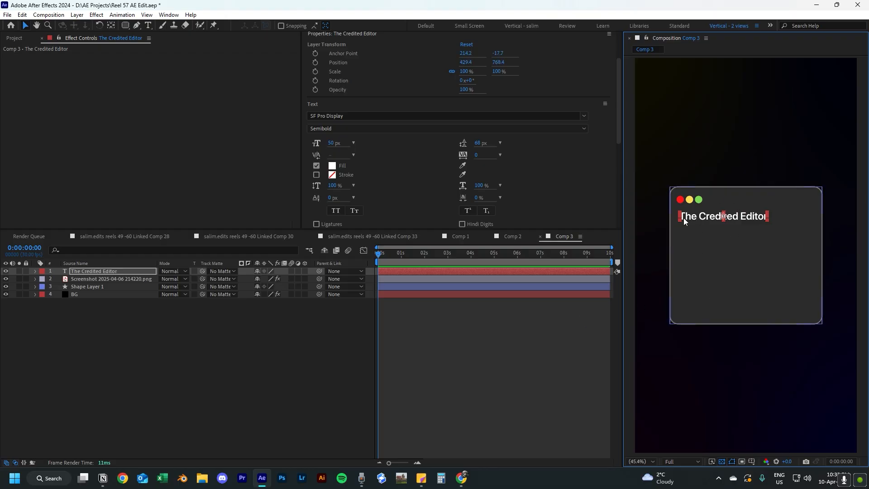
pyautogui.click(561, 330)
# Duplicate the title text and place the copy beneath it, slightly indented, at about 517, 846.
pyautogui.click(714, 216)
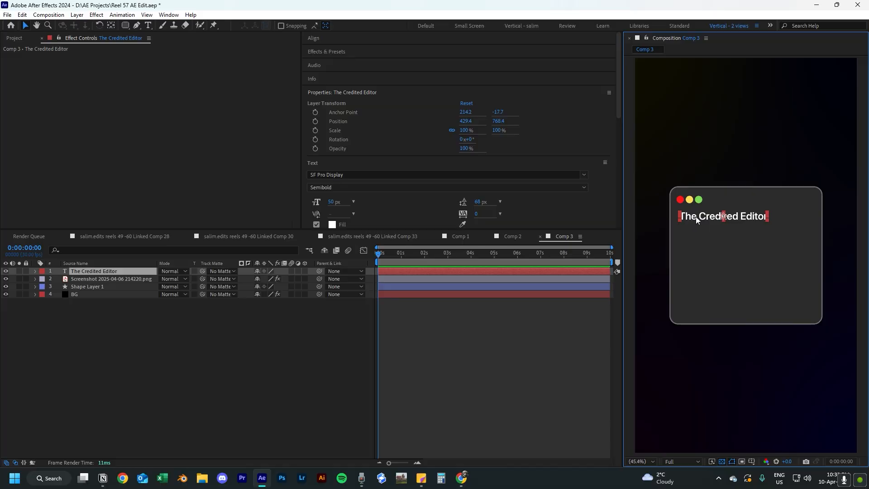
pyautogui.hotkey('ctrl', 'd')
pyautogui.moveTo(701, 216); pyautogui.dragTo(719, 233)
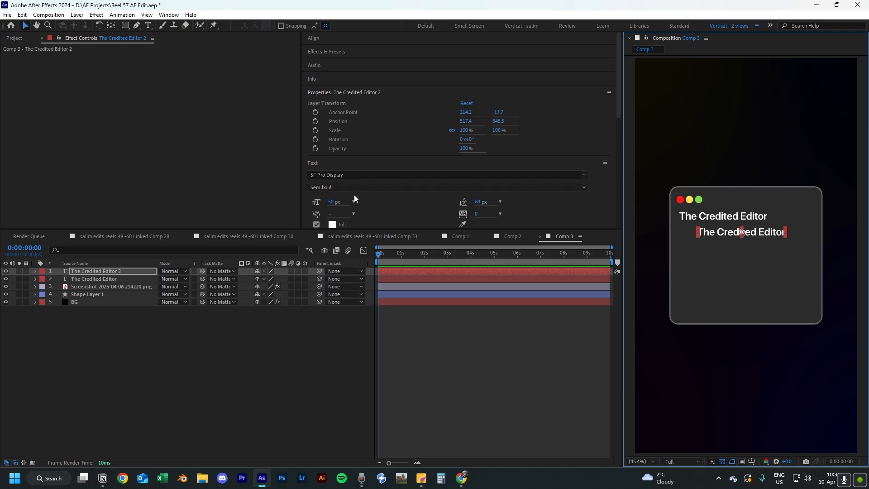
# Set the duplicated text line to 40 px in the Regular style.
pyautogui.click(331, 203)
pyautogui.write('40')
pyautogui.press('Return')
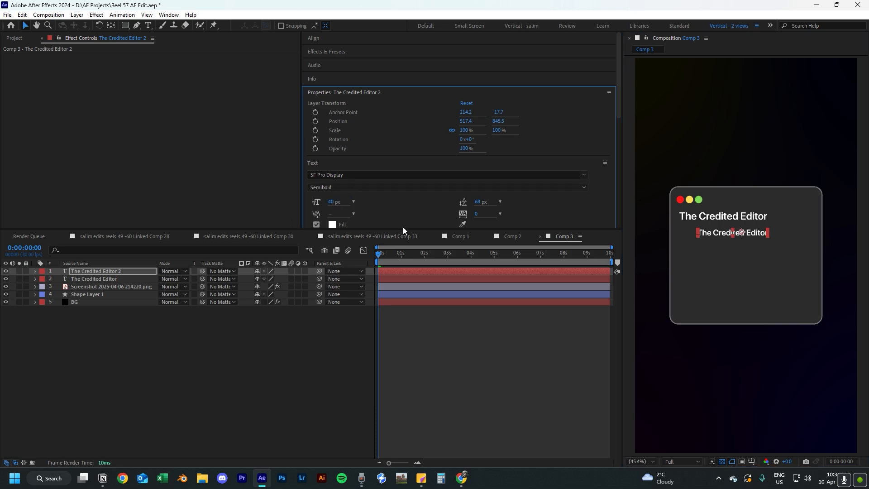
pyautogui.click(327, 186)
pyautogui.click(346, 226)
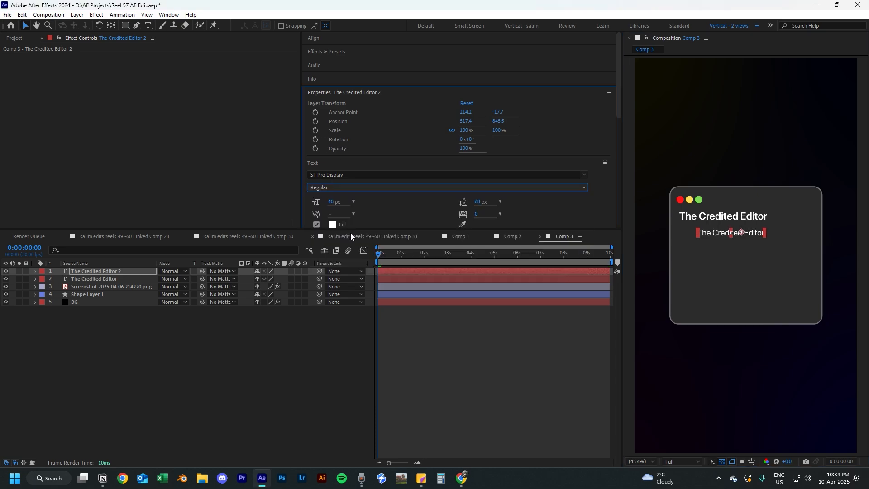
pyautogui.click(576, 335)
pyautogui.click(735, 232)
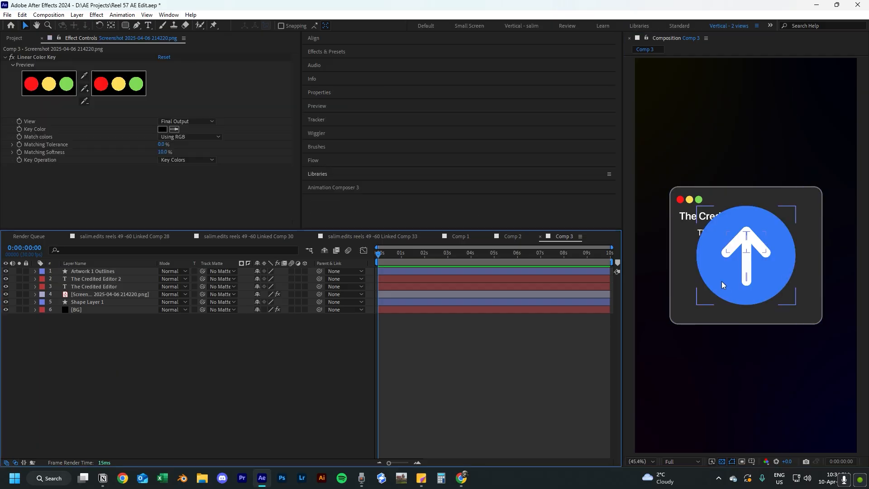
# Scale the blue arrow artwork to about 10% and place it in front of the second text line at about 267, 848.
pyautogui.click(721, 284)
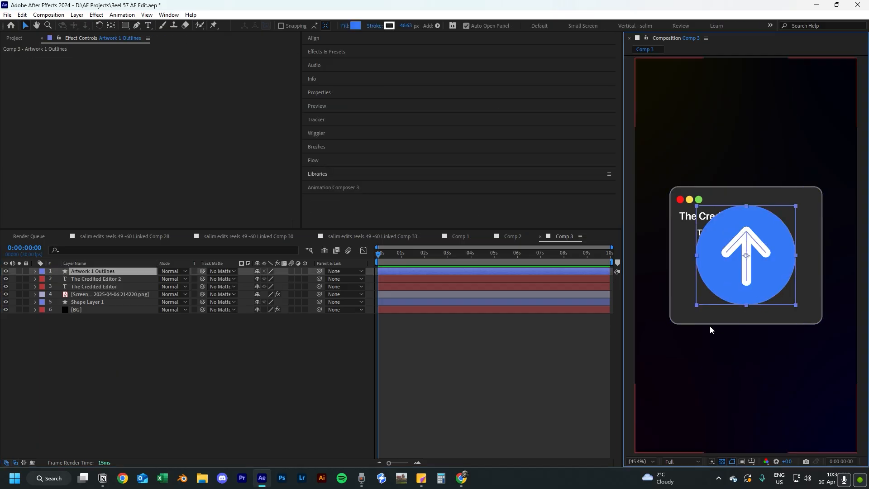
pyautogui.moveTo(713, 283); pyautogui.dragTo(688, 302)
pyautogui.moveTo(769, 322); pyautogui.dragTo(700, 204)
pyautogui.scroll(3, 720, 276)
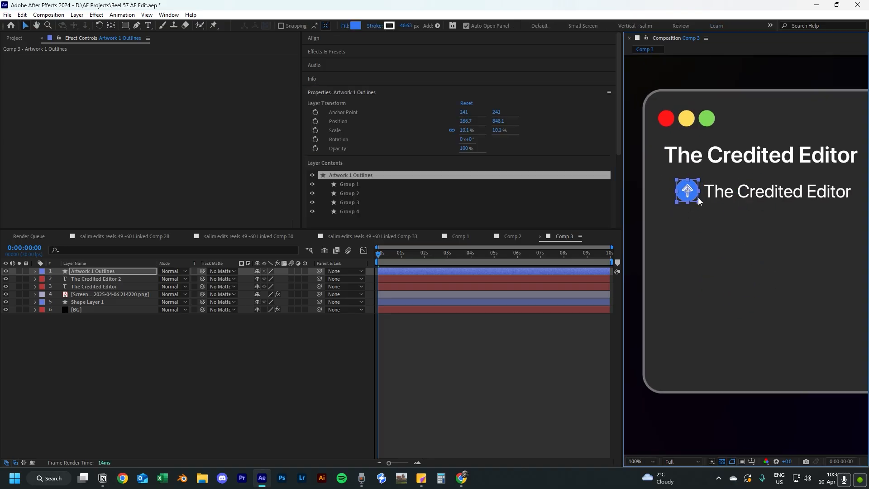
# Clear the layer selection and lock the BG layer.
pyautogui.click(746, 419)
pyautogui.hotkey('shift', '/')
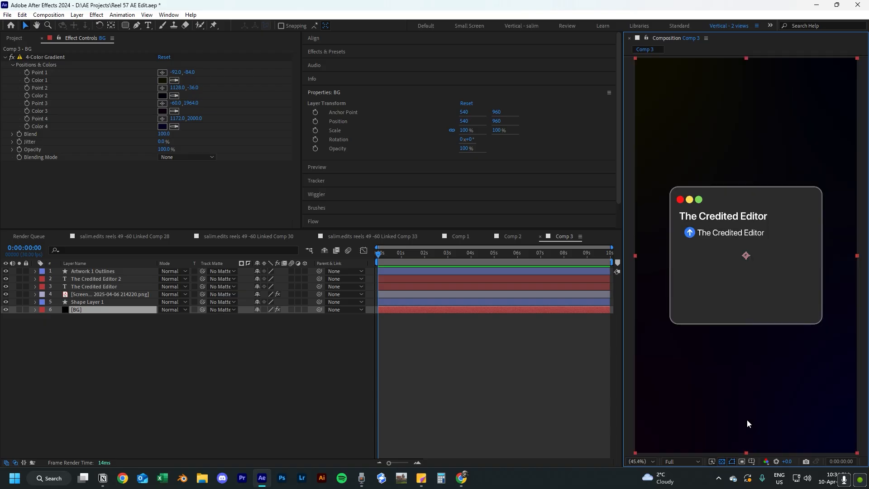
pyautogui.hotkey('ctrl', 'shift', 'a')
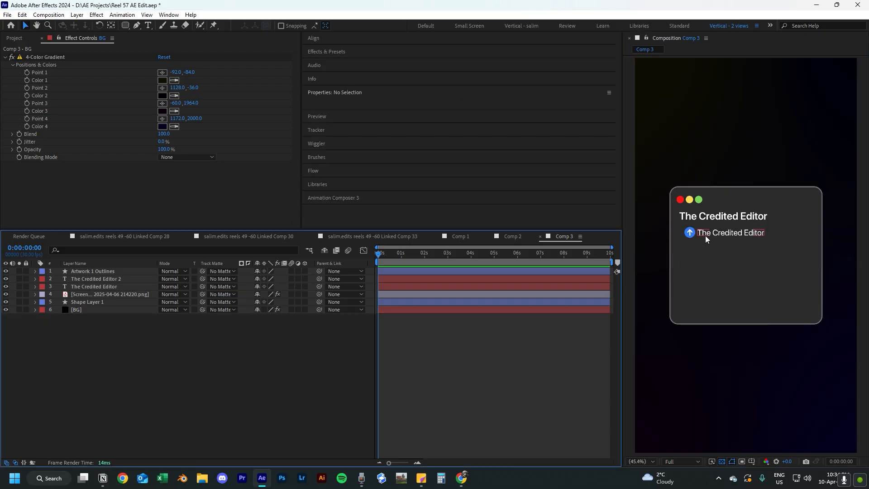
pyautogui.click(26, 309)
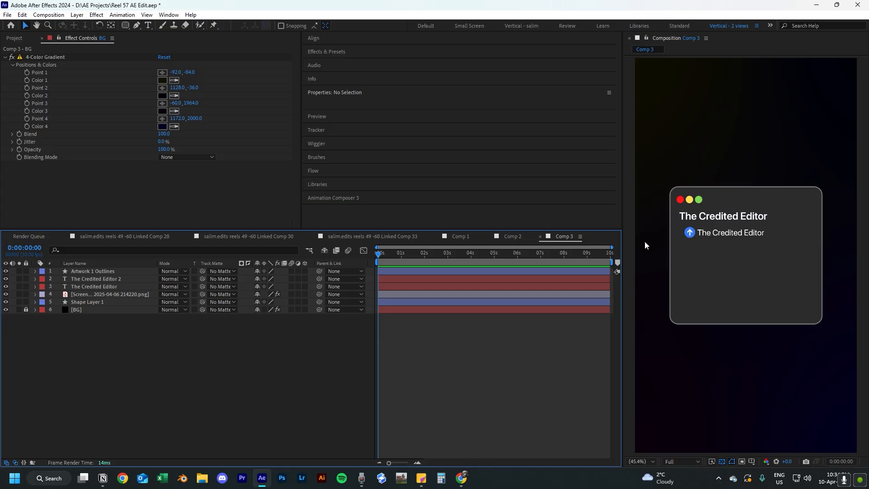
# Select the arrow artwork together with its text line and open the layer alignment options.
pyautogui.click(713, 232)
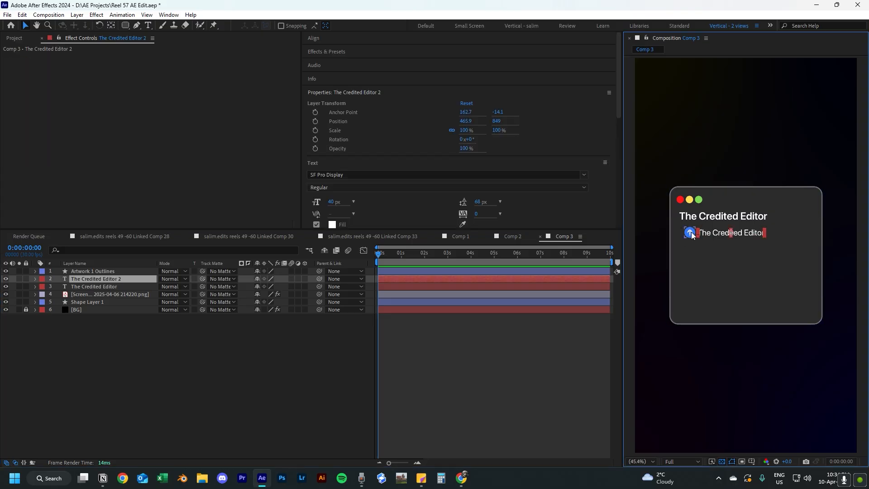
pyautogui.keyDown('shift'); pyautogui.click(689, 232); pyautogui.keyUp('shift')
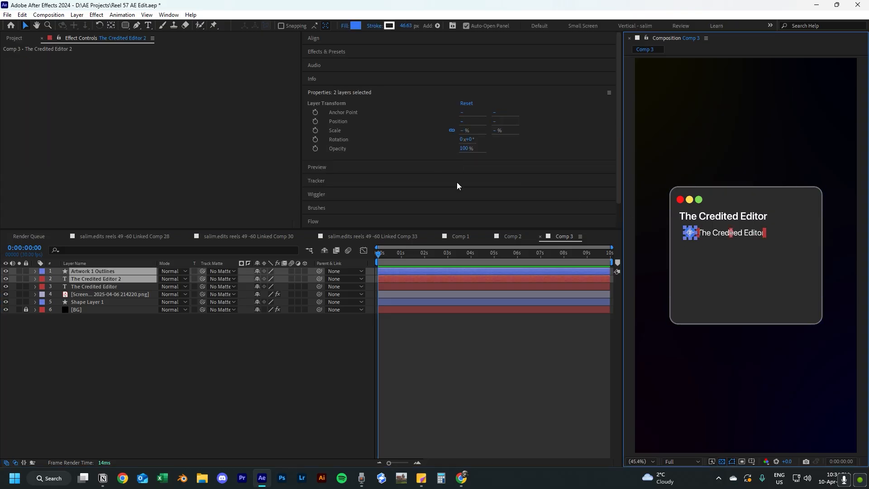
pyautogui.click(311, 79)
pyautogui.click(312, 78)
pyautogui.click(319, 41)
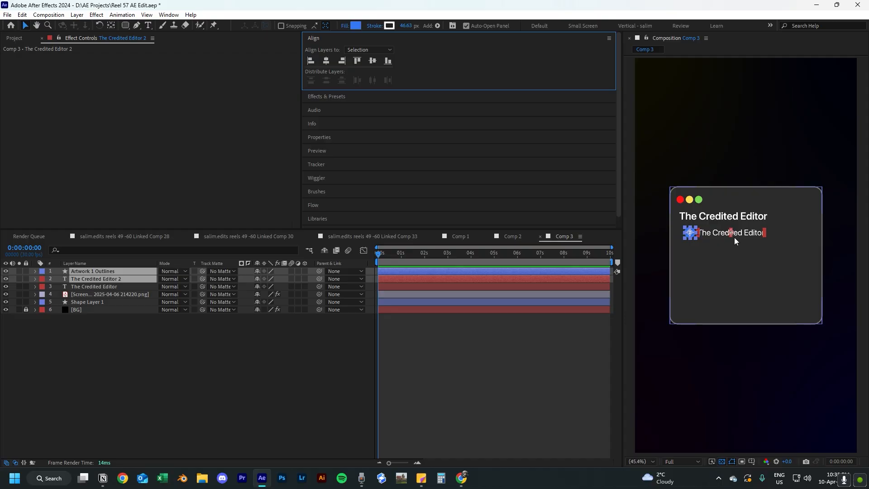
# Duplicate the arrow and its text line three times and spread the copies below as a four-row list.
pyautogui.hotkey('ctrl', 'd')
pyautogui.moveTo(717, 233); pyautogui.dragTo(715, 277)
pyautogui.hotkey('ctrl', 'd')
pyautogui.hotkey('ctrl', 'd')
pyautogui.click(499, 390)
# Reorder the layers so that each arrow artwork layer sits directly above its matching text layer.
pyautogui.click(99, 325)
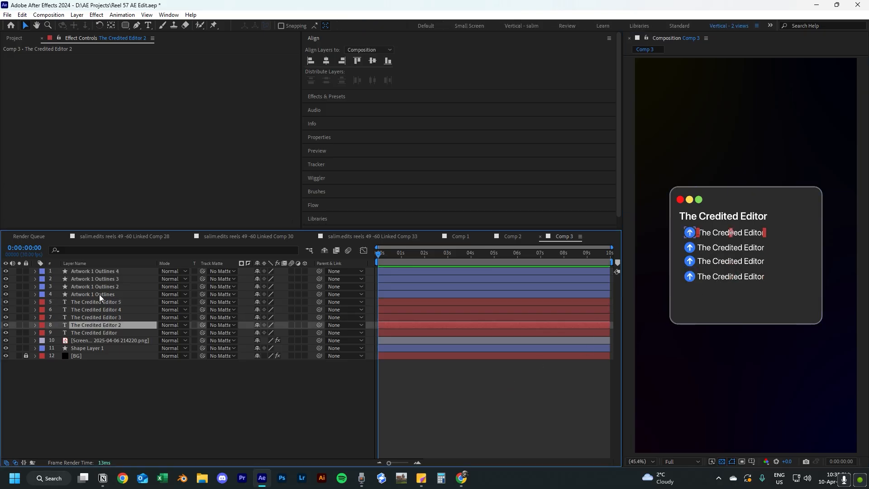
pyautogui.moveTo(99, 294); pyautogui.dragTo(105, 319)
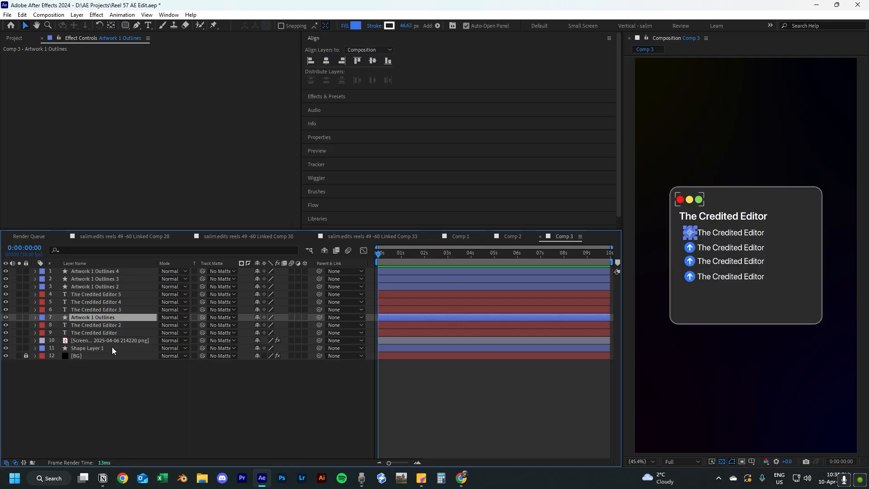
pyautogui.moveTo(107, 288)
pyautogui.mouseDown()
pyautogui.moveTo(114, 304)
pyautogui.moveTo(110, 292)
pyautogui.mouseUp()
pyautogui.click(114, 272)
pyautogui.click(113, 280)
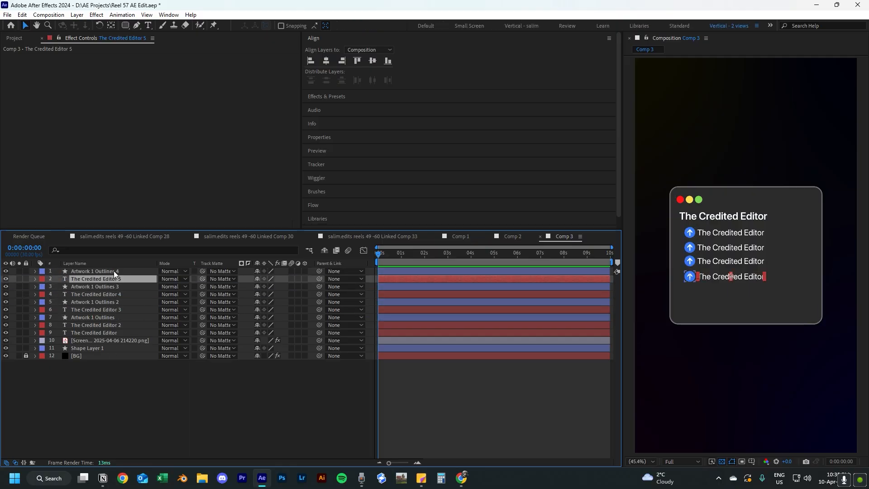
pyautogui.click(114, 272)
pyautogui.click(113, 278)
pyautogui.click(127, 271)
pyautogui.click(120, 279)
pyautogui.click(104, 271)
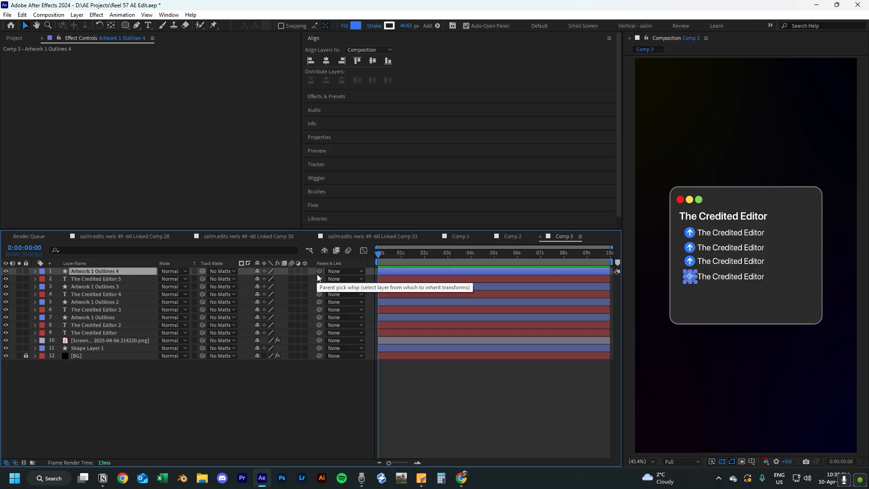
# Parent each of the four arrow artwork layers to the text layer of its own row.
pyautogui.press('/')
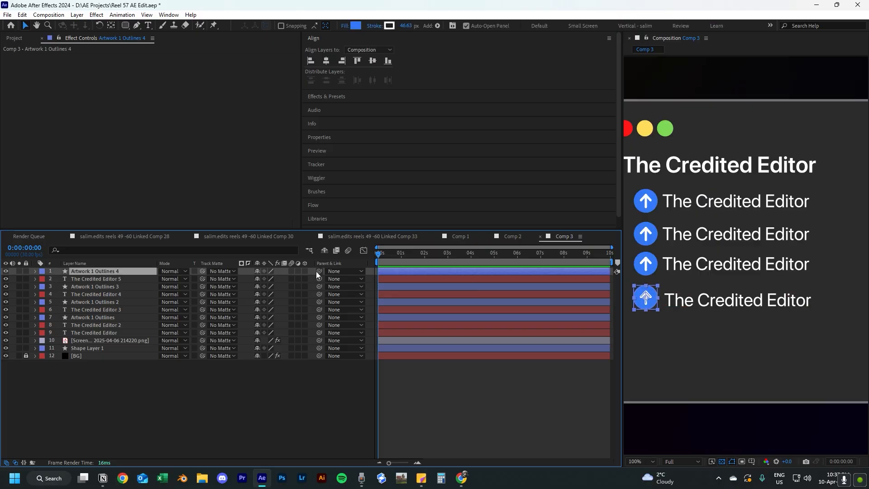
pyautogui.moveTo(316, 271); pyautogui.dragTo(111, 279)
pyautogui.moveTo(162, 286); pyautogui.dragTo(163, 294)
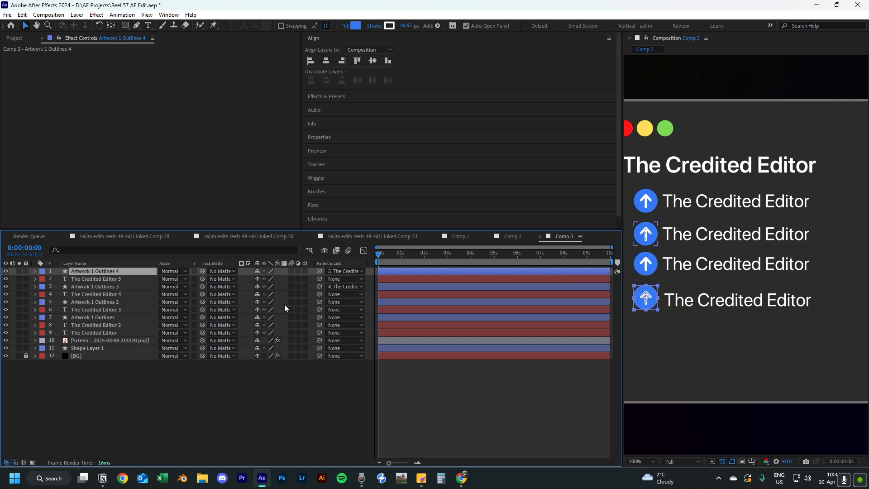
pyautogui.moveTo(318, 302); pyautogui.dragTo(130, 310)
pyautogui.moveTo(319, 317); pyautogui.dragTo(132, 324)
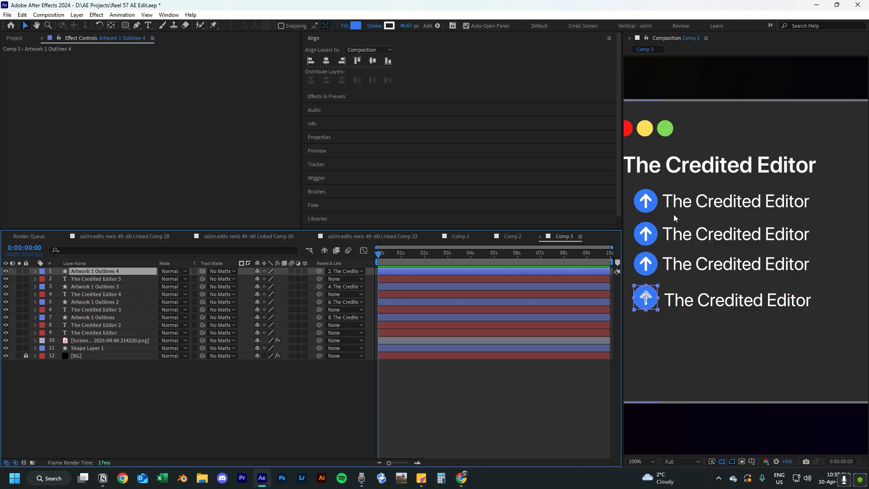
# Change the four list lines to "Personal brand", "Portfolio", "Proven Work" and "Good Content".
pyautogui.moveTo(682, 203); pyautogui.dragTo(686, 200)
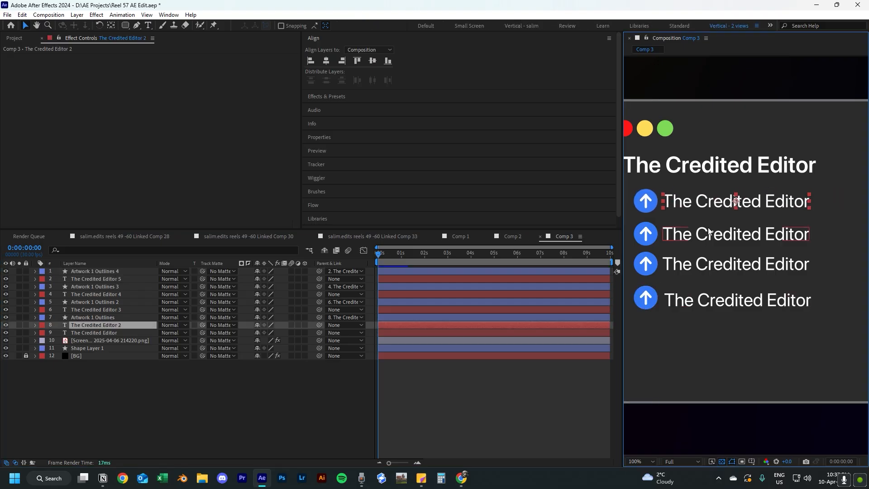
pyautogui.hotkey('shift', '/')
pyautogui.doubleClick(721, 234)
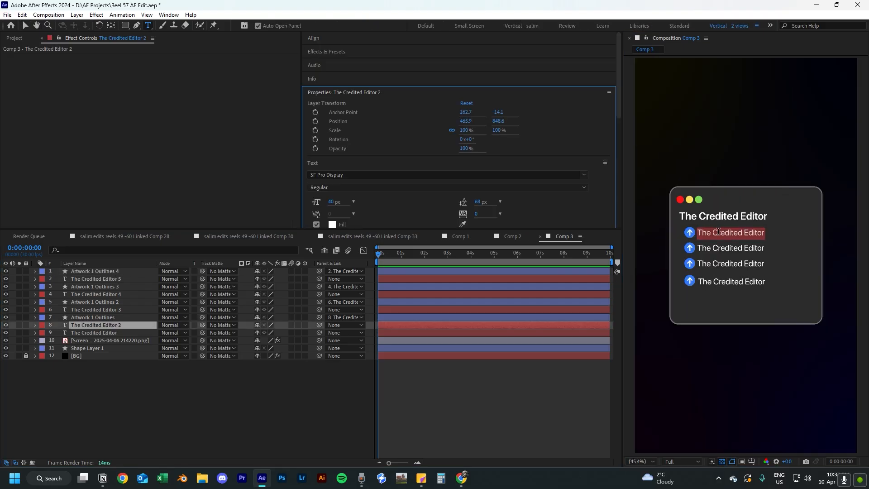
pyautogui.moveTo(699, 233); pyautogui.dragTo(769, 237)
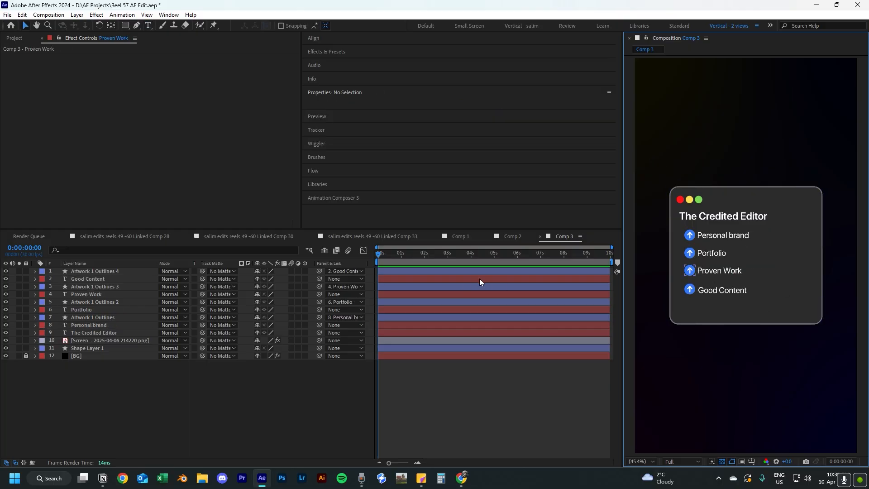
# Duplicate all layers of the window card and group the copies above the originals in the layer stack.
pyautogui.moveTo(647, 148); pyautogui.dragTo(840, 361)
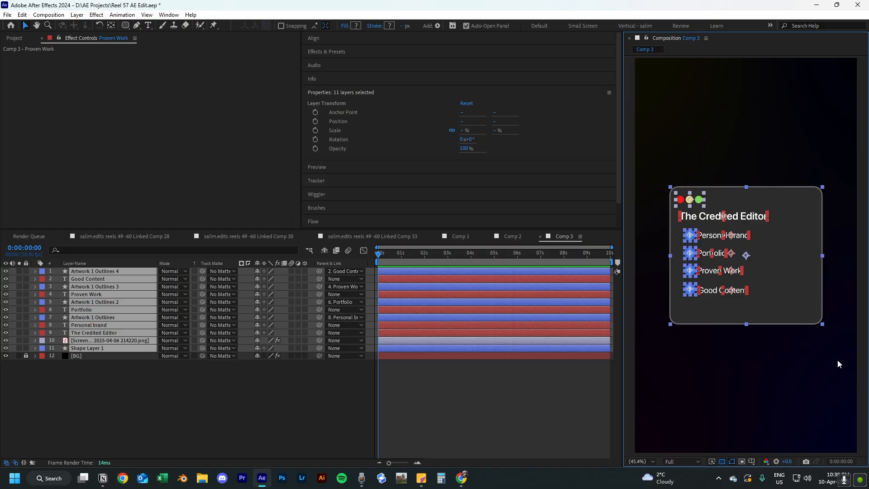
pyautogui.hotkey('ctrl', 'd')
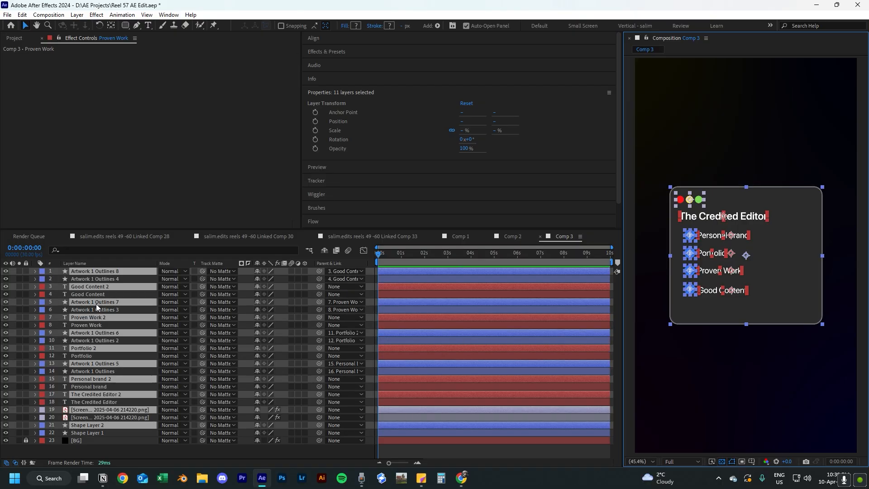
pyautogui.moveTo(96, 303); pyautogui.dragTo(102, 279)
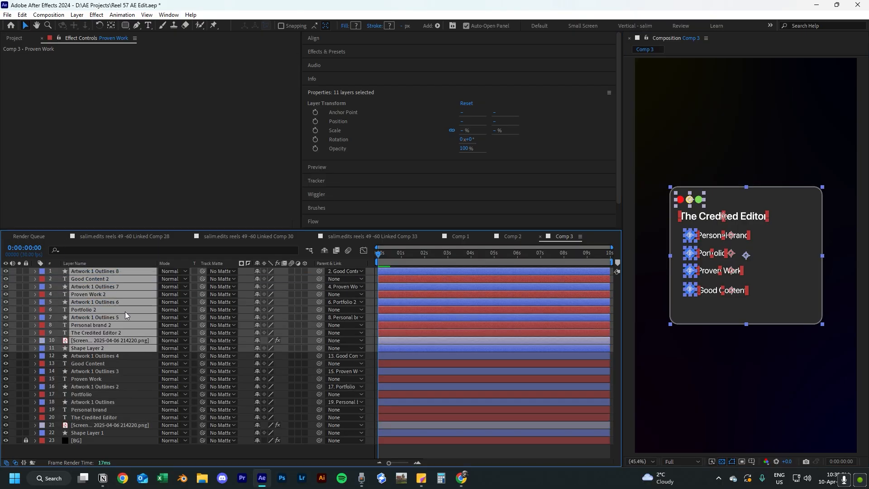
# Move the duplicate card into the lower half of the frame and the original card into the upper half.
pyautogui.moveTo(754, 200); pyautogui.dragTo(766, 304)
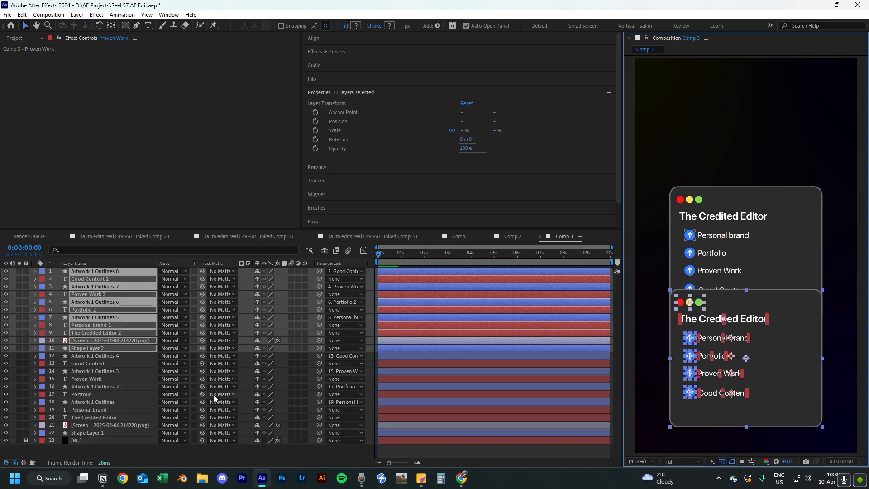
pyautogui.click(96, 355)
pyautogui.keyDown('shift'); pyautogui.click(100, 436); pyautogui.keyUp('shift')
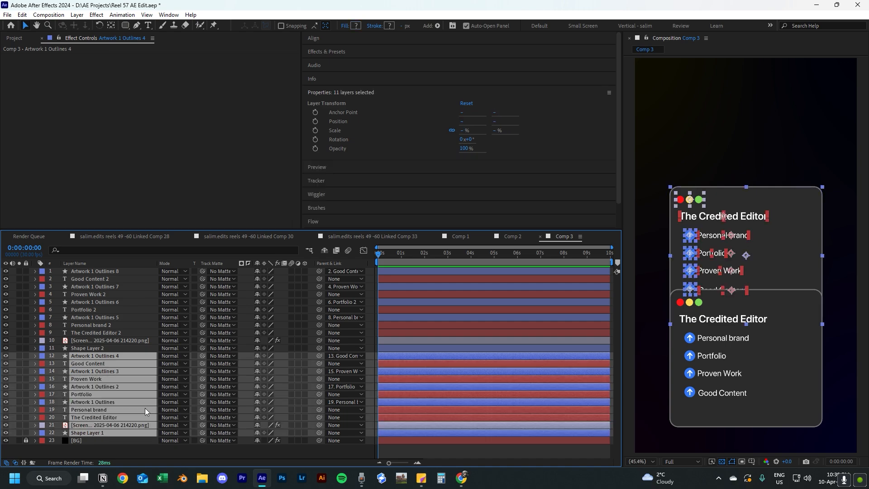
pyautogui.moveTo(786, 266); pyautogui.dragTo(786, 191)
# Delete the "Good Content" line and its arrow from the lower card.
pyautogui.click(735, 300)
pyautogui.click(707, 372)
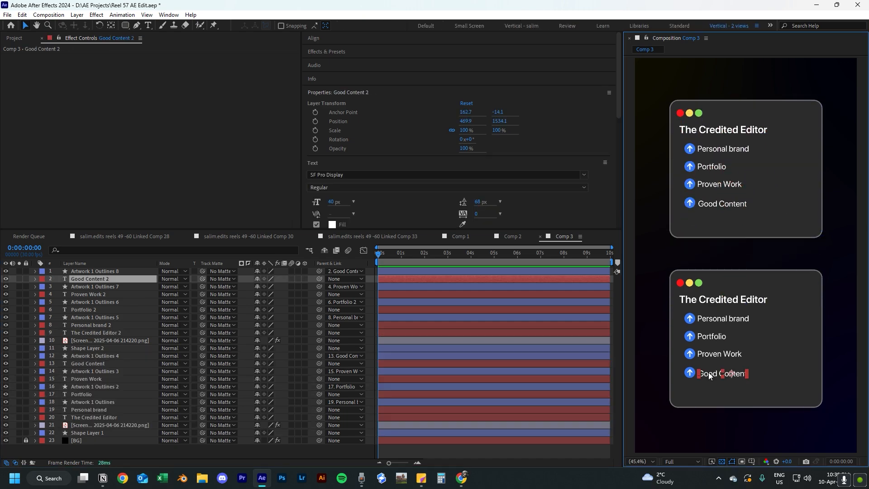
pyautogui.press('Delete')
pyautogui.click(691, 371)
pyautogui.press('Delete')
# Change the lower card's title to "The Invisible Editor".
pyautogui.doubleClick(721, 300)
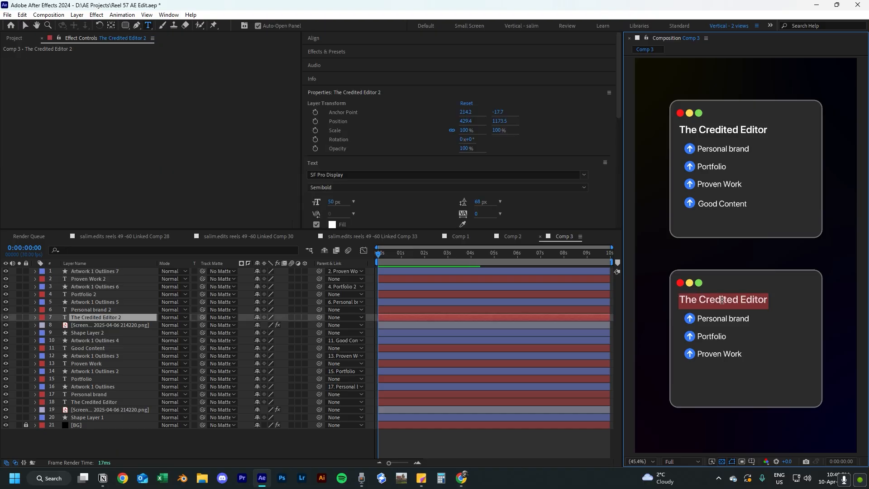
pyautogui.press('BackSpace')
pyautogui.write('The ')
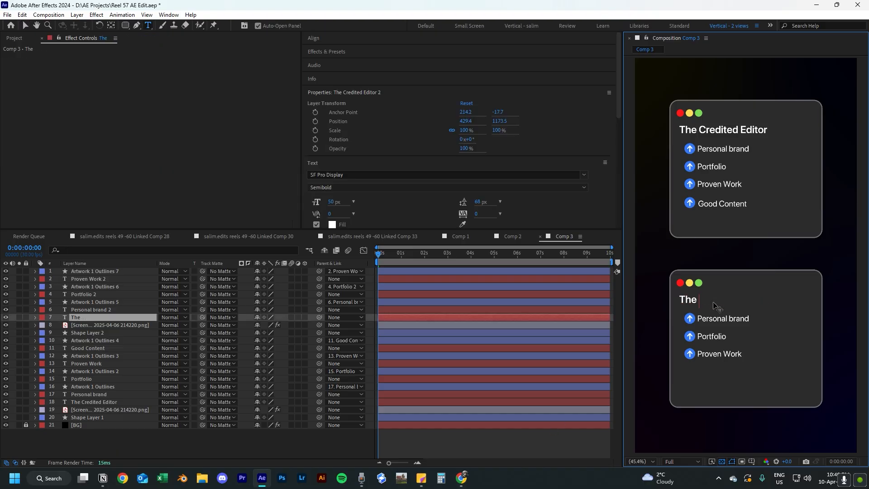
pyautogui.write('Invisible')
pyautogui.press('BackSpace')
pyautogui.press('BackSpace')
pyautogui.press('BackSpace')
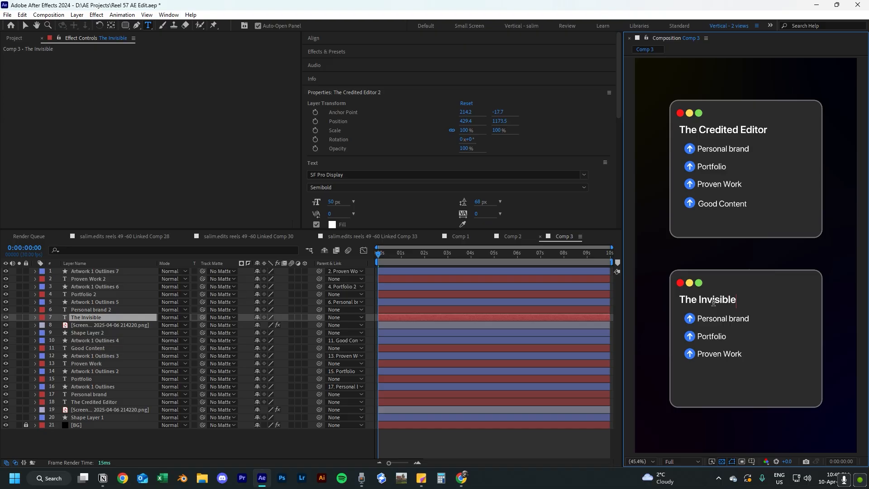
pyautogui.write('le Editor')
# Change the lower card's three list lines to "No Personal brand", "No Portfolio" and "Invisible".
pyautogui.click(505, 448)
pyautogui.doubleClick(722, 354)
pyautogui.write('Invisib')
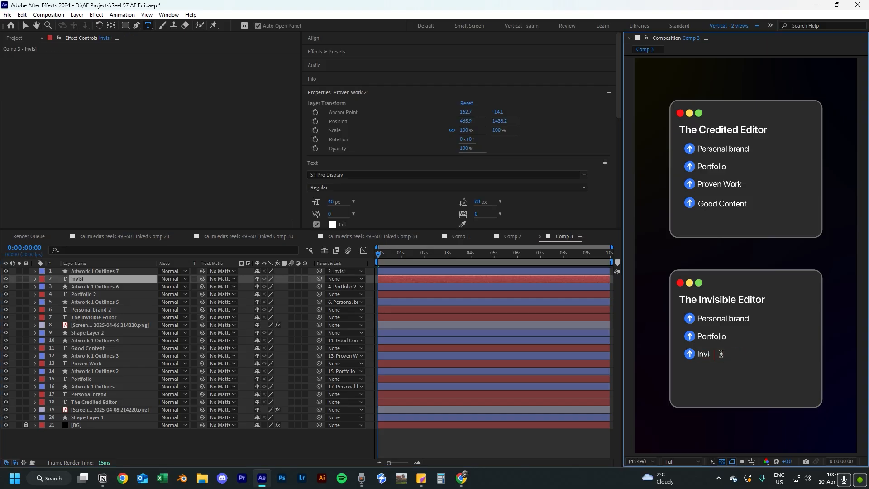
pyautogui.hotkey('ctrl', 'z')
pyautogui.hotkey('ctrl', 'z')
pyautogui.hotkey('ctrl', 'shift', 'z')
pyautogui.hotkey('ctrl', 'shift', 'z')
pyautogui.hotkey('ctrl', 'shift', 'z')
pyautogui.hotkey('ctrl', 'shift', 'z')
pyautogui.hotkey('ctrl', 'shift', 'z')
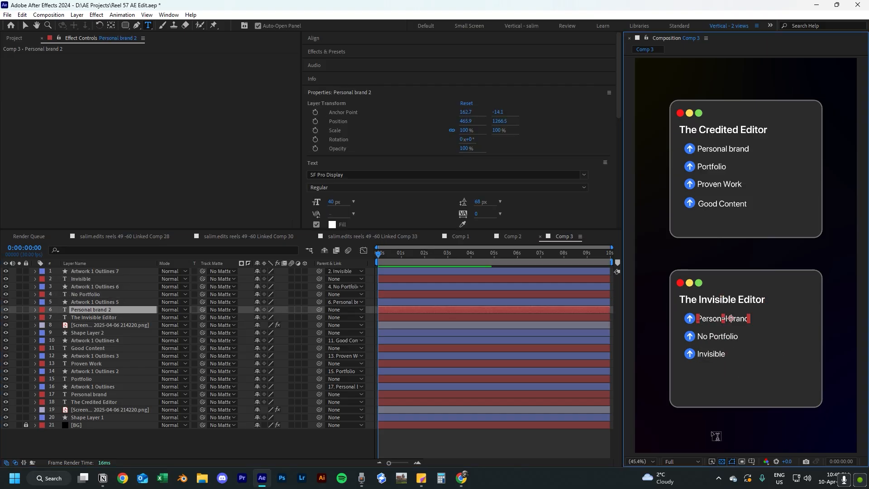
# Add mac-cursor-6.png to the comp, scale it to 22.5%, and place it between the two cards at 381.5, 960.
pyautogui.press('v')
pyautogui.hotkey('ctrl', 'v')
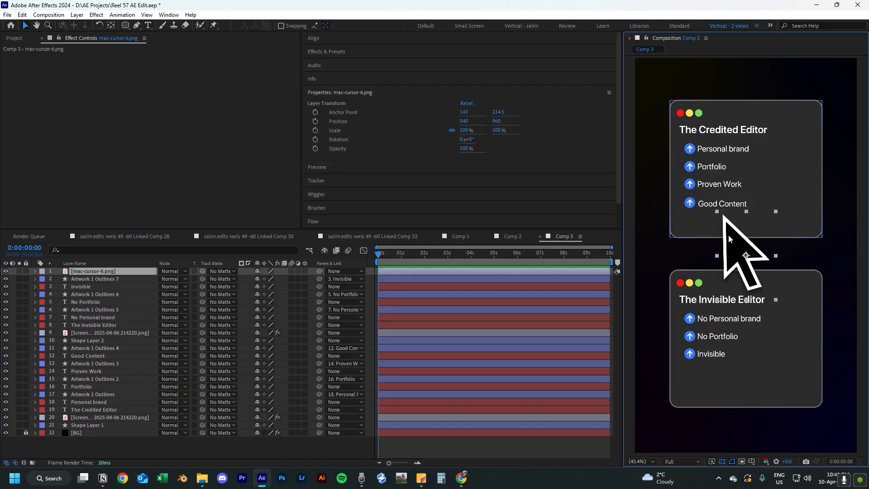
pyautogui.moveTo(762, 307); pyautogui.dragTo(723, 263)
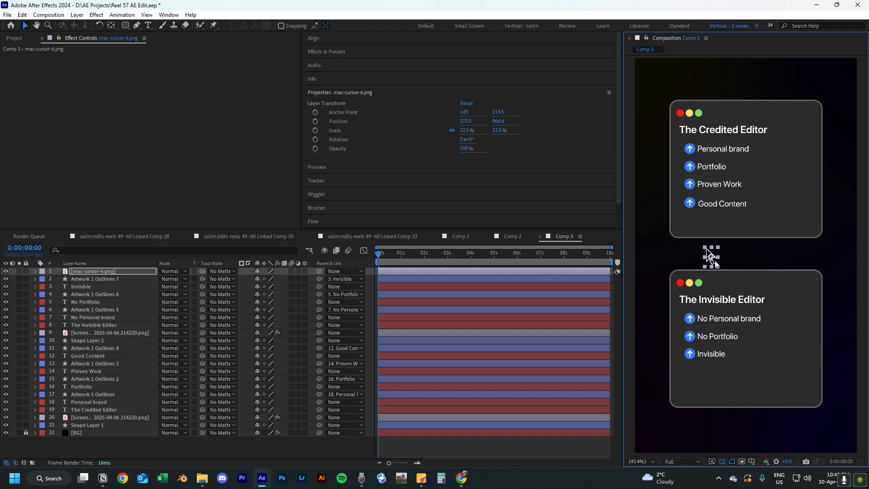
pyautogui.press(',')
pyautogui.press(',')
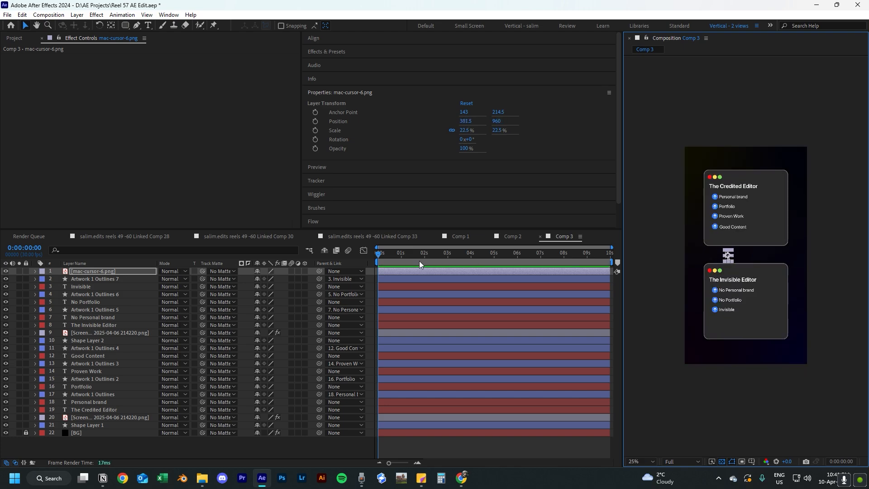
# Keyframe the cursor's Position from outside the frame at -170.5, 896 at 0:00:00:00 to the upper card at 757.5, 568 at 0:00:02:20.
pyautogui.press('p')
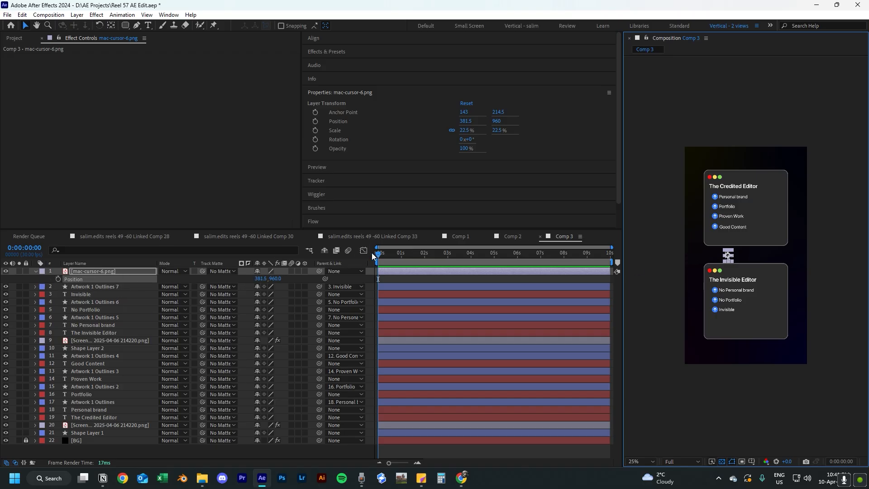
pyautogui.click(109, 280)
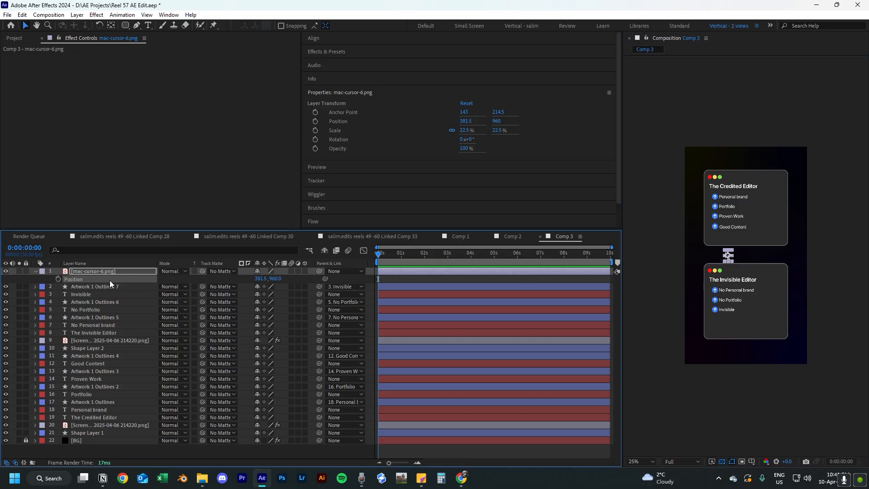
pyautogui.click(58, 279)
pyautogui.moveTo(729, 258); pyautogui.dragTo(667, 251)
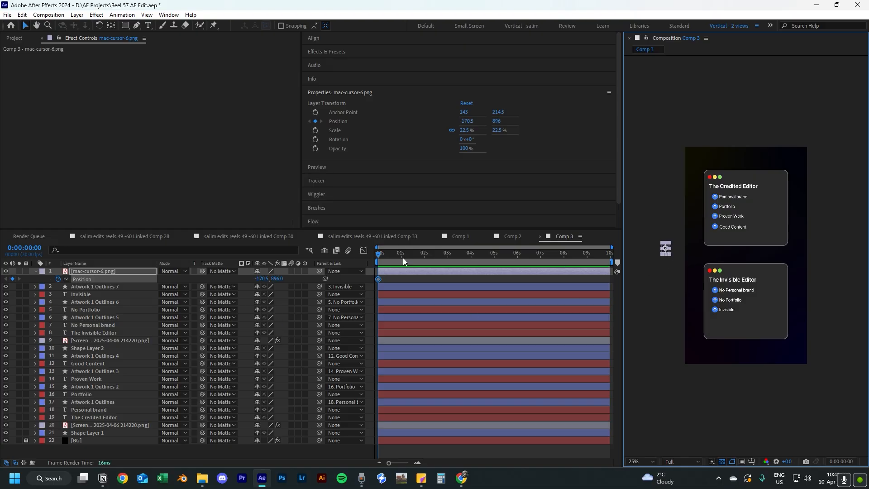
pyautogui.moveTo(381, 257); pyautogui.dragTo(440, 261)
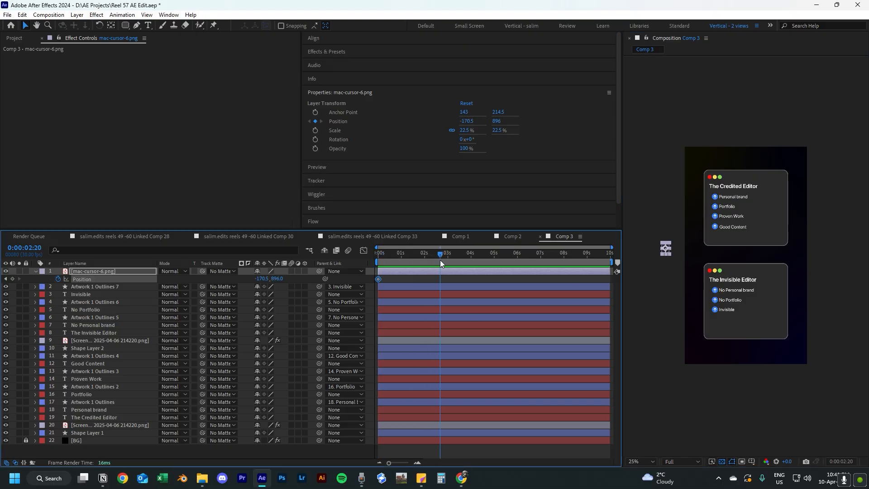
pyautogui.moveTo(667, 250); pyautogui.dragTo(781, 213)
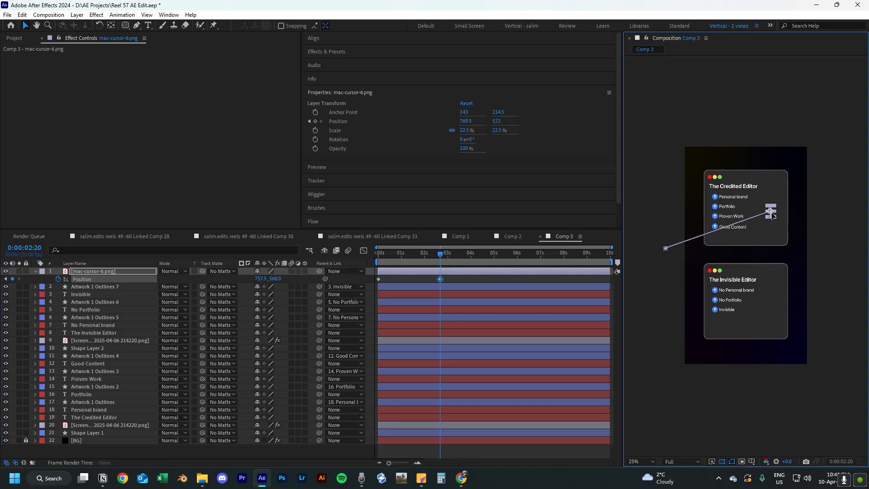
# Add a vertex midway along the cursor's motion path and bend the path into a smooth curve dipping between the cards.
pyautogui.scroll(2, 724, 242)
pyautogui.moveTo(688, 246); pyautogui.dragTo(731, 245)
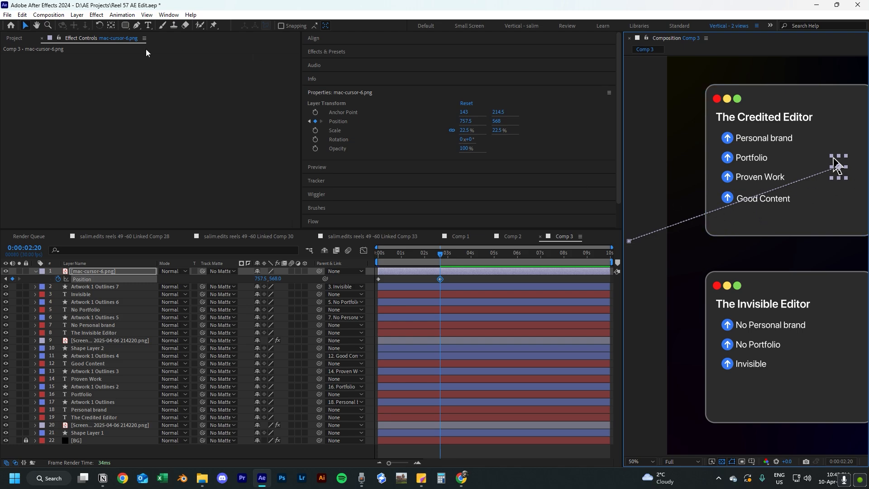
pyautogui.press('g')
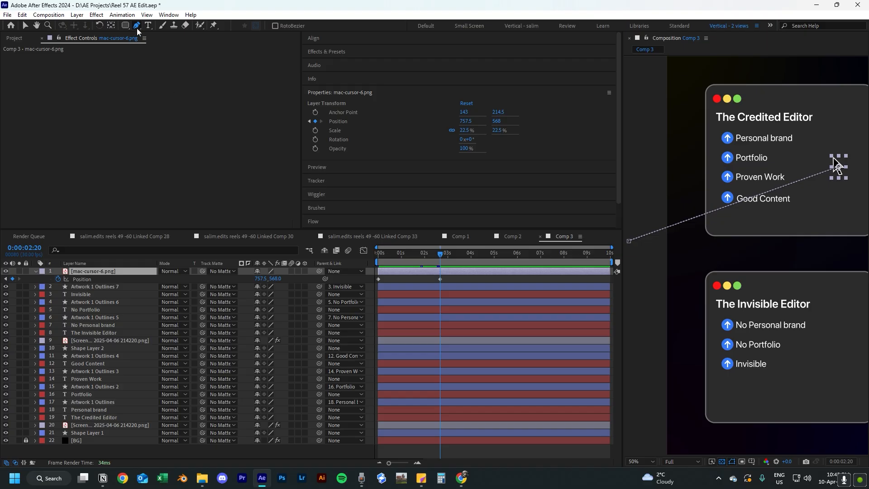
pyautogui.moveTo(136, 28); pyautogui.dragTo(193, 57)
pyautogui.click(731, 205)
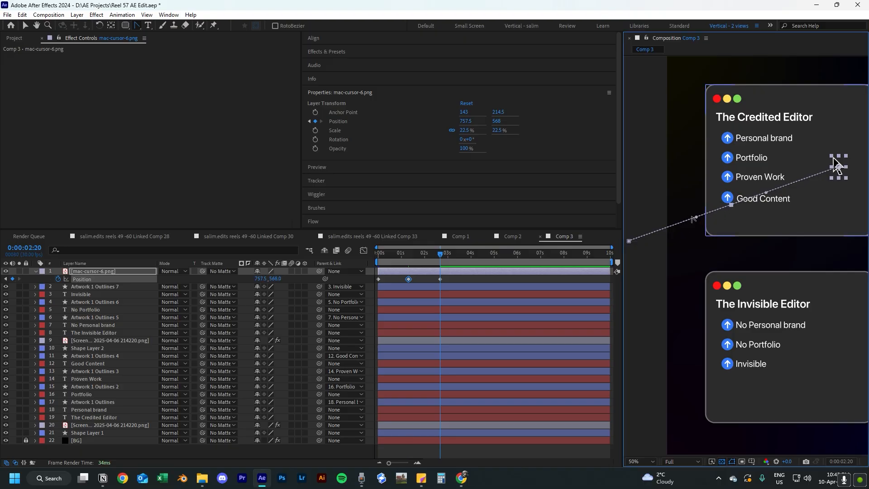
pyautogui.moveTo(696, 219); pyautogui.dragTo(785, 239)
pyautogui.click(25, 26)
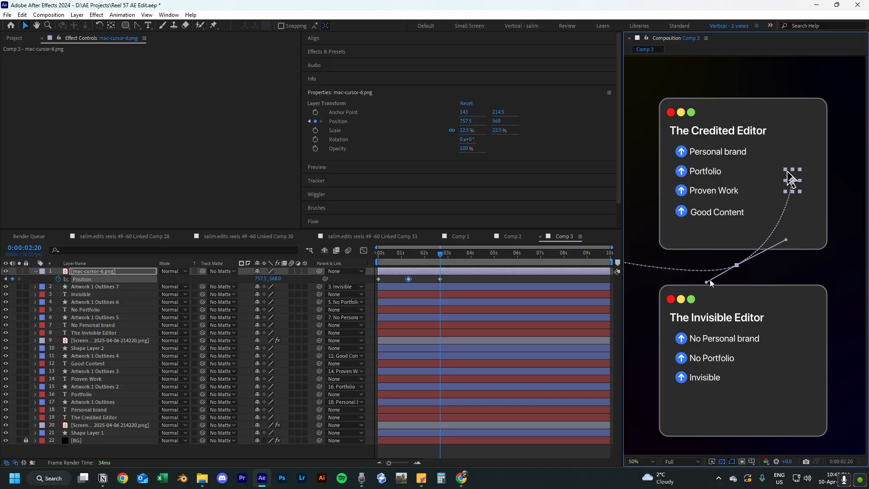
pyautogui.moveTo(709, 278); pyautogui.dragTo(669, 279)
pyautogui.moveTo(736, 265); pyautogui.dragTo(737, 269)
pyautogui.scroll(-2, 776, 305)
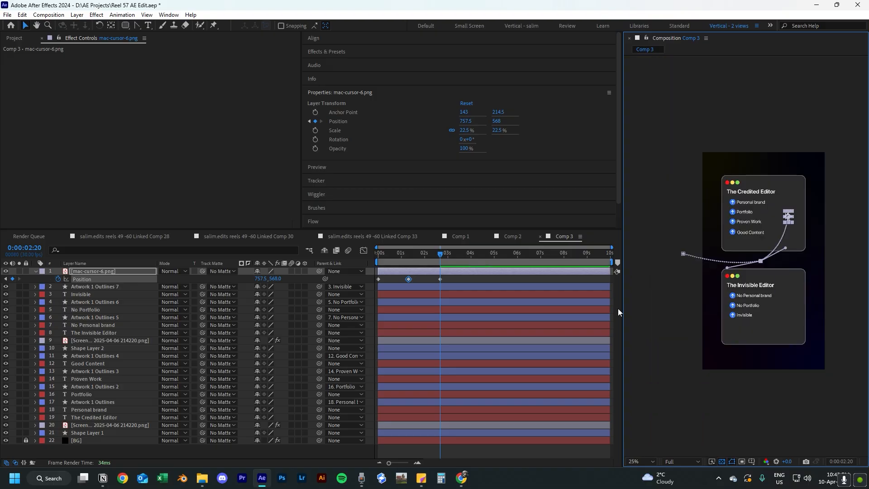
# Preview the cursor's curved movement from the start of the comp.
pyautogui.moveTo(437, 253); pyautogui.dragTo(313, 259)
pyautogui.click(485, 279)
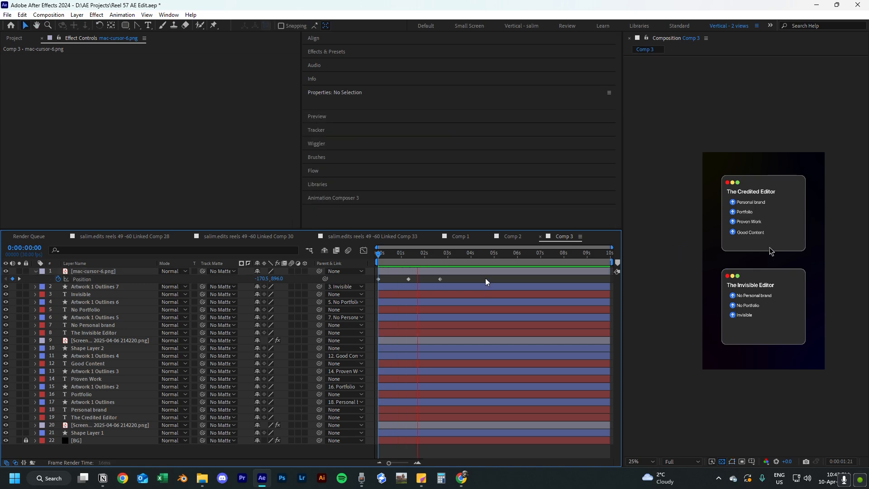
pyautogui.press('space')
pyautogui.press('pageup')
pyautogui.press('pageup')
pyautogui.press('pageup')
pyautogui.press('pageup')
pyautogui.press('pageup')
pyautogui.press('pageup')
pyautogui.press('pageup')
pyautogui.press('pageup')
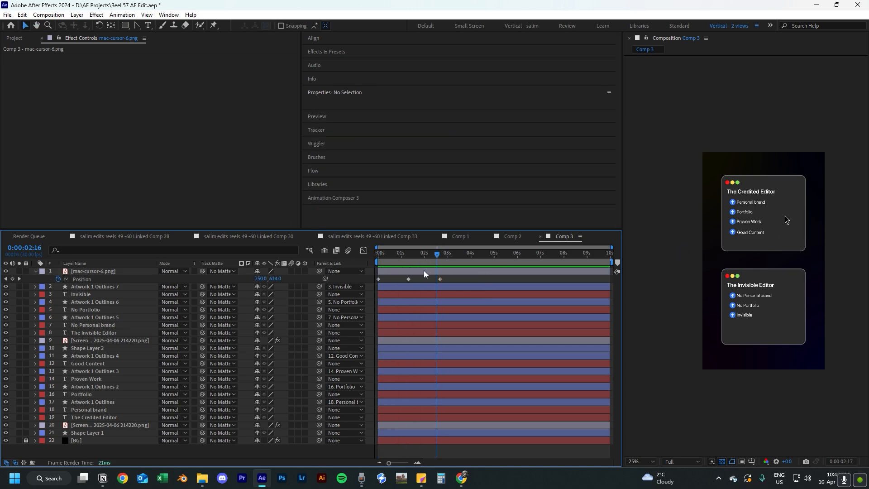
# Ease the cursor's Position keyframes and reshape the speed graph into one continuous hump peaking at about 700 px/sec.
pyautogui.moveTo(423, 270); pyautogui.dragTo(362, 268)
pyautogui.click(79, 278)
pyautogui.hotkey('shift', 'F3')
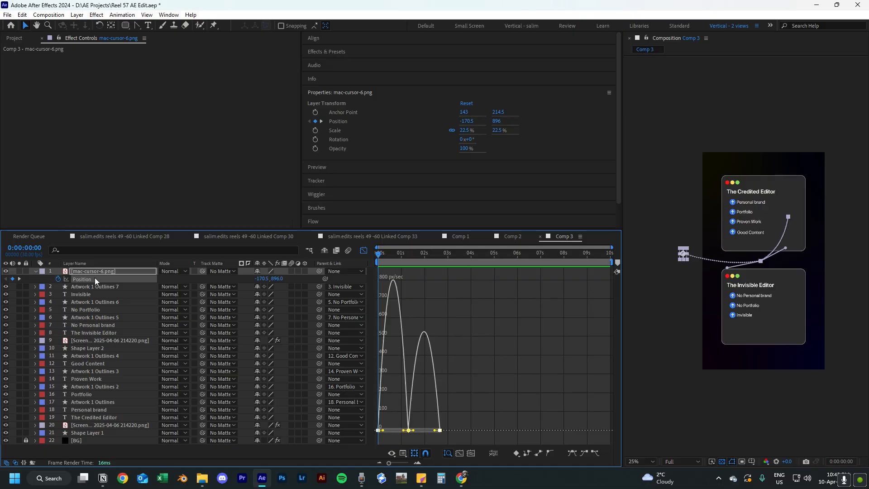
pyautogui.scroll(3, 506, 400)
pyautogui.moveTo(505, 401); pyautogui.dragTo(548, 379)
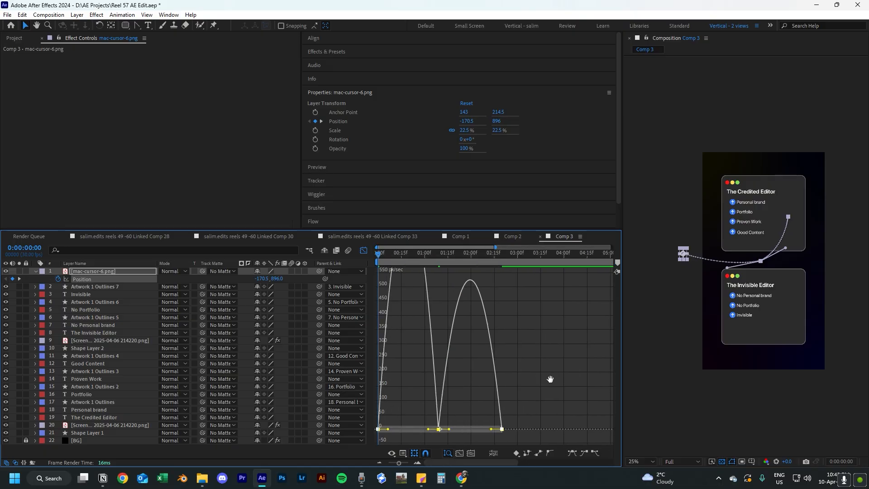
pyautogui.click(417, 420)
pyautogui.moveTo(437, 429); pyautogui.dragTo(369, 262)
pyautogui.click(501, 302)
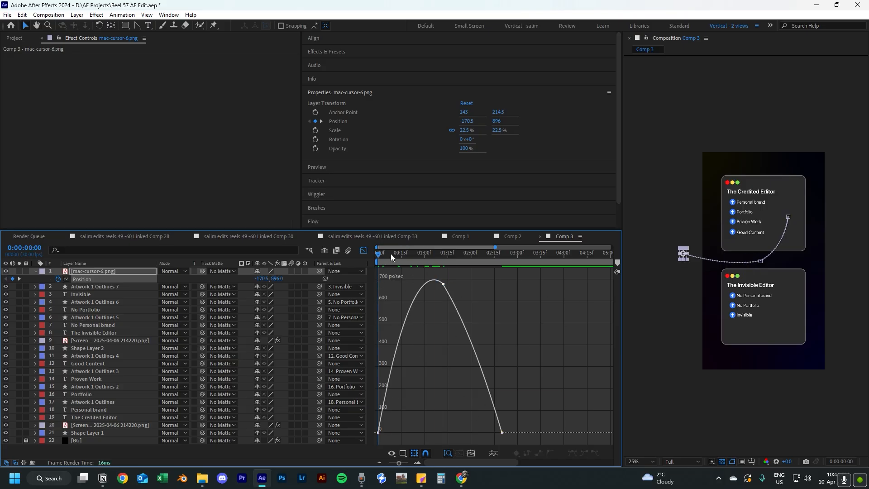
# Play back the eased cursor movement with the whole frame in view and return to the start.
pyautogui.moveTo(390, 255); pyautogui.dragTo(359, 274)
pyautogui.click(658, 390)
pyautogui.hotkey('shift', '/')
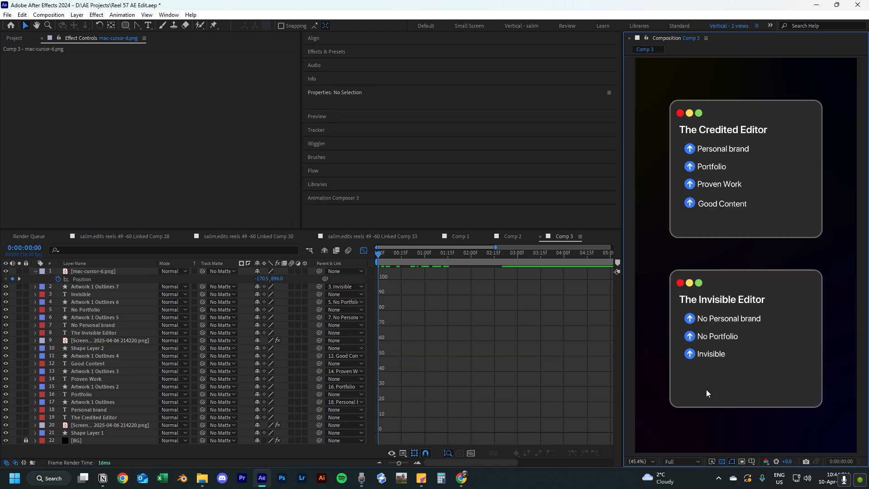
pyautogui.press('space')
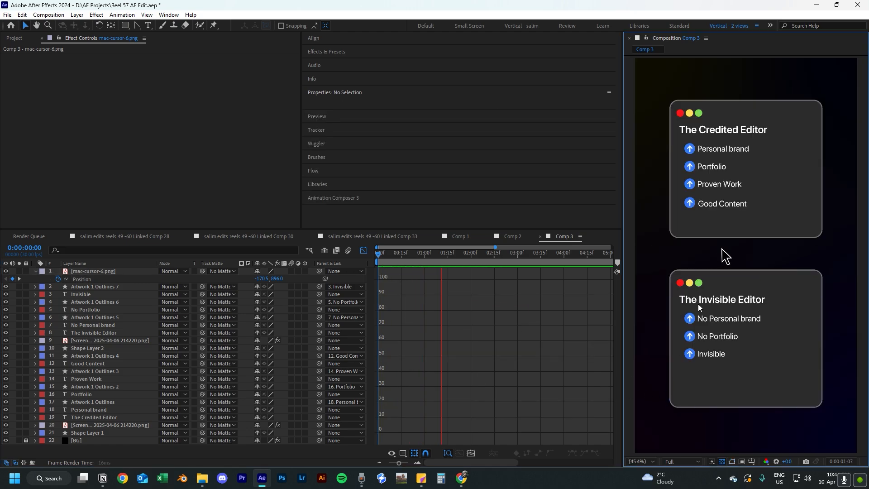
pyautogui.press('space')
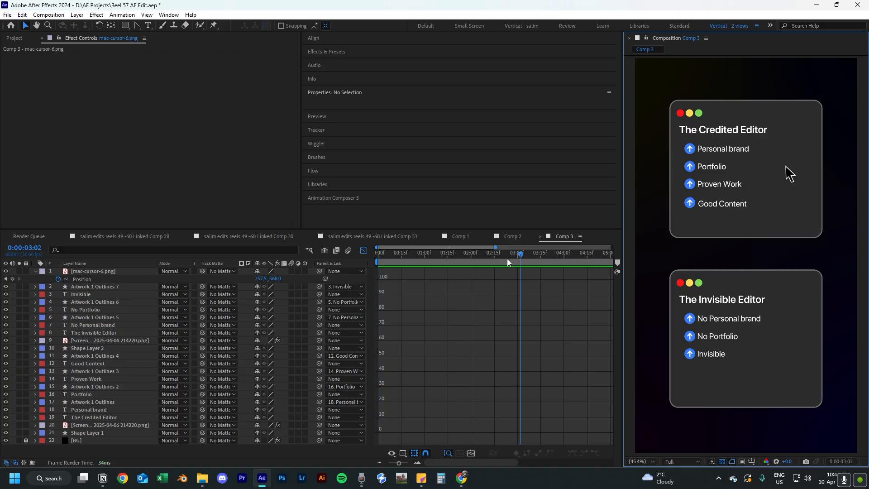
pyautogui.press('-')
pyautogui.press('Home')
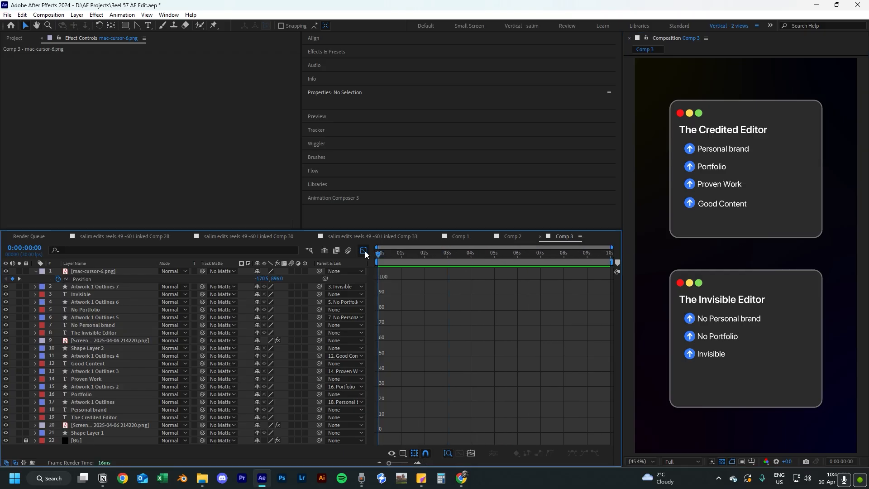
# Add a Position keyframe at 0:00:03:11 that holds the cursor on the upper card.
pyautogui.click(364, 251)
pyautogui.moveTo(422, 265); pyautogui.dragTo(456, 265)
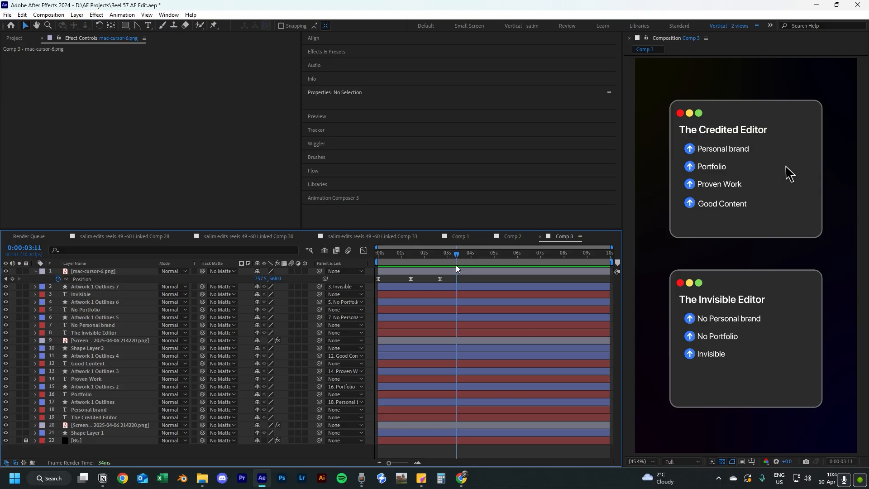
pyautogui.click(14, 279)
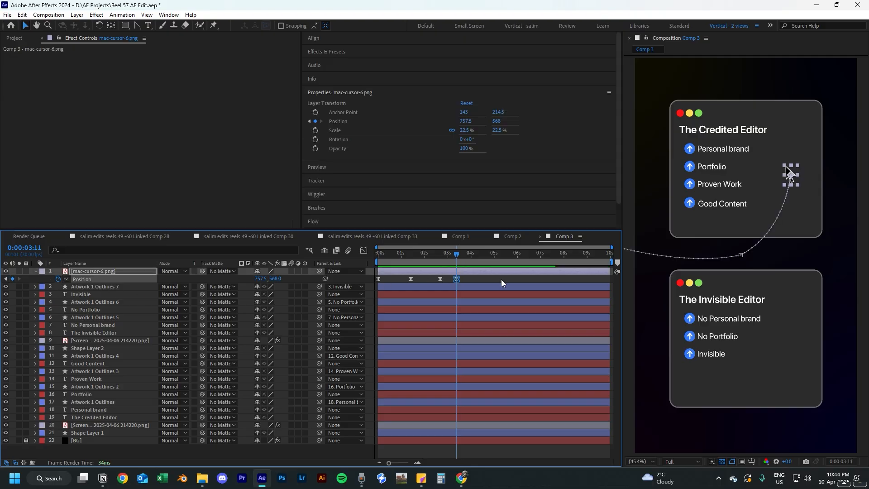
# Keyframe the cursor's move to the bottom of the lower card at 444.8, 1624.9, with the keyframe at 0:00:05:11.
pyautogui.moveTo(456, 259); pyautogui.dragTo(482, 259)
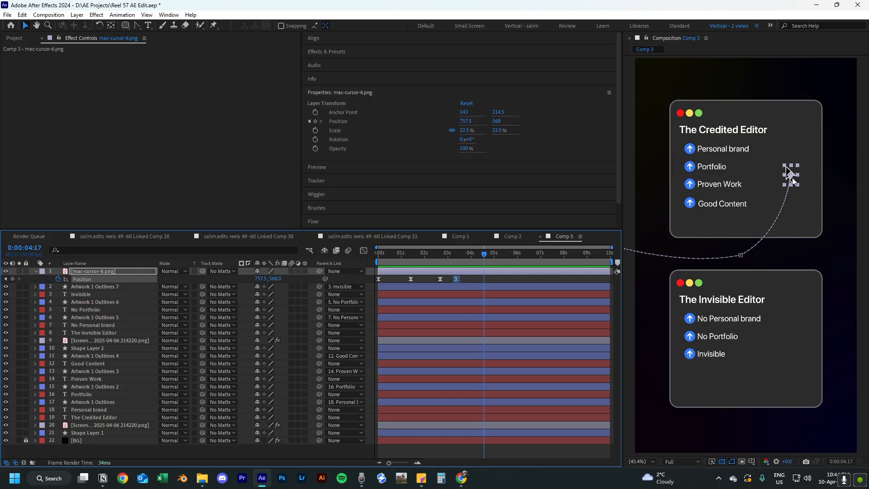
pyautogui.moveTo(788, 174); pyautogui.dragTo(724, 389)
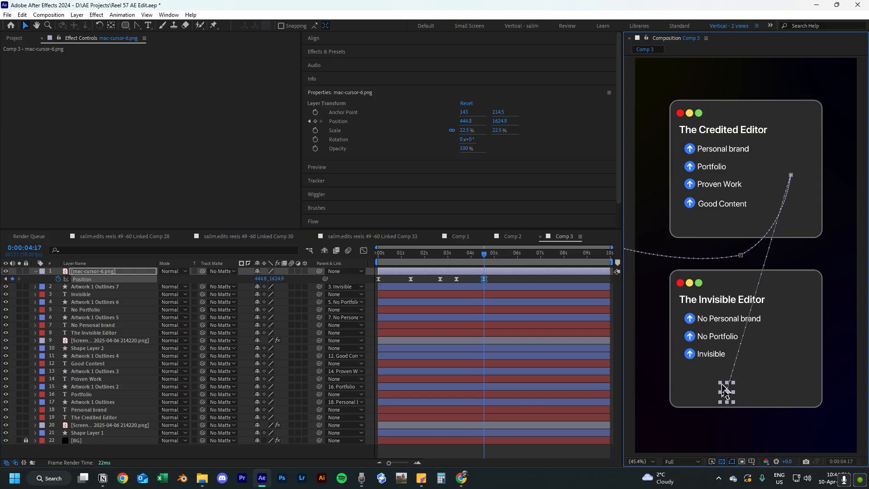
pyautogui.click(502, 280)
pyautogui.moveTo(484, 279); pyautogui.dragTo(502, 262)
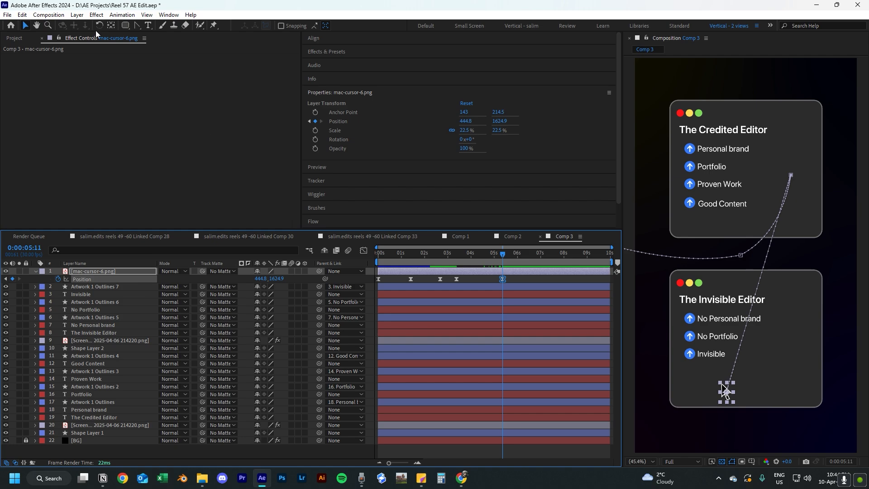
# Add a vertex to the second motion path, bow the path towards the cards' right edge, and move its end point to 354.5, 1611.7.
pyautogui.click(137, 25)
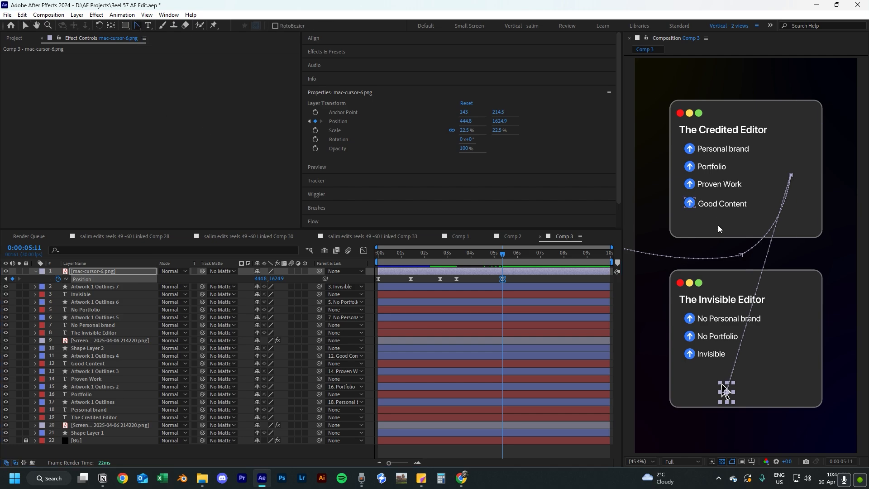
pyautogui.click(756, 294)
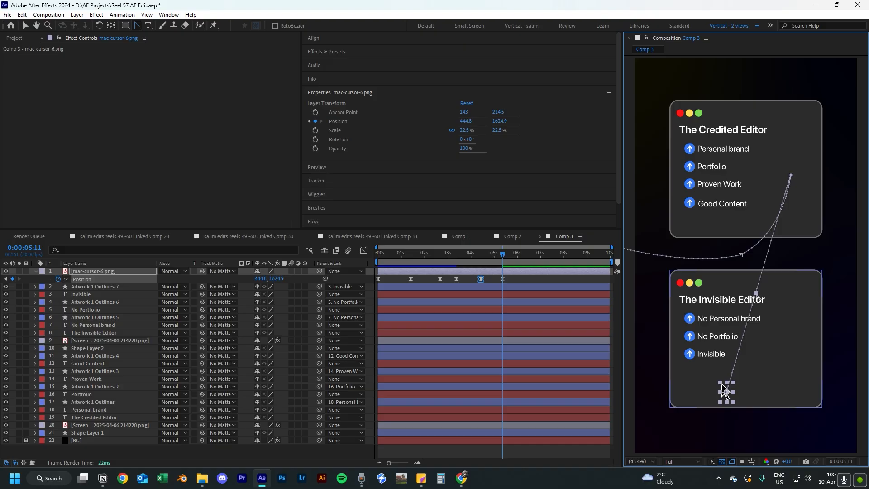
pyautogui.press('v')
pyautogui.moveTo(758, 297); pyautogui.dragTo(812, 322)
pyautogui.moveTo(822, 287)
pyautogui.mouseDown()
pyautogui.moveTo(830, 294)
pyautogui.moveTo(827, 280)
pyautogui.mouseUp()
pyautogui.moveTo(801, 358); pyautogui.dragTo(790, 397)
pyautogui.moveTo(724, 390); pyautogui.dragTo(705, 387)
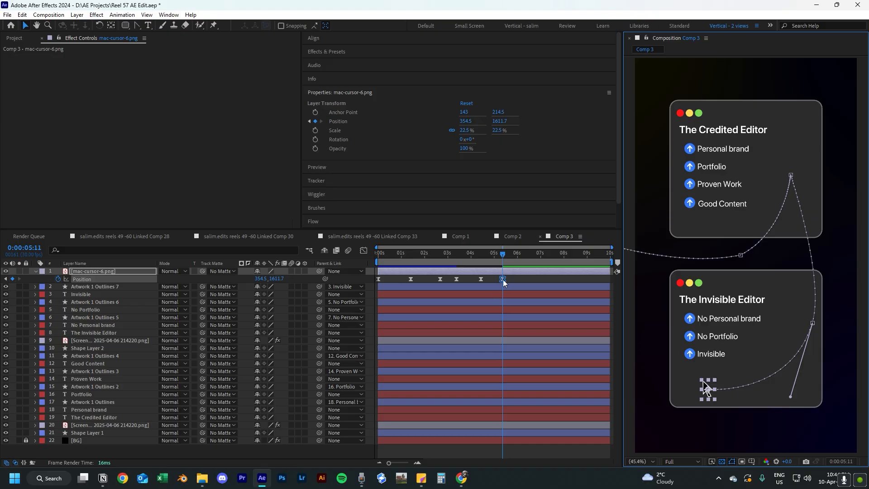
# Reshape the speed graph of the cursor's second move into one smooth arc peaking at about 1000 at its middle keyframe.
pyautogui.moveTo(516, 281); pyautogui.dragTo(452, 283)
pyautogui.click(364, 250)
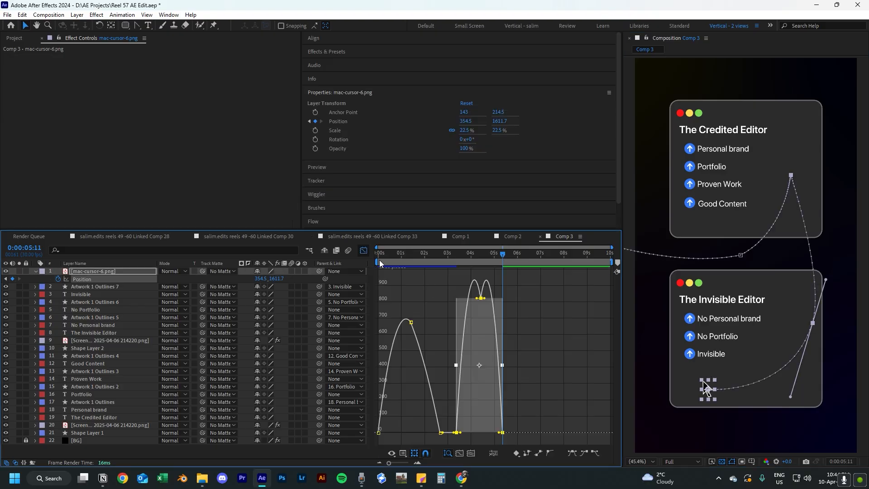
pyautogui.click(542, 384)
pyautogui.moveTo(481, 300); pyautogui.dragTo(489, 276)
pyautogui.click(514, 311)
pyautogui.scroll(2, 477, 300)
pyautogui.click(385, 410)
pyautogui.moveTo(391, 402); pyautogui.dragTo(394, 432)
pyautogui.click(479, 409)
pyautogui.scroll(-2, 484, 389)
# Play back the cursor animation to check the reshaped speed of the second move.
pyautogui.press('space')
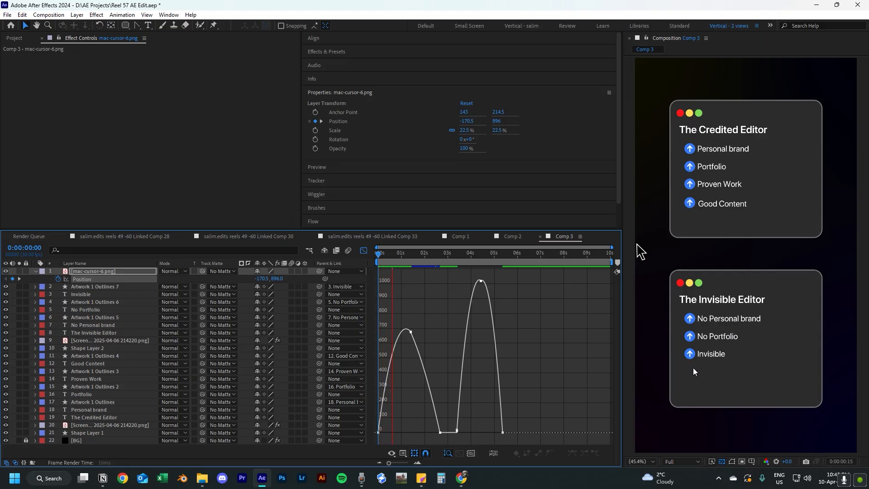
pyautogui.scroll(-1, 693, 366)
pyautogui.scroll(1, 693, 367)
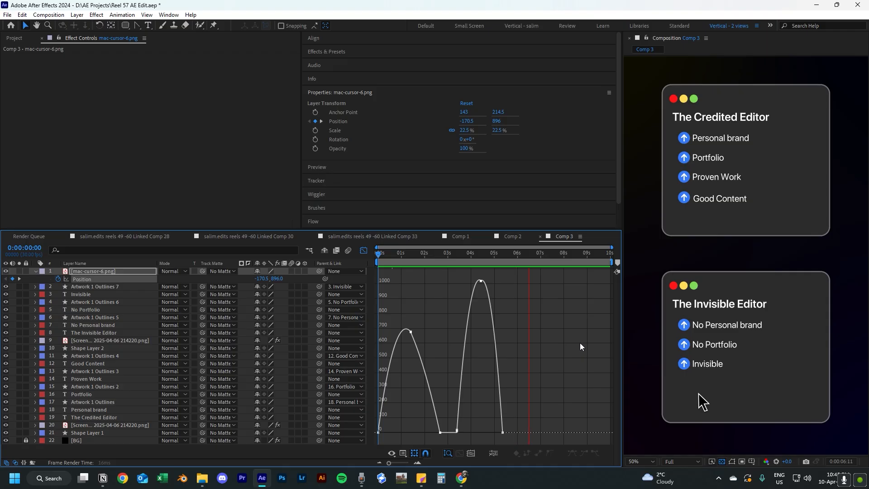
pyautogui.press('space')
# Retime the cursor's Position keyframes so they sit roughly one second apart, with the last one just after 0:00:05:00.
pyautogui.click(363, 250)
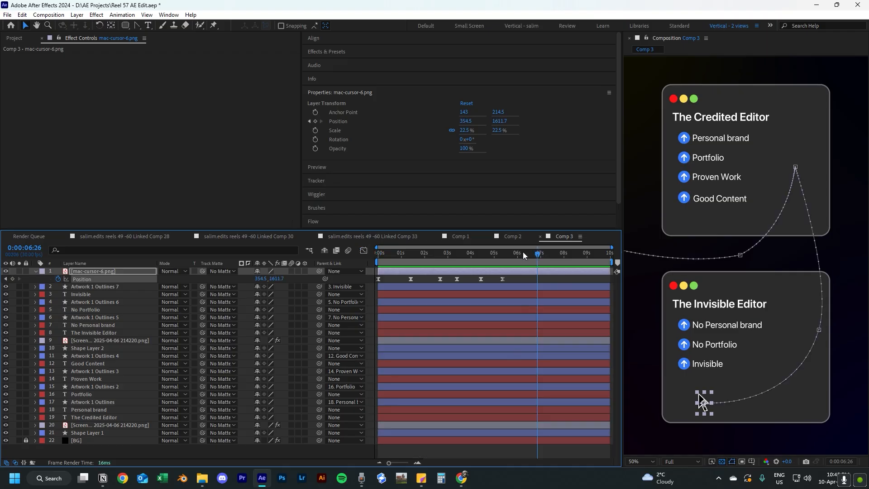
pyautogui.click(400, 279)
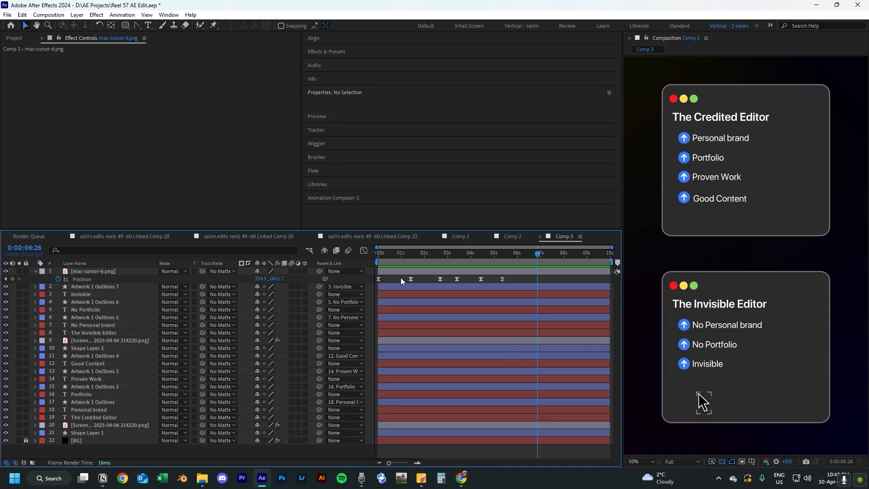
pyautogui.moveTo(410, 279); pyautogui.dragTo(428, 280)
pyautogui.click(426, 278)
pyautogui.moveTo(509, 278); pyautogui.dragTo(451, 284)
pyautogui.click(516, 280)
# End the work area shortly before 0:00:06:00, just past the last cursor keyframe, and trim the comp to it.
pyautogui.moveTo(611, 262); pyautogui.dragTo(515, 266)
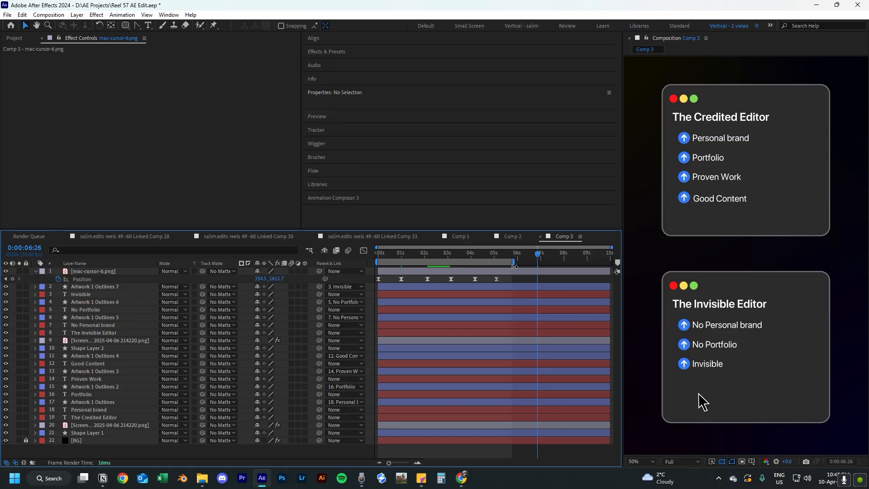
pyautogui.rightClick(512, 264)
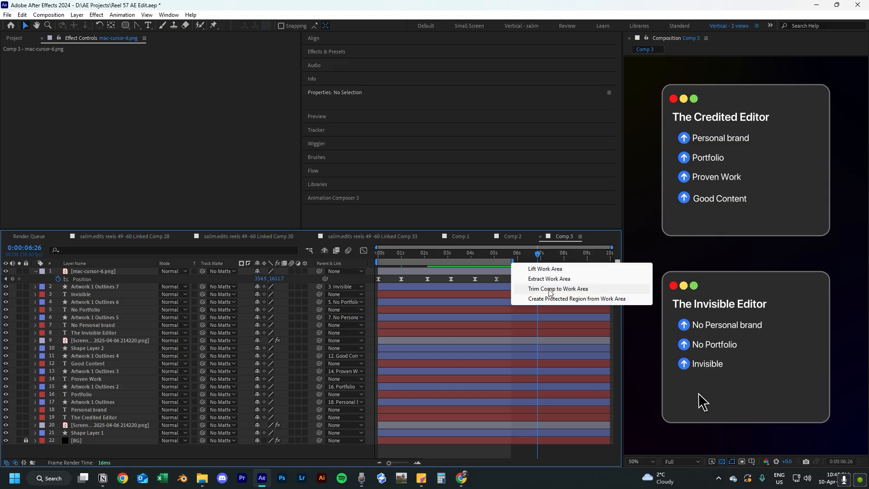
pyautogui.click(553, 290)
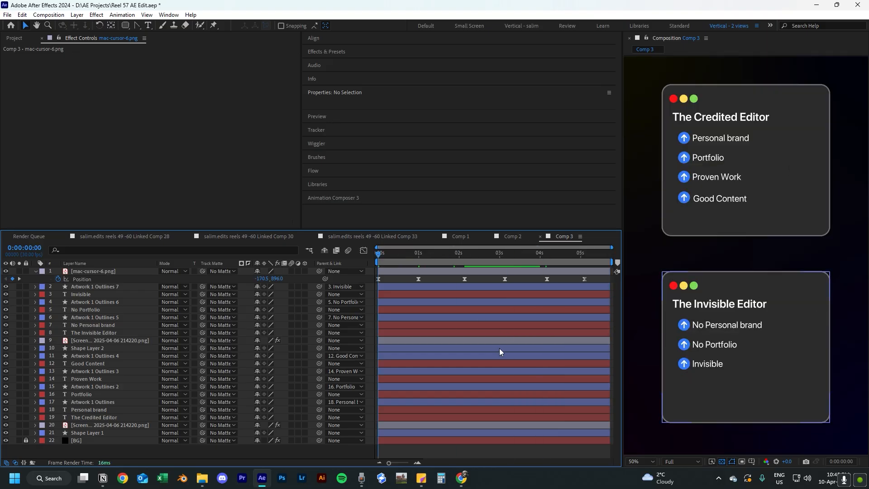
# Play back the retimed cursor animation, collapse the cursor layer's Position property and return to the start.
pyautogui.click(499, 348)
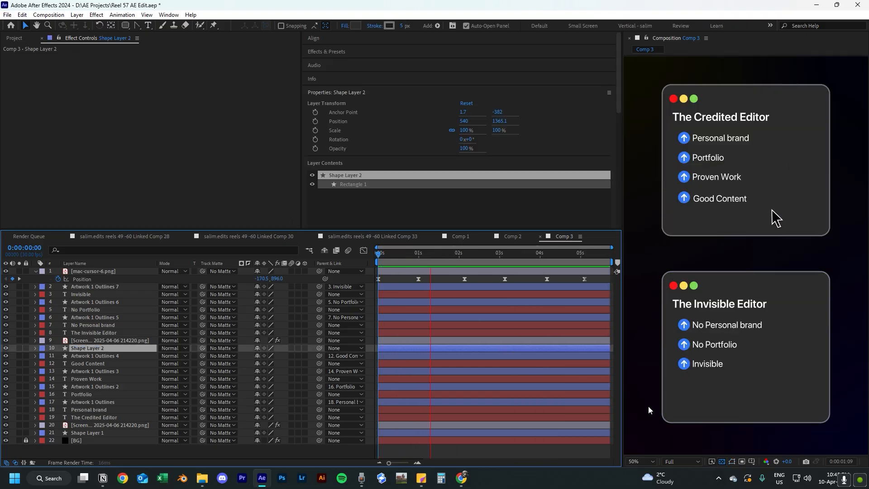
pyautogui.press('space')
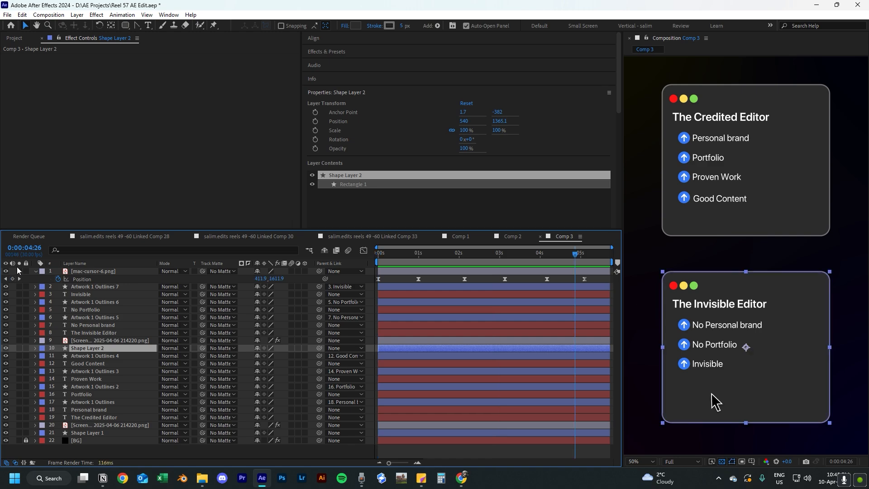
pyautogui.click(36, 271)
pyautogui.press('Home')
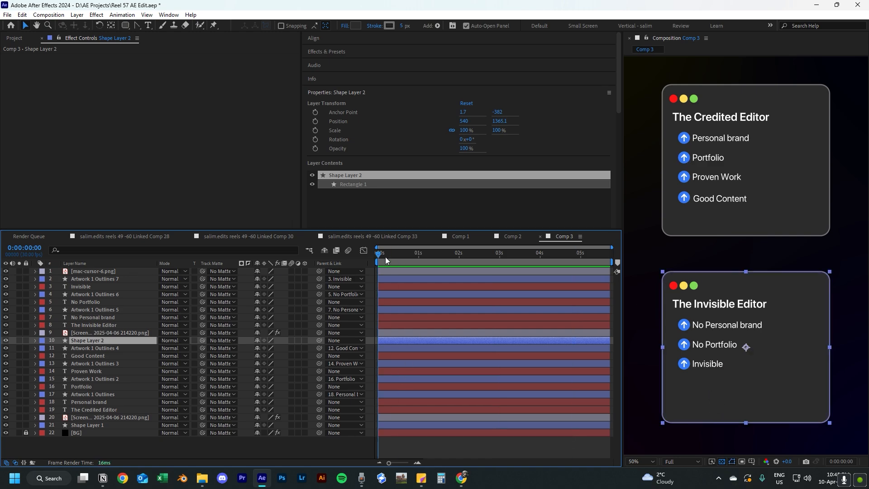
# Try to keyframe Shape Layer 1's Scale slightly before 0:00:01:03, where the cursor reaches the upper card.
pyautogui.moveTo(382, 257); pyautogui.dragTo(422, 256)
pyautogui.click(751, 203)
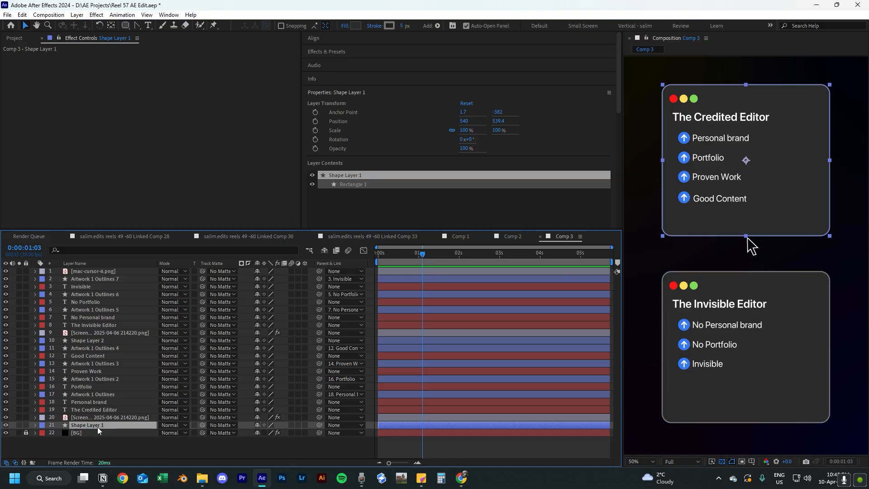
pyautogui.press('s')
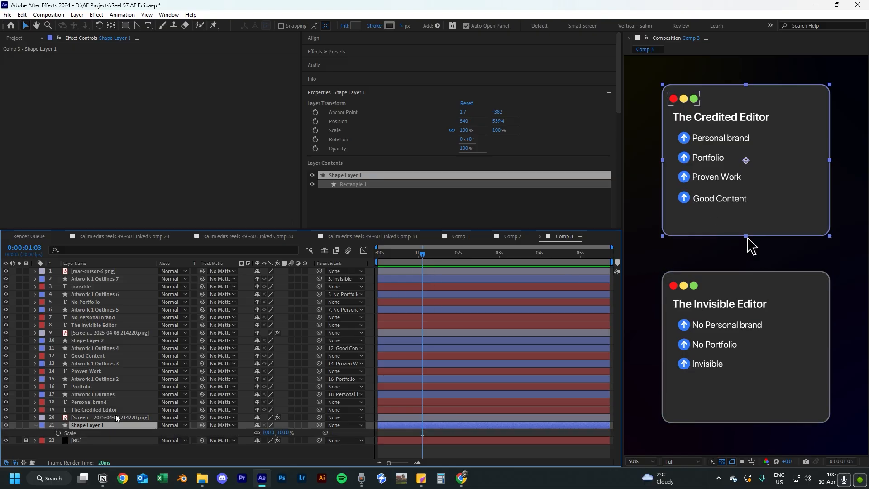
pyautogui.moveTo(418, 254); pyautogui.dragTo(422, 254)
pyautogui.click(57, 433)
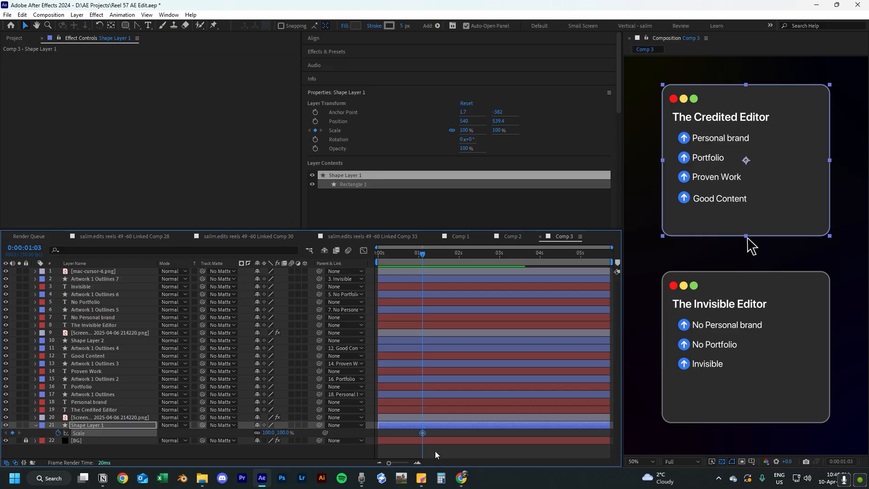
pyautogui.moveTo(421, 433); pyautogui.dragTo(417, 433)
pyautogui.click(284, 432)
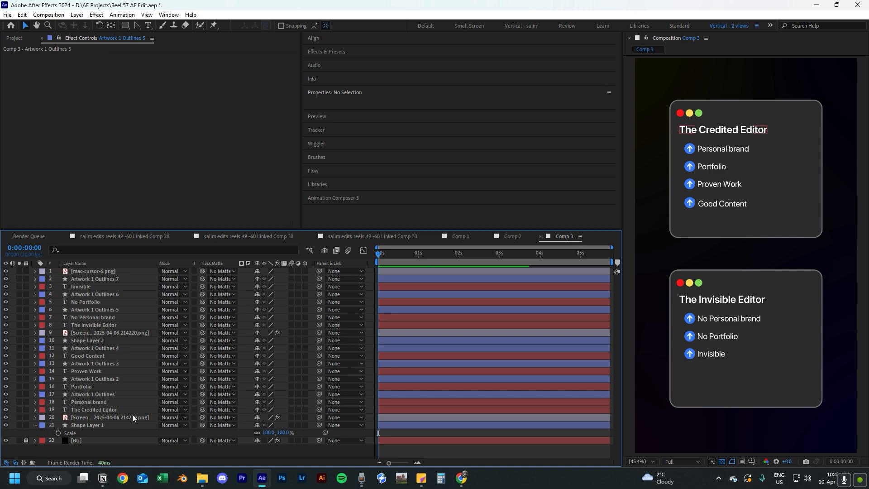
# Parent the upper card's text, arrow icon and window-dot layers (11 to 20) to Shape Layer 1.
pyautogui.click(35, 425)
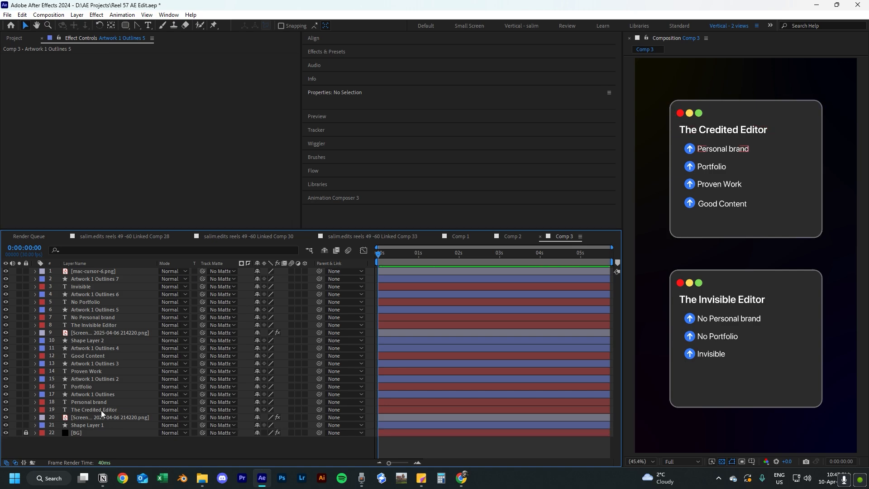
pyautogui.click(93, 427)
pyautogui.keyDown('shift'); pyautogui.click(99, 347); pyautogui.keyUp('shift')
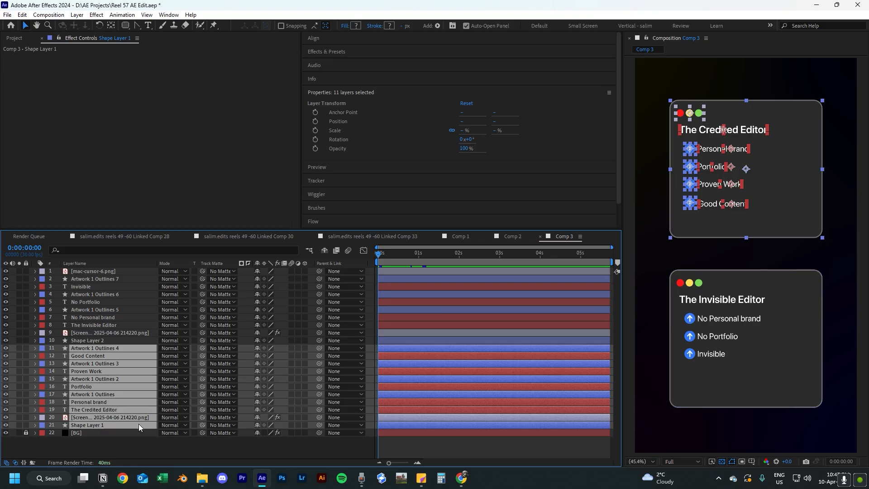
pyautogui.keyDown('ctrl'); pyautogui.click(97, 425); pyautogui.keyUp('ctrl')
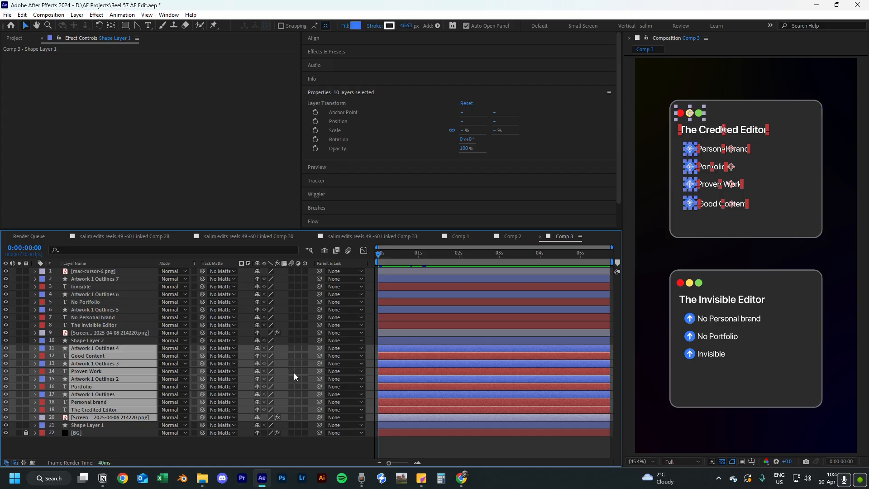
pyautogui.moveTo(319, 348); pyautogui.dragTo(93, 425)
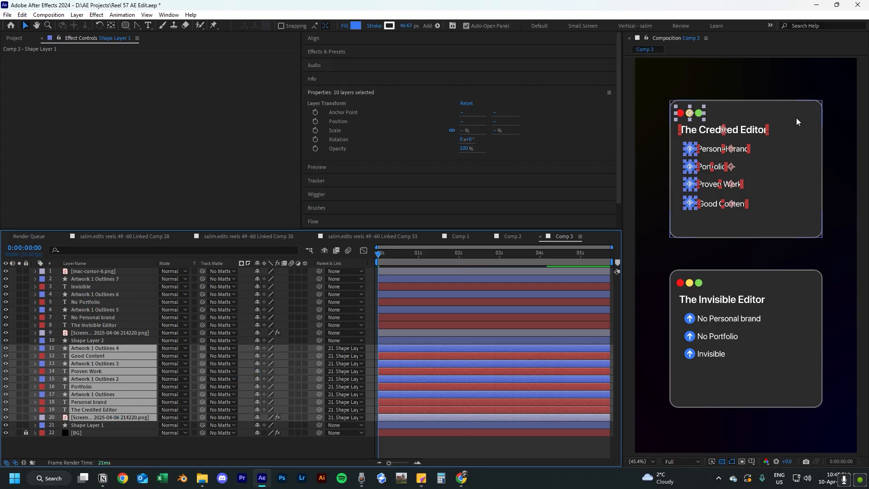
# Move the upper card as a test of its parenting, and undo the move.
pyautogui.click(799, 121)
pyautogui.moveTo(700, 165); pyautogui.dragTo(695, 132)
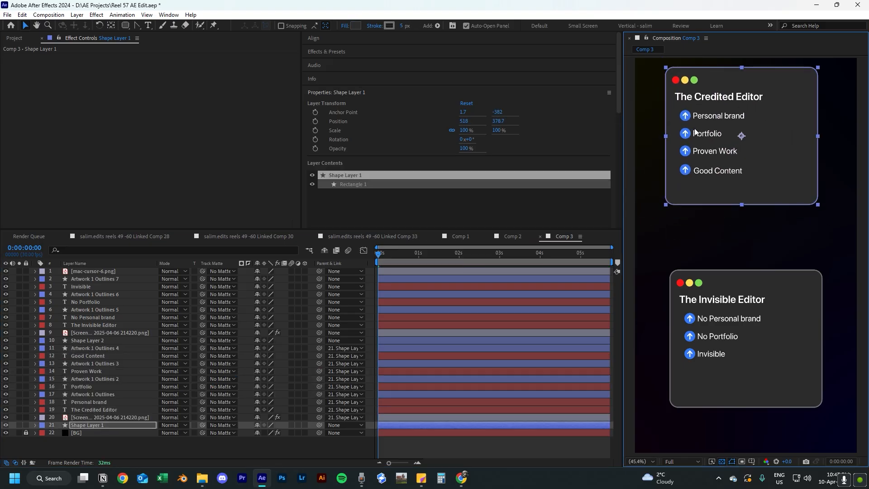
pyautogui.hotkey('ctrl', 'z')
# Parent the cursor and the lower card's text, arrow icon and window-dot layers (1 to 9) to Shape Layer 2.
pyautogui.click(747, 350)
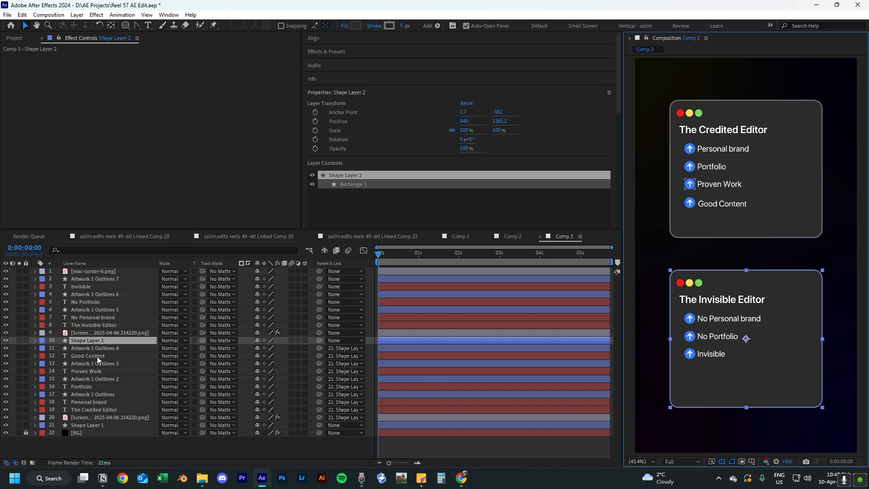
pyautogui.click(100, 332)
pyautogui.keyDown('shift'); pyautogui.click(89, 272); pyautogui.keyUp('shift')
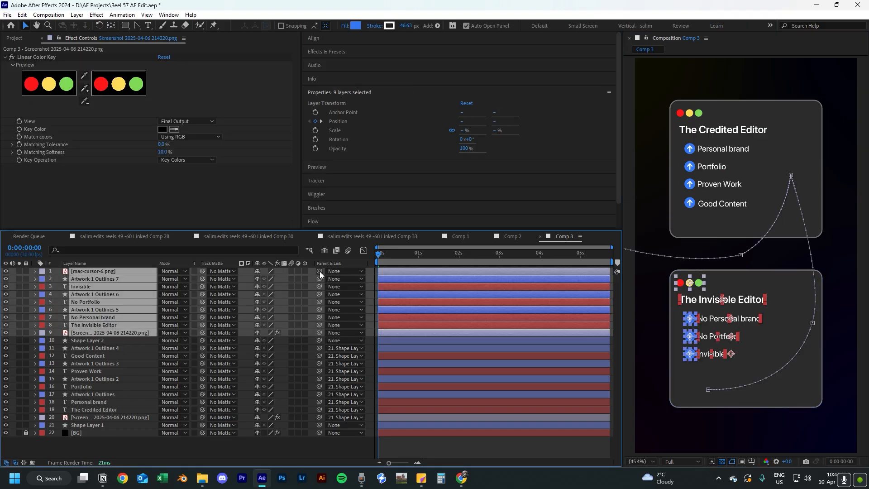
pyautogui.moveTo(320, 270); pyautogui.dragTo(99, 339)
# Move the lower card as a test of its parenting, and undo the move.
pyautogui.click(642, 409)
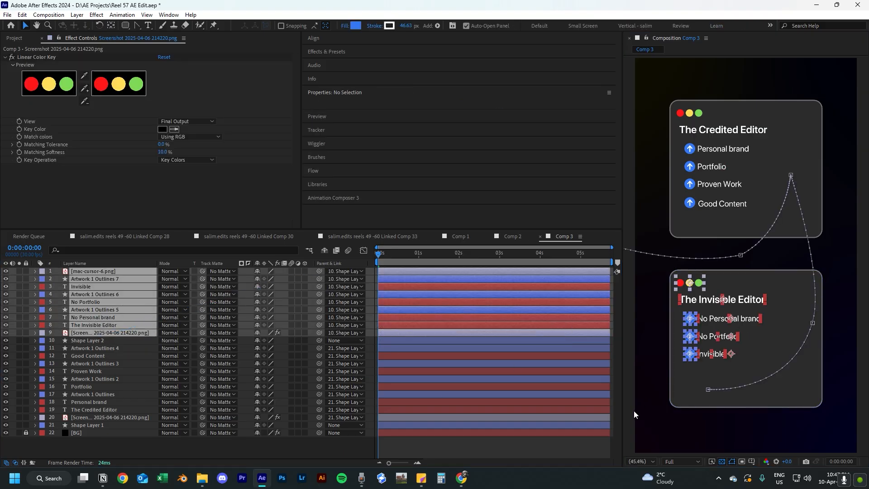
pyautogui.moveTo(709, 420); pyautogui.dragTo(733, 403)
pyautogui.hotkey('ctrl', 'z')
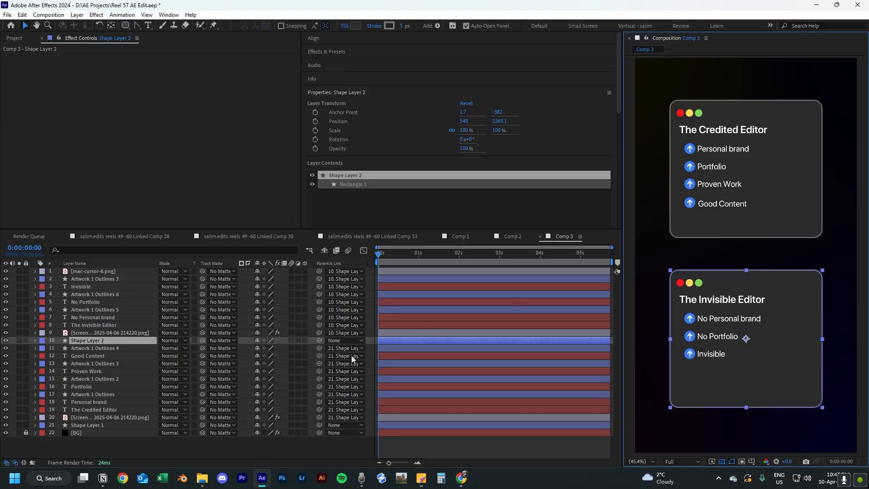
# Add a 100% Scale keyframe to Shape Layer 1 about seven frames before 0:00:01:03, leaving the current time at 0:00:01:03.
pyautogui.click(98, 425)
pyautogui.moveTo(388, 254); pyautogui.dragTo(422, 268)
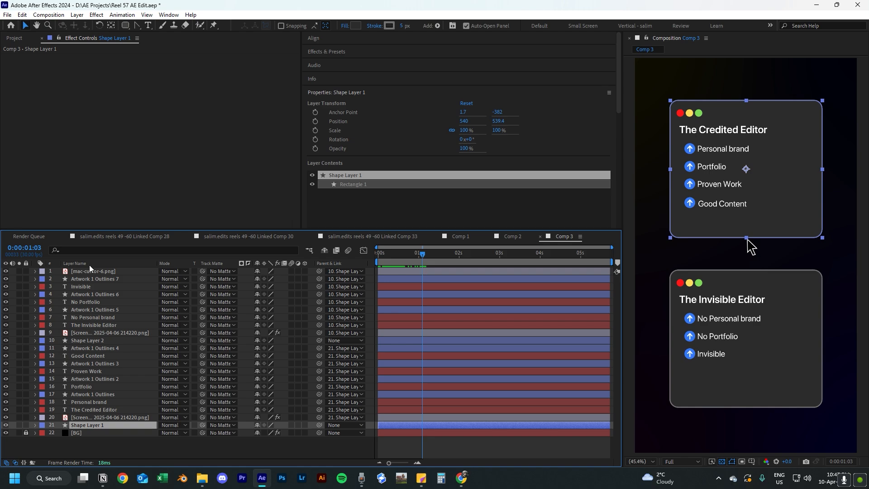
pyautogui.click(128, 270)
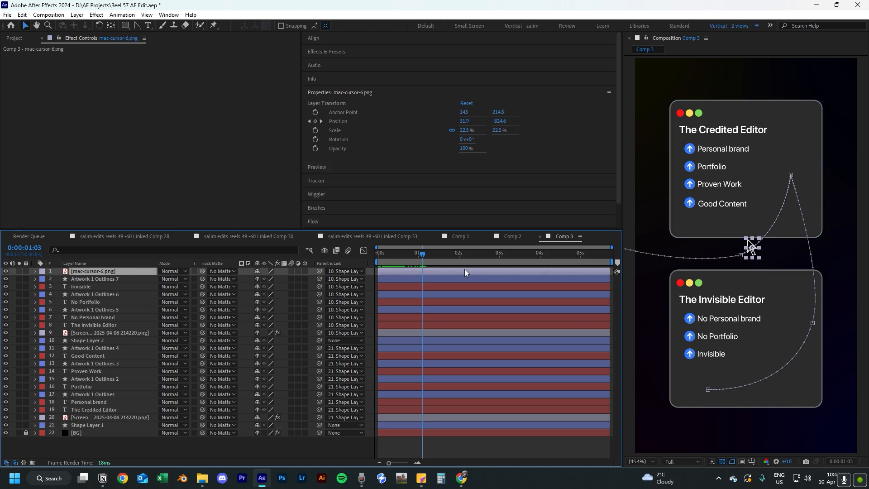
pyautogui.click(107, 424)
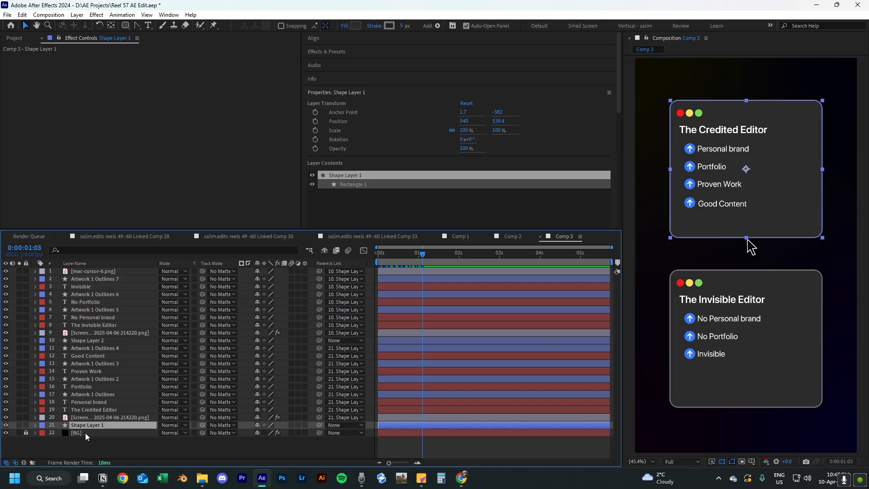
pyautogui.press('s')
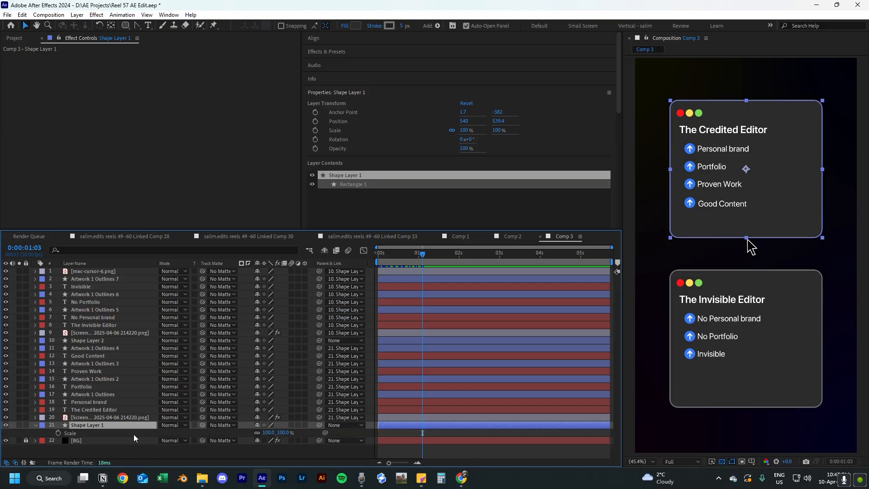
pyautogui.click(58, 432)
pyautogui.scroll(2, 419, 438)
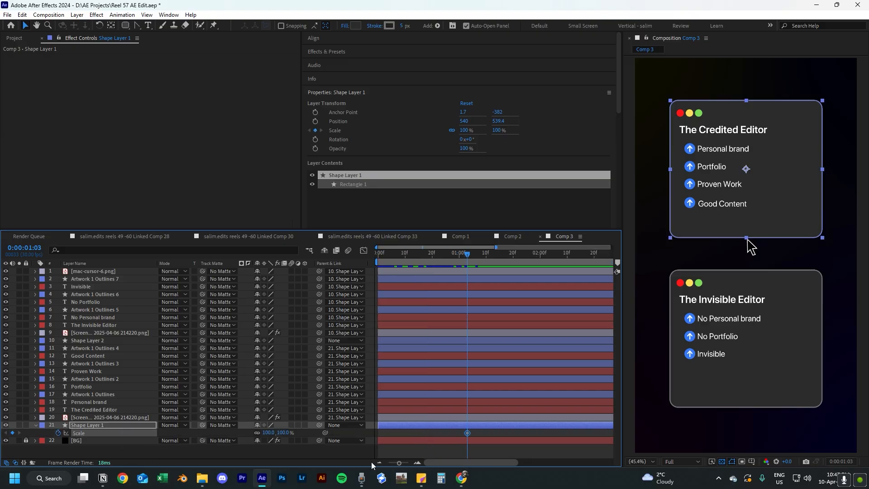
pyautogui.moveTo(467, 433); pyautogui.dragTo(450, 432)
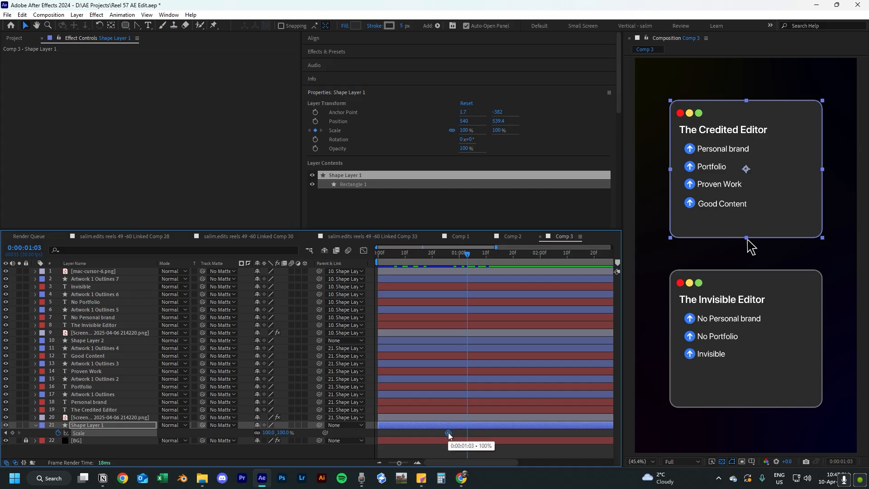
# Keyframe Shape Layer 1's Scale to 110% and place that keyframe at 0:00:01:04.
pyautogui.click(269, 432)
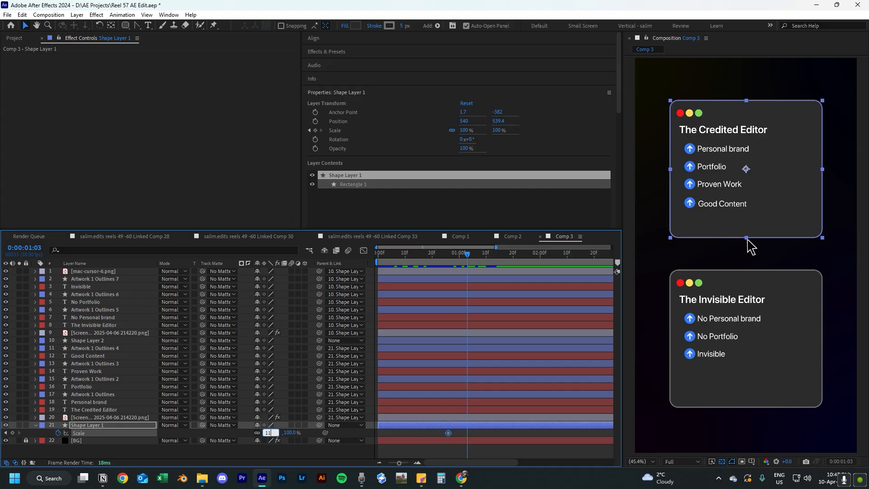
pyautogui.press('Return')
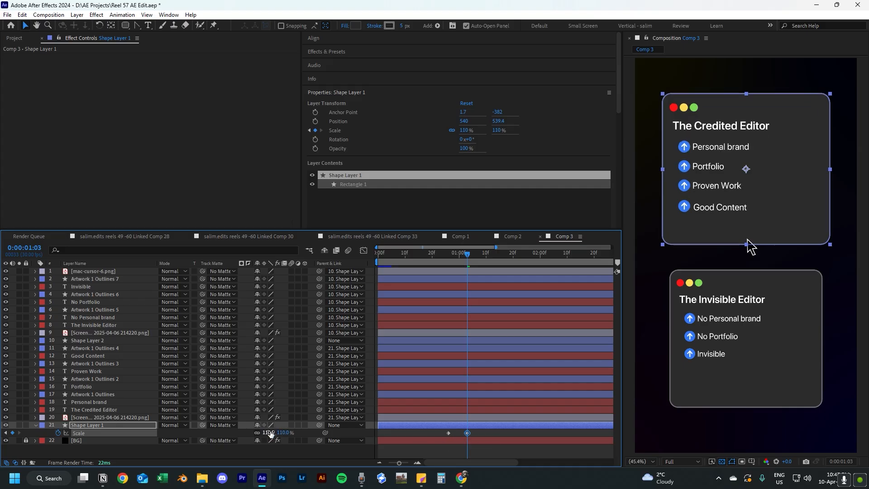
pyautogui.moveTo(468, 433); pyautogui.dragTo(471, 433)
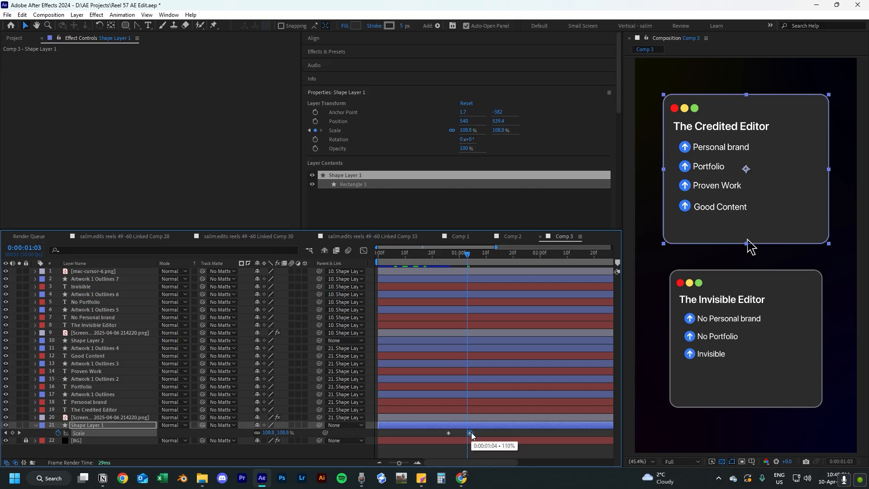
# Play back the comp from the start to review the upper card scaling up as the cursor arrives.
pyautogui.press('Home')
pyautogui.press('space')
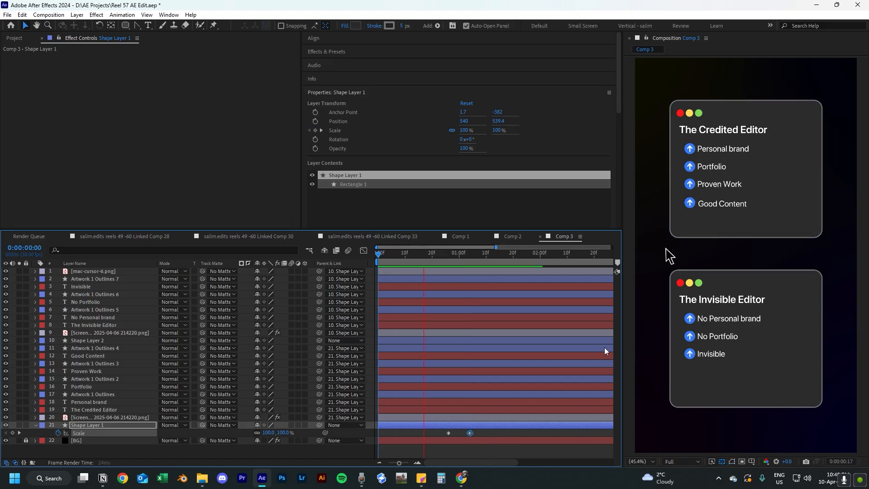
pyautogui.press('space')
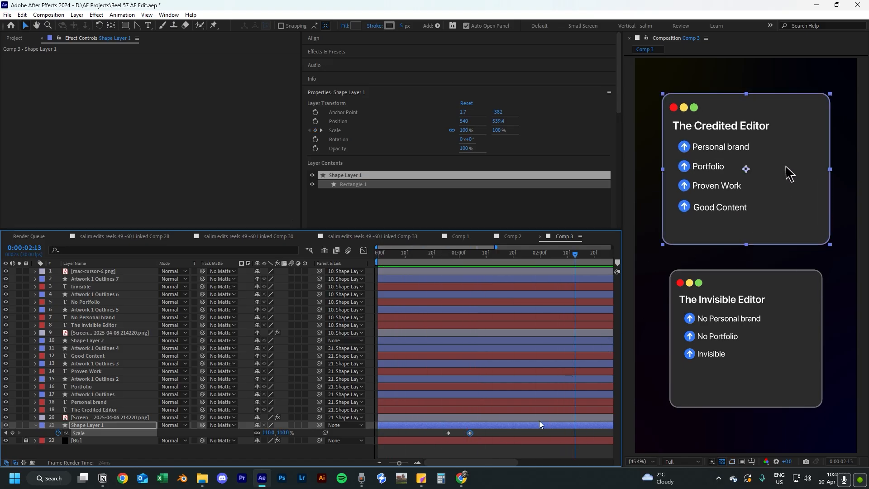
# Apply Easy Ease to both Scale keyframes of Shape Layer 1 and play back the comp from the start.
pyautogui.press('-')
pyautogui.moveTo(452, 435); pyautogui.dragTo(406, 433)
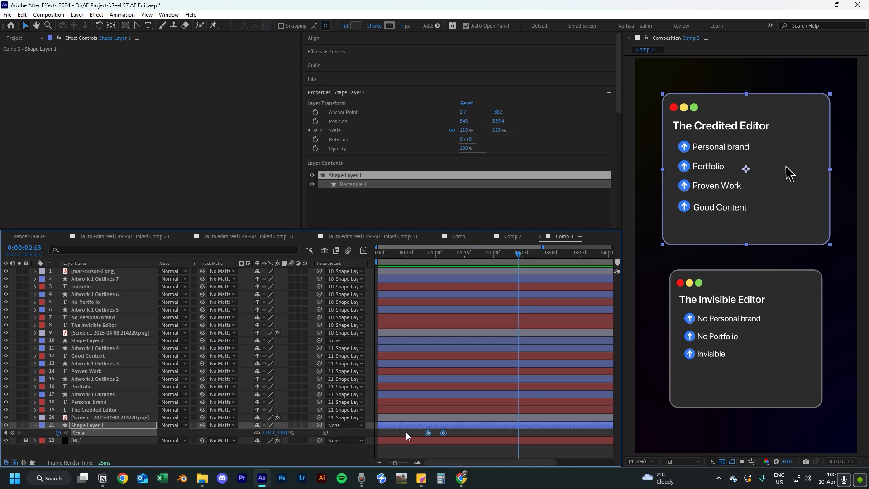
pyautogui.moveTo(518, 255); pyautogui.dragTo(374, 262)
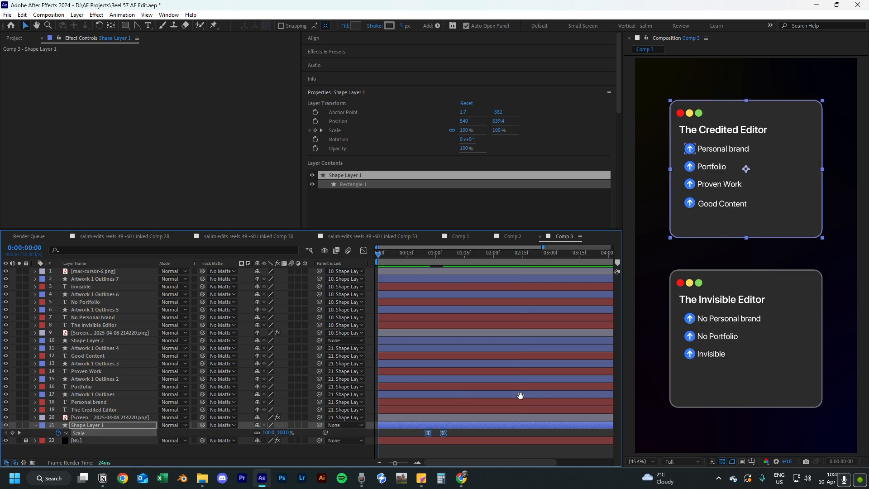
pyautogui.press('space')
pyautogui.press('space')
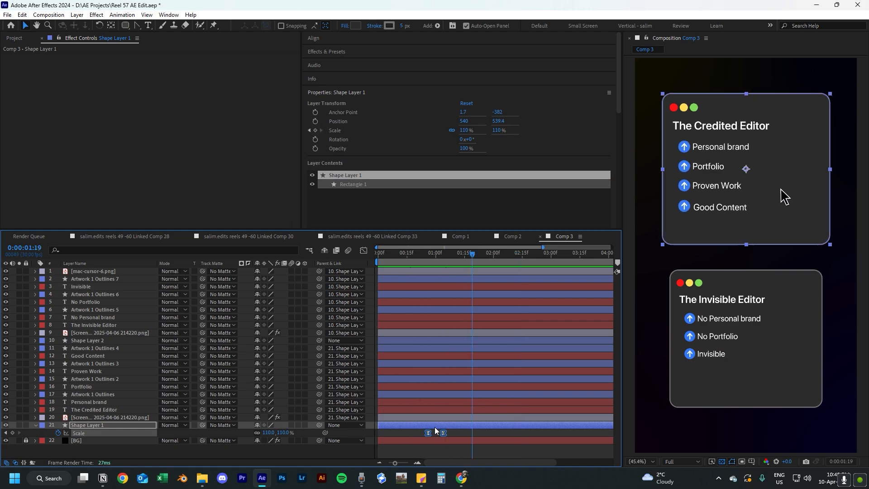
# Try both Scale keyframes of Shape Layer 1 about one frame later and play back from the start.
pyautogui.moveTo(427, 433); pyautogui.dragTo(430, 434)
pyautogui.moveTo(471, 255); pyautogui.dragTo(346, 279)
pyautogui.press('space')
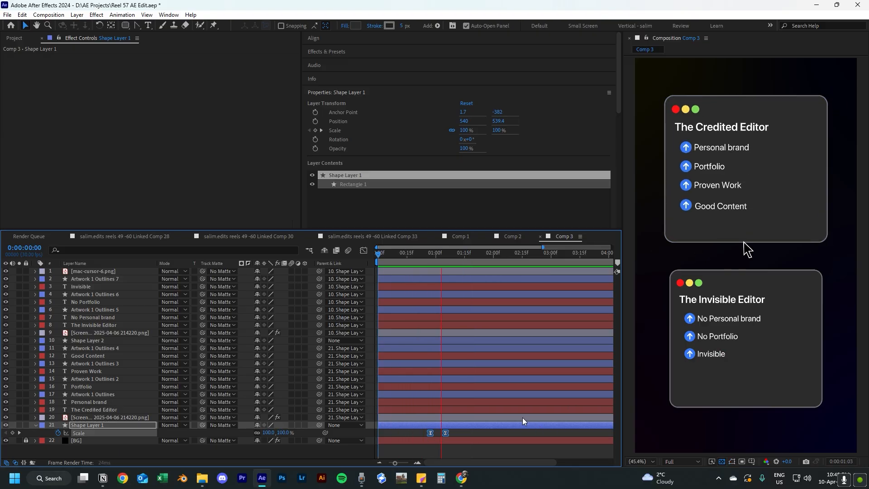
pyautogui.press('space')
# Move Shape Layer 1's two Scale keyframes so the first sits at 0:00:01:02, and preview the timing from the start.
pyautogui.moveTo(435, 256); pyautogui.dragTo(439, 257)
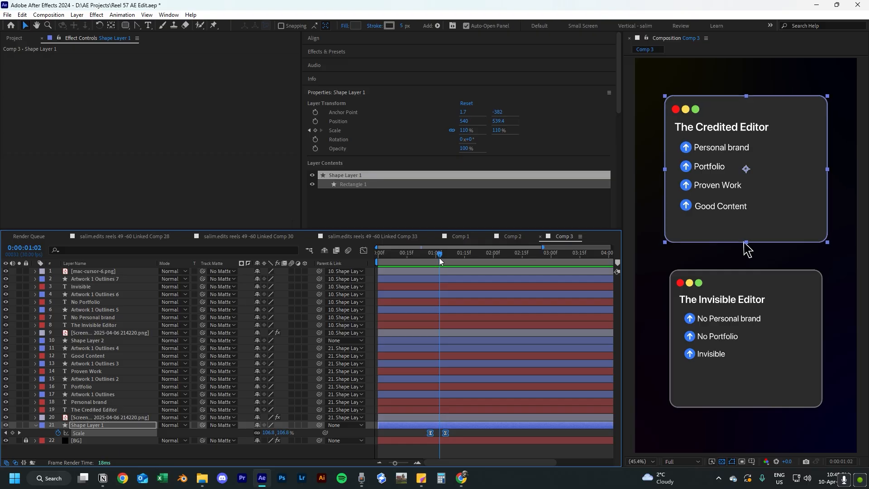
pyautogui.moveTo(446, 433); pyautogui.dragTo(439, 435)
pyautogui.click(427, 435)
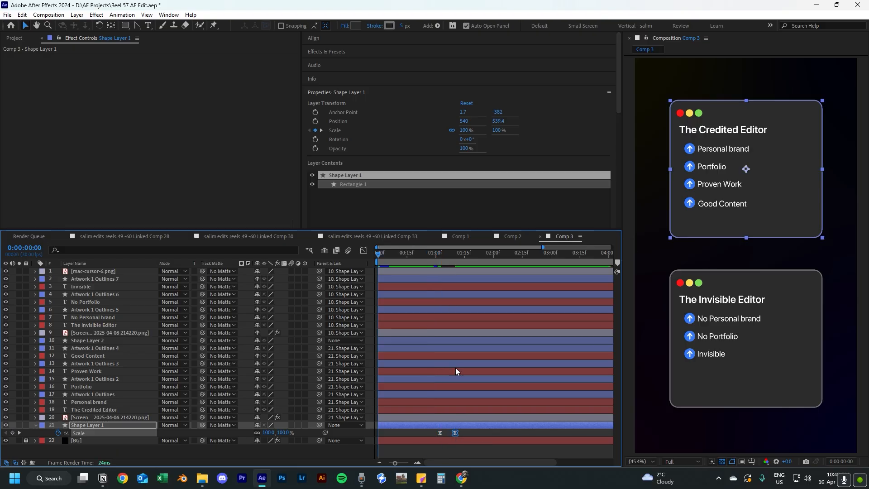
pyautogui.press('space')
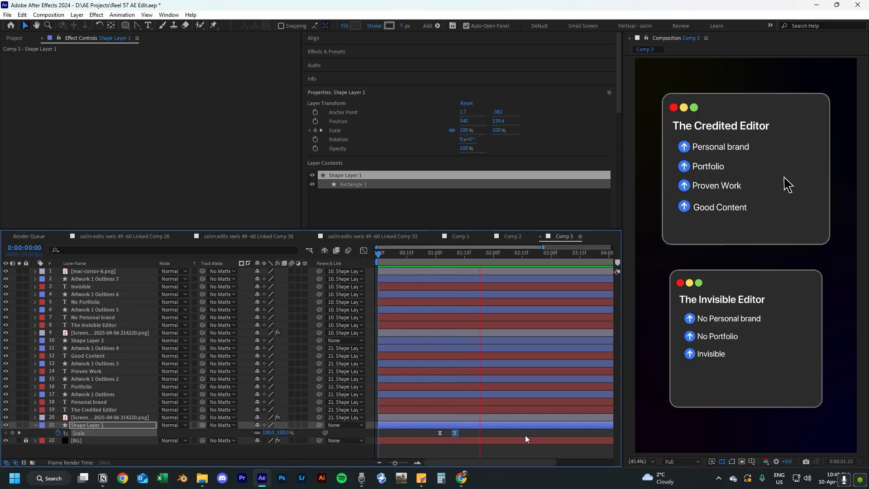
pyautogui.press('space')
# Try the upper card's 110% Scale keyframe about two frames later, preview it, and move the keyframe back.
pyautogui.moveTo(455, 432); pyautogui.dragTo(458, 432)
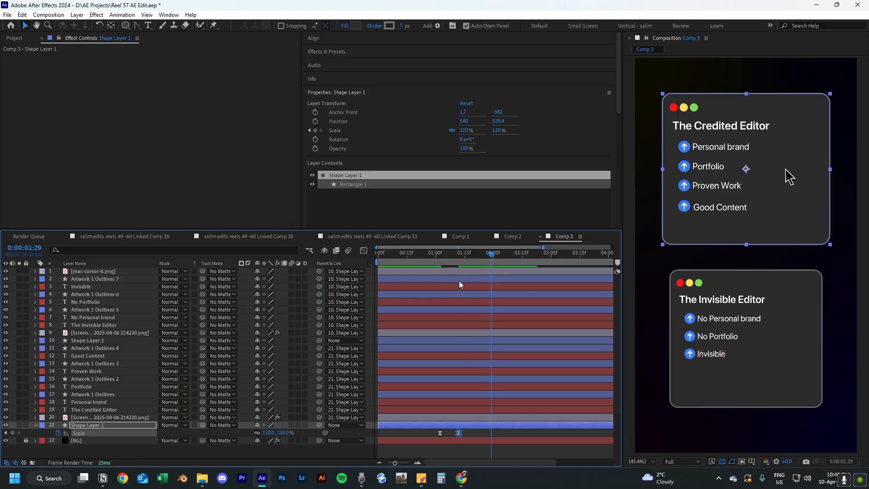
pyautogui.press('space')
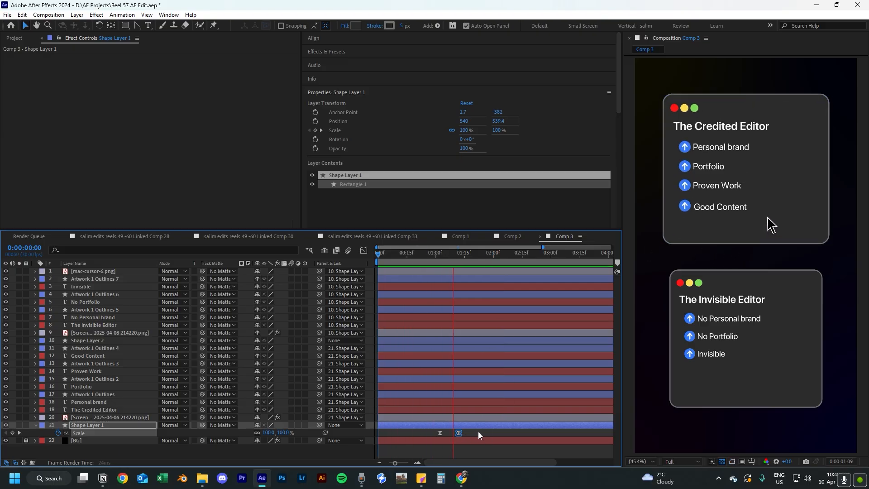
pyautogui.press('space')
pyautogui.moveTo(458, 433); pyautogui.dragTo(454, 433)
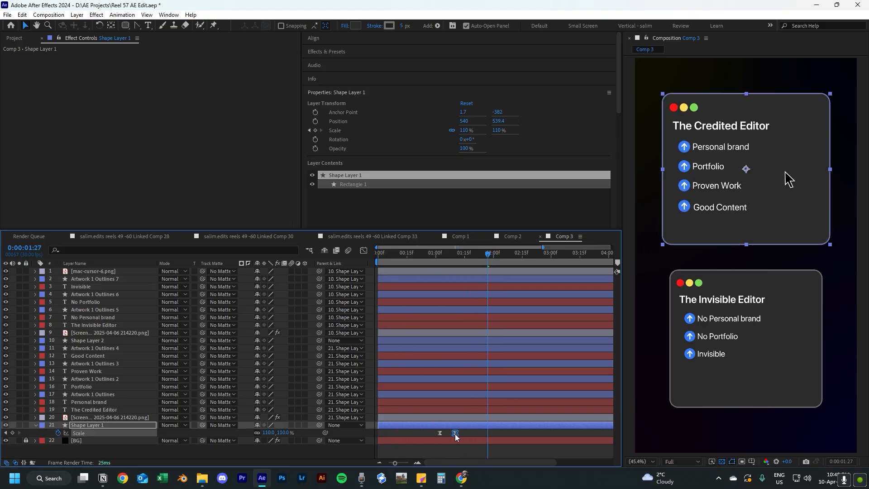
# Play back from 0:00:01:02 to review how the upper card's scale-up matches the cursor's arrival.
pyautogui.click(440, 258)
pyautogui.press('space')
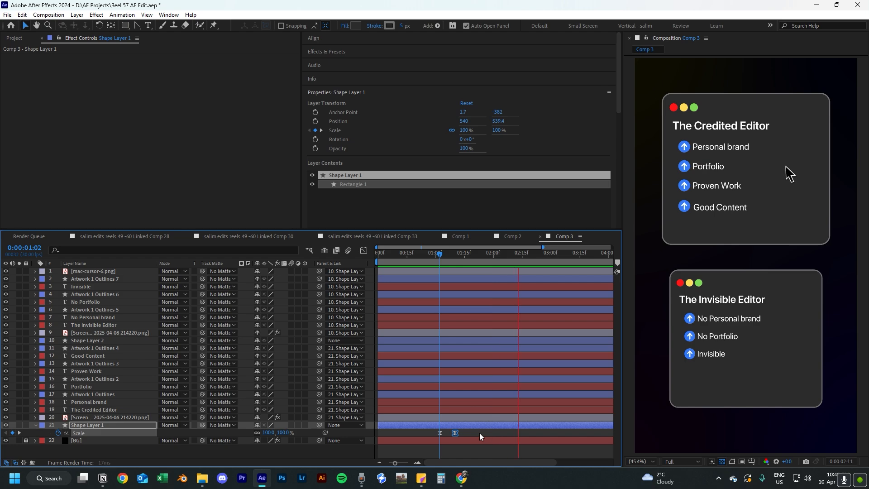
pyautogui.press('space')
# Add a 110% Scale keyframe to Shape Layer 1 at 0:00:03:25, as the cursor leaves the upper card.
pyautogui.press('-')
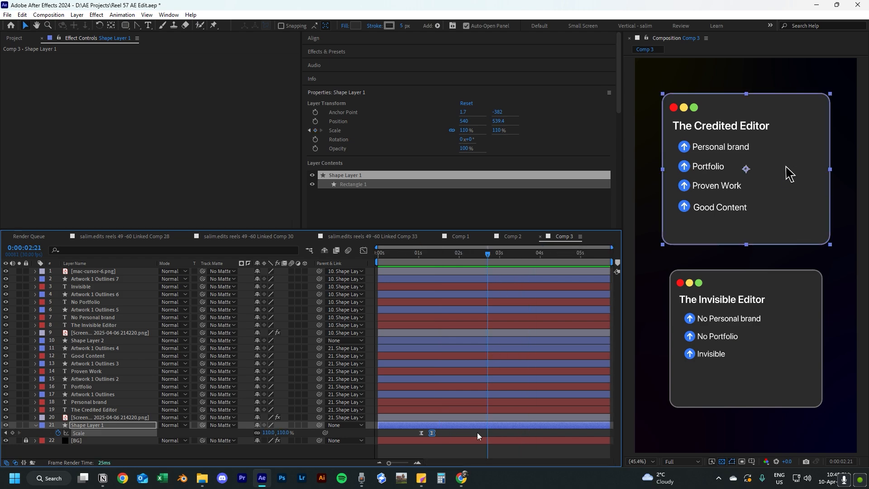
pyautogui.moveTo(488, 256); pyautogui.dragTo(533, 265)
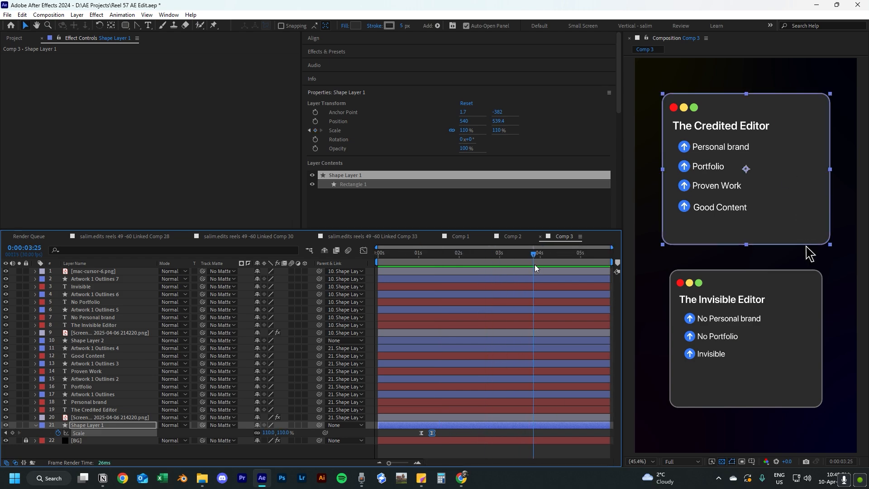
pyautogui.click(441, 433)
pyautogui.click(432, 433)
pyautogui.click(520, 426)
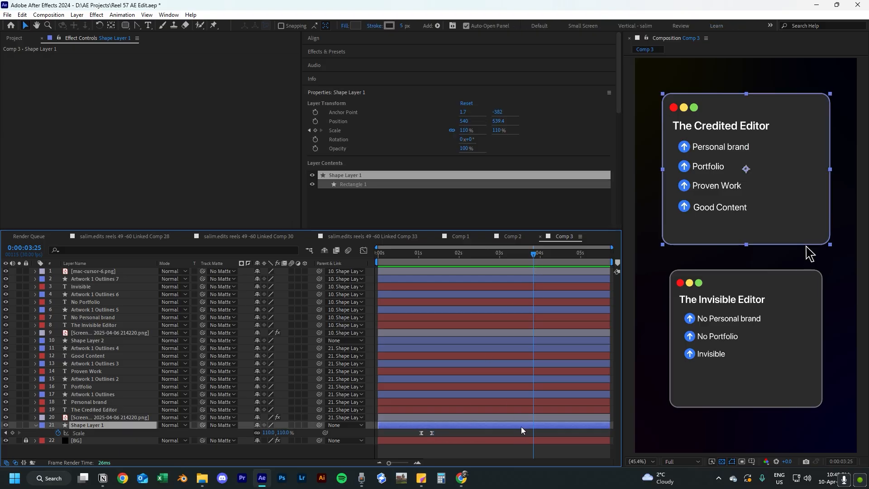
pyautogui.hotkey('alt', 'shift', 's')
# Copy Shape Layer 1's first 100% Scale keyframe and paste it at 0:00:04:01.
pyautogui.click(414, 433)
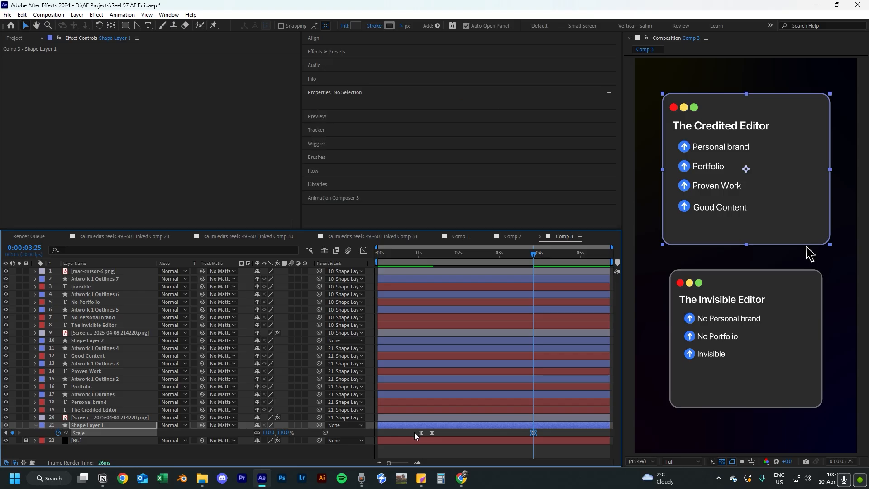
pyautogui.click(421, 433)
pyautogui.moveTo(537, 255)
pyautogui.mouseDown()
pyautogui.moveTo(520, 256)
pyautogui.moveTo(537, 262)
pyautogui.mouseUp()
pyautogui.hotkey('ctrl', 'v')
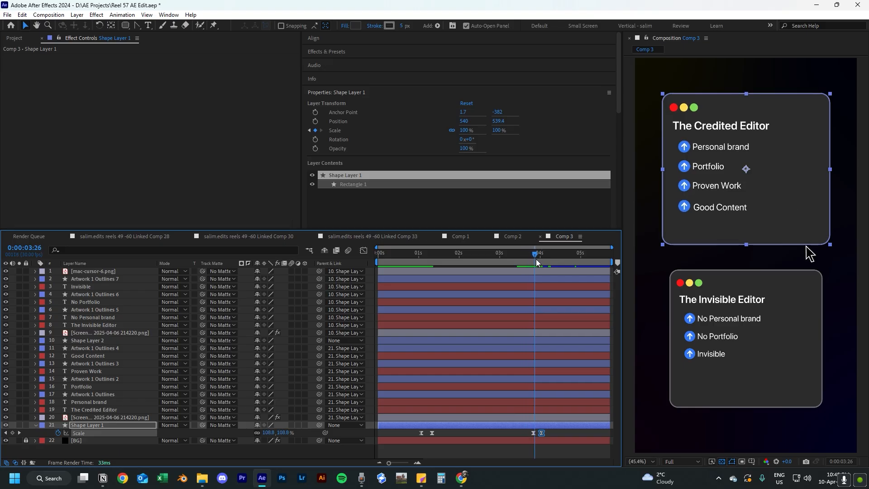
# Play back from 0:00:00:24 to review the upper card scaling up and back down.
pyautogui.moveTo(531, 261); pyautogui.dragTo(409, 278)
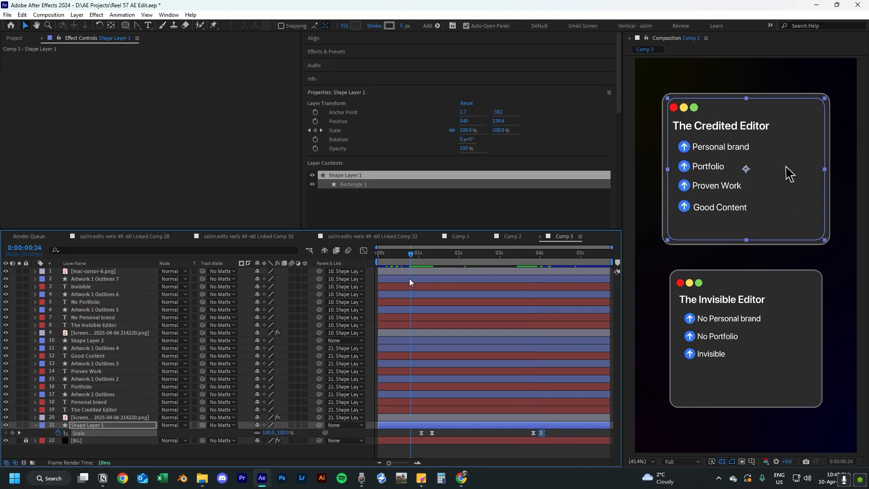
pyautogui.press('space')
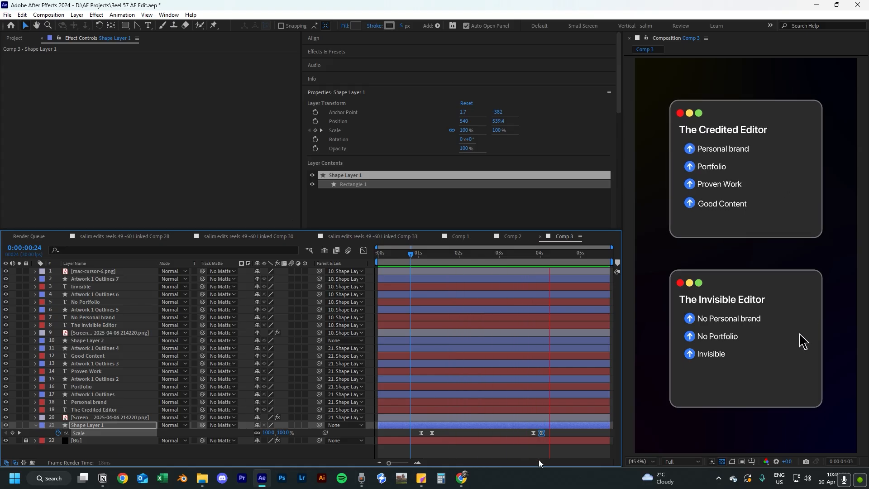
pyautogui.press('space')
# Copy Shape Layer 1's first two Scale keyframes onto Shape Layer 2, starting at 0:00:03:29, and reveal them.
pyautogui.click(538, 445)
pyautogui.moveTo(553, 258); pyautogui.dragTo(539, 262)
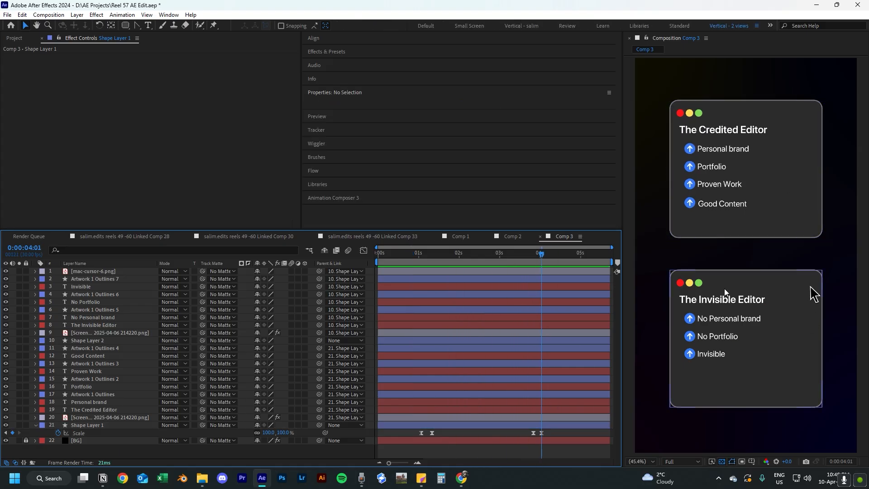
pyautogui.click(755, 374)
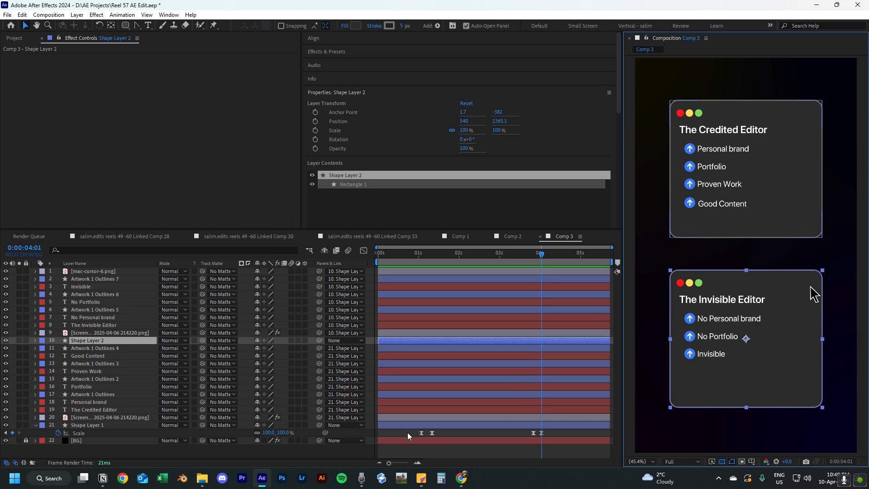
pyautogui.moveTo(407, 432); pyautogui.dragTo(445, 432)
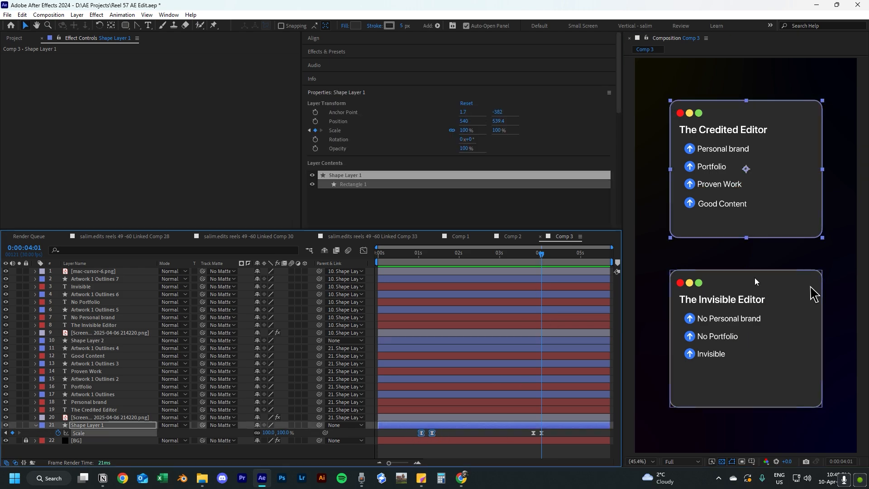
pyautogui.click(764, 337)
pyautogui.moveTo(543, 257); pyautogui.dragTo(539, 259)
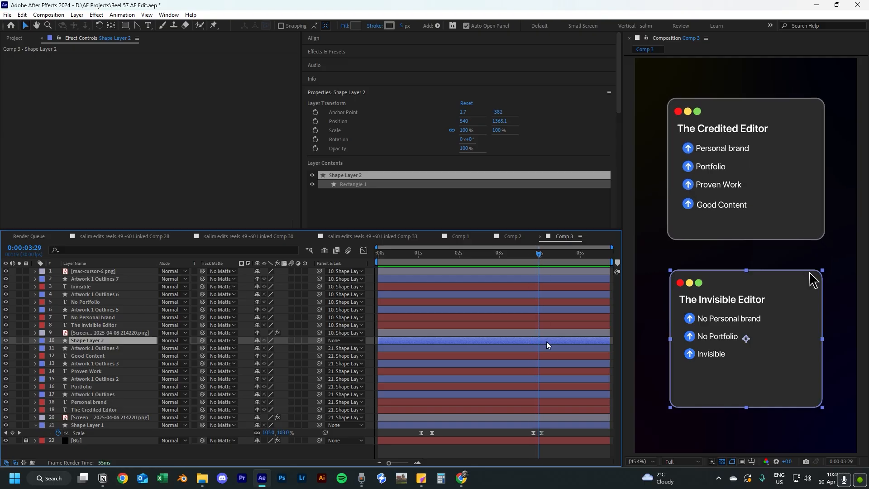
pyautogui.hotkey('alt', 'shift', 's')
pyautogui.press('u')
# Play back the comp to review both cards' scaling, collapse the revealed keyframes, and replay from the start.
pyautogui.moveTo(532, 254); pyautogui.dragTo(436, 255)
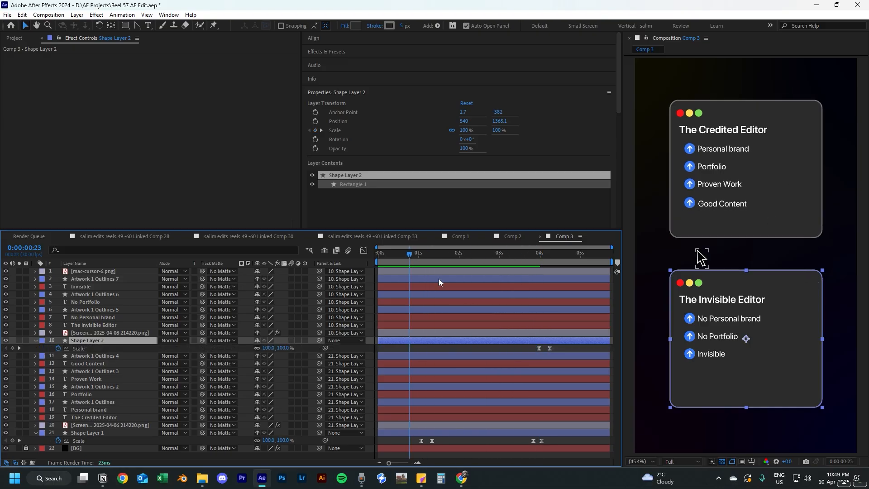
pyautogui.press('space')
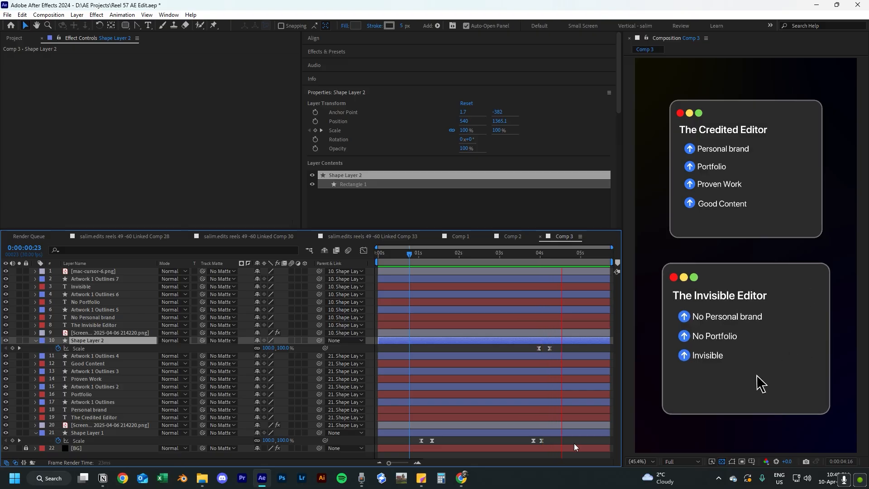
pyautogui.hotkey('ctrl', 'shift', 'a')
pyautogui.press('u')
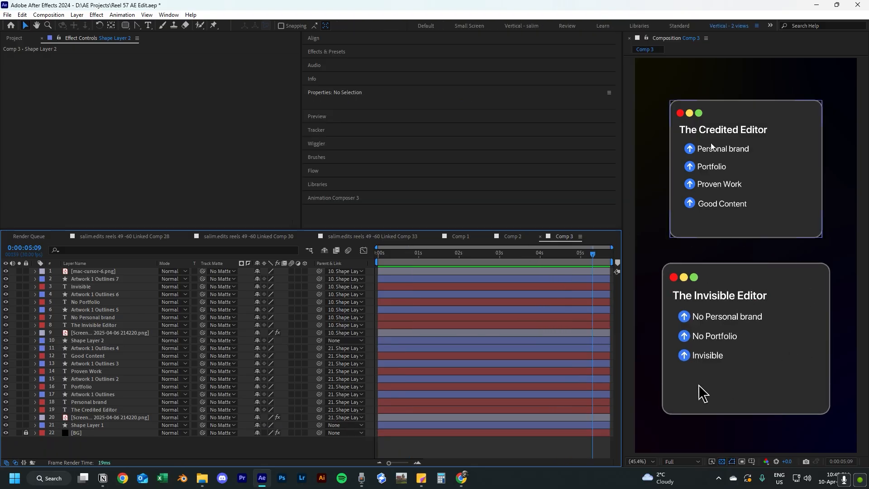
pyautogui.press('Home')
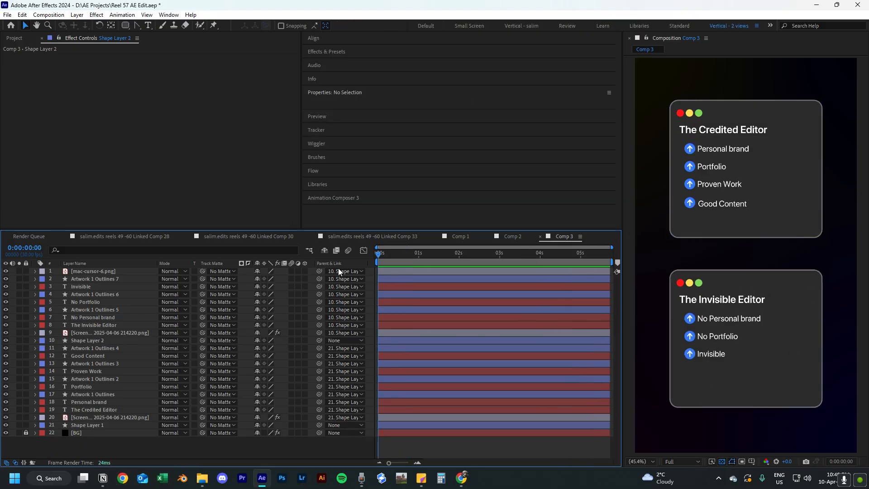
pyautogui.press('space')
# Add a Color keyframe to Fill 1 of Shape Layer 1's Rectangle 1 at 0:00:01:02.
pyautogui.click(432, 425)
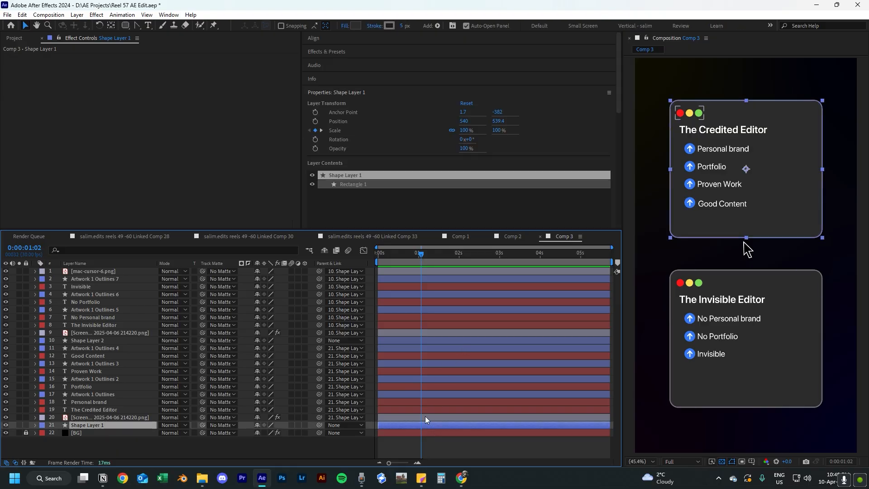
pyautogui.press('u')
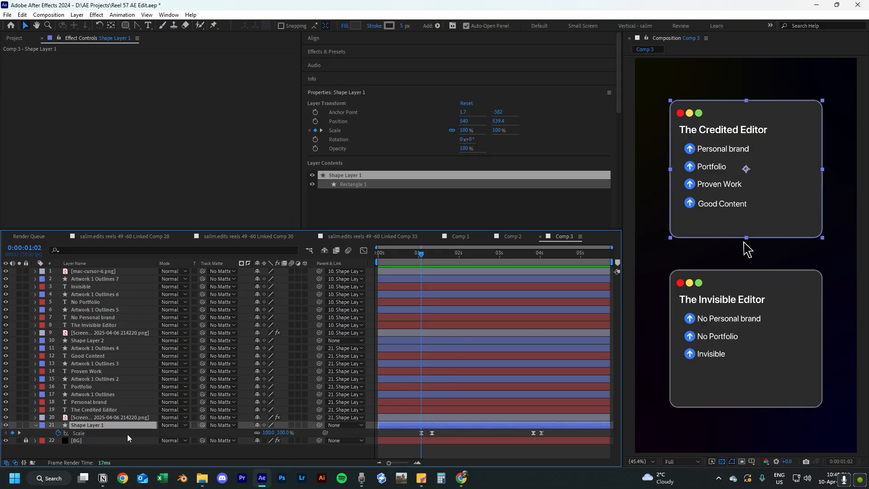
pyautogui.click(35, 425)
pyautogui.click(36, 425)
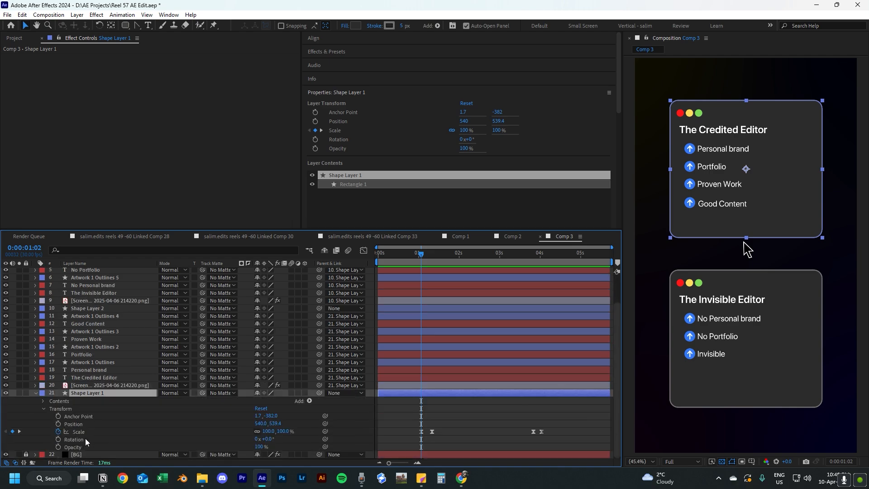
pyautogui.click(43, 408)
pyautogui.click(45, 432)
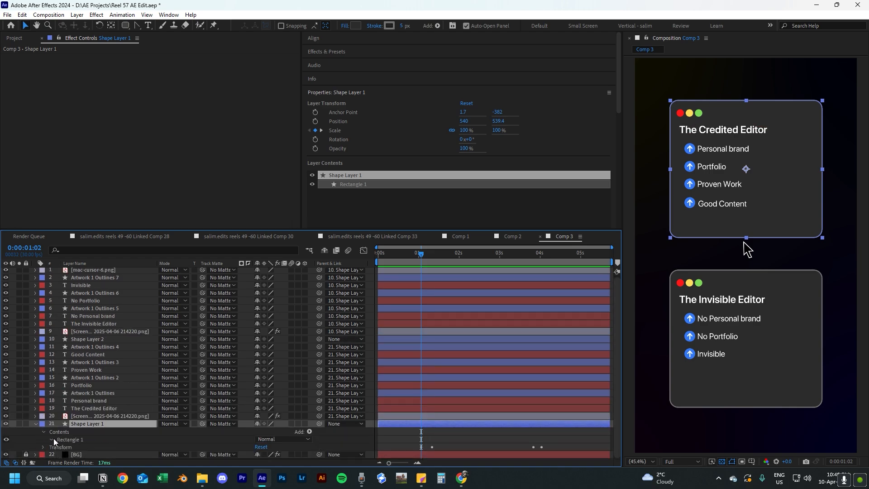
pyautogui.click(52, 439)
pyautogui.click(59, 431)
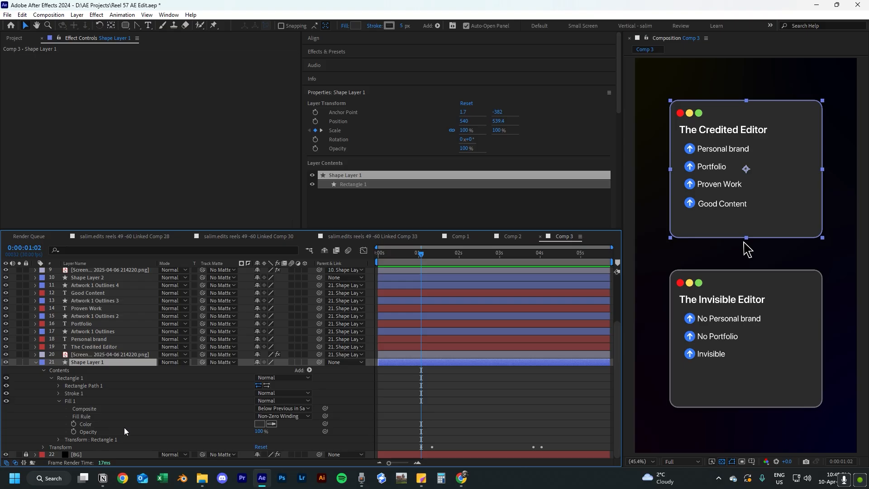
pyautogui.click(73, 424)
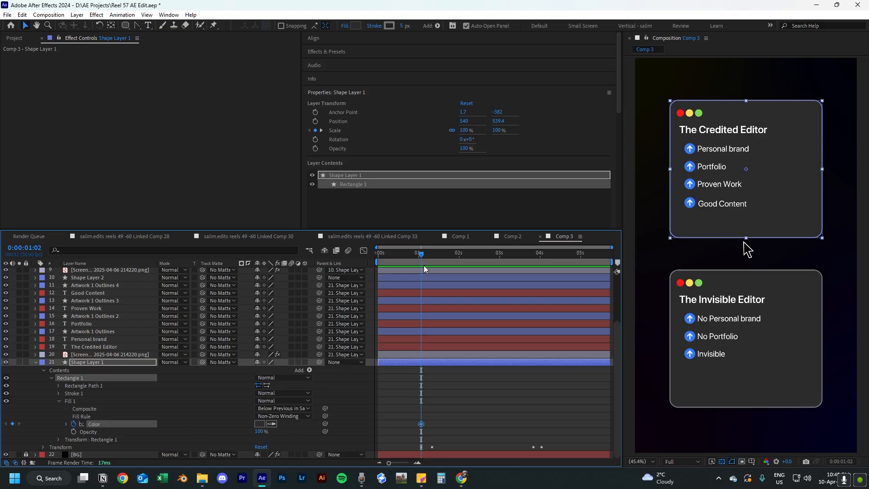
# Set the Fill 1 color of Shape Layer 1's Rectangle 1 to dark green 054C34 at 0:00:01:10.
pyautogui.moveTo(422, 253); pyautogui.dragTo(432, 254)
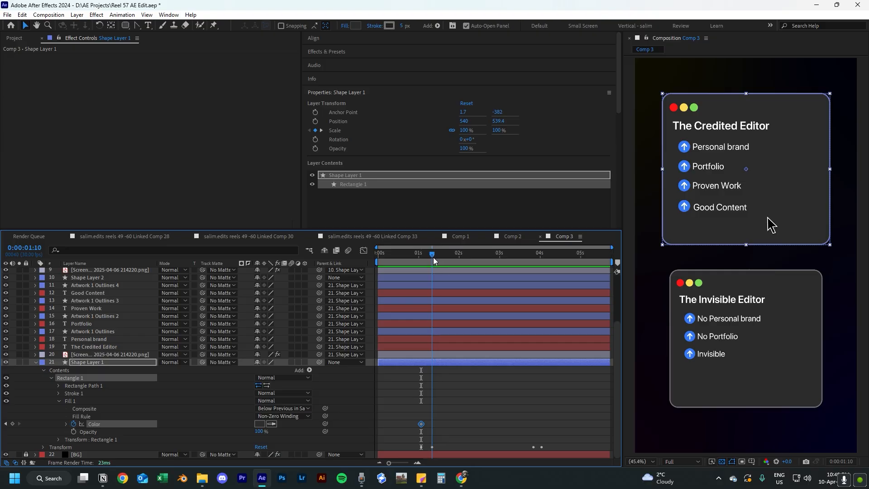
pyautogui.click(259, 423)
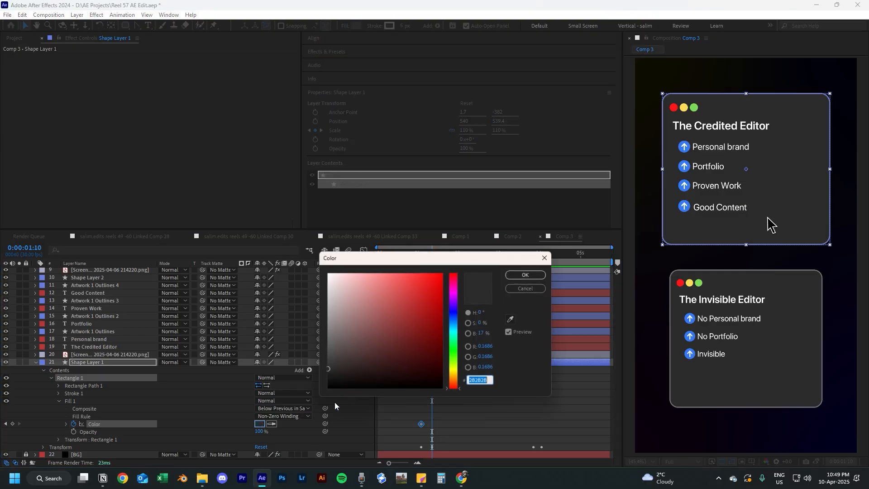
pyautogui.click(453, 352)
pyautogui.click(442, 371)
pyautogui.moveTo(452, 359); pyautogui.dragTo(434, 354)
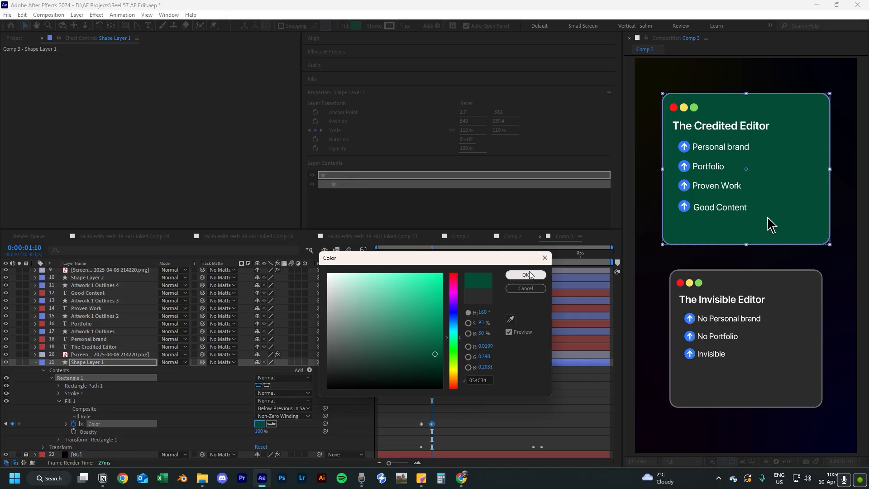
pyautogui.click(530, 275)
pyautogui.click(498, 407)
# Hold Shape Layer 1's green with a Color keyframe at 0:00:03:25, copy the first Color keyframe to 0:00:04:01, and preview the change.
pyautogui.moveTo(432, 259); pyautogui.dragTo(533, 273)
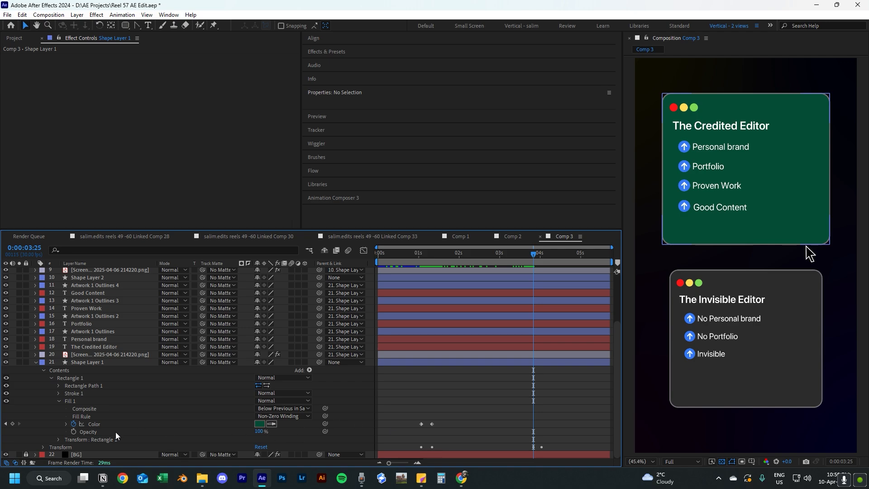
pyautogui.click(13, 424)
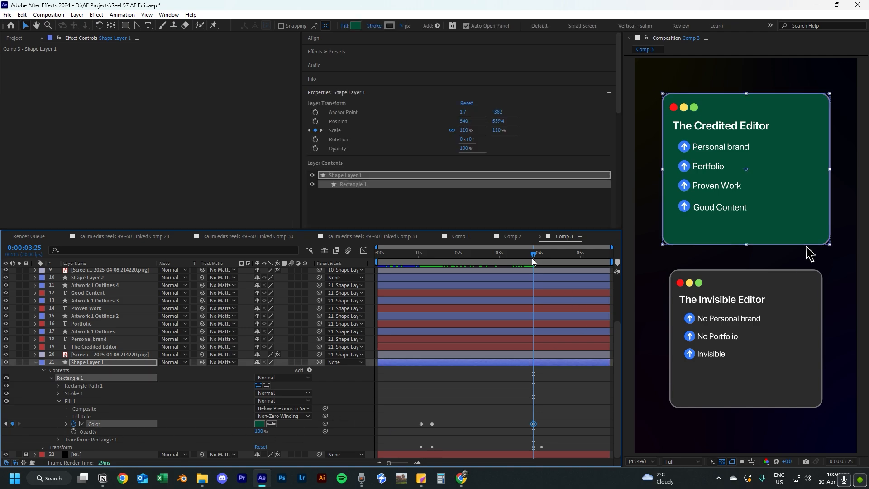
pyautogui.moveTo(534, 259); pyautogui.dragTo(541, 260)
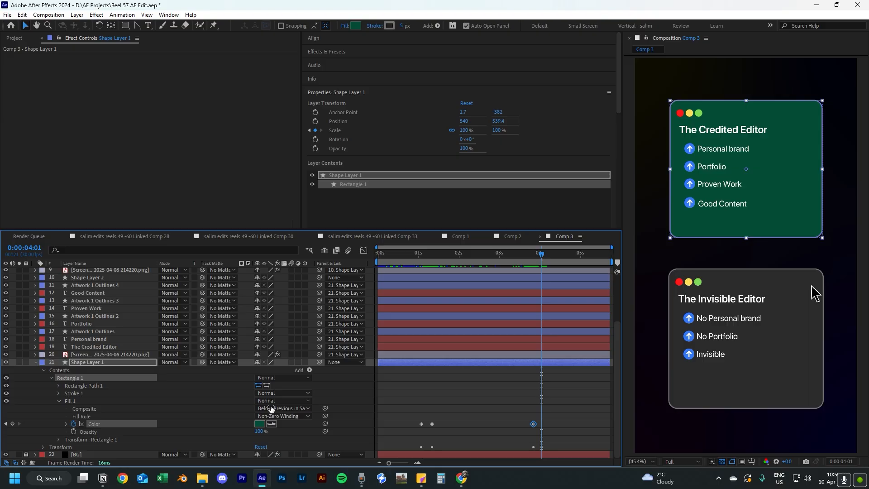
pyautogui.click(420, 424)
pyautogui.click(562, 422)
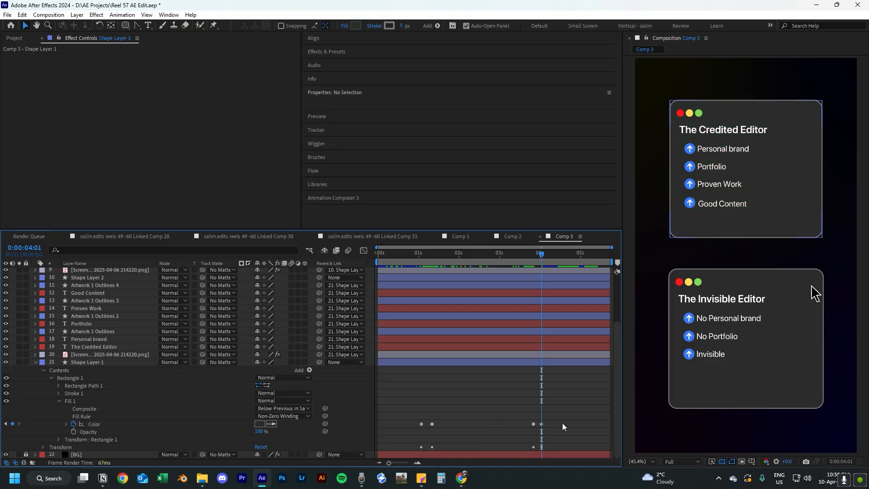
pyautogui.click(413, 255)
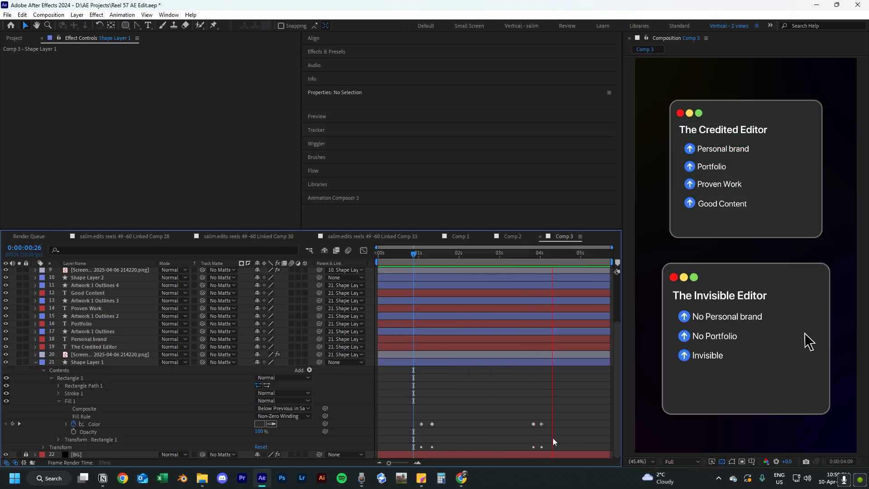
pyautogui.press('space')
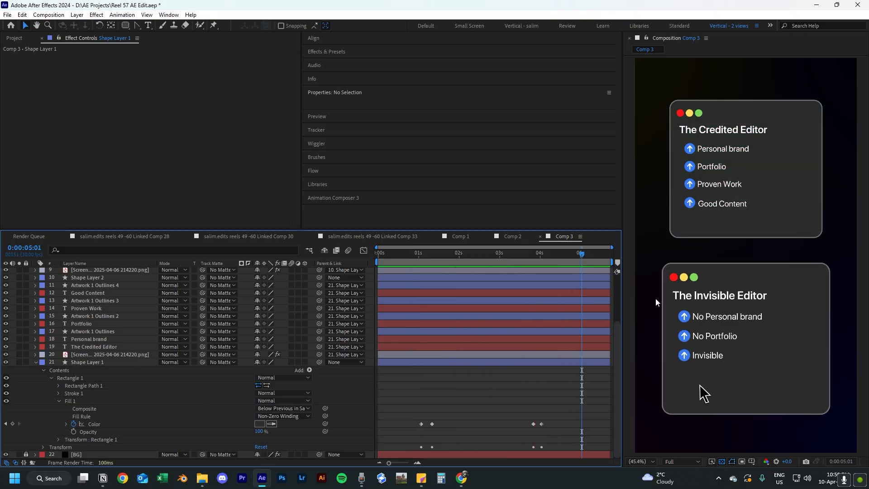
# Add a Color keyframe to Fill 1 of Shape Layer 2's Rectangle 1 at 0:00:03:29.
pyautogui.click(746, 281)
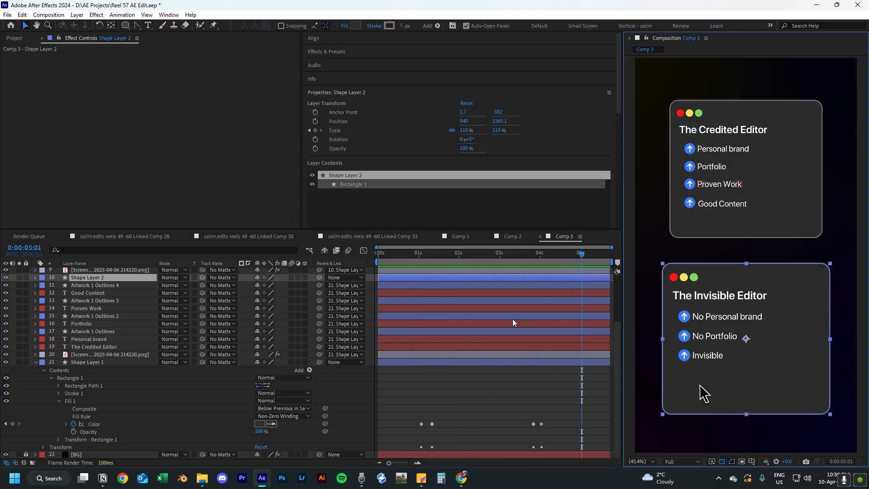
pyautogui.click(35, 278)
pyautogui.press('j')
pyautogui.press('j')
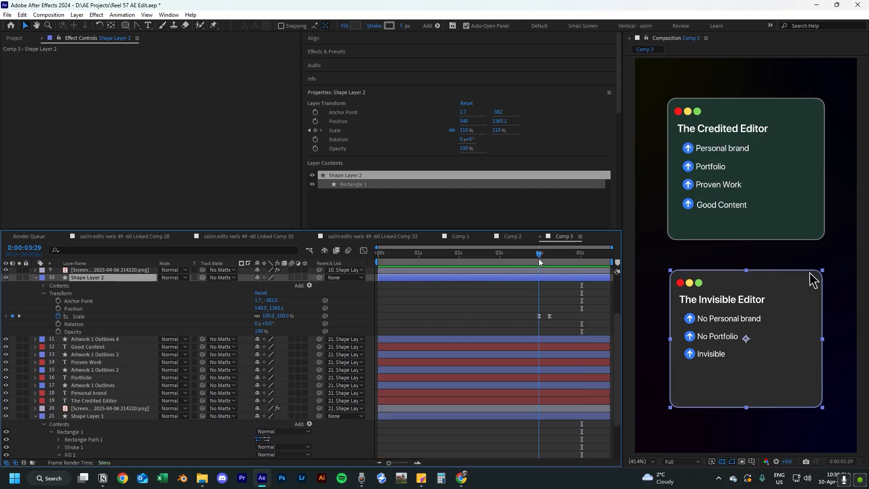
pyautogui.click(42, 285)
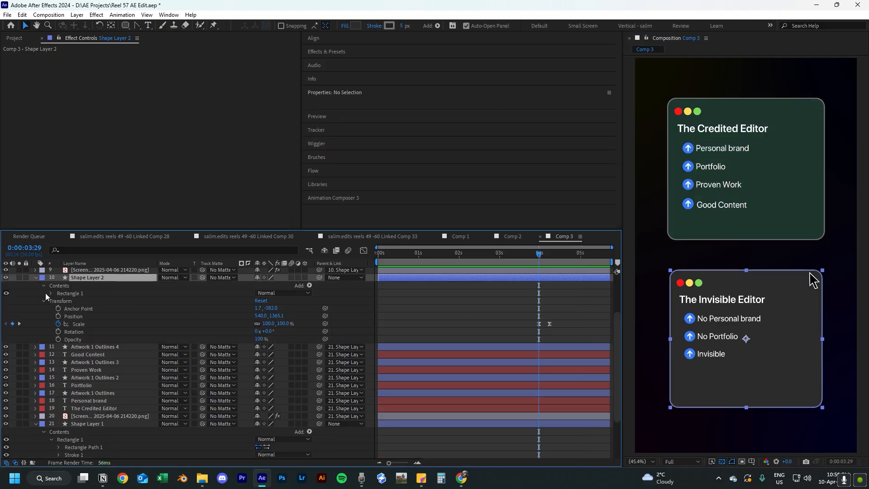
pyautogui.click(51, 293)
pyautogui.click(59, 316)
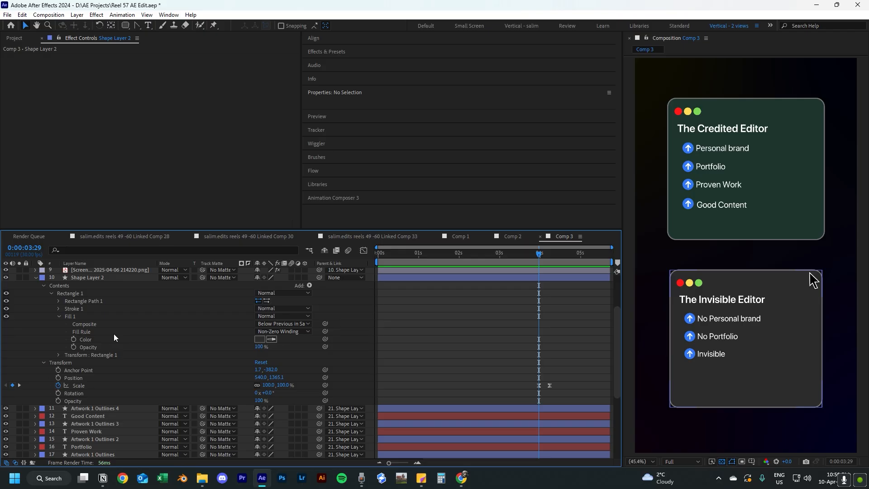
pyautogui.click(74, 339)
# Set the Fill 1 color of Shape Layer 2's Rectangle 1 to dark red at 0:00:04:07.
pyautogui.moveTo(546, 261); pyautogui.dragTo(549, 262)
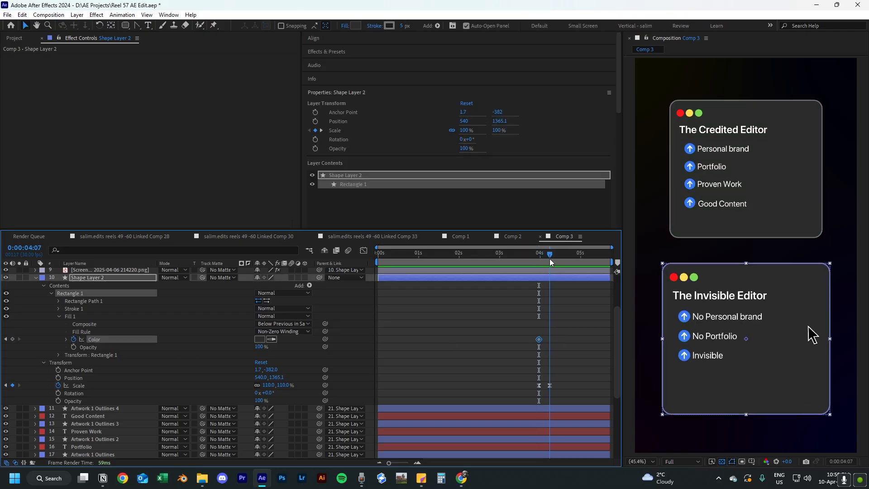
pyautogui.click(259, 339)
pyautogui.moveTo(403, 312)
pyautogui.mouseDown()
pyautogui.moveTo(411, 332)
pyautogui.moveTo(429, 311)
pyautogui.moveTo(409, 308)
pyautogui.moveTo(417, 321)
pyautogui.mouseUp()
pyautogui.click(525, 275)
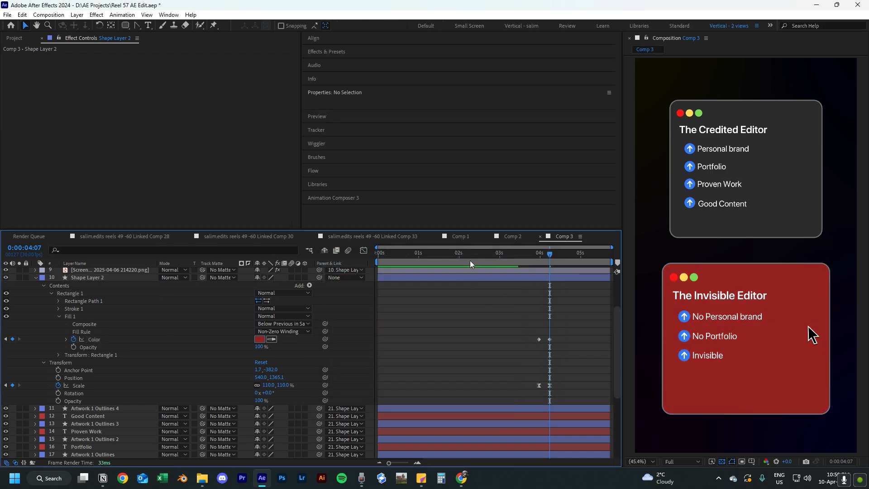
# Collapse both shape layers' properties and play back the comp from the start to review the color changes.
pyautogui.press('Home')
pyautogui.click(36, 277)
pyautogui.press('space')
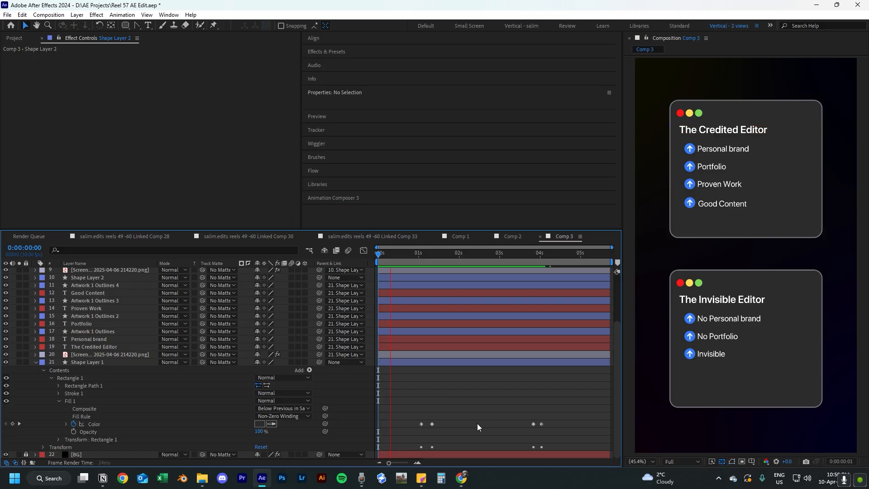
pyautogui.click(35, 362)
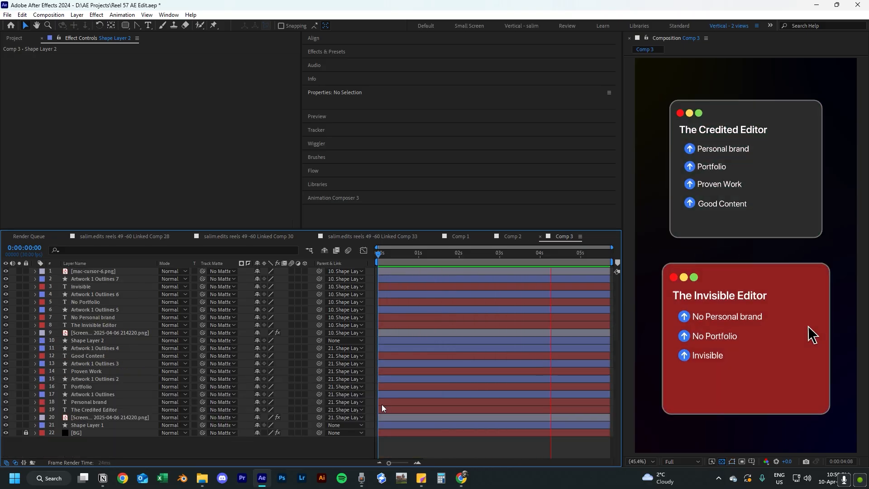
pyautogui.press('space')
# Apply the Deep Glow effect to Shape Layer 1 with Radius 335 and Exposure 0.45.
pyautogui.click(439, 425)
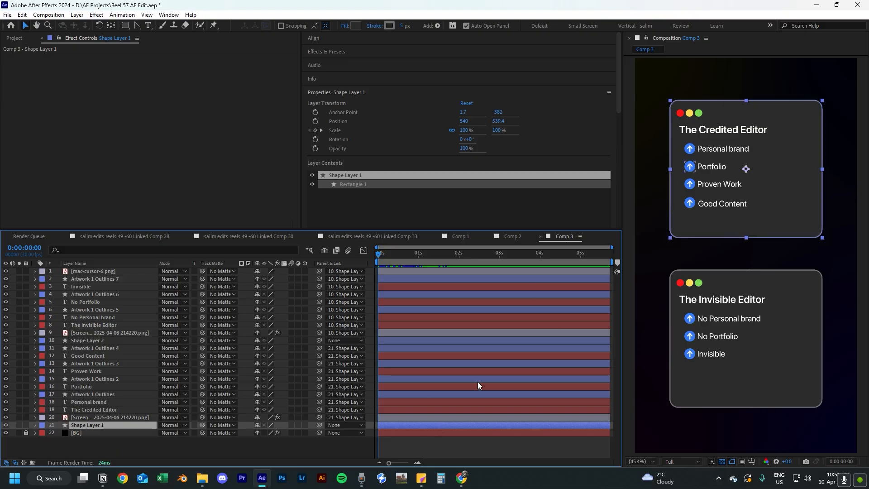
pyautogui.hotkey('ctrl', 'space')
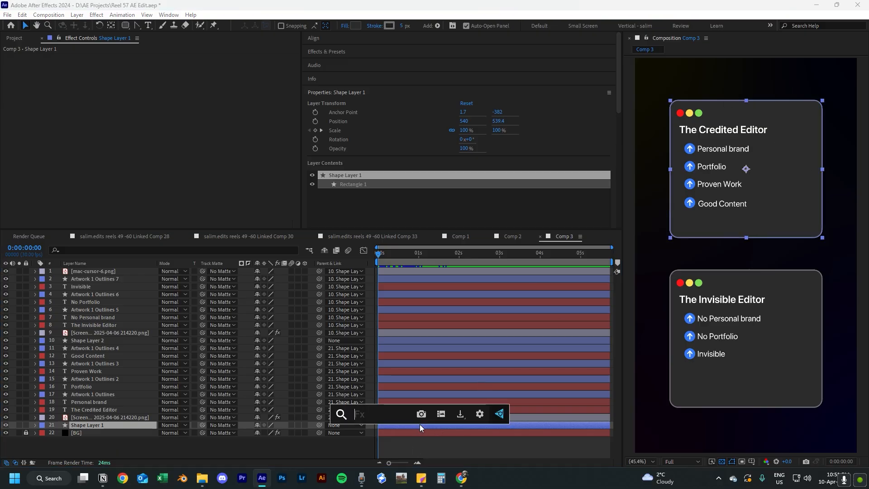
pyautogui.write('glow')
pyautogui.press('Return')
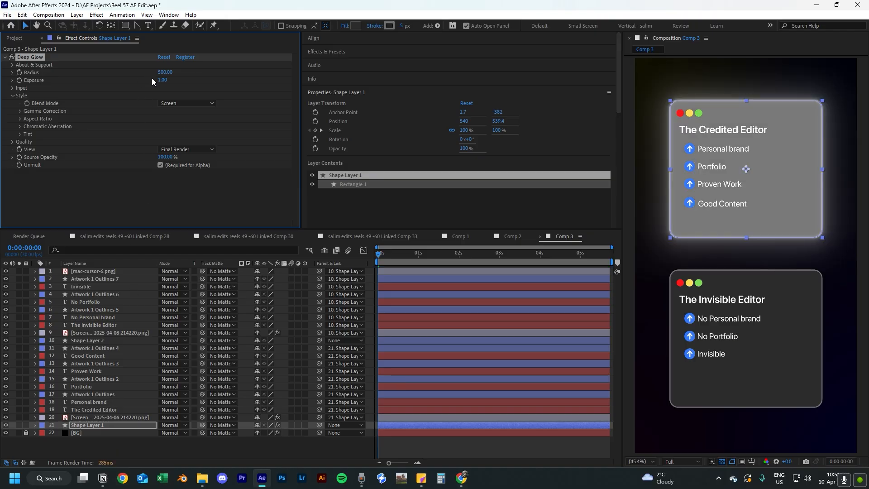
pyautogui.moveTo(165, 72)
pyautogui.mouseDown()
pyautogui.moveTo(78, 78)
pyautogui.moveTo(167, 81)
pyautogui.mouseUp()
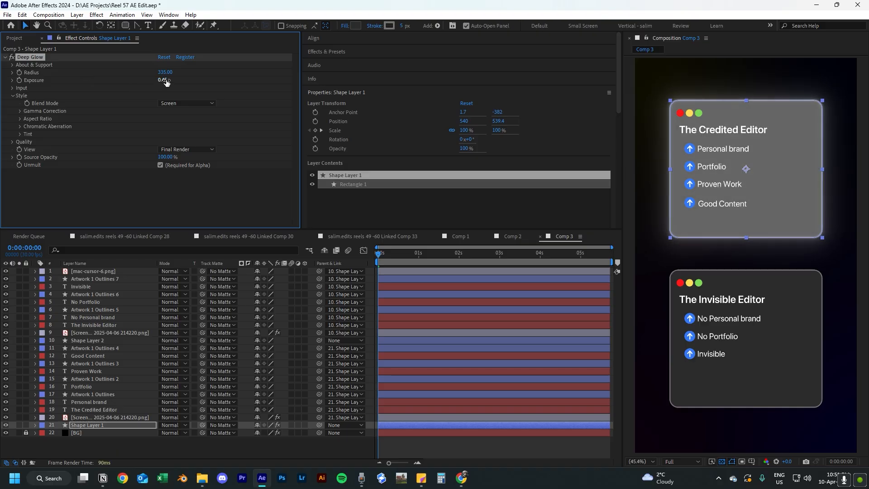
# Keyframe Shape Layer 1's Deep Glow Exposure at 0 at 0:00:01:02.
pyautogui.click(434, 425)
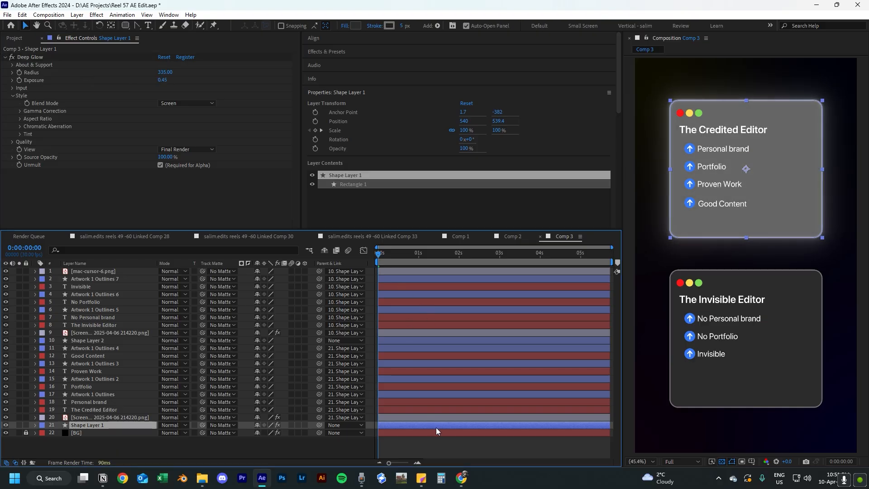
pyautogui.press('u')
pyautogui.moveTo(405, 255)
pyautogui.mouseDown()
pyautogui.moveTo(476, 273)
pyautogui.moveTo(460, 259)
pyautogui.moveTo(420, 262)
pyautogui.mouseUp()
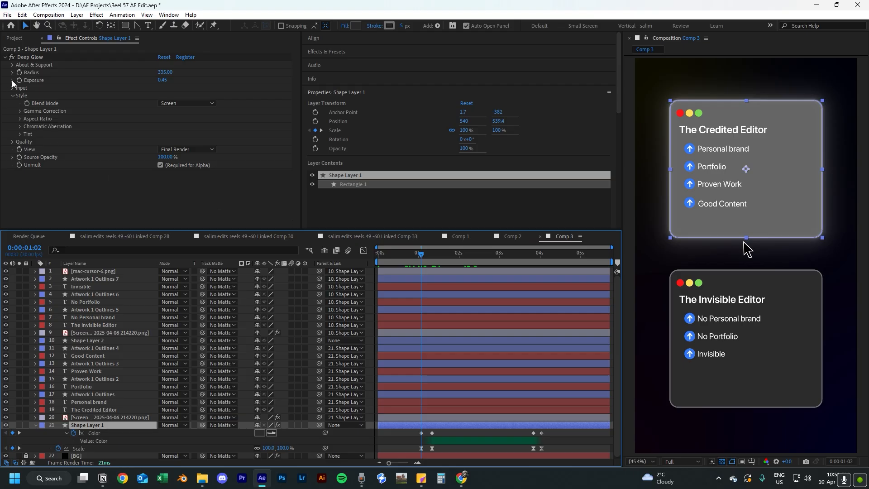
pyautogui.click(30, 80)
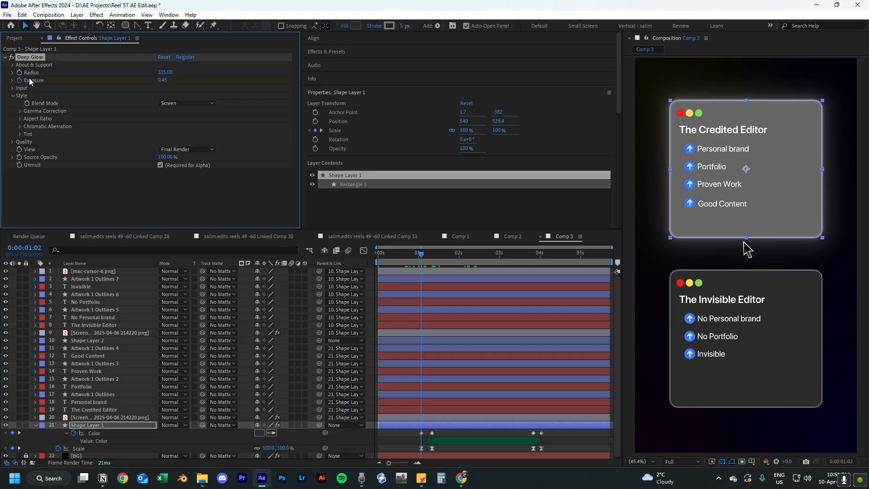
pyautogui.moveTo(151, 81); pyautogui.dragTo(18, 91)
# Set Shape Layer 1's Deep Glow Exposure to 0.4 at 0:00:01:10.
pyautogui.moveTo(419, 256); pyautogui.dragTo(428, 256)
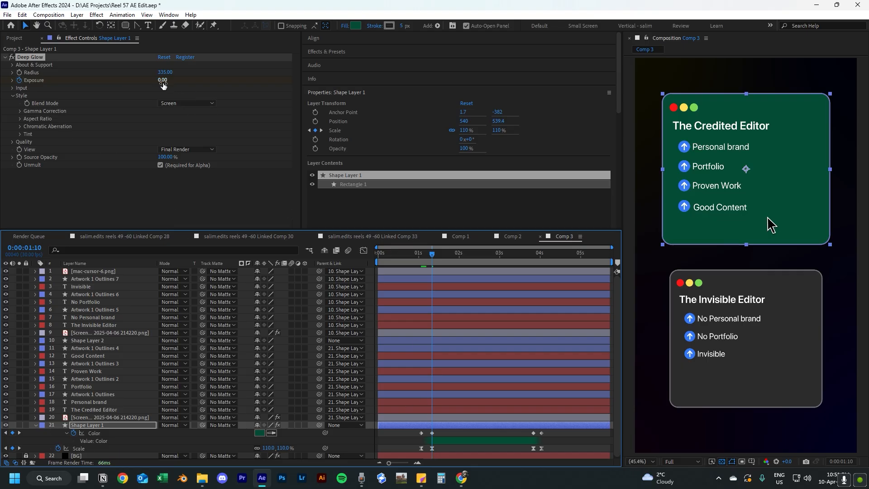
pyautogui.click(163, 80)
pyautogui.write('0.4')
pyautogui.press('Return')
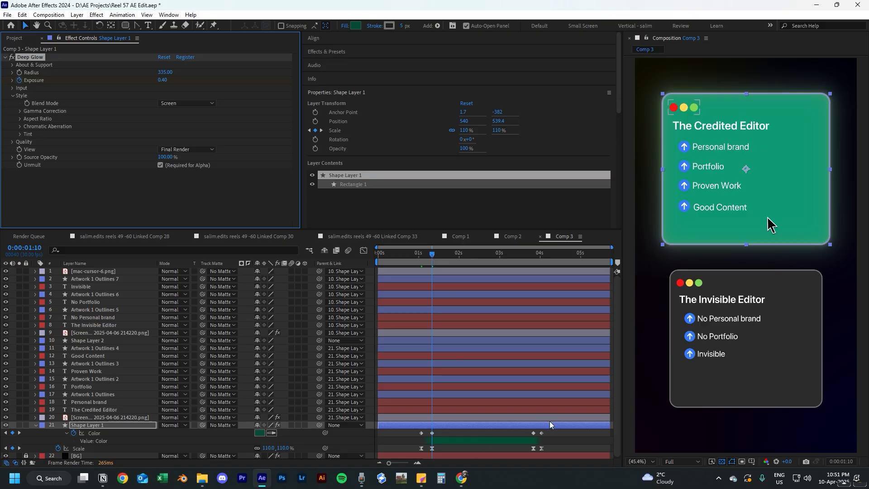
# Hold Shape Layer 1's Deep Glow Exposure at 0.4 with a keyframe at 0:00:03:25 and set it to 0 at 0:00:04:01.
pyautogui.moveTo(502, 255); pyautogui.dragTo(532, 267)
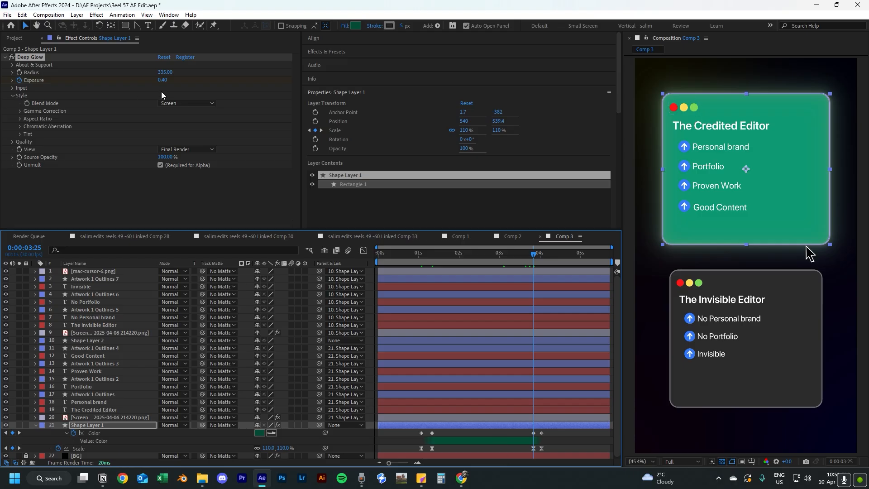
pyautogui.click(162, 81)
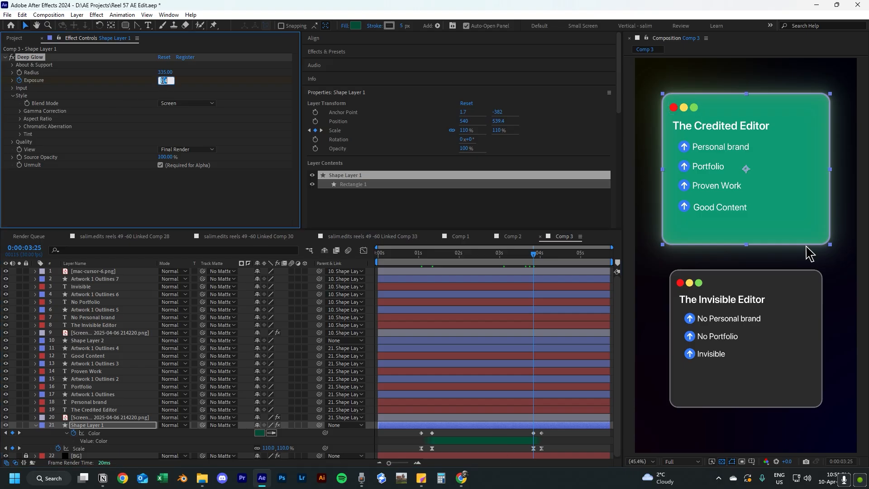
pyautogui.write('0.4')
pyautogui.press('Return')
pyautogui.click(433, 424)
pyautogui.press('u')
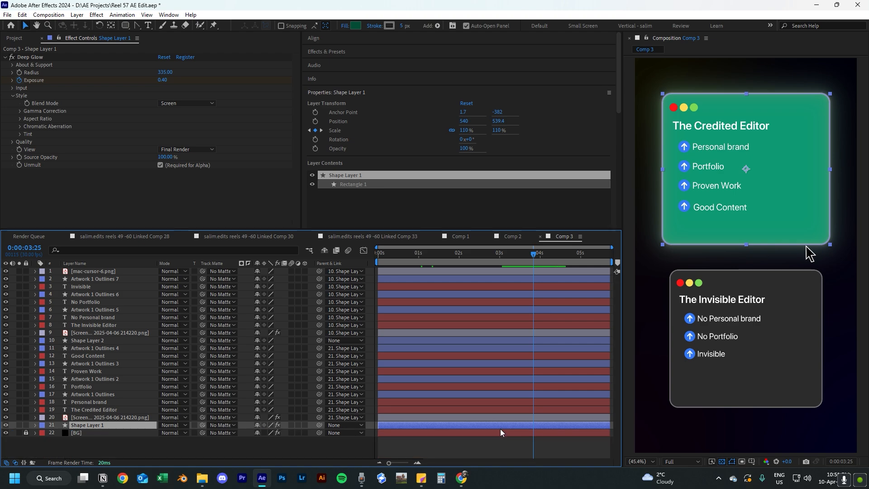
pyautogui.press('u')
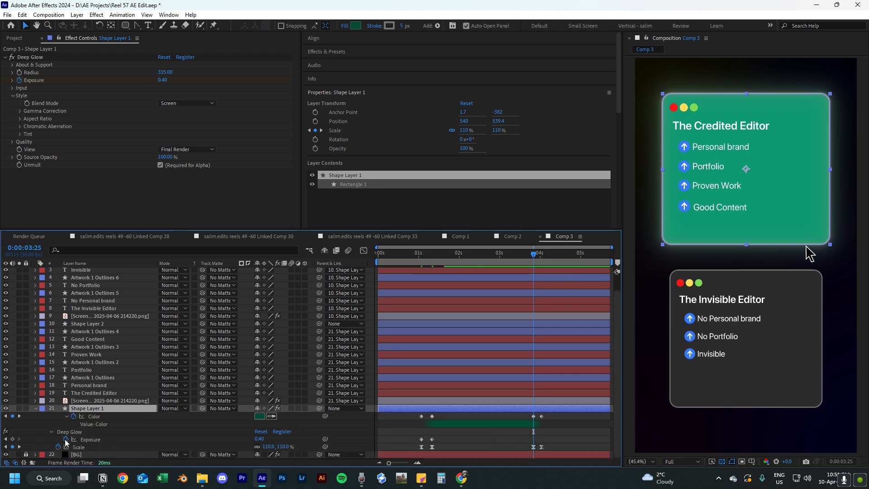
pyautogui.click(13, 438)
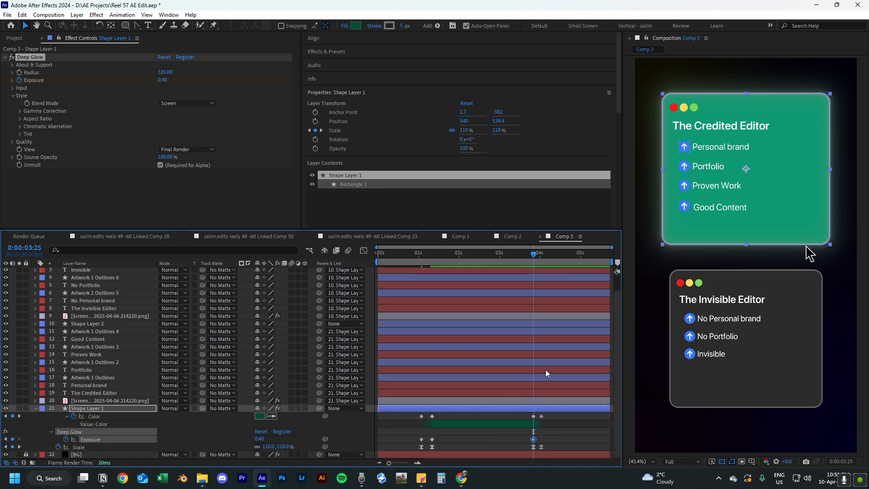
pyautogui.click(541, 254)
pyautogui.moveTo(262, 440); pyautogui.dragTo(244, 440)
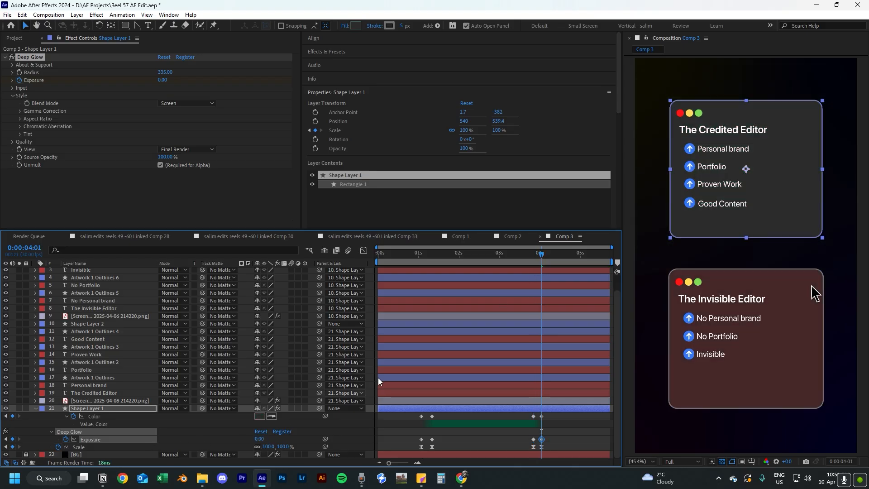
# Play back the comp from the start to review the upper card's glow animation.
pyautogui.moveTo(505, 254); pyautogui.dragTo(376, 272)
pyautogui.press('space')
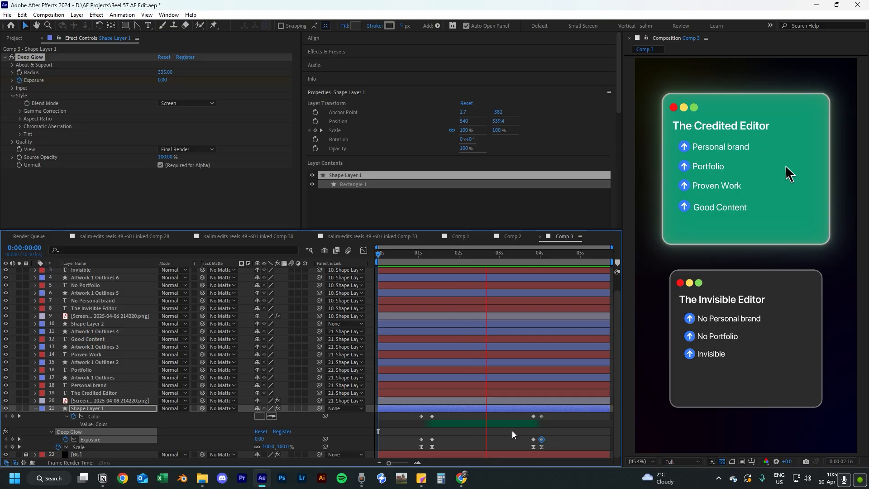
pyautogui.click(552, 416)
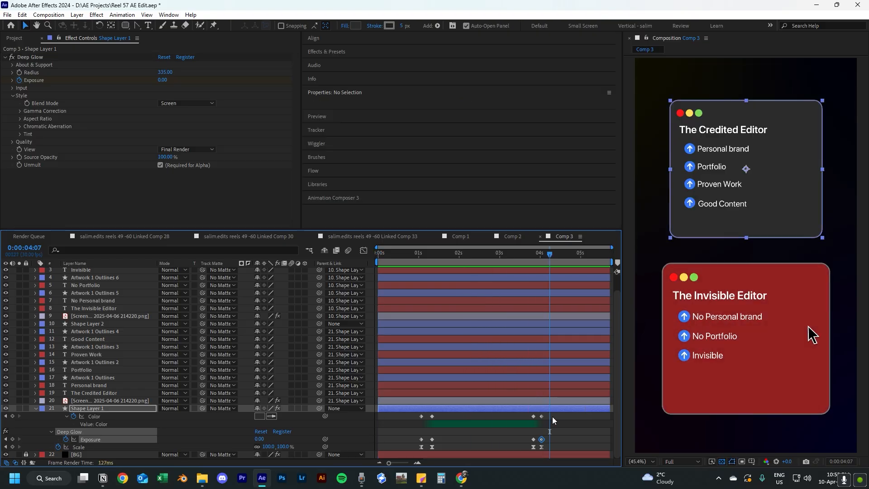
# Apply Easy Ease to all of Shape Layer 1's Color and Deep Glow Exposure keyframes and preview the result.
pyautogui.moveTo(414, 416); pyautogui.dragTo(549, 442)
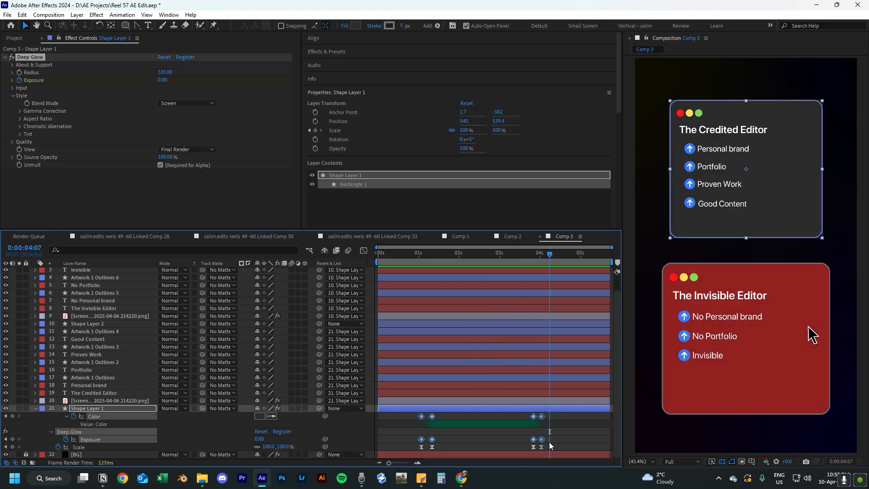
pyautogui.press('F9')
pyautogui.click(523, 254)
pyautogui.press('space')
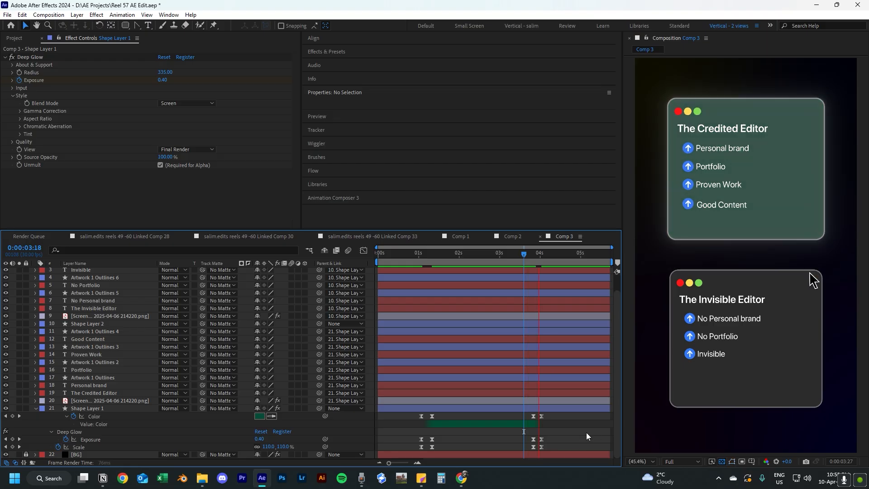
pyautogui.click(36, 408)
# Reveal Shape Layer 2's keyframed properties and apply the Deep Glow effect to the layer.
pyautogui.click(97, 341)
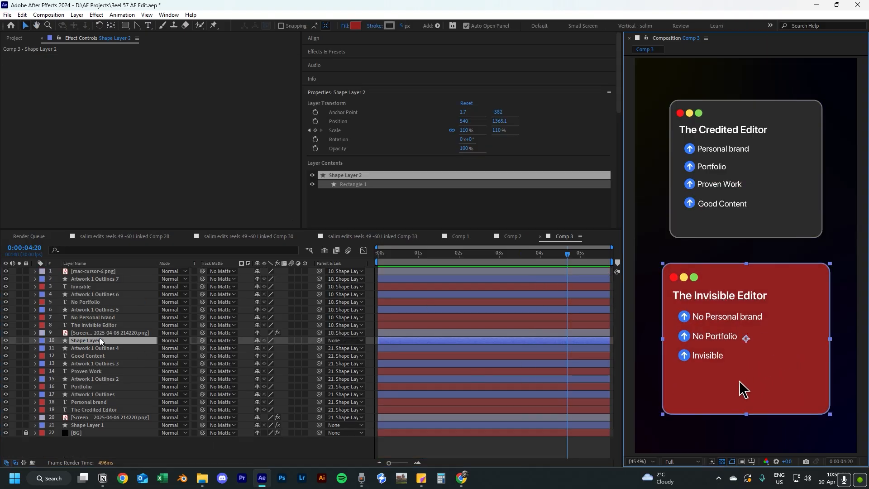
pyautogui.click(36, 340)
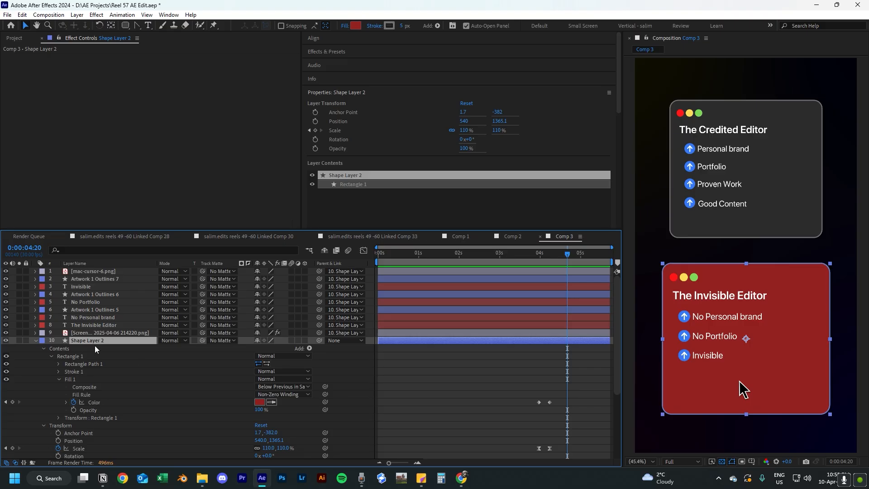
pyautogui.press('u')
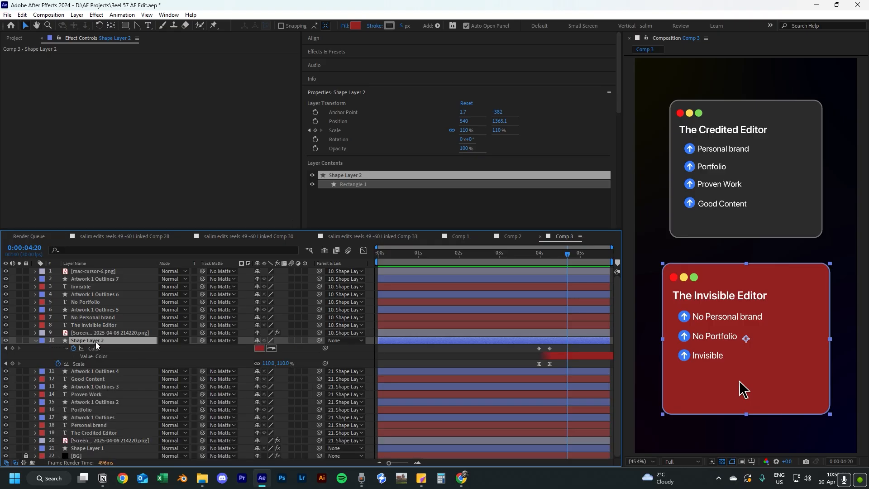
pyautogui.hotkey('ctrl', 'space')
pyautogui.write('de')
pyautogui.press('Return')
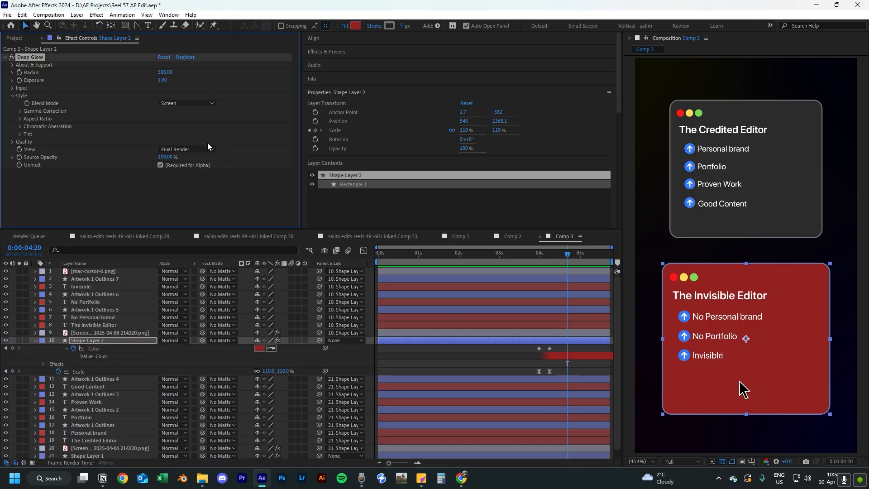
# Set Shape Layer 2's Deep Glow Radius to 379 and Exposure to 0.4.
pyautogui.moveTo(166, 72); pyautogui.dragTo(119, 80)
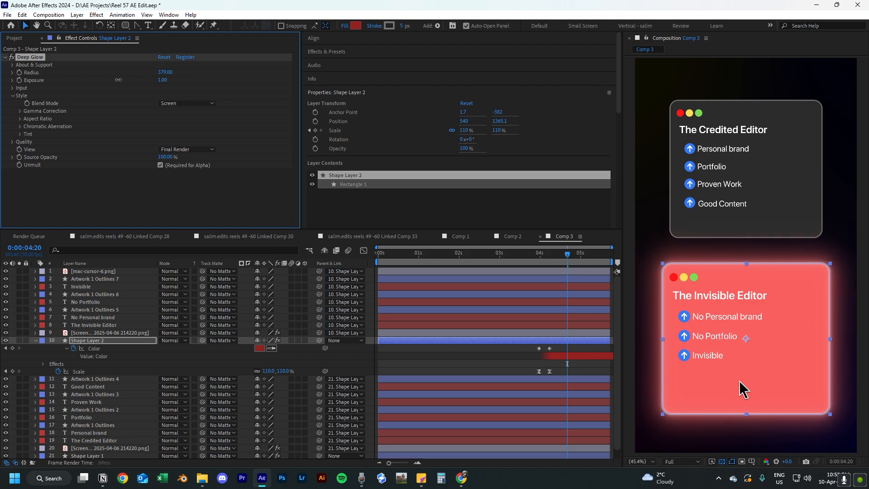
pyautogui.click(162, 80)
pyautogui.write('0.4')
pyautogui.press('Return')
# Keyframe Shape Layer 2's Deep Glow Exposure at 0 at 0:00:03:29, where its color and scale animation starts.
pyautogui.moveTo(562, 262); pyautogui.dragTo(539, 264)
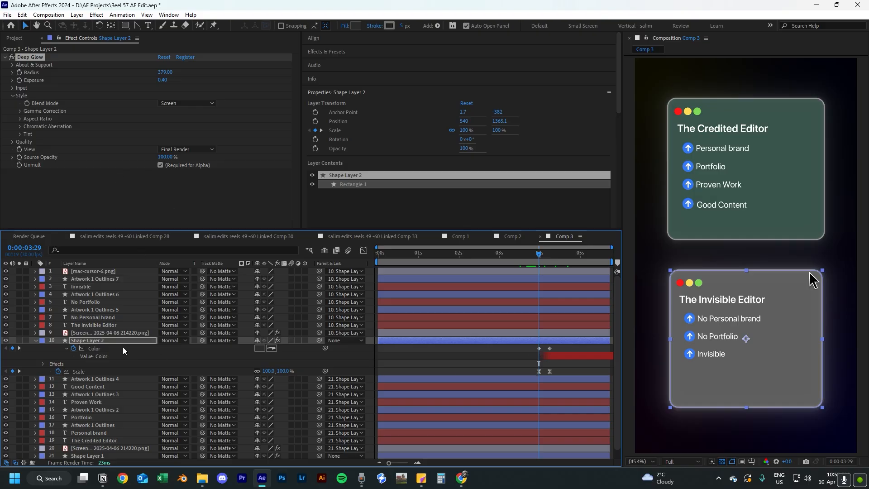
pyautogui.click(19, 80)
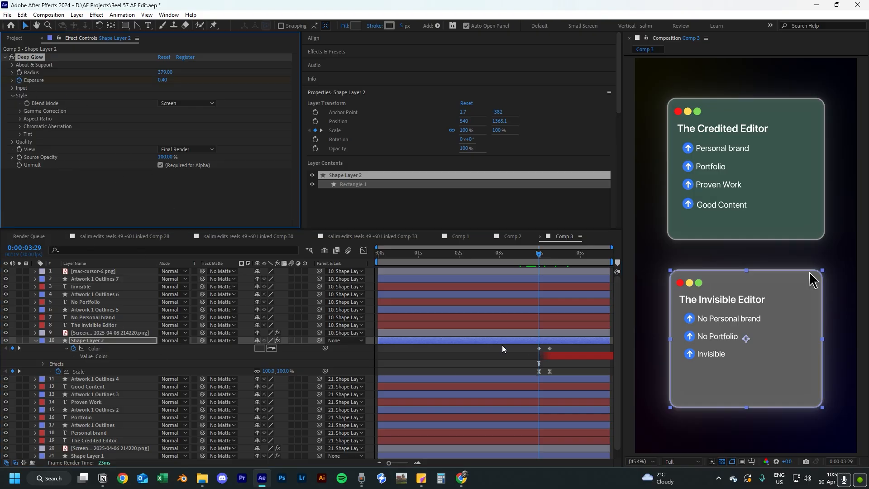
pyautogui.click(530, 340)
pyautogui.press('u')
pyautogui.press('u')
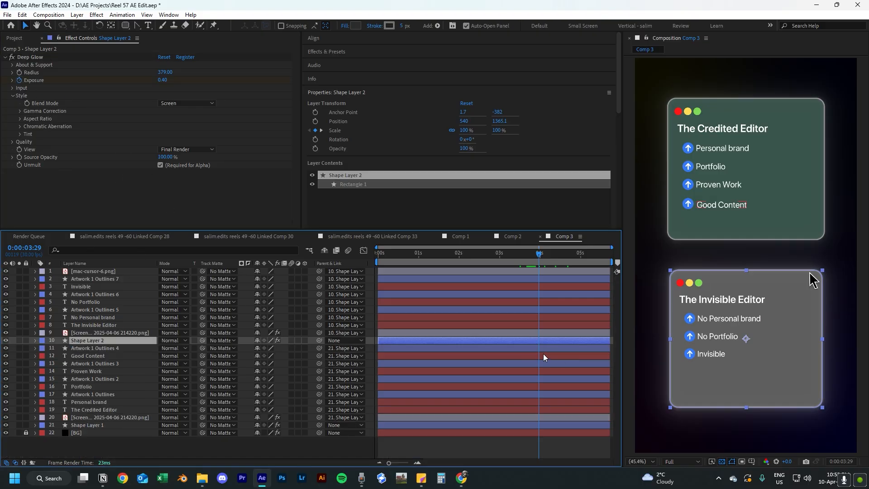
pyautogui.click(553, 362)
pyautogui.moveTo(537, 255)
pyautogui.mouseDown()
pyautogui.moveTo(514, 263)
pyautogui.moveTo(538, 267)
pyautogui.mouseUp()
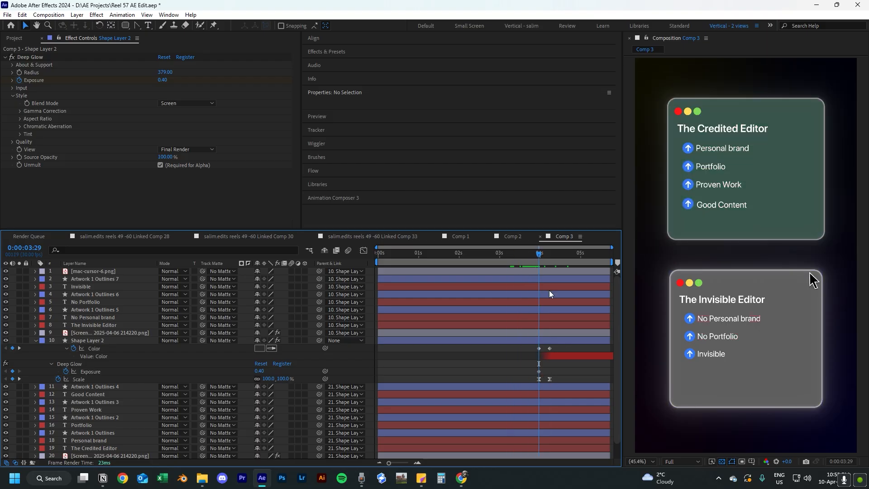
pyautogui.moveTo(259, 371); pyautogui.dragTo(235, 370)
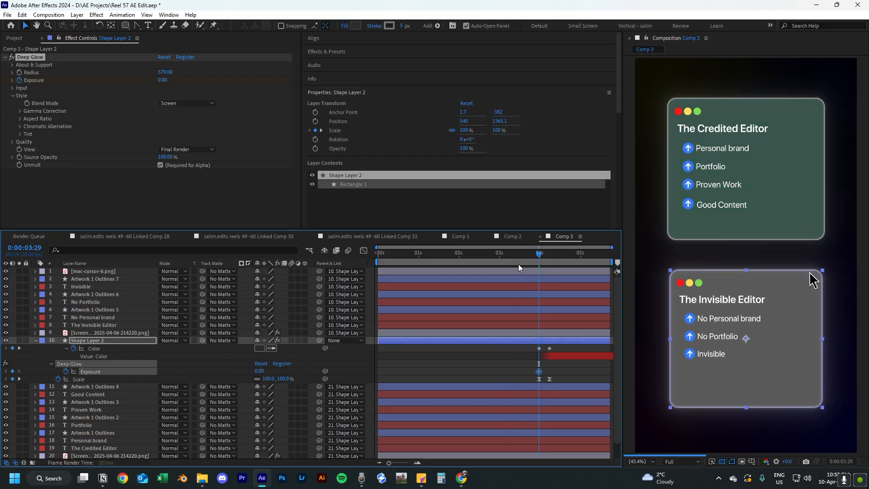
# Set Shape Layer 2's Deep Glow Exposure to 0.4 at 0:00:04:07 and collapse the layer's properties.
pyautogui.moveTo(540, 254); pyautogui.dragTo(551, 254)
pyautogui.click(260, 371)
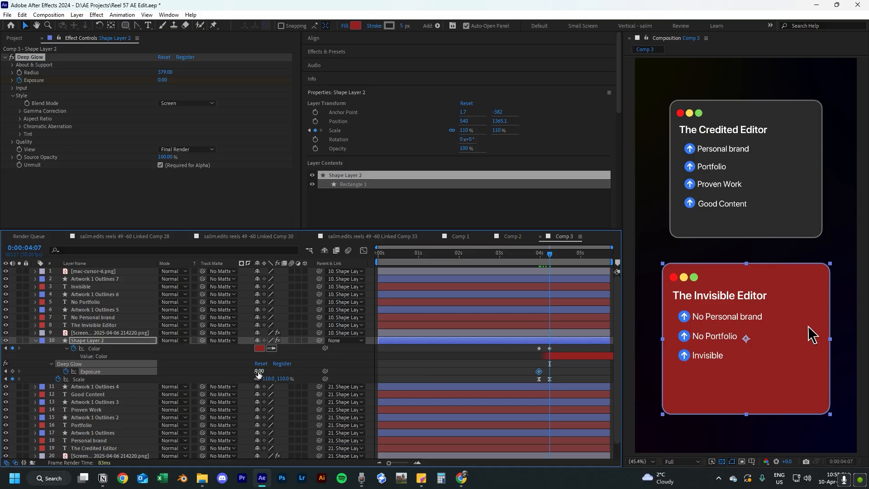
pyautogui.write('0')
pyautogui.press('Return')
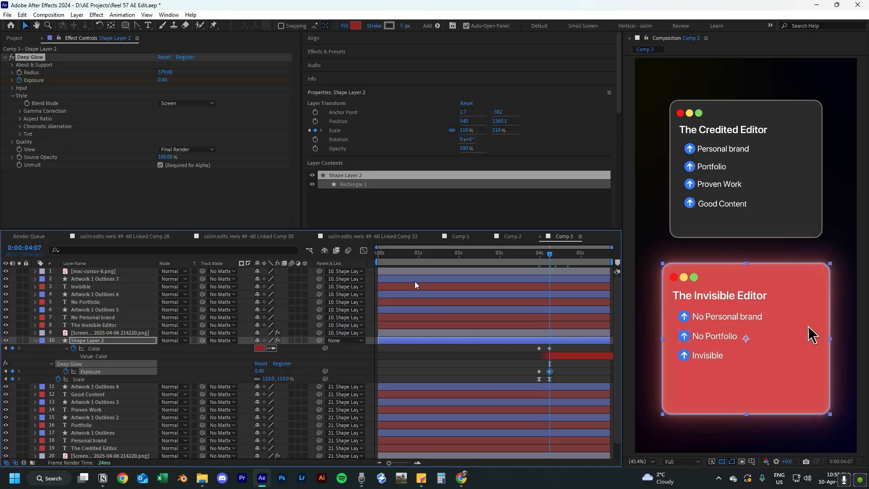
pyautogui.press('Home')
pyautogui.click(38, 340)
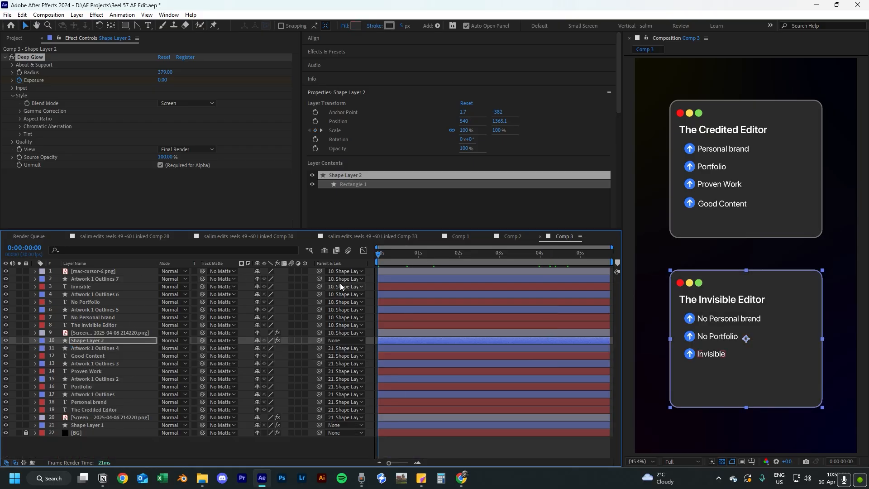
# Enable motion blur on the mac-cursor-6.png layer and play back the comp from the start.
pyautogui.click(114, 270)
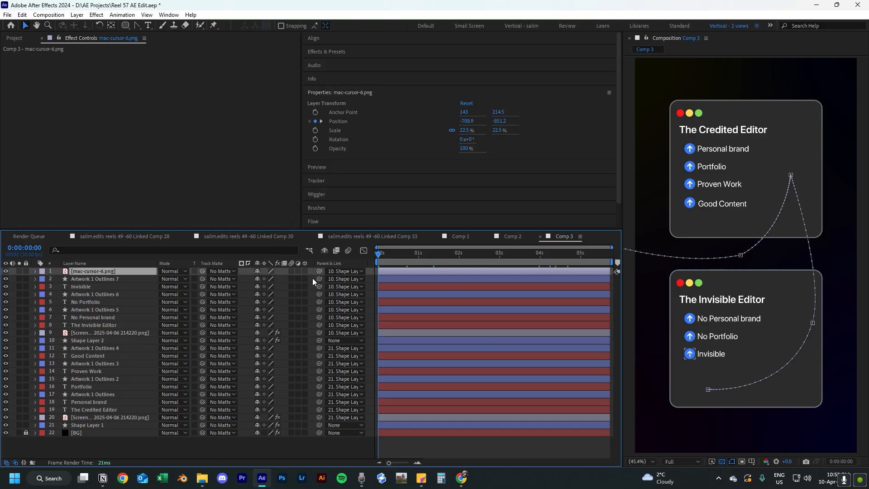
pyautogui.click(292, 272)
pyautogui.click(315, 452)
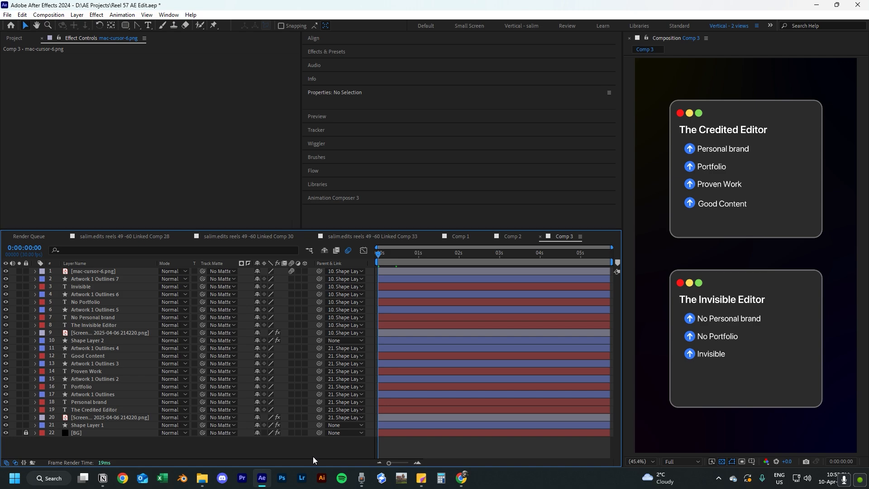
pyautogui.press('space')
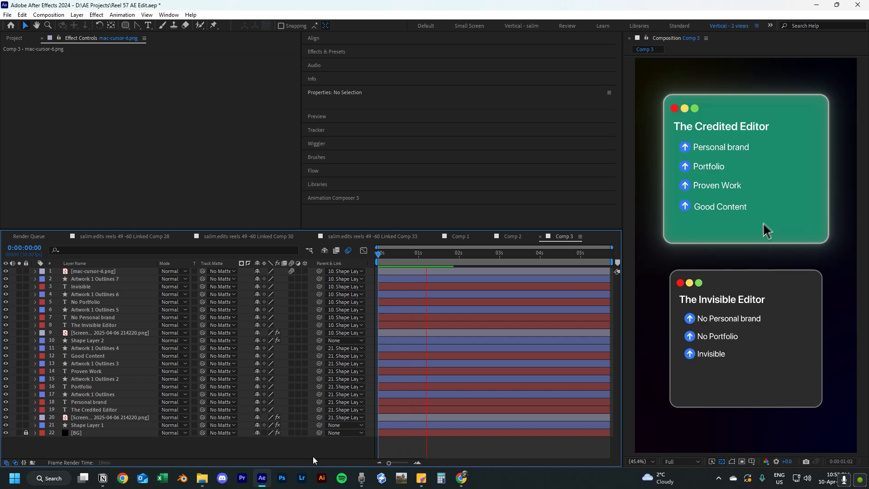